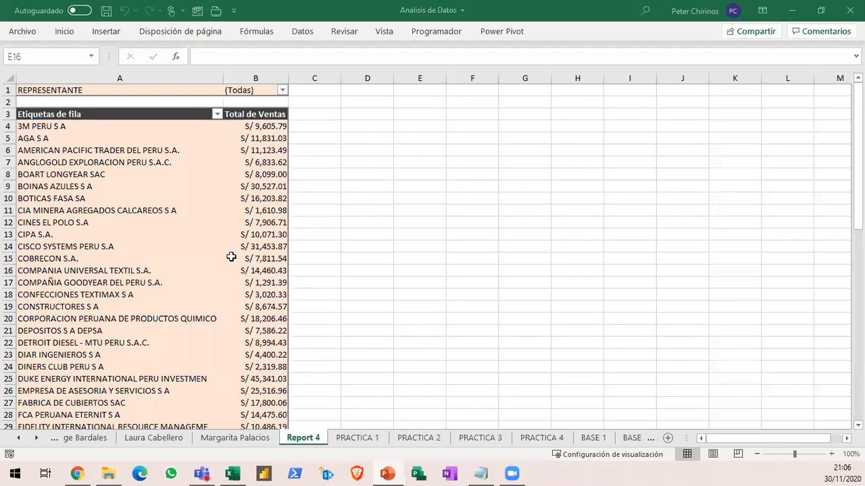
# Examine the REPRESENTANTE report filter of the Report 4 pivot table and the separate sheets for each representative
pyautogui.click(236, 187)
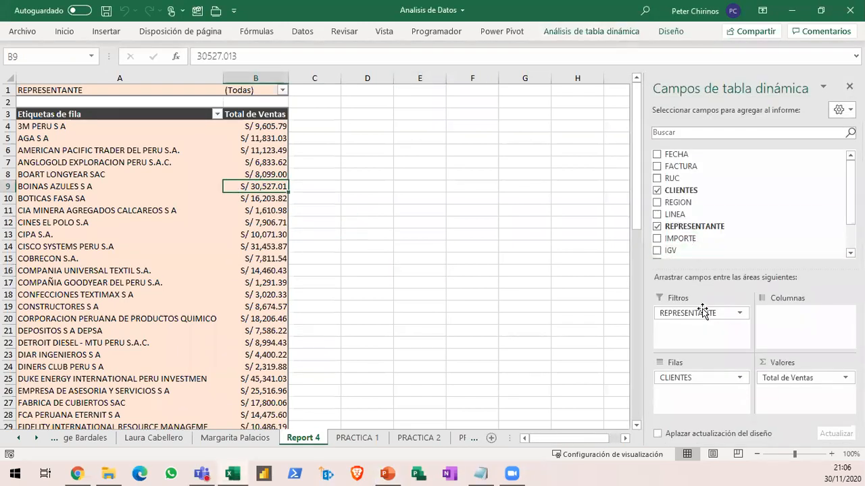
pyautogui.moveTo(639, 292)
pyautogui.mouseDown()
pyautogui.moveTo(714, 342)
pyautogui.moveTo(760, 335)
pyautogui.mouseUp()
pyautogui.moveTo(601, 316)
pyautogui.mouseDown()
pyautogui.moveTo(639, 315)
pyautogui.moveTo(519, 316)
pyautogui.mouseUp()
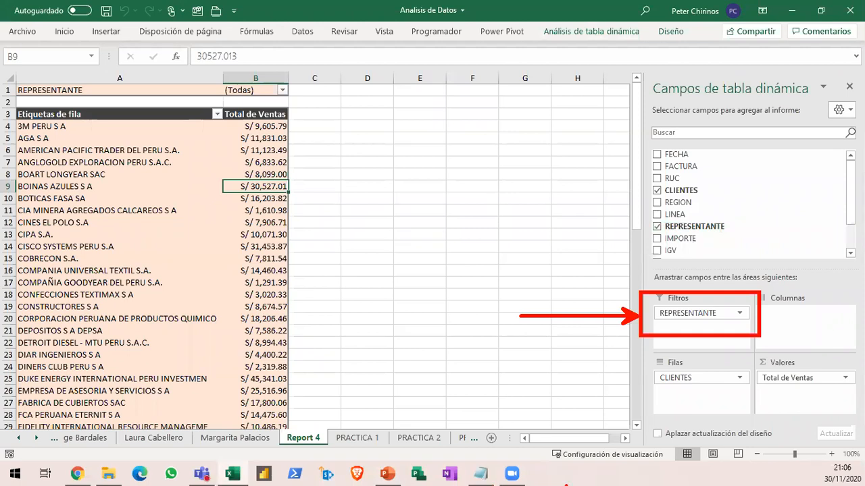
pyautogui.moveTo(662, 324); pyautogui.dragTo(716, 323)
pyautogui.moveTo(659, 309); pyautogui.dragTo(674, 306)
pyautogui.moveTo(200, 427)
pyautogui.mouseDown()
pyautogui.moveTo(255, 439)
pyautogui.moveTo(213, 425)
pyautogui.moveTo(108, 431)
pyautogui.moveTo(172, 446)
pyautogui.moveTo(181, 432)
pyautogui.mouseUp()
pyautogui.moveTo(84, 431)
pyautogui.mouseDown()
pyautogui.moveTo(36, 438)
pyautogui.moveTo(101, 438)
pyautogui.moveTo(76, 428)
pyautogui.mouseUp()
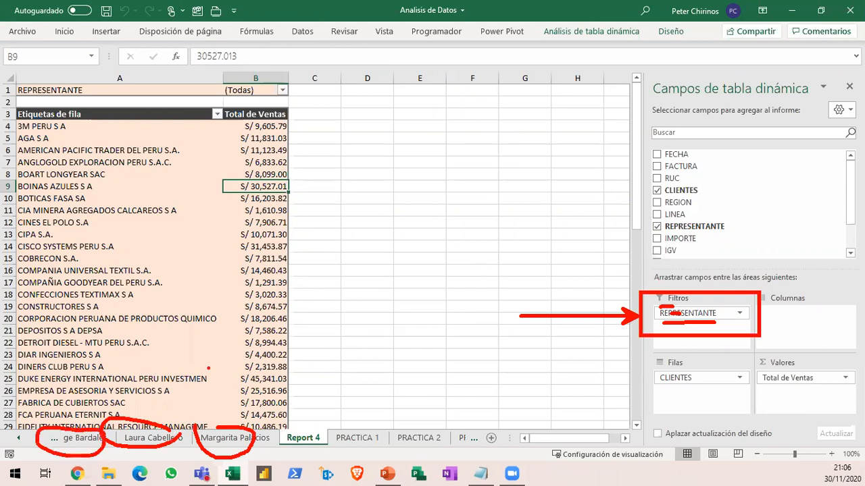
pyautogui.press('Escape')
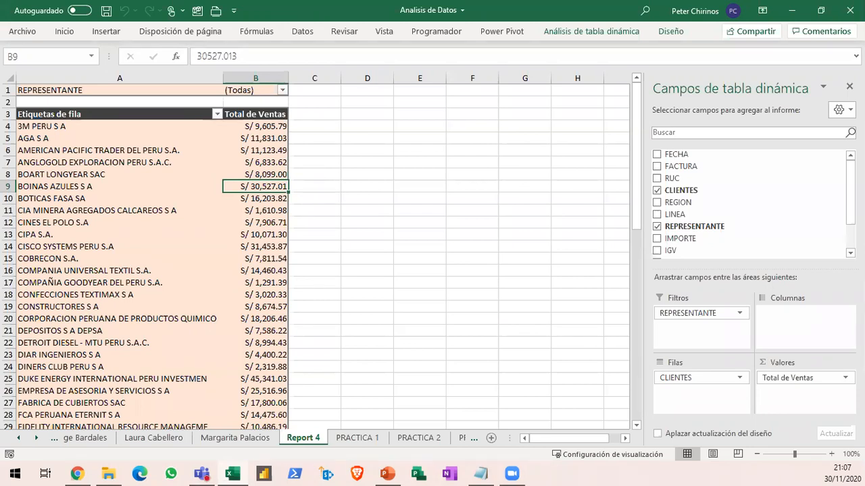
# Go to the Base de Datos sheet and look through its invoice records
pyautogui.click(19, 437)
pyautogui.click(19, 438)
pyautogui.click(19, 438)
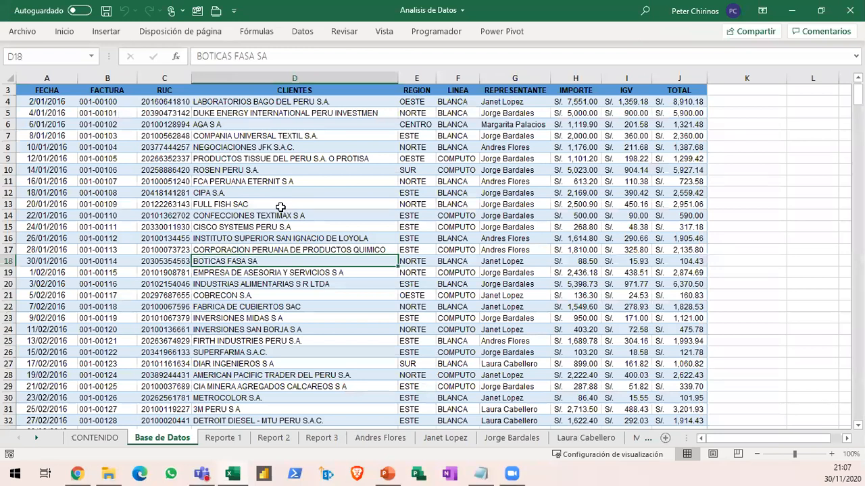
pyautogui.click(280, 205)
pyautogui.scroll(1, 280, 205)
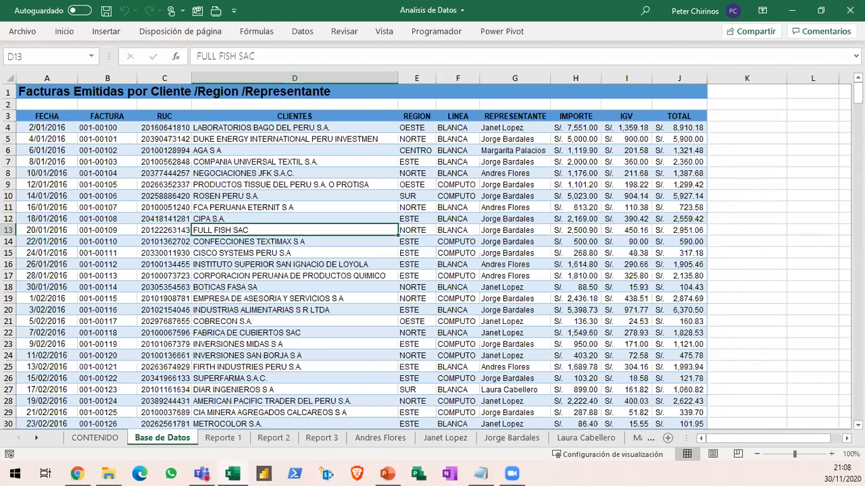
pyautogui.click(260, 340)
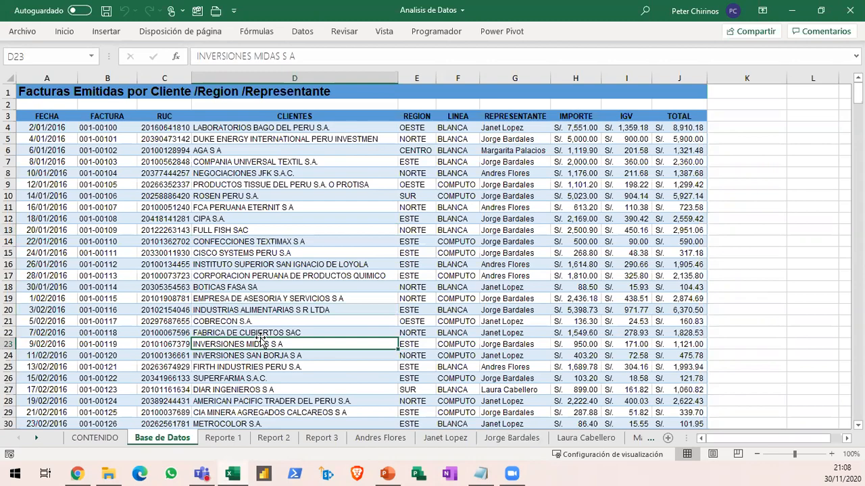
pyautogui.scroll(-3, 261, 340)
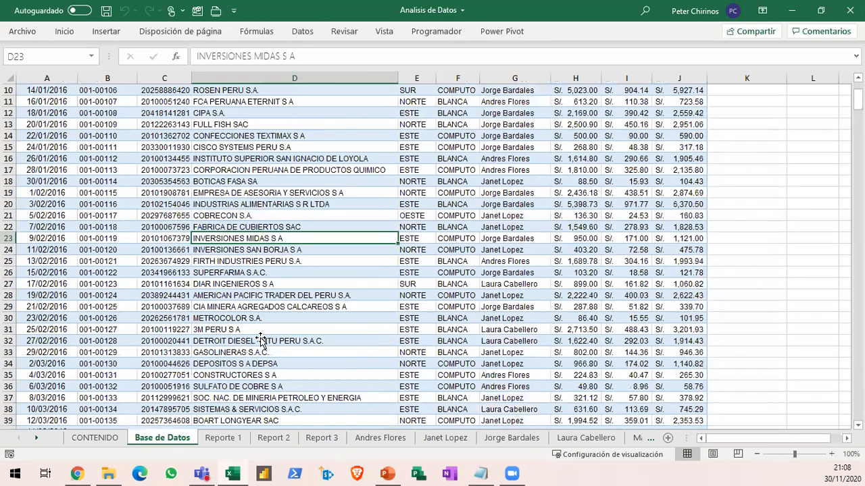
pyautogui.scroll(-5, 261, 340)
pyautogui.scroll(-5, 261, 339)
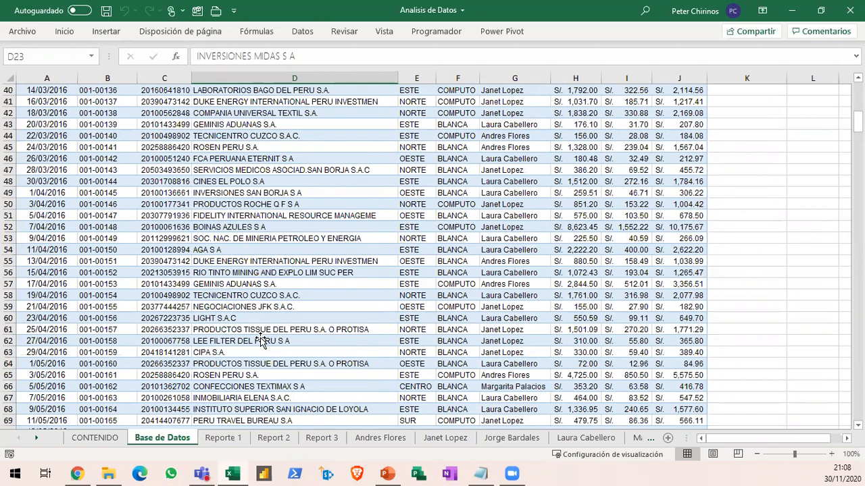
# Compare the region and representative totals of the Reporte 1 pivot table with the Base de Datos source sheet
pyautogui.click(236, 438)
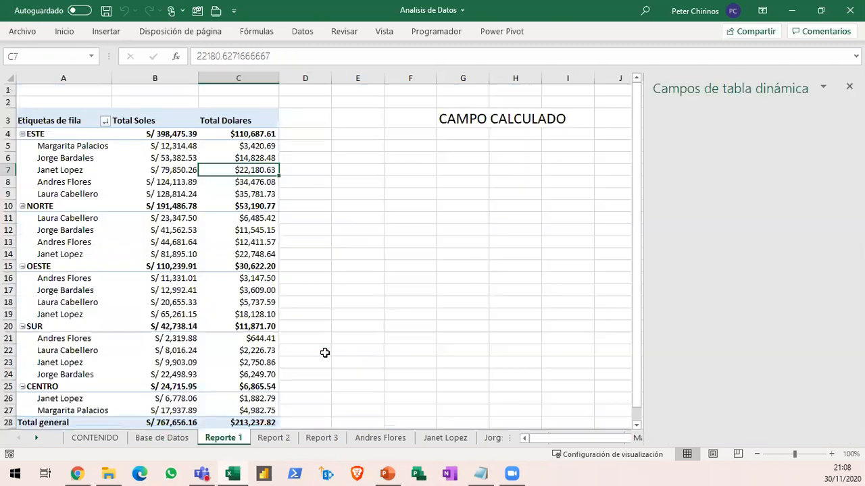
pyautogui.click(93, 146)
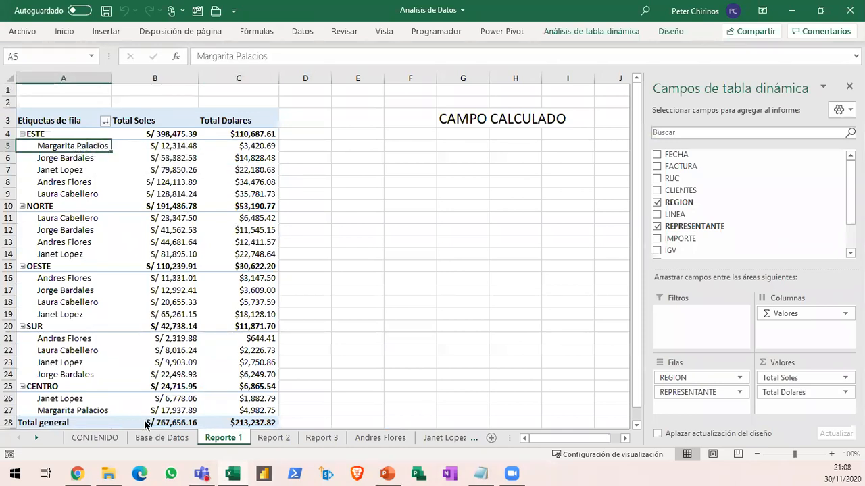
pyautogui.click(166, 439)
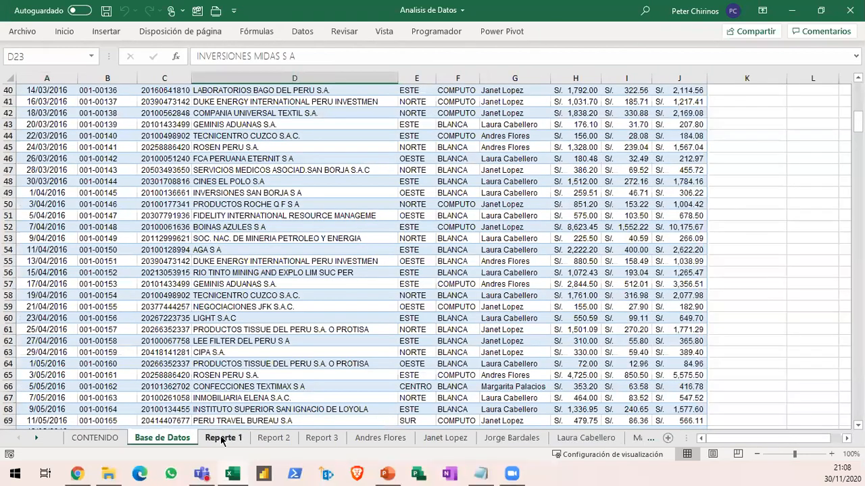
pyautogui.click(222, 438)
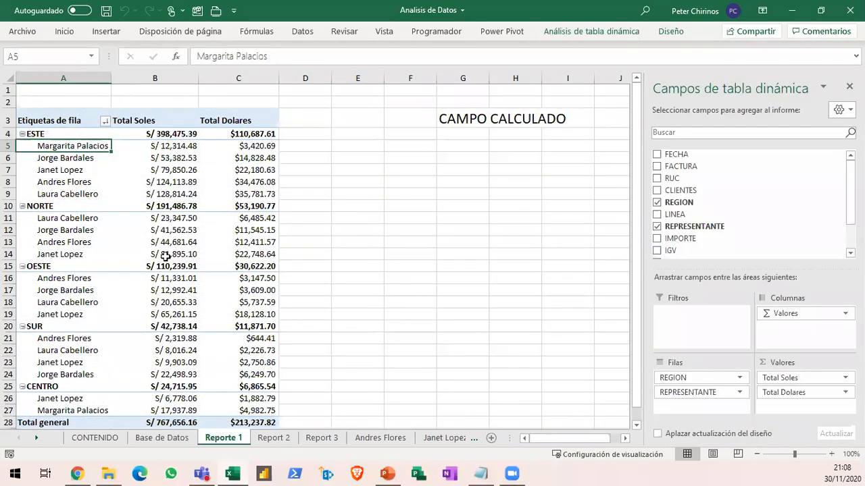
pyautogui.click(169, 146)
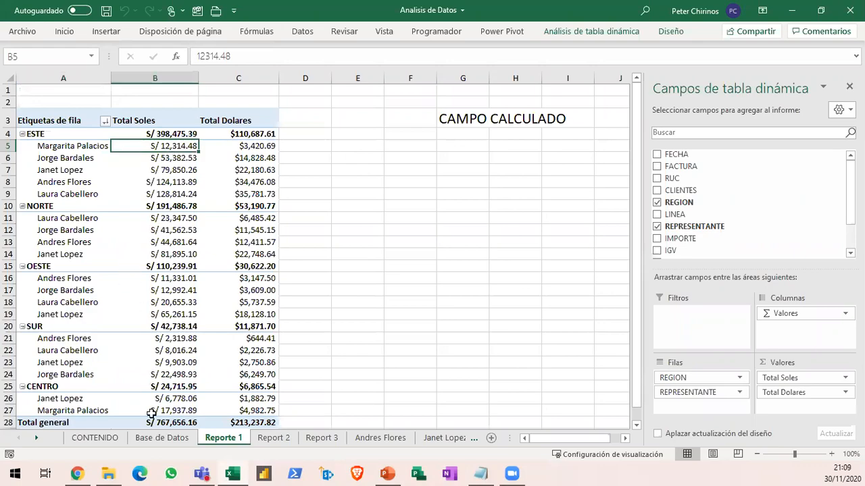
# Select the blank range A460:J464 below the last Base de Datos record, and return to the Total Soles values in Reporte 1
pyautogui.click(166, 439)
pyautogui.click(229, 341)
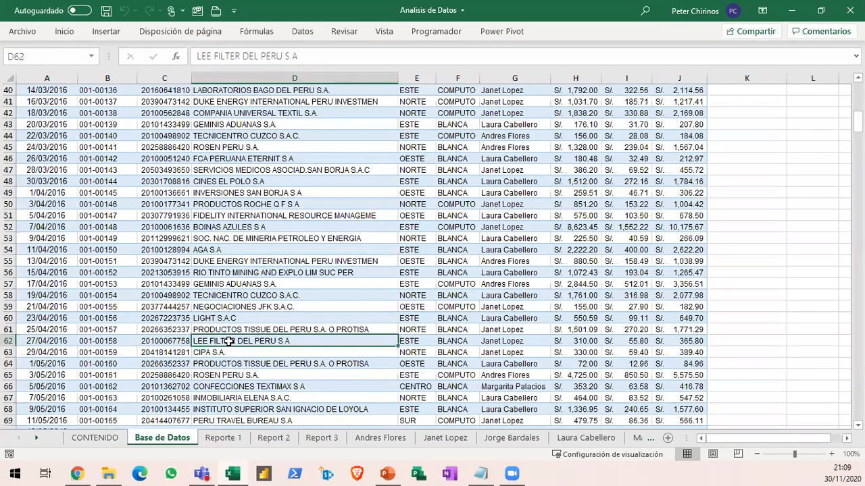
pyautogui.hotkey('ctrl', 'Down')
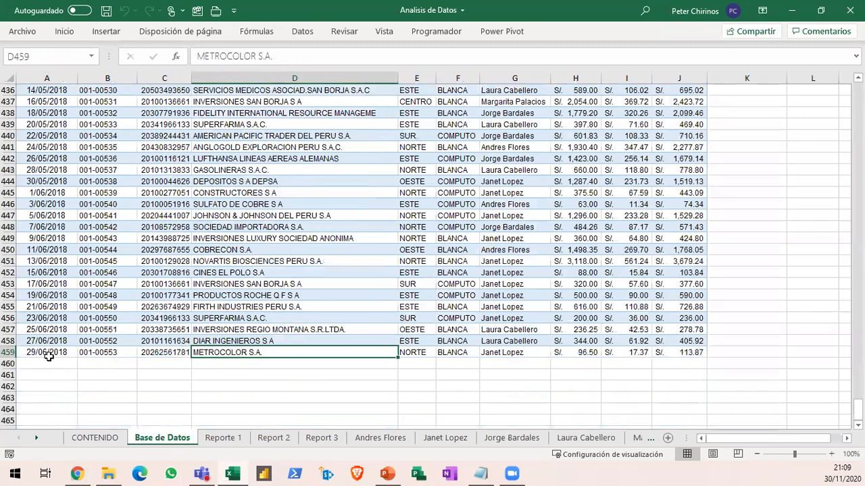
pyautogui.click(8, 352)
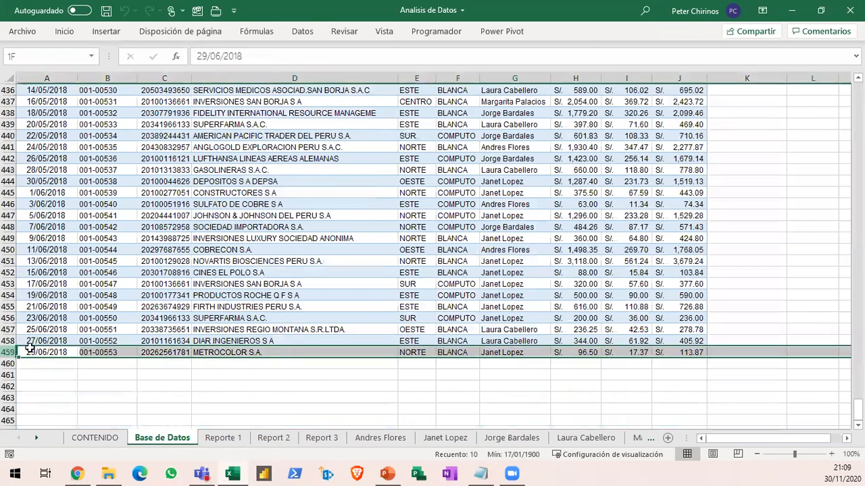
pyautogui.moveTo(64, 364); pyautogui.dragTo(688, 404)
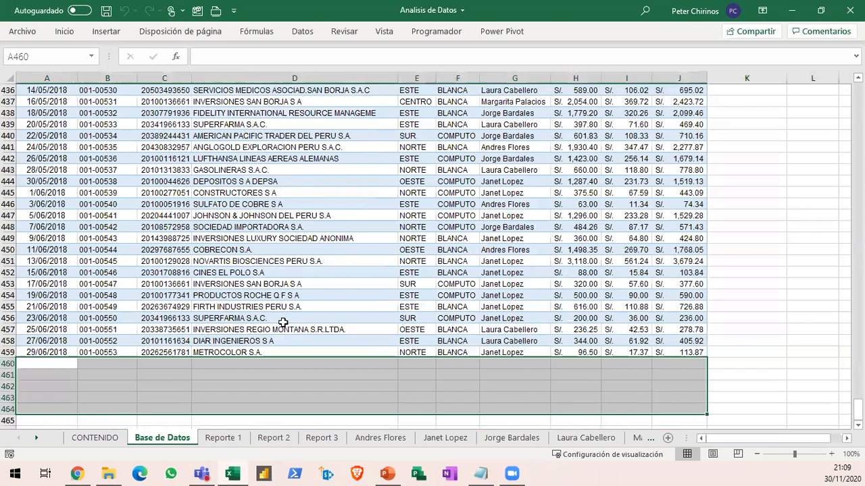
pyautogui.click(223, 438)
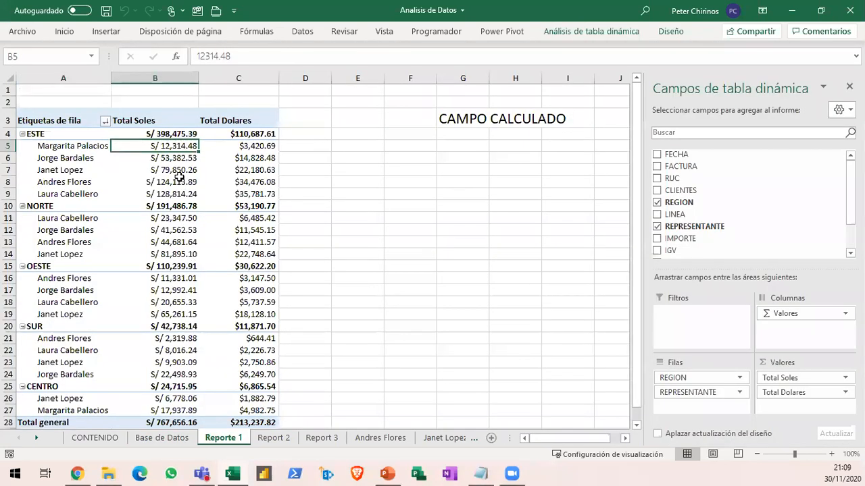
pyautogui.click(177, 170)
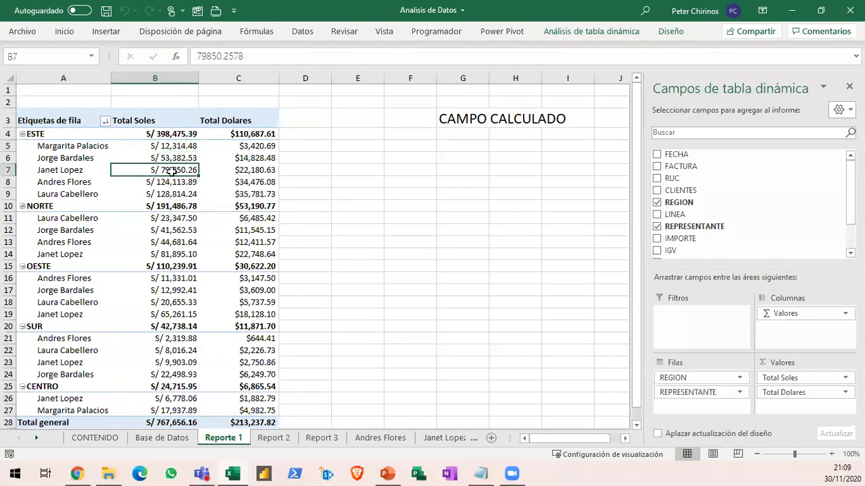
# Check the source range proposed for a new pivot table from the Base de Datos records, without creating the table
pyautogui.click(162, 438)
pyautogui.click(244, 157)
pyautogui.scroll(3, 243, 157)
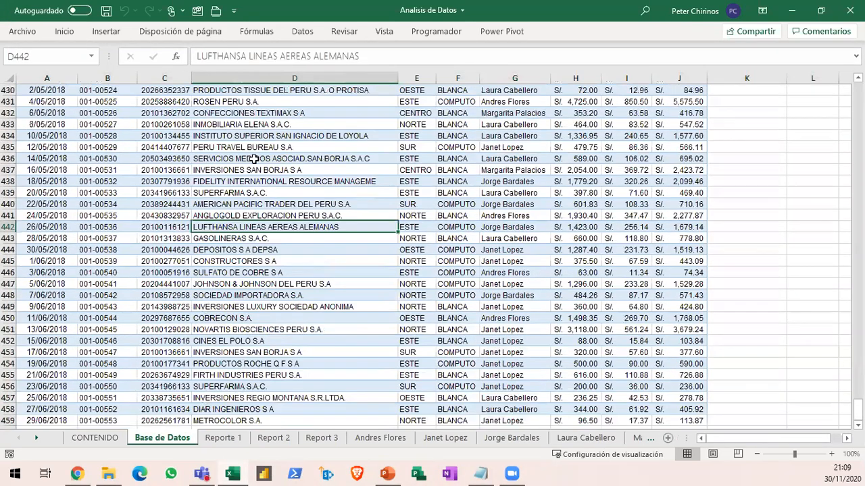
pyautogui.click(102, 36)
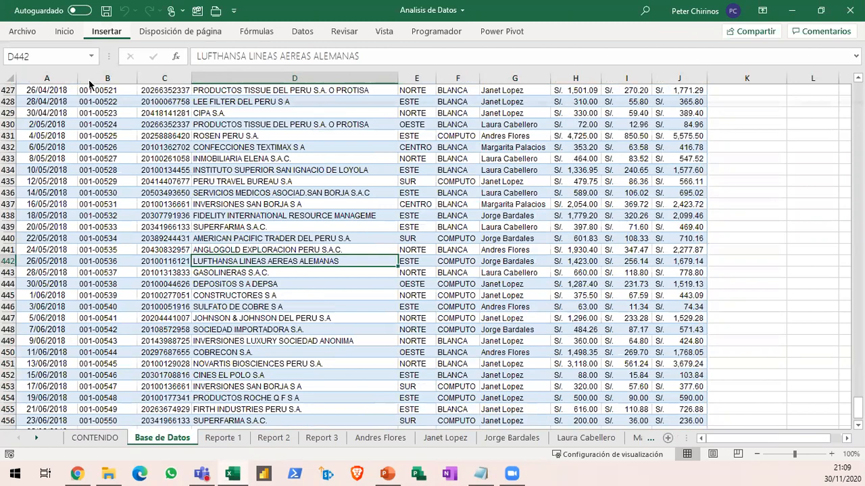
pyautogui.click(20, 63)
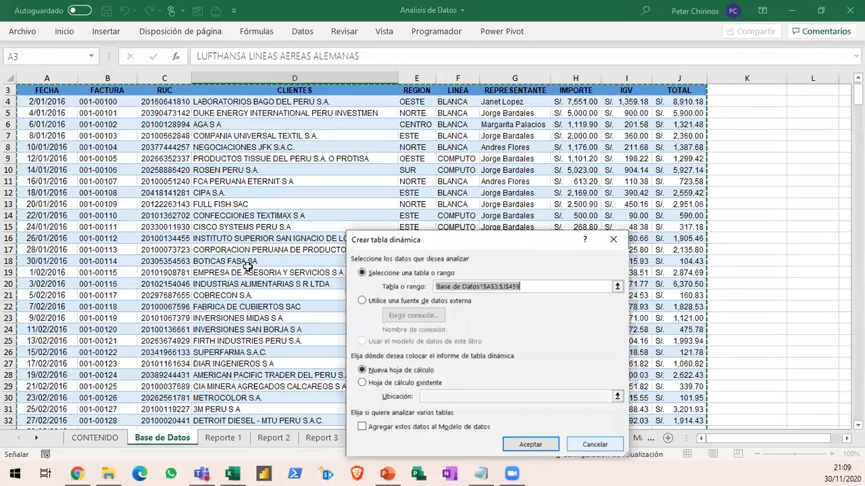
pyautogui.click(594, 444)
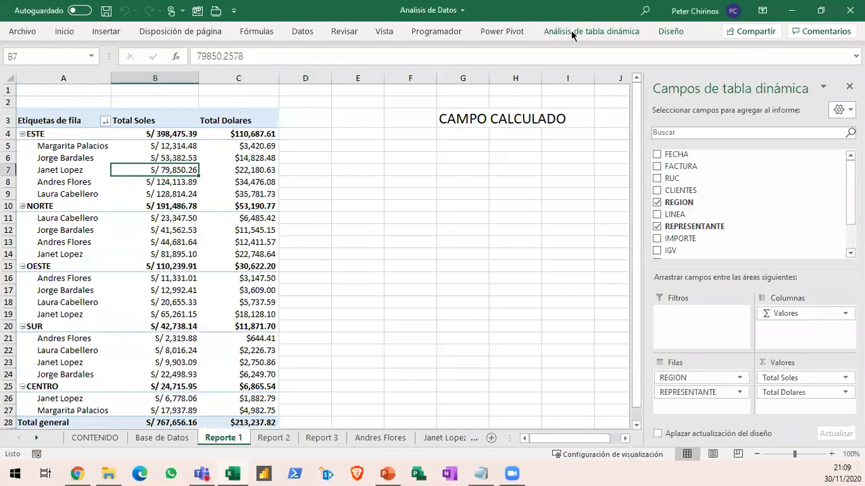
# Open the data source option of the Reporte 1 pivot table and go back to the client records in Base de Datos
pyautogui.click(571, 29)
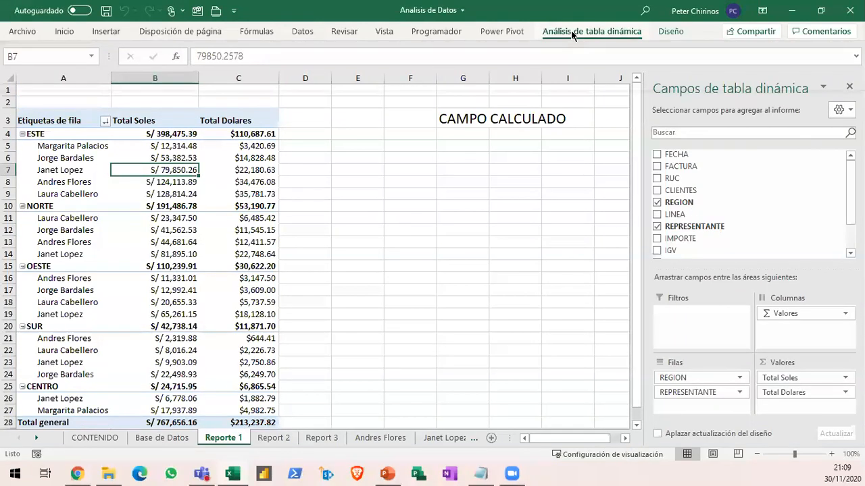
pyautogui.click(526, 82)
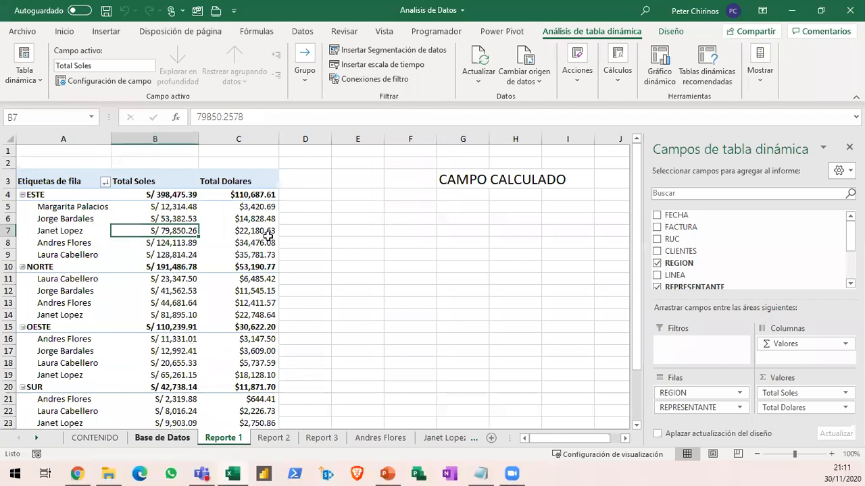
pyautogui.hotkey('ctrl', 'pageup')
pyautogui.click(212, 194)
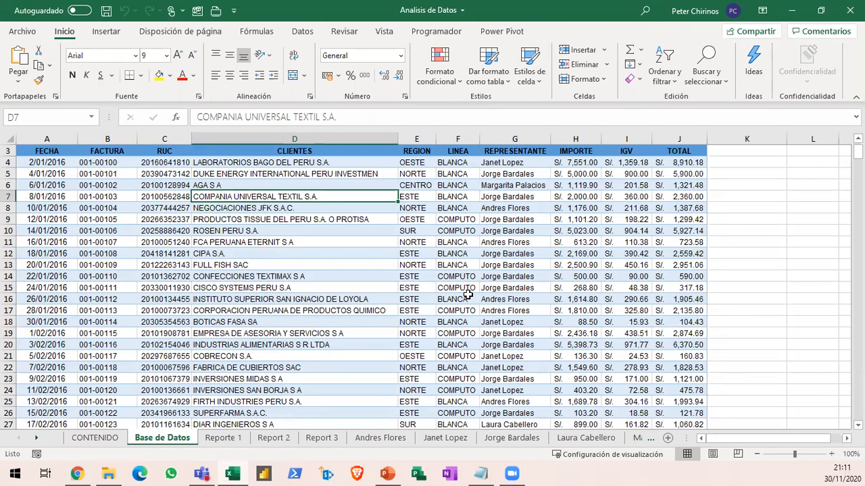
pyautogui.click(238, 253)
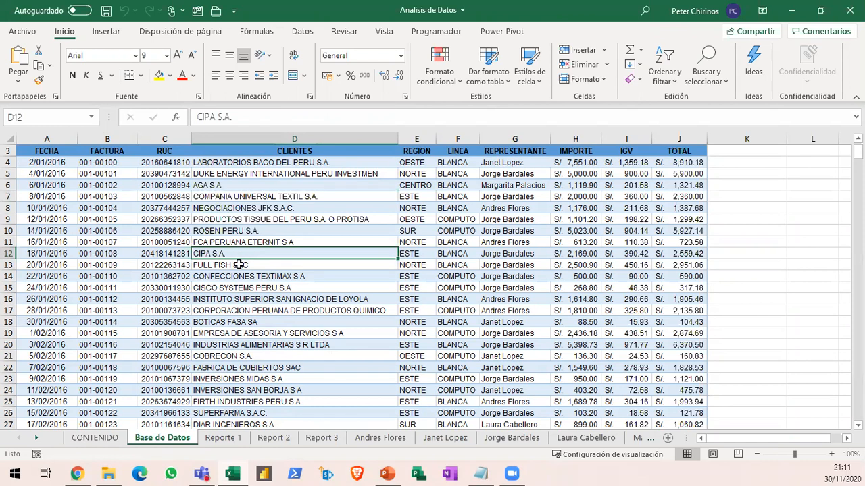
pyautogui.click(240, 277)
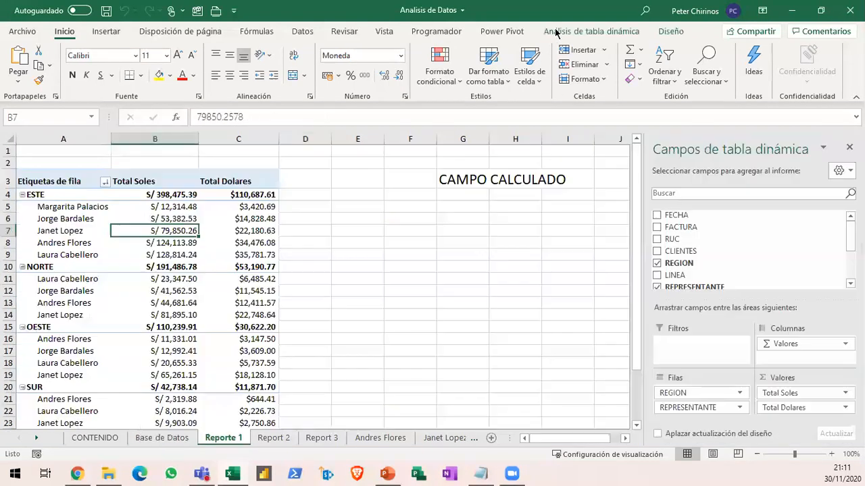
# Show the pivot table analysis tools for Reporte 1 and return to the start of the Base de Datos sheet
pyautogui.click(557, 32)
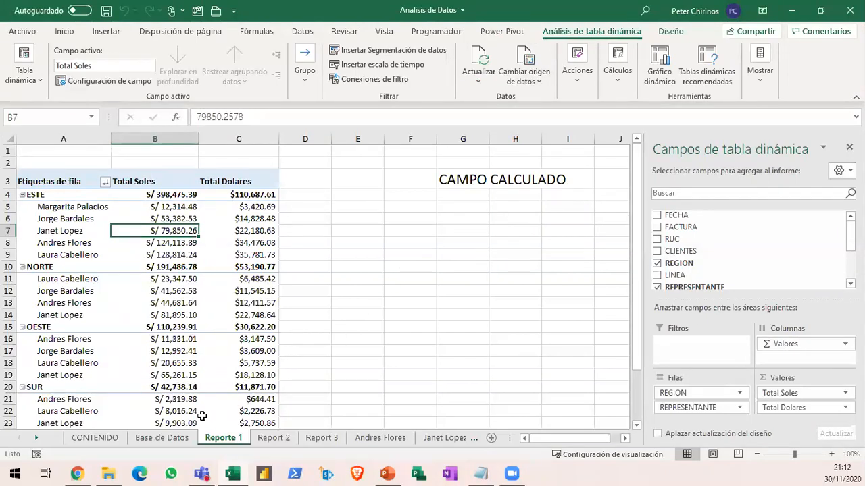
pyautogui.click(166, 438)
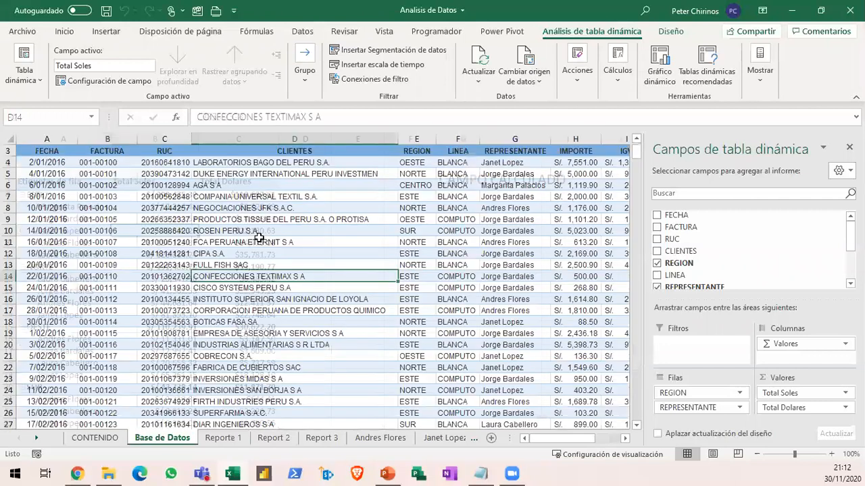
pyautogui.click(260, 241)
pyautogui.scroll(1, 286, 275)
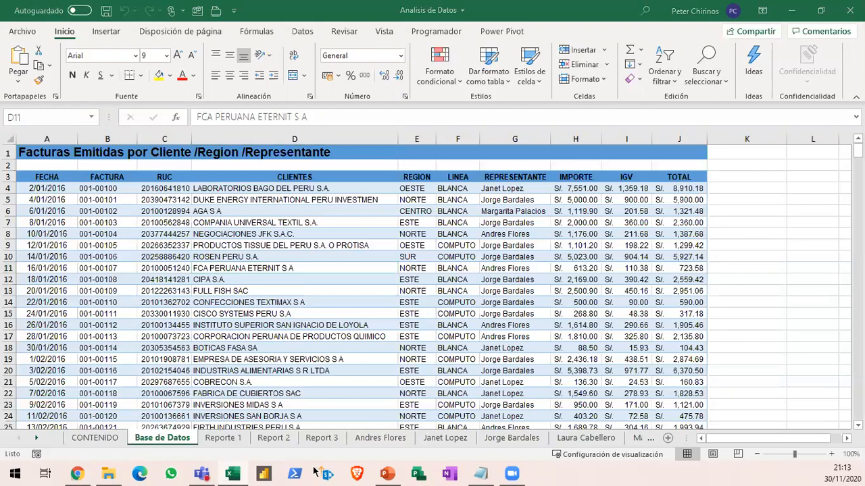
pyautogui.click(277, 301)
pyautogui.press('Down')
pyautogui.press('Down')
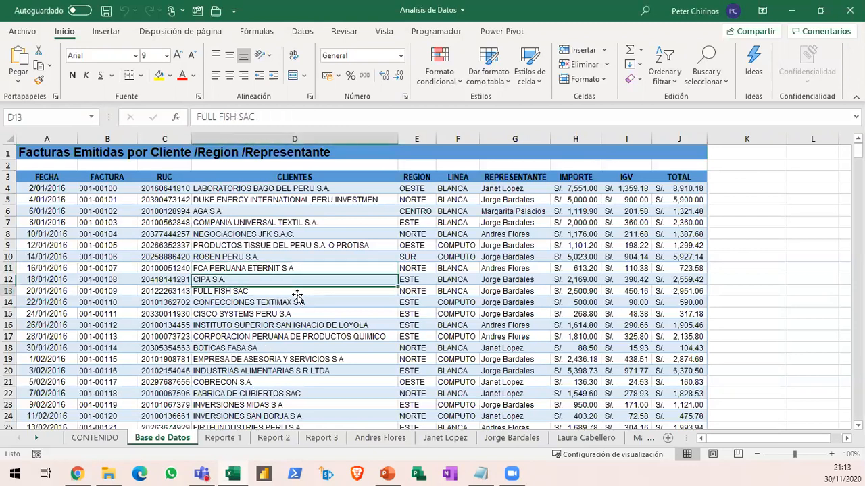
pyautogui.press('Down')
pyautogui.press('Down')
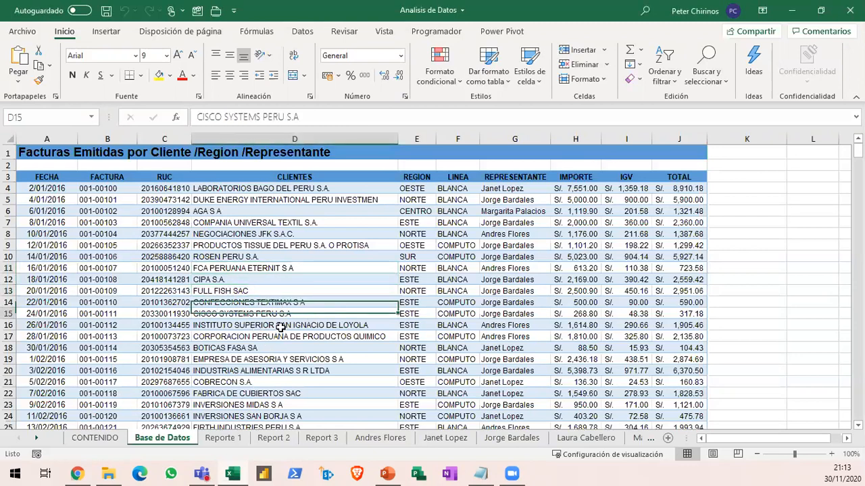
pyautogui.click(312, 346)
pyautogui.click(270, 269)
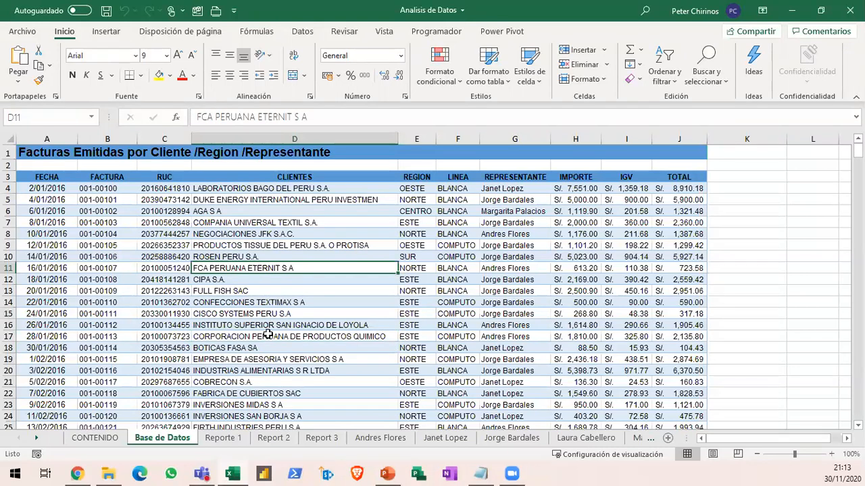
pyautogui.click(513, 257)
pyautogui.click(553, 325)
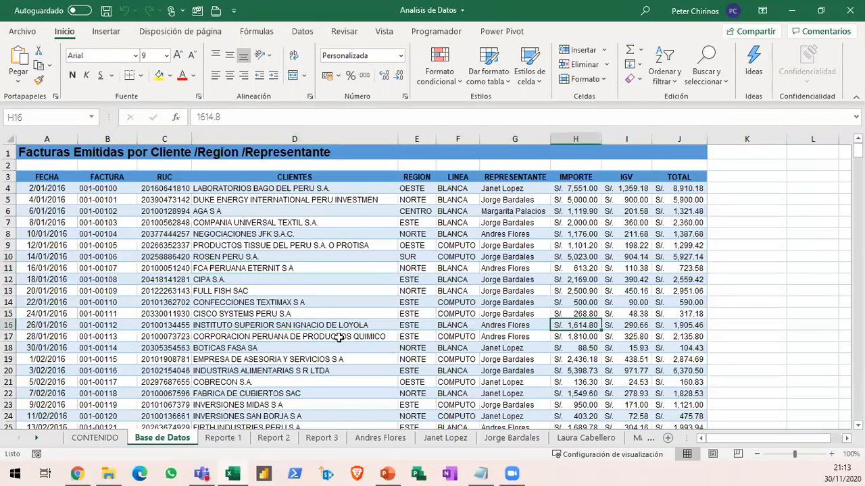
pyautogui.click(344, 337)
pyautogui.press('Up')
pyautogui.press('Up')
pyautogui.press('Up')
pyautogui.press('Up')
pyautogui.press('Up')
# Convert the Base de Datos range A3:J459 into a table with headers
pyautogui.click(346, 336)
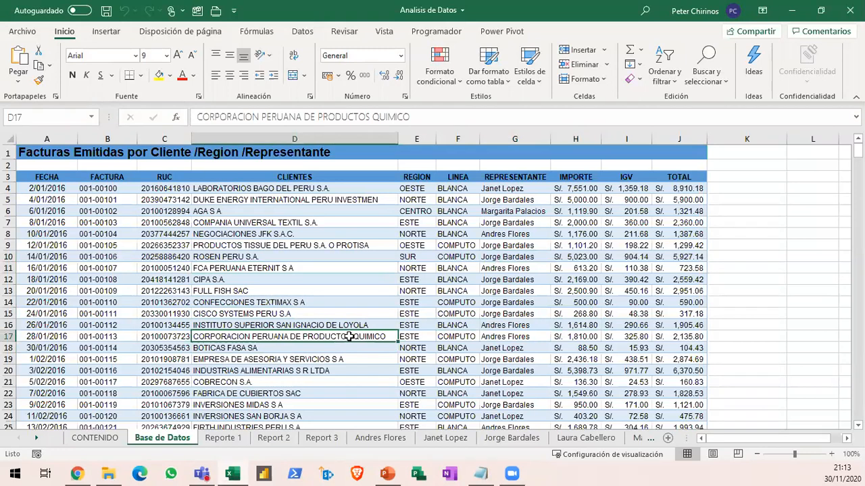
pyautogui.click(108, 32)
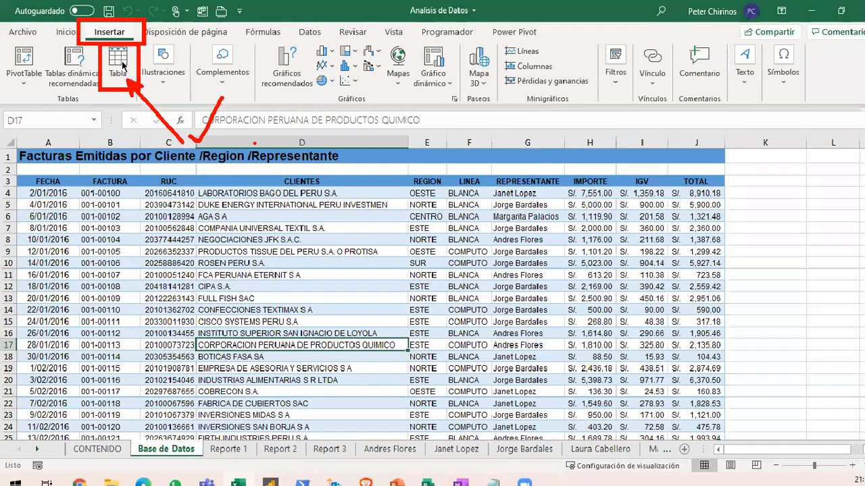
pyautogui.click(230, 121)
pyautogui.moveTo(459, 308); pyautogui.dragTo(354, 197)
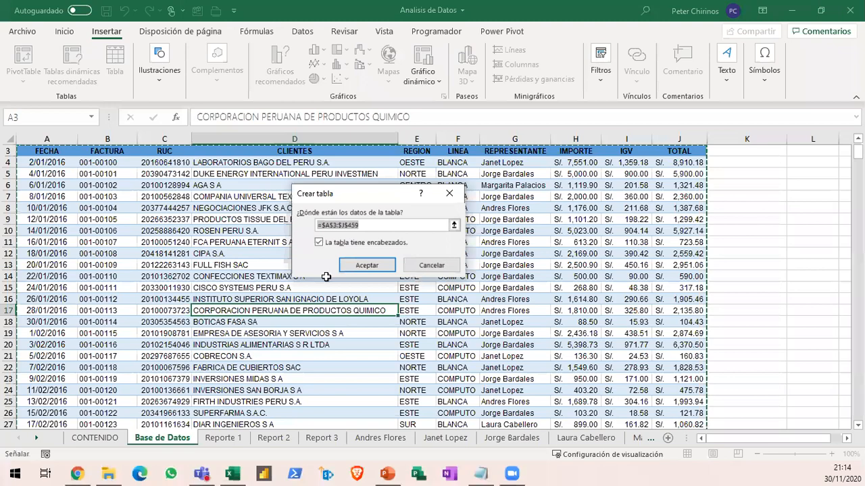
pyautogui.click(368, 280)
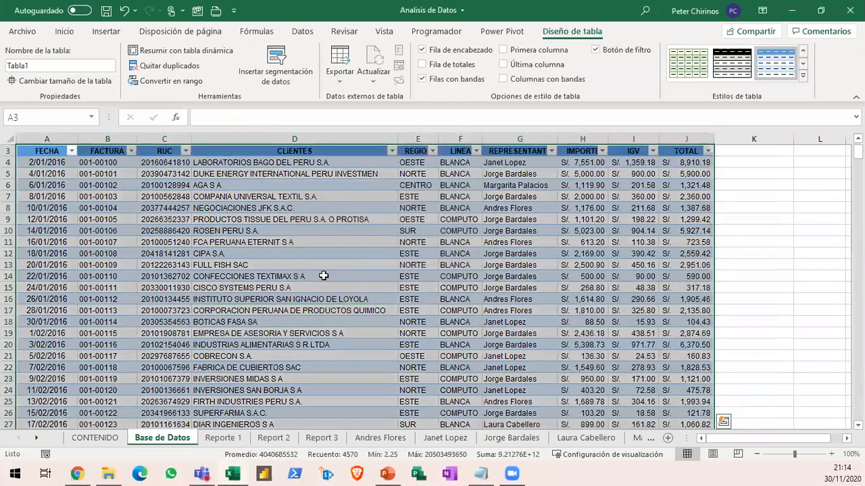
# Examine the new table's records, filter headers and table name property in Base de Datos
pyautogui.click(312, 276)
pyautogui.scroll(-4, 313, 281)
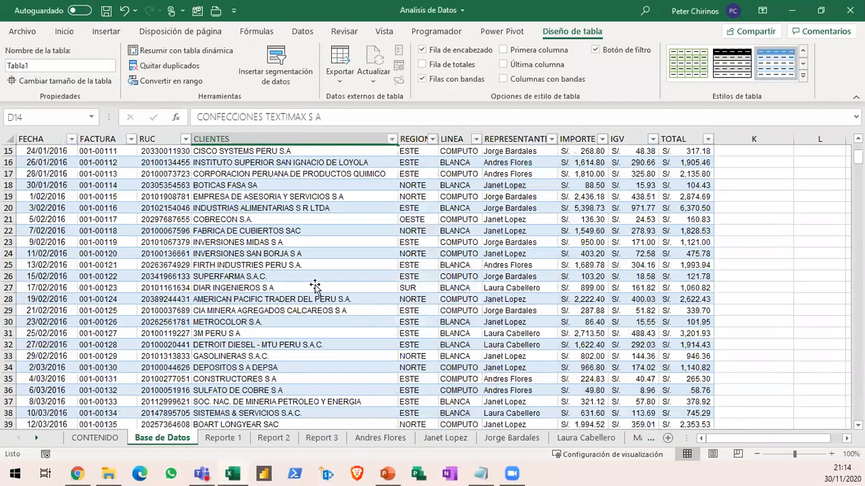
pyautogui.scroll(-3, 313, 281)
pyautogui.scroll(8, 315, 276)
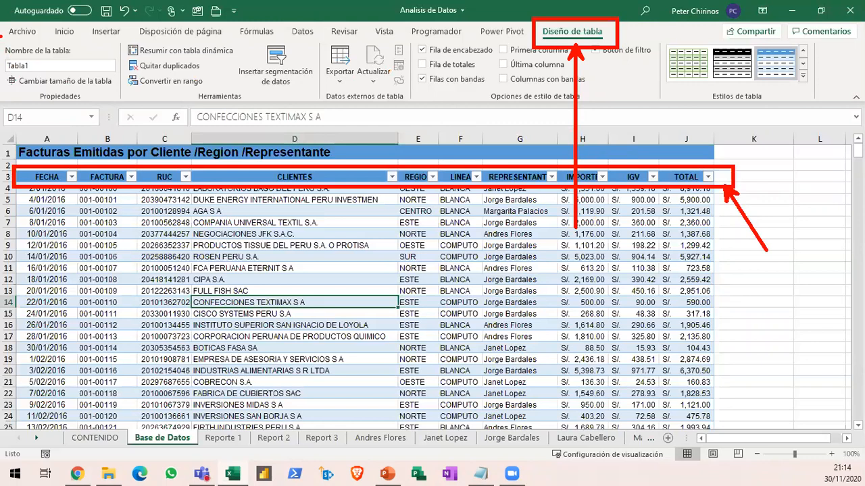
pyautogui.moveTo(1, 31)
pyautogui.mouseDown()
pyautogui.moveTo(87, 95)
pyautogui.moveTo(124, 102)
pyautogui.mouseUp()
pyautogui.moveTo(30, 86); pyautogui.dragTo(99, 104)
pyautogui.moveTo(99, 66)
pyautogui.mouseDown()
pyautogui.moveTo(153, 112)
pyautogui.moveTo(101, 83)
pyautogui.mouseUp()
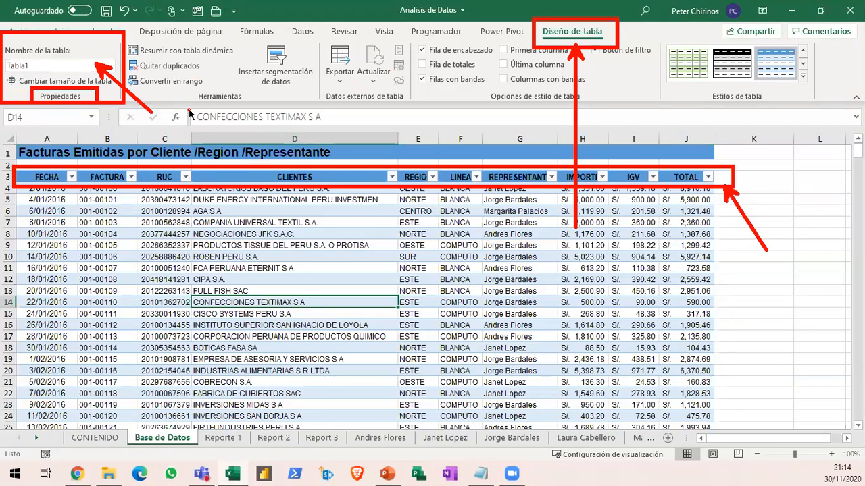
pyautogui.press('Escape')
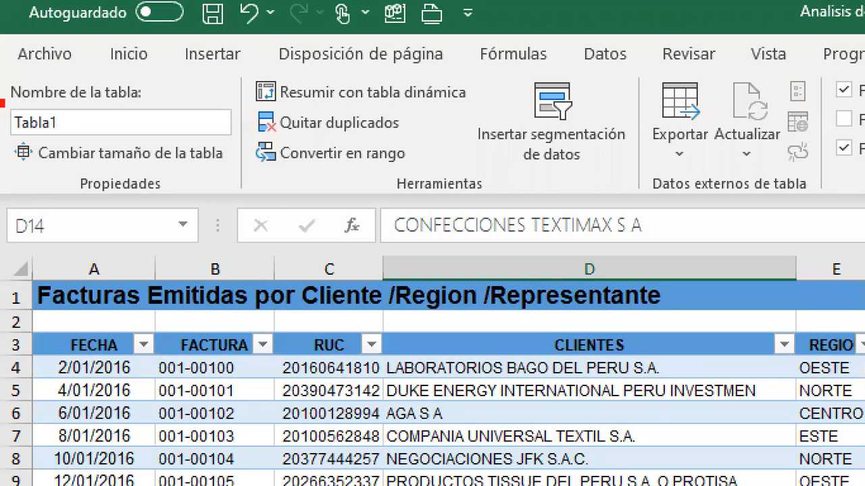
pyautogui.moveTo(2, 102)
pyautogui.mouseDown()
pyautogui.moveTo(91, 142)
pyautogui.moveTo(206, 122)
pyautogui.mouseUp()
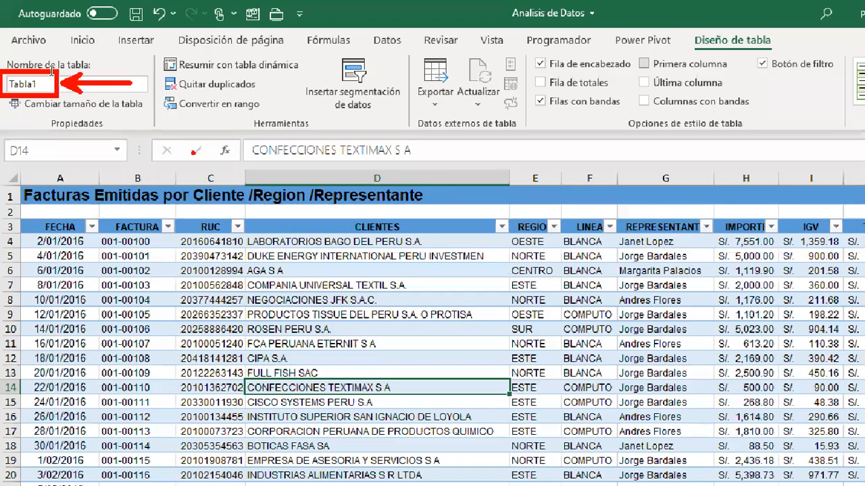
pyautogui.press('Escape')
# Rename the Base de Datos table as tbl_Database
pyautogui.click(51, 66)
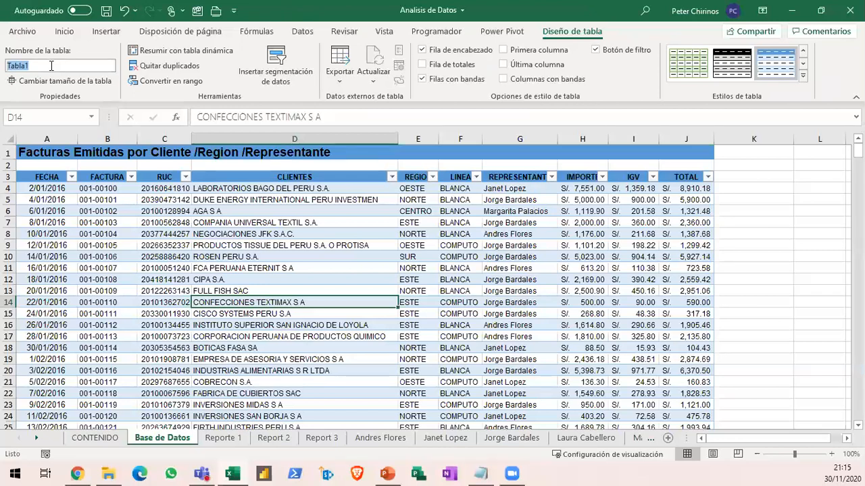
pyautogui.write('tbl')
pyautogui.write('_Database')
pyautogui.press('Return')
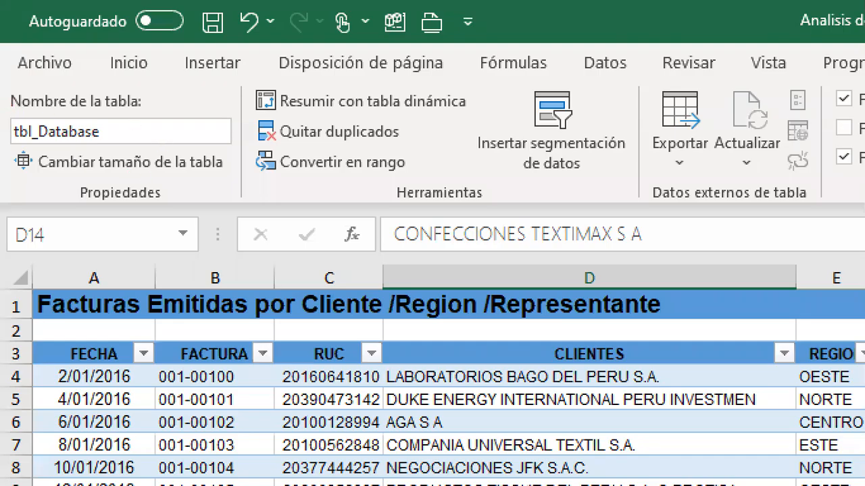
pyautogui.moveTo(5, 100); pyautogui.dragTo(138, 159)
pyautogui.moveTo(144, 124); pyautogui.dragTo(292, 303)
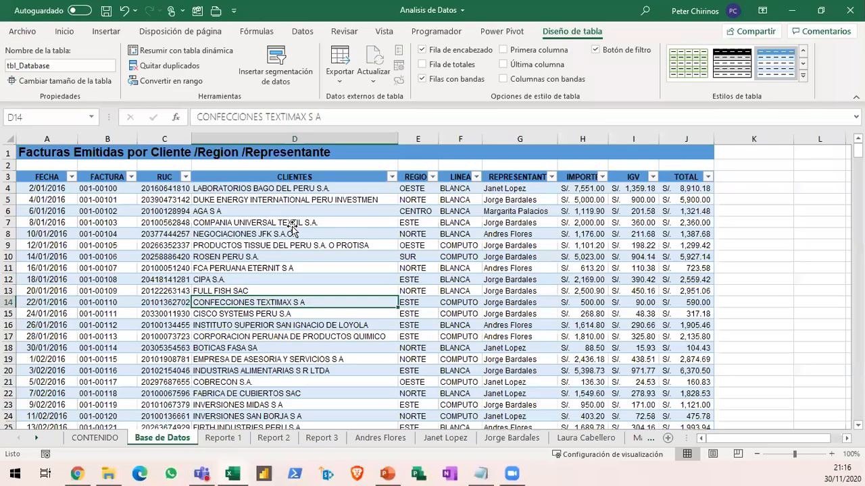
pyautogui.click(374, 285)
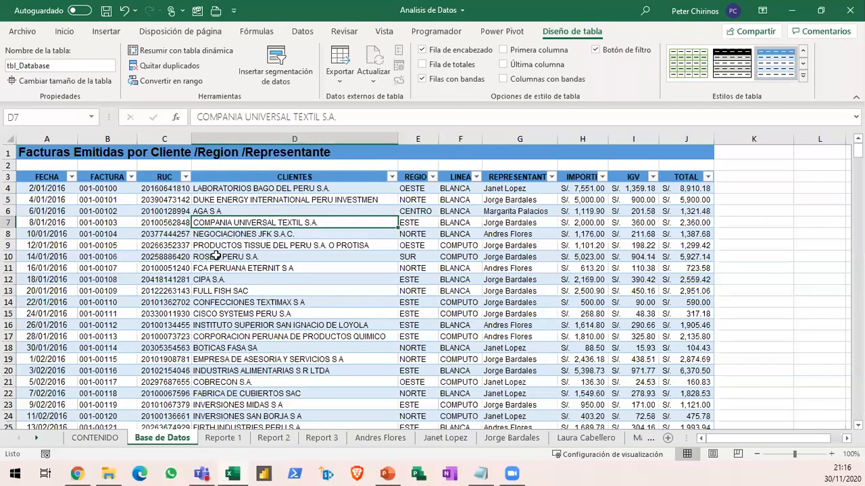
pyautogui.click(290, 258)
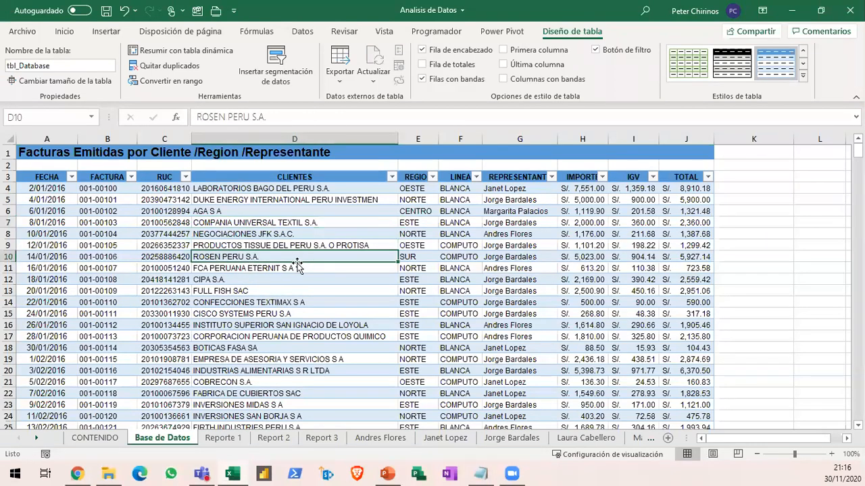
pyautogui.click(271, 232)
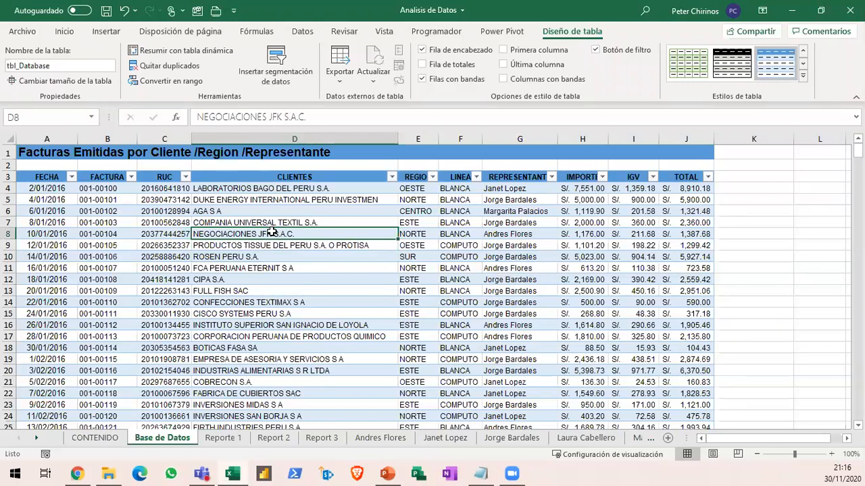
pyautogui.press('Down')
pyautogui.press('Down')
pyautogui.press('Down')
pyautogui.press('Down')
pyautogui.press('Down')
pyautogui.press('Down')
pyautogui.press('Down')
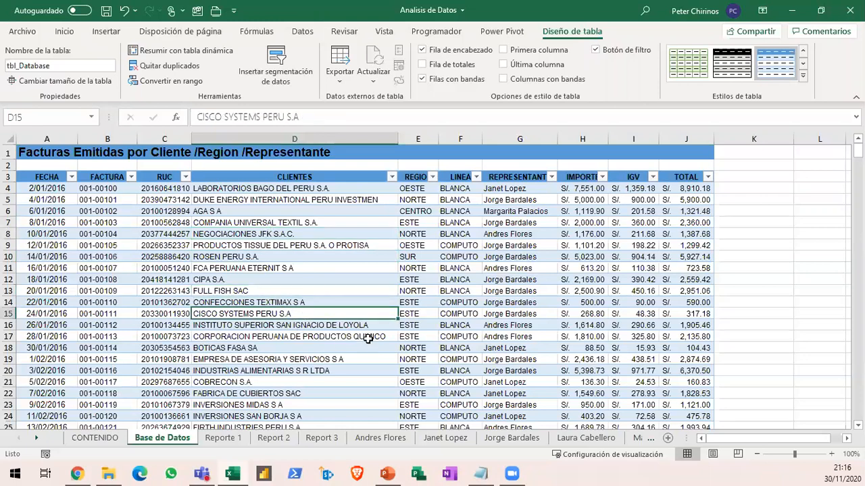
pyautogui.click(316, 346)
pyautogui.click(440, 346)
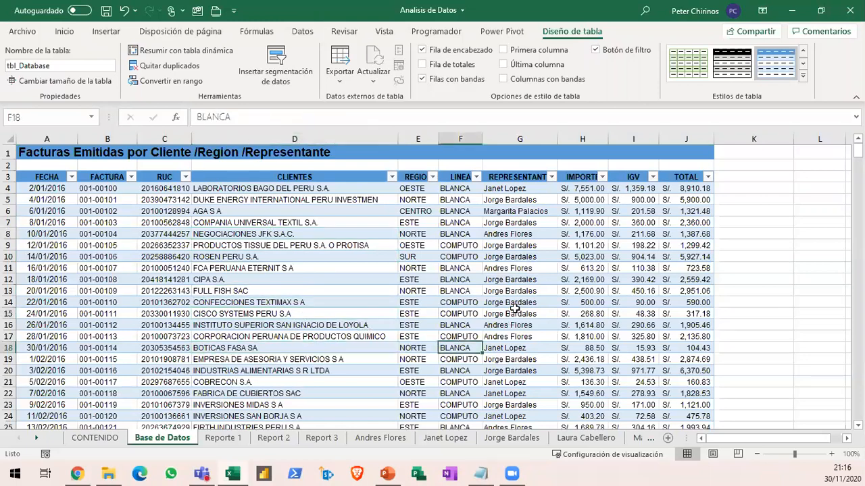
pyautogui.click(517, 293)
pyautogui.click(525, 367)
pyautogui.click(370, 293)
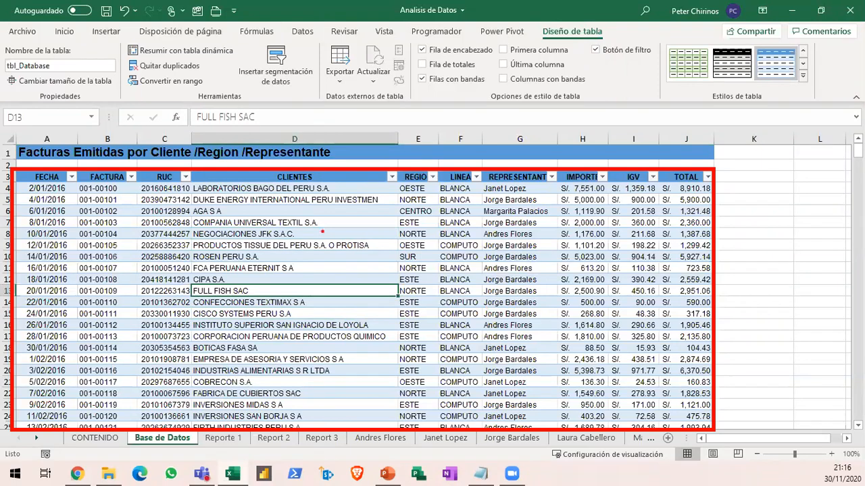
# Create a pivot table from tbl_Database in a new worksheet
pyautogui.click(105, 33)
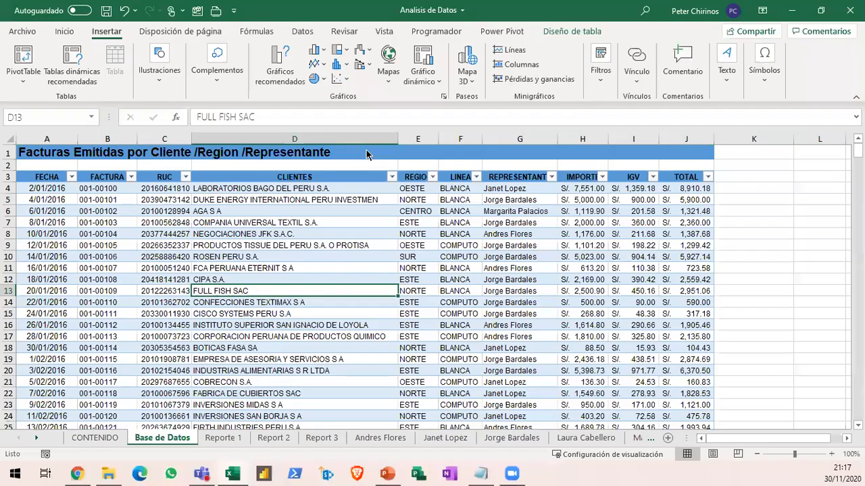
pyautogui.click(29, 75)
pyautogui.moveTo(367, 127); pyautogui.dragTo(435, 171)
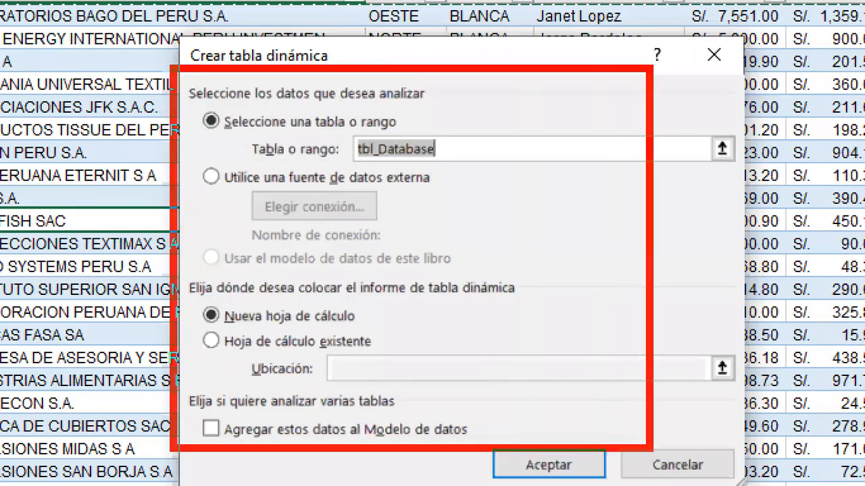
pyautogui.moveTo(669, 105)
pyautogui.mouseDown()
pyautogui.moveTo(739, 213)
pyautogui.moveTo(720, 297)
pyautogui.mouseUp()
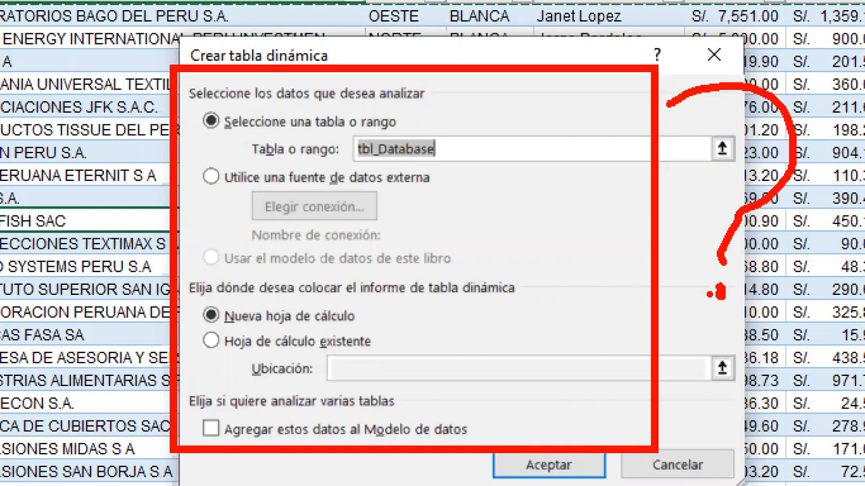
pyautogui.press('e')
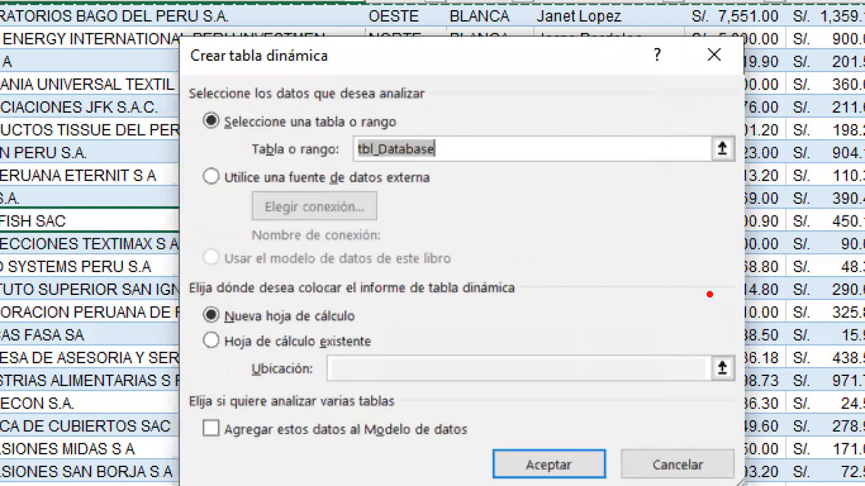
pyautogui.moveTo(336, 118)
pyautogui.mouseDown()
pyautogui.moveTo(481, 176)
pyautogui.moveTo(612, 147)
pyautogui.mouseUp()
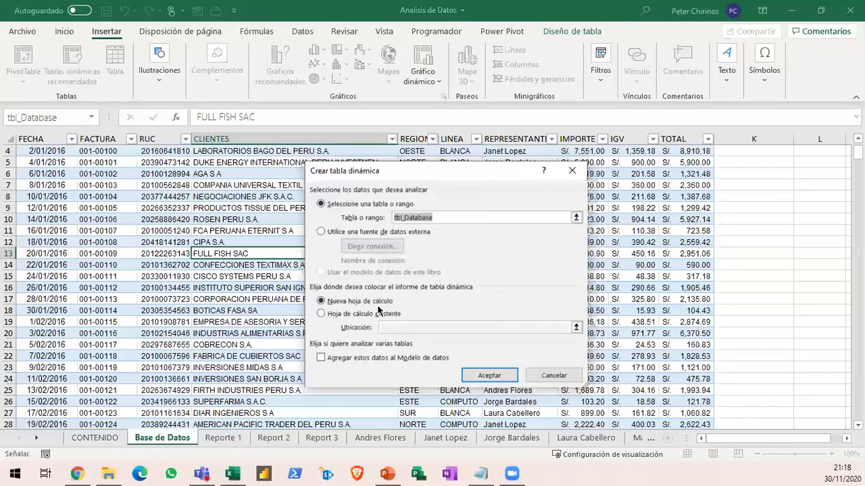
pyautogui.click(488, 375)
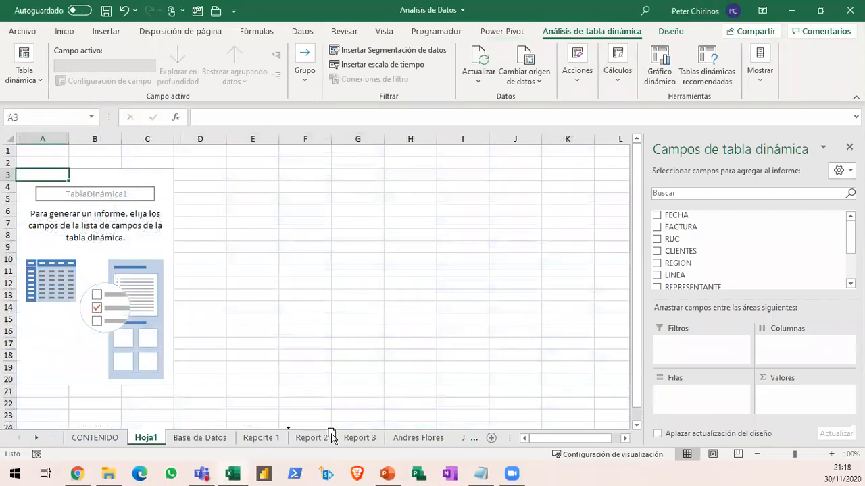
# Move the new pivot table sheet to the position between Report 4 and PRACTICA 1
pyautogui.scroll(-5, 385, 438)
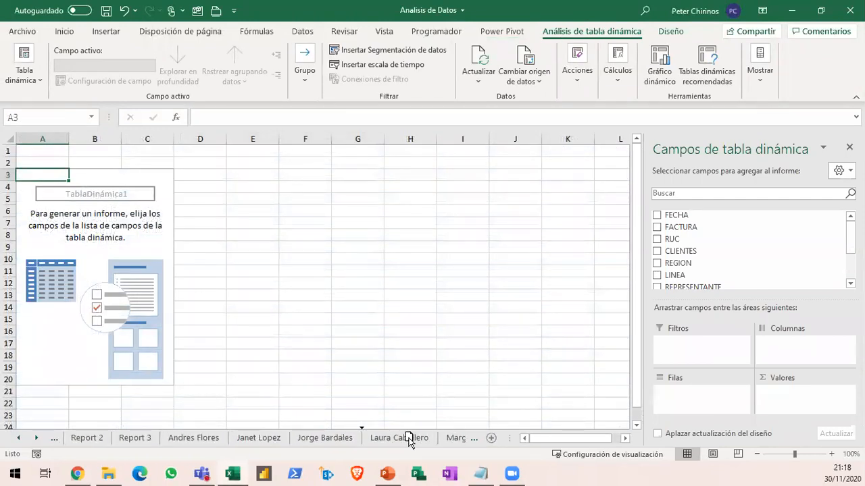
pyautogui.scroll(-5, 457, 439)
pyautogui.moveTo(457, 439); pyautogui.dragTo(228, 439)
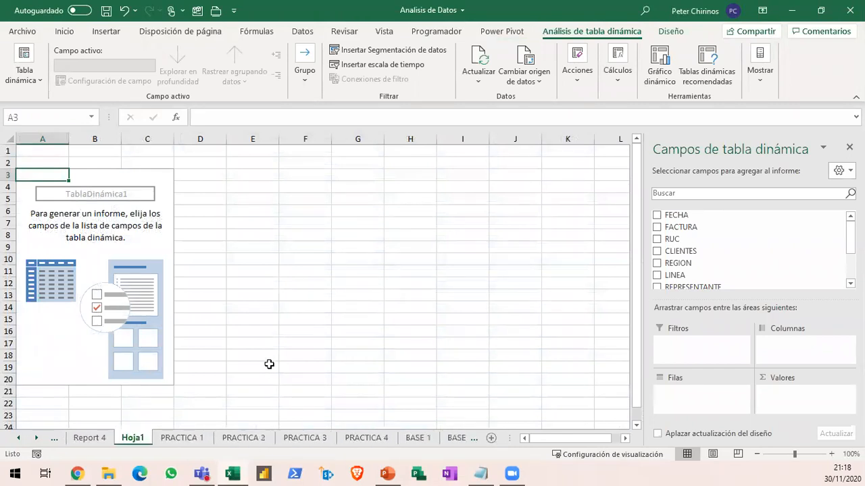
# Rename the new pivot table sheet as Report 5
pyautogui.doubleClick(141, 438)
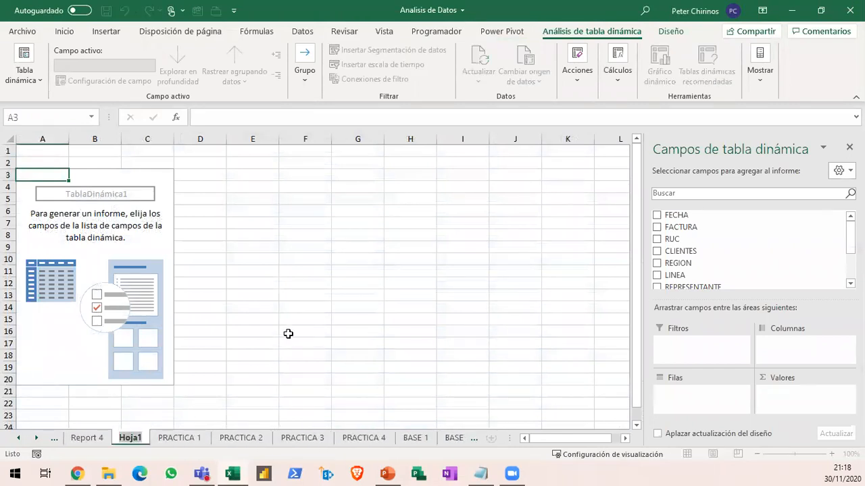
pyautogui.write('Report')
pyautogui.press('BackSpace')
pyautogui.press('BackSpace')
pyautogui.press('BackSpace')
pyautogui.write('ort 5')
pyautogui.press('Return')
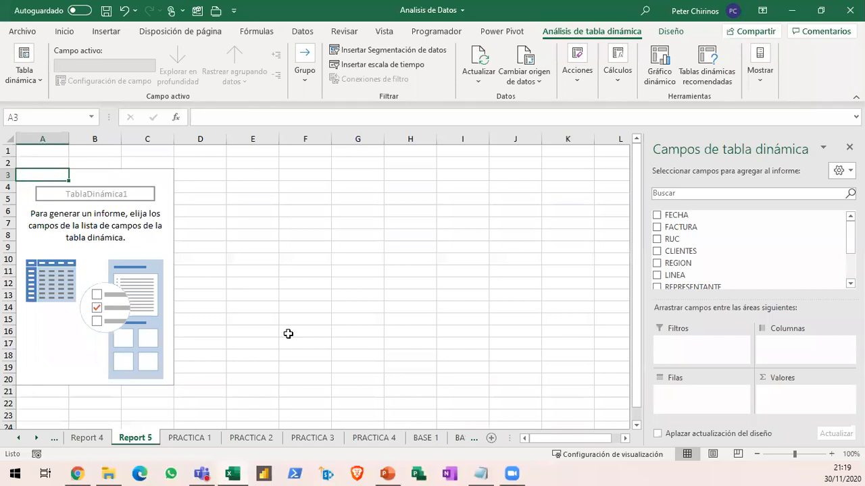
# Place the REGION field in the rows and the REPRESENTANTE field in the columns of the Report 5 pivot table
pyautogui.scroll(-1, 768, 263)
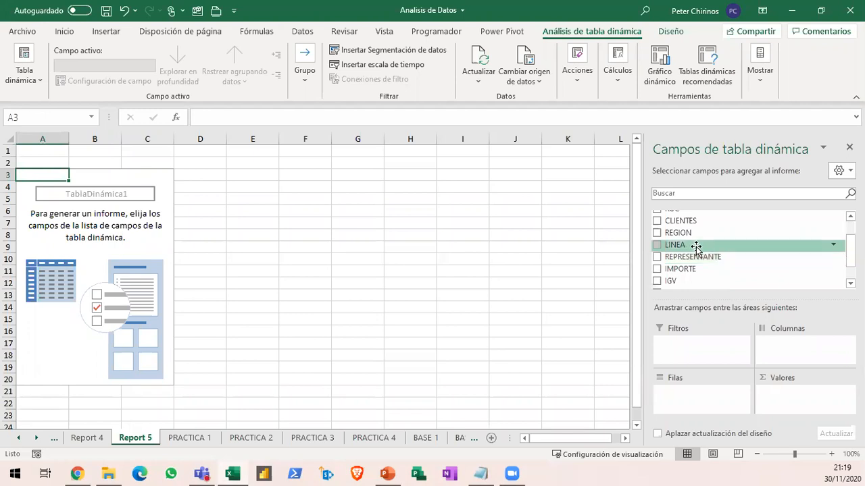
pyautogui.click(657, 233)
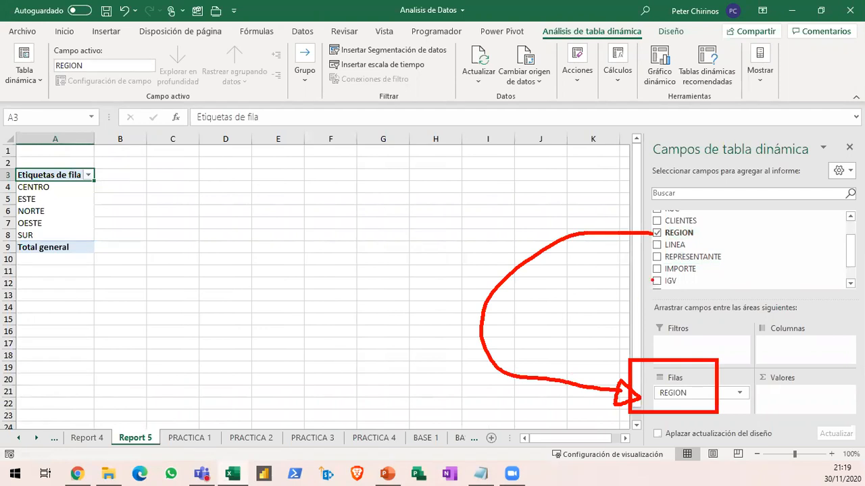
pyautogui.moveTo(645, 250)
pyautogui.mouseDown()
pyautogui.moveTo(689, 246)
pyautogui.moveTo(669, 269)
pyautogui.mouseUp()
pyautogui.moveTo(736, 258)
pyautogui.mouseDown()
pyautogui.moveTo(814, 280)
pyautogui.moveTo(801, 348)
pyautogui.moveTo(824, 337)
pyautogui.moveTo(795, 345)
pyautogui.mouseUp()
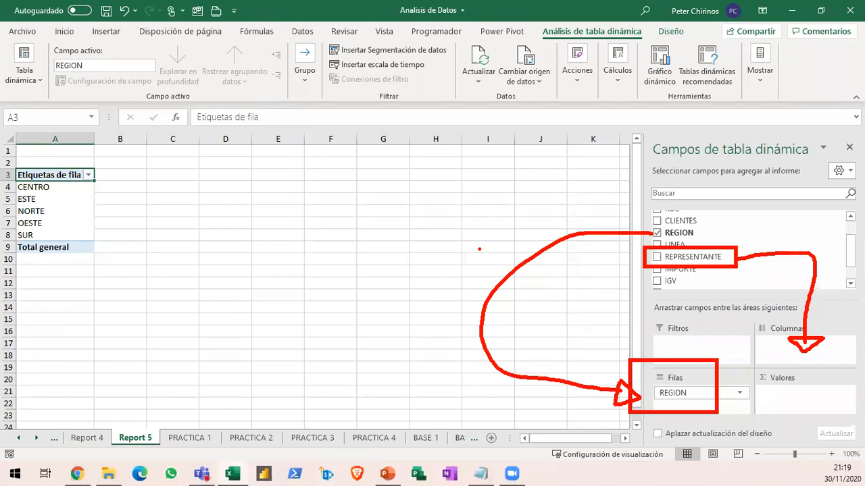
pyautogui.press('Escape')
pyautogui.moveTo(689, 257)
pyautogui.mouseDown()
pyautogui.moveTo(795, 334)
pyautogui.moveTo(801, 352)
pyautogui.mouseUp()
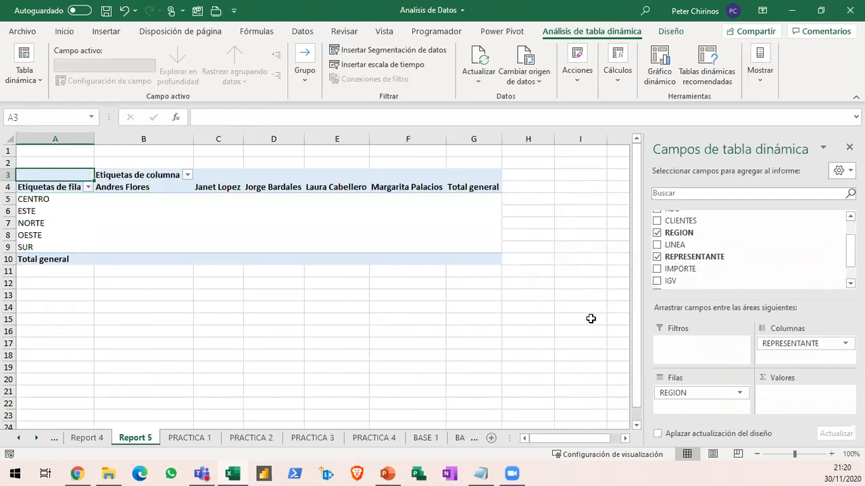
# Add the TOTAL field to the values of the Report 5 pivot table as a sum
pyautogui.scroll(-1, 721, 270)
pyautogui.moveTo(692, 268); pyautogui.dragTo(780, 398)
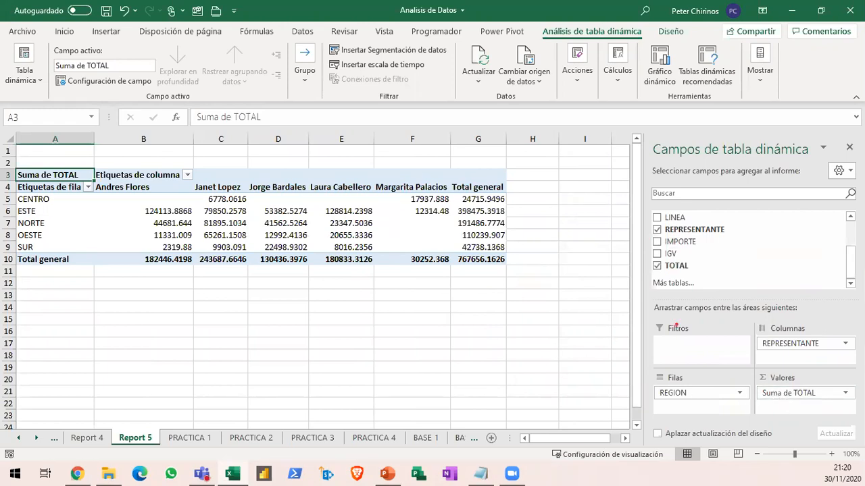
pyautogui.moveTo(630, 257)
pyautogui.mouseDown()
pyautogui.moveTo(776, 296)
pyautogui.moveTo(789, 377)
pyautogui.moveTo(778, 406)
pyautogui.moveTo(821, 378)
pyautogui.moveTo(798, 380)
pyautogui.mouseUp()
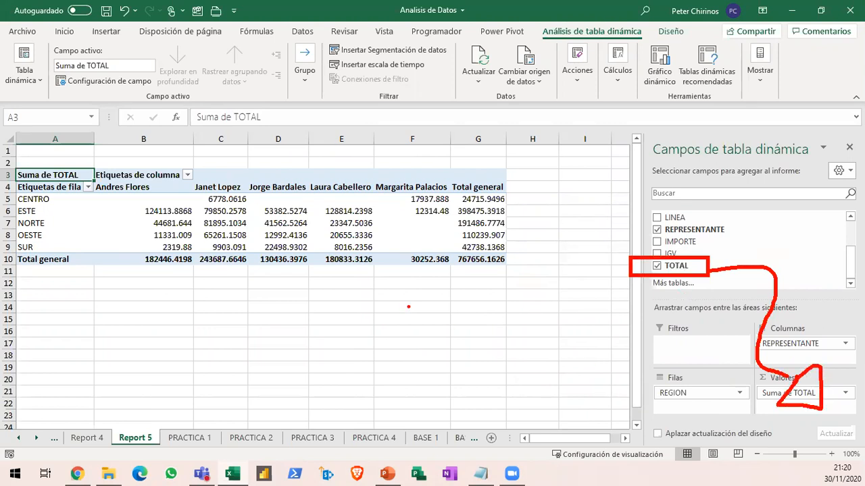
# Format the Suma de TOTAL values in the Report 5 pivot table as Moneda with the S/ symbol and 2 decimal places
pyautogui.press('Escape')
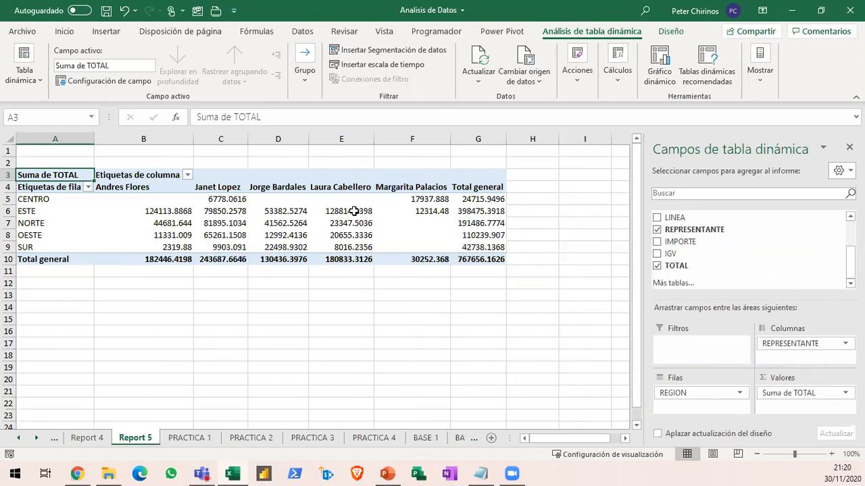
pyautogui.moveTo(353, 211)
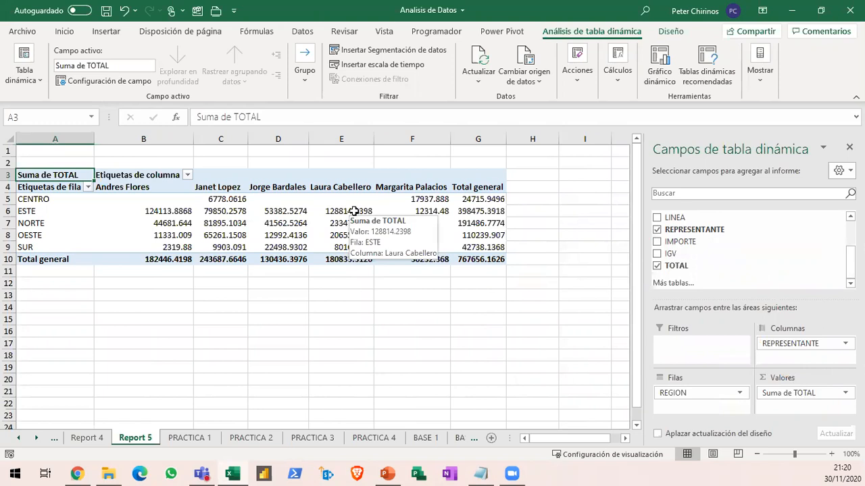
pyautogui.moveTo(281, 214)
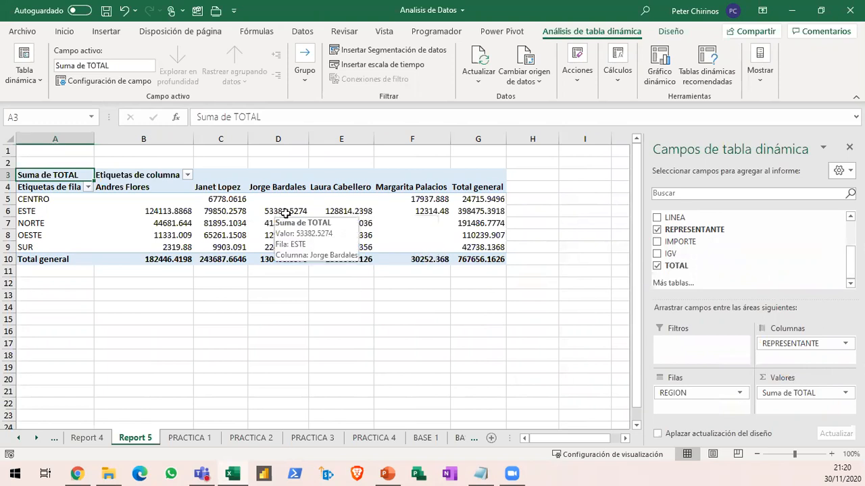
pyautogui.click(281, 212)
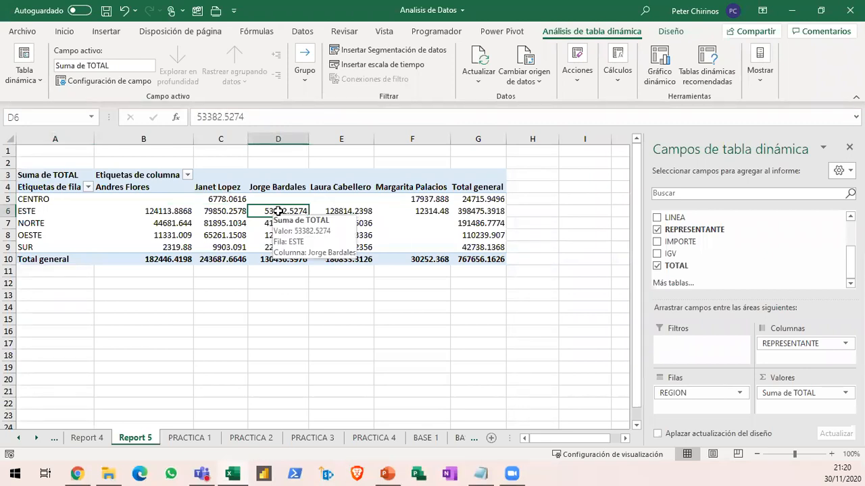
pyautogui.rightClick(278, 213)
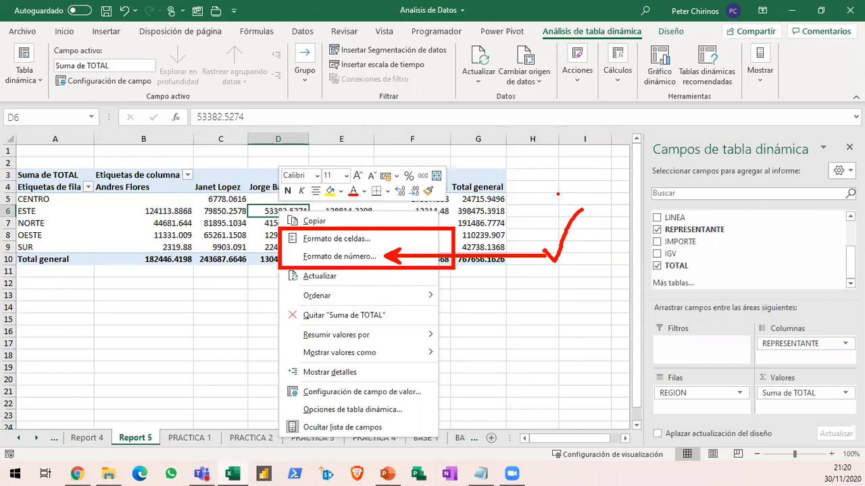
pyautogui.press('Escape')
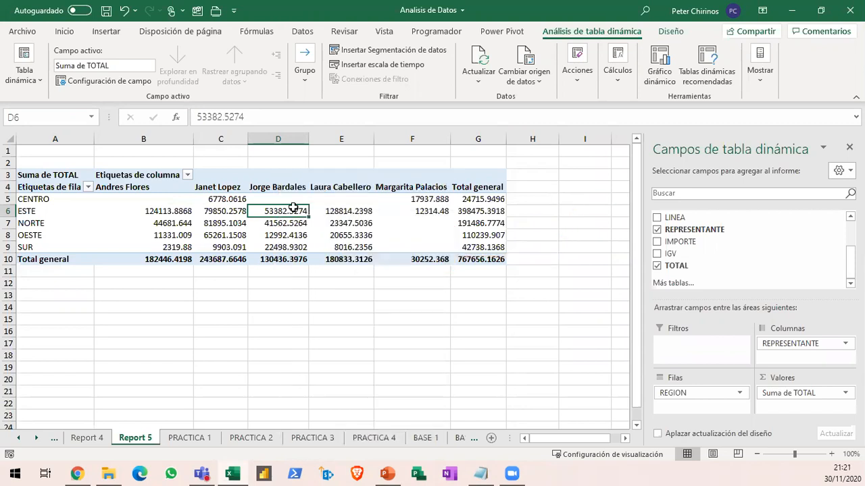
pyautogui.rightClick(287, 209)
pyautogui.click(364, 253)
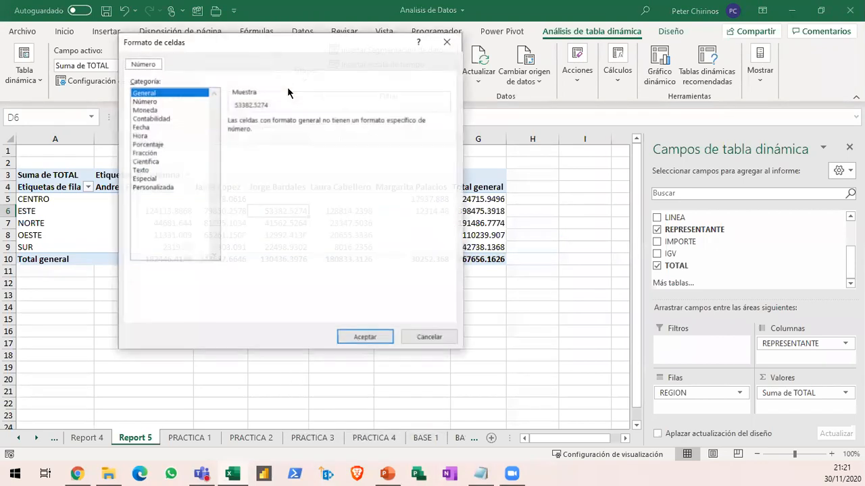
pyautogui.moveTo(279, 50); pyautogui.dragTo(368, 92)
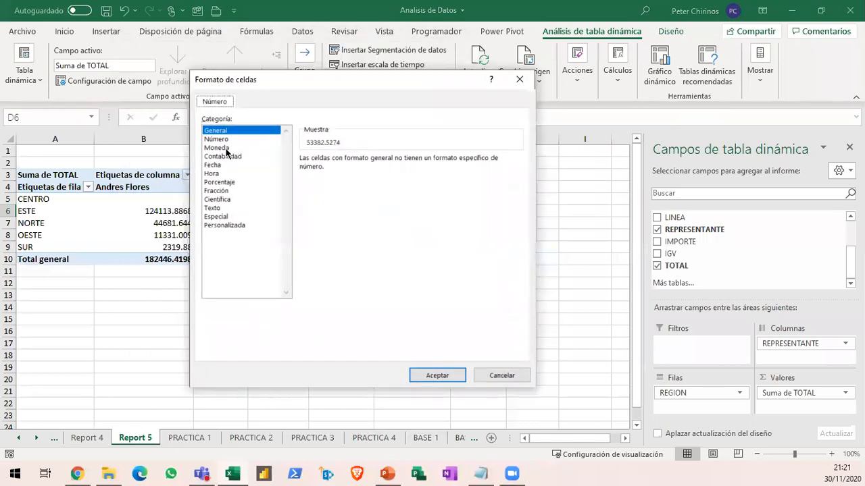
pyautogui.click(226, 148)
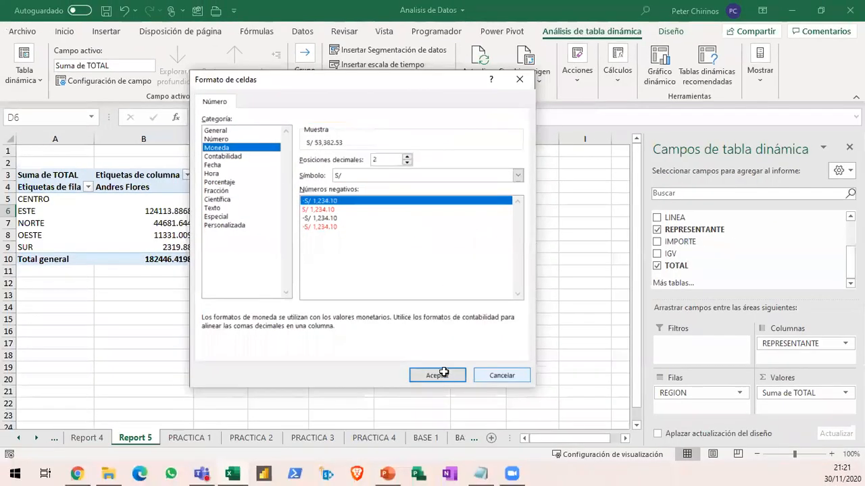
pyautogui.click(440, 374)
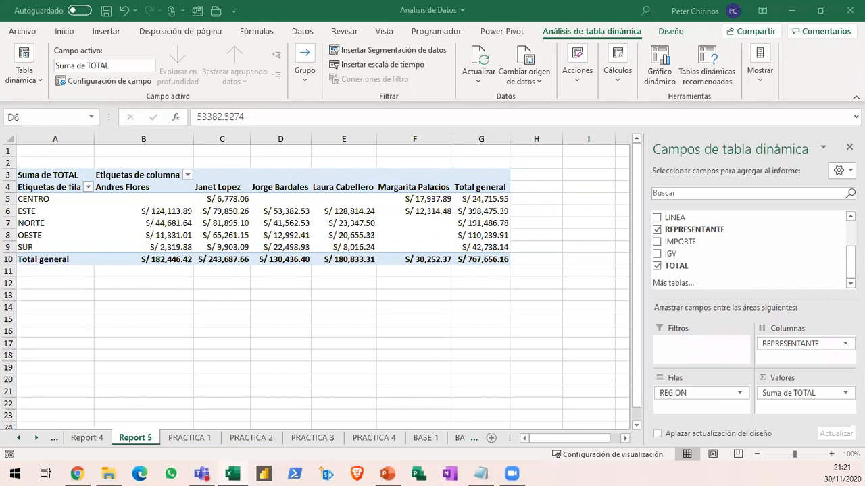
# Apply the green outlined pivot table style from the Claro group to the Report 5 pivot table
pyautogui.click(287, 197)
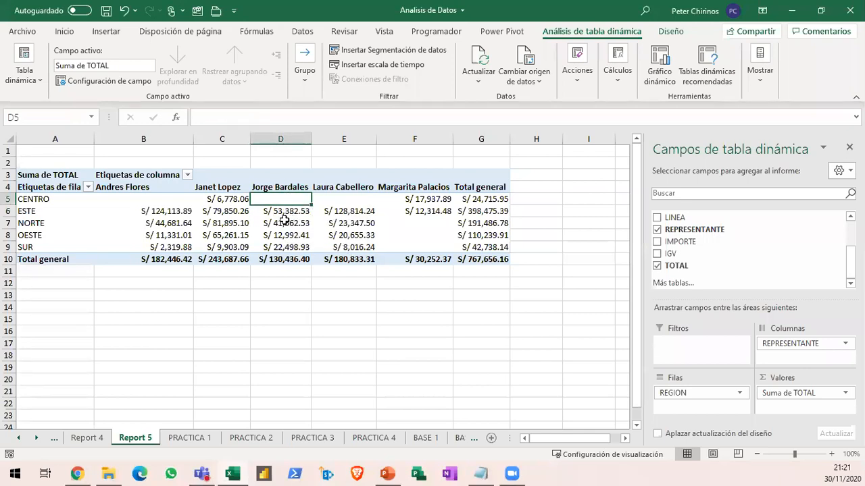
pyautogui.click(284, 223)
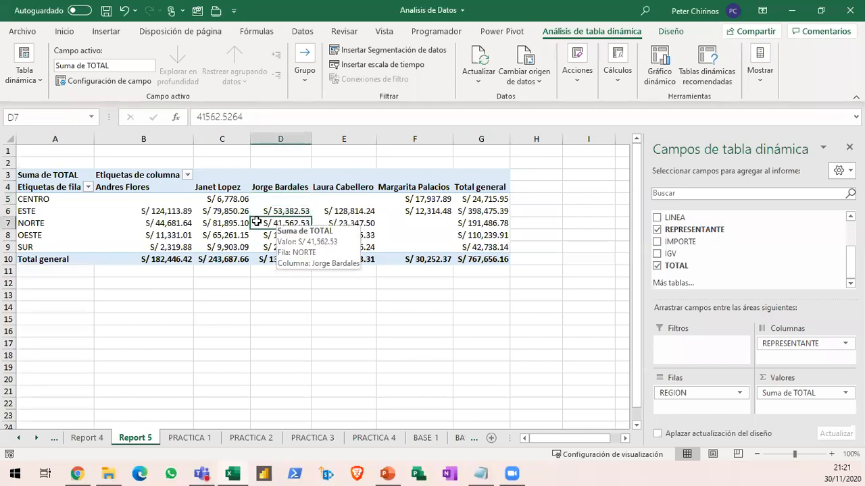
pyautogui.click(669, 34)
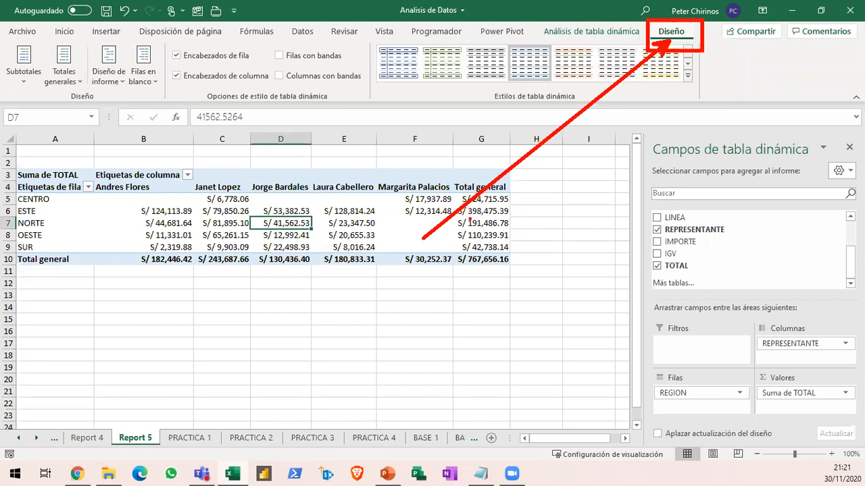
pyautogui.click(685, 78)
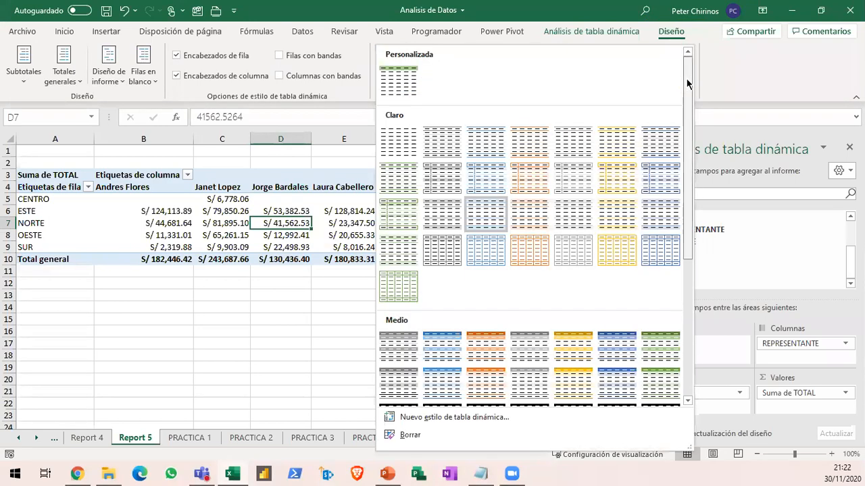
pyautogui.scroll(-2, 687, 125)
pyautogui.moveTo(687, 124); pyautogui.dragTo(689, 230)
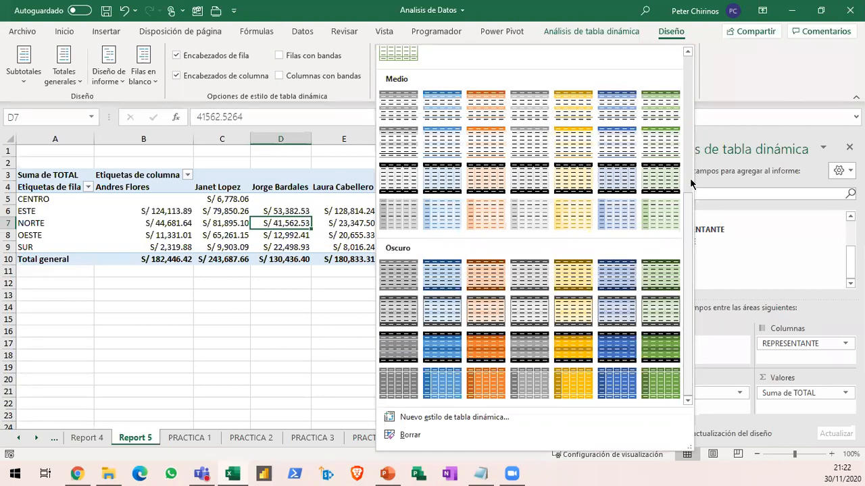
pyautogui.scroll(5, 685, 131)
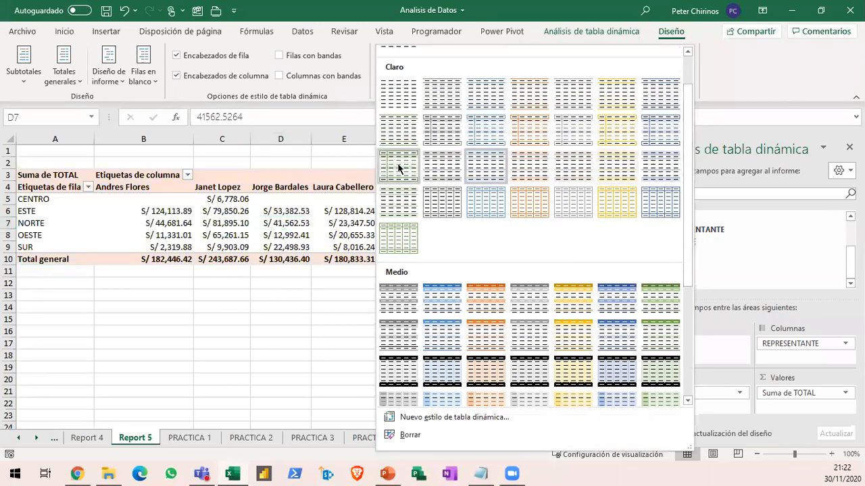
pyautogui.click(396, 163)
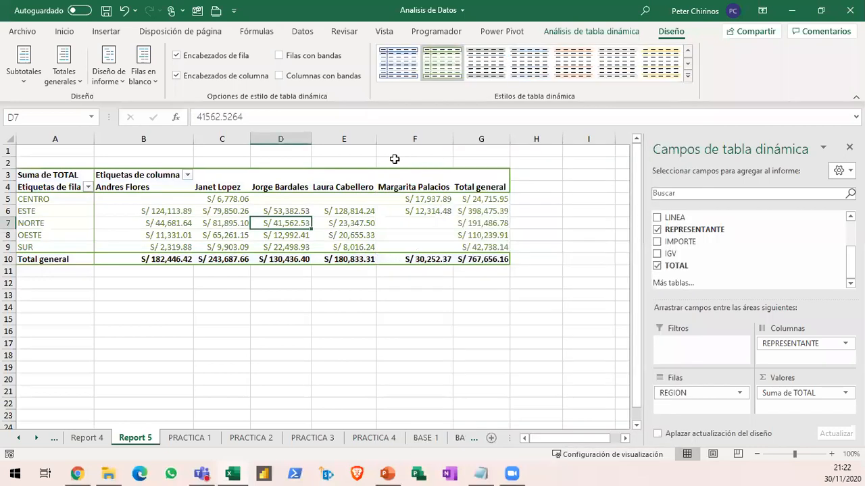
pyautogui.click(273, 199)
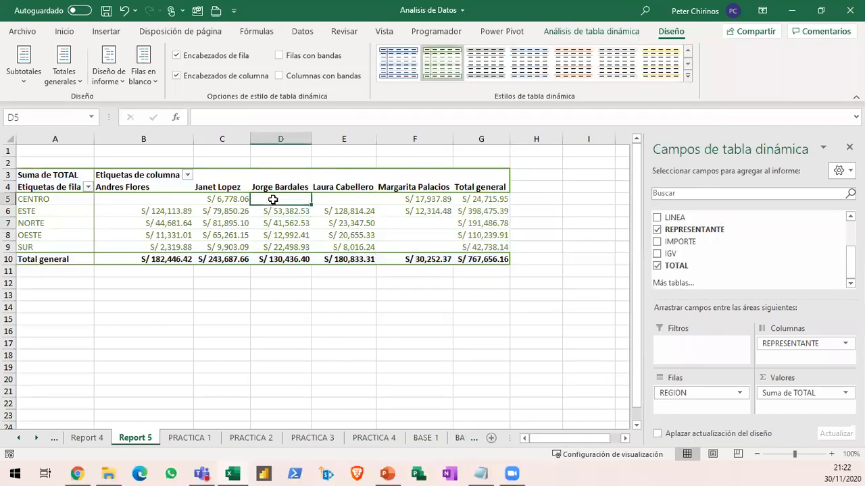
pyautogui.click(149, 211)
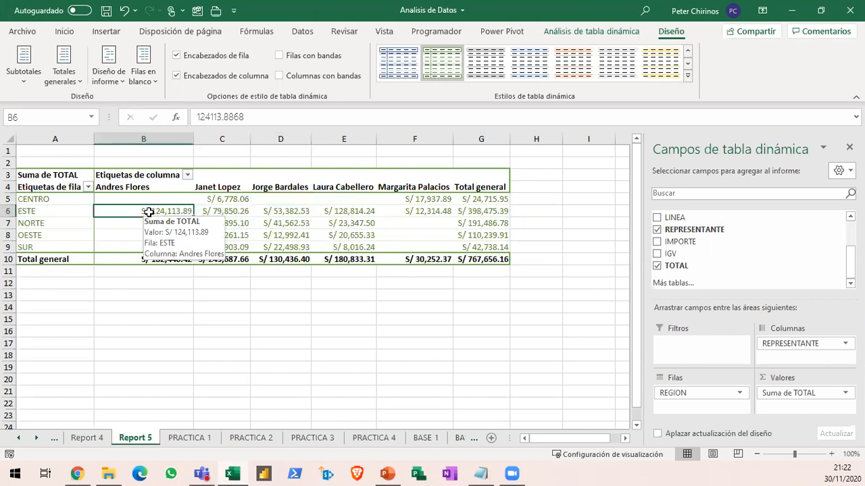
# Review the number format settings of the Suma de TOTAL values in the pivot table
pyautogui.rightClick(279, 210)
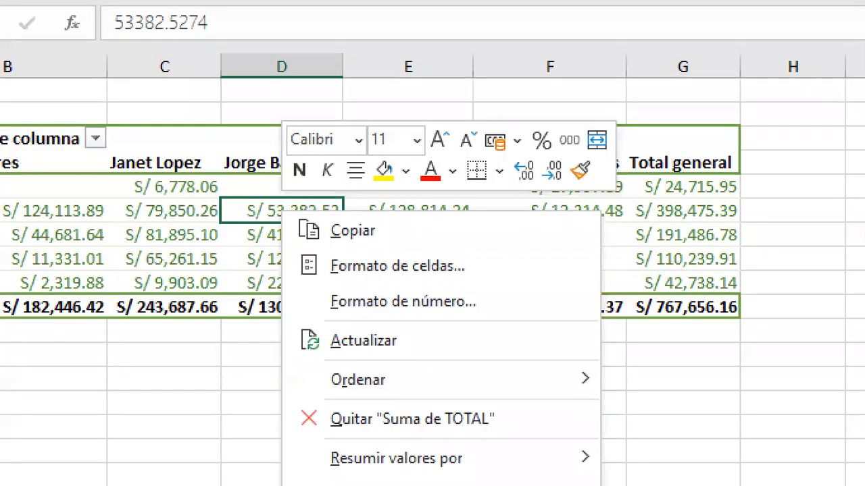
pyautogui.click(286, 286)
pyautogui.moveTo(243, 195)
pyautogui.mouseDown()
pyautogui.moveTo(281, 219)
pyautogui.moveTo(362, 232)
pyautogui.mouseUp()
pyautogui.moveTo(296, 213)
pyautogui.mouseDown()
pyautogui.moveTo(414, 256)
pyautogui.moveTo(505, 263)
pyautogui.moveTo(792, 240)
pyautogui.moveTo(838, 123)
pyautogui.mouseUp()
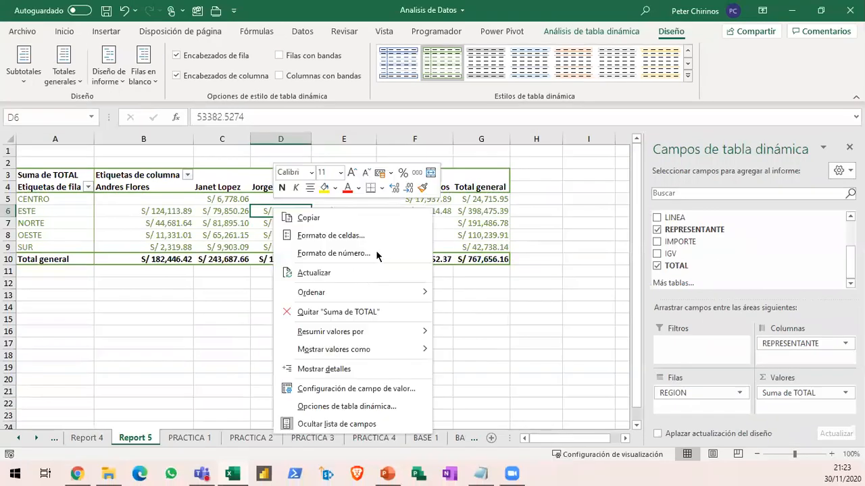
pyautogui.click(376, 252)
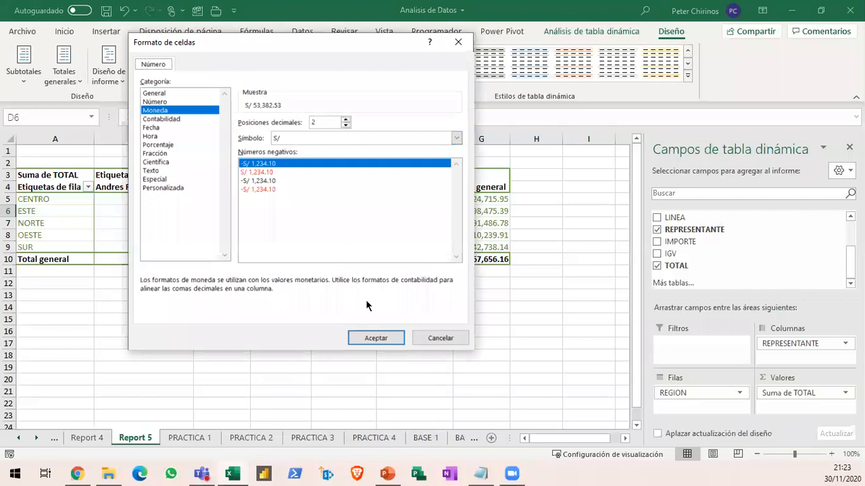
pyautogui.click(425, 337)
# Examine the empty value cells in the CENTRO row and in the last representative's column for NORTE, OESTE and SUR
pyautogui.click(287, 223)
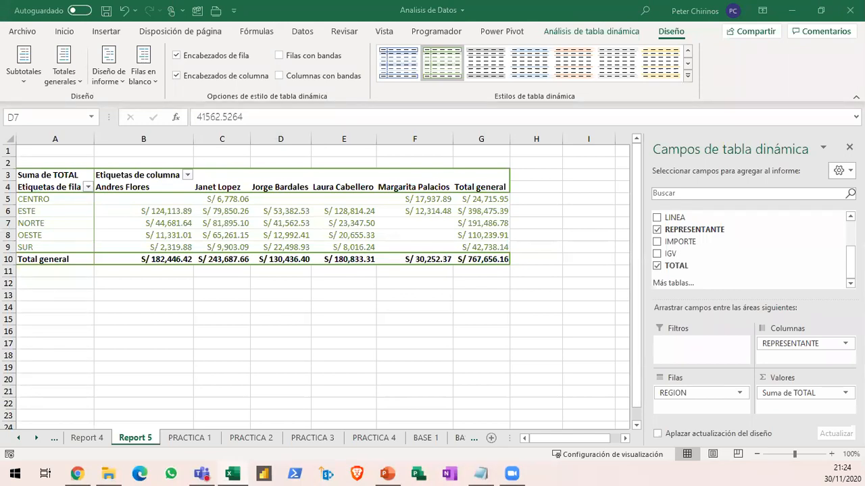
pyautogui.click(229, 226)
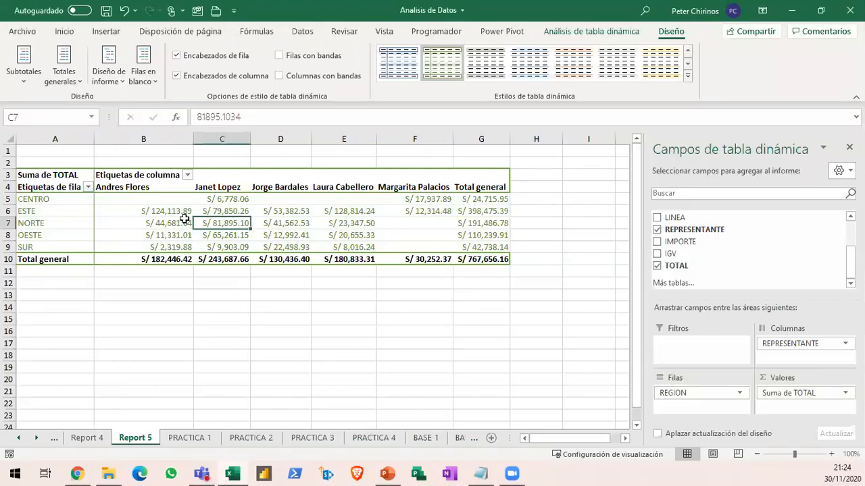
pyautogui.click(169, 200)
pyautogui.moveTo(168, 200)
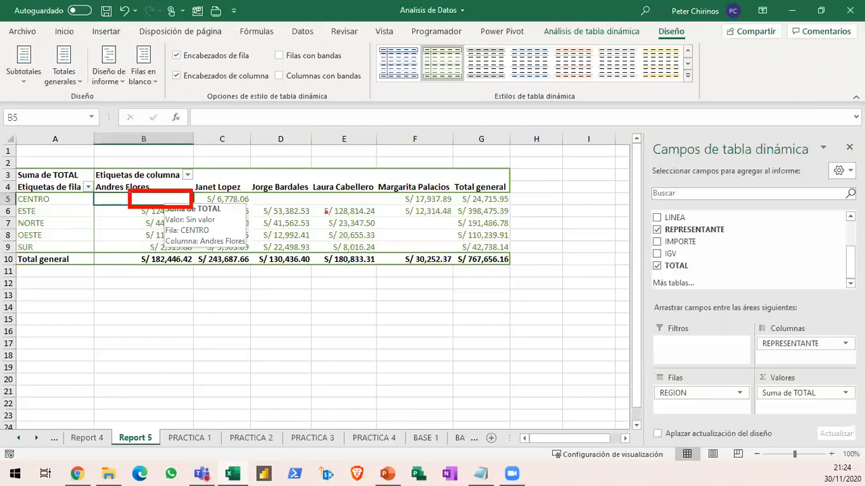
pyautogui.moveTo(253, 191)
pyautogui.mouseDown()
pyautogui.moveTo(380, 205)
pyautogui.moveTo(446, 247)
pyautogui.moveTo(339, 324)
pyautogui.mouseUp()
pyautogui.moveTo(315, 200)
pyautogui.mouseDown()
pyautogui.moveTo(324, 323)
pyautogui.moveTo(340, 324)
pyautogui.mouseUp()
pyautogui.moveTo(153, 203)
pyautogui.mouseDown()
pyautogui.moveTo(299, 308)
pyautogui.moveTo(339, 324)
pyautogui.moveTo(318, 377)
pyautogui.moveTo(365, 351)
pyautogui.moveTo(330, 352)
pyautogui.moveTo(365, 377)
pyautogui.mouseUp()
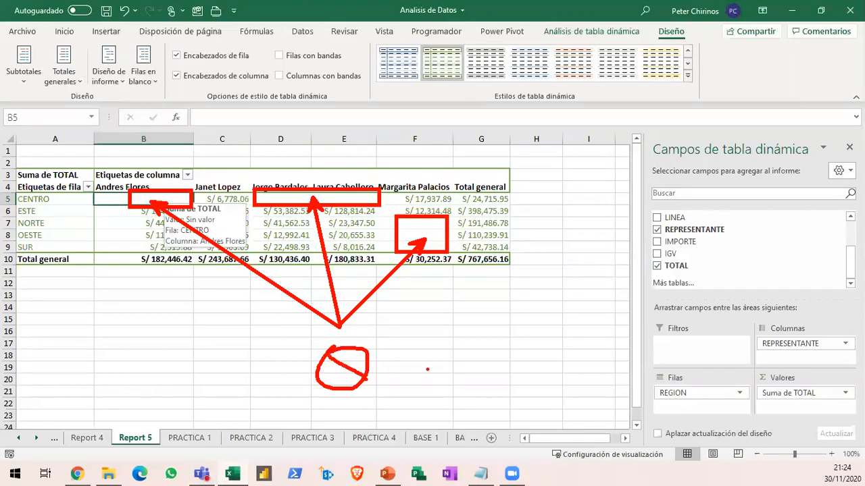
pyautogui.press('Escape')
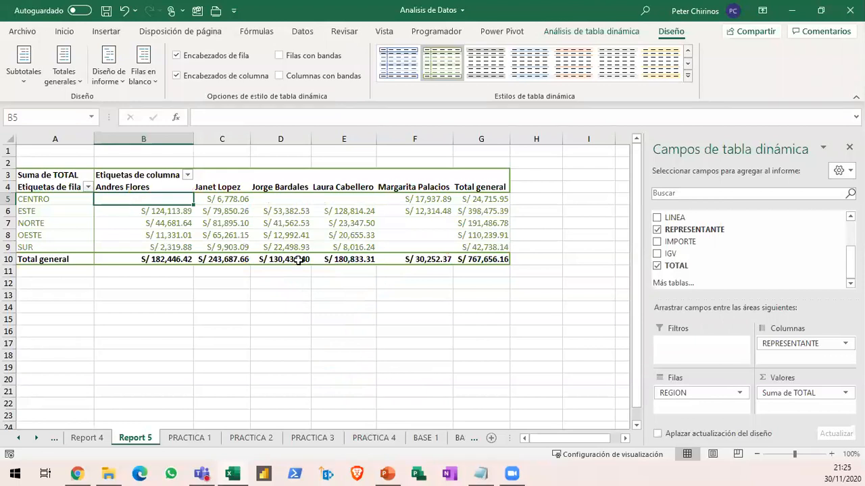
pyautogui.click(291, 224)
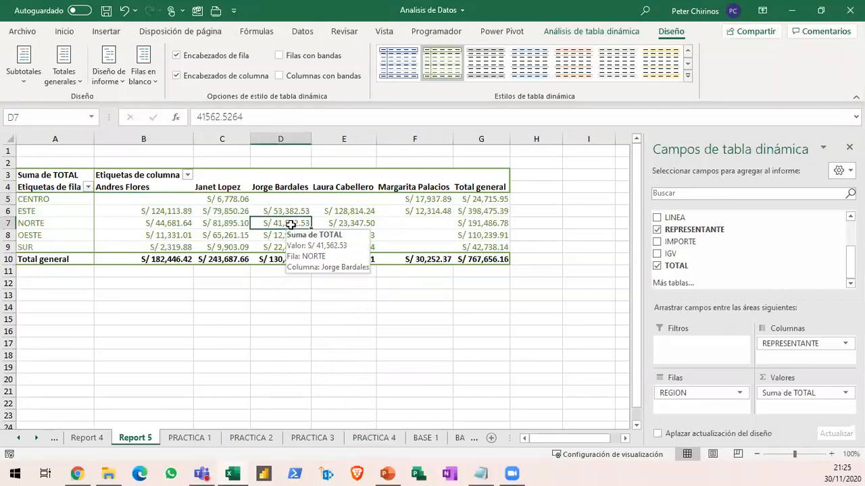
pyautogui.click(165, 197)
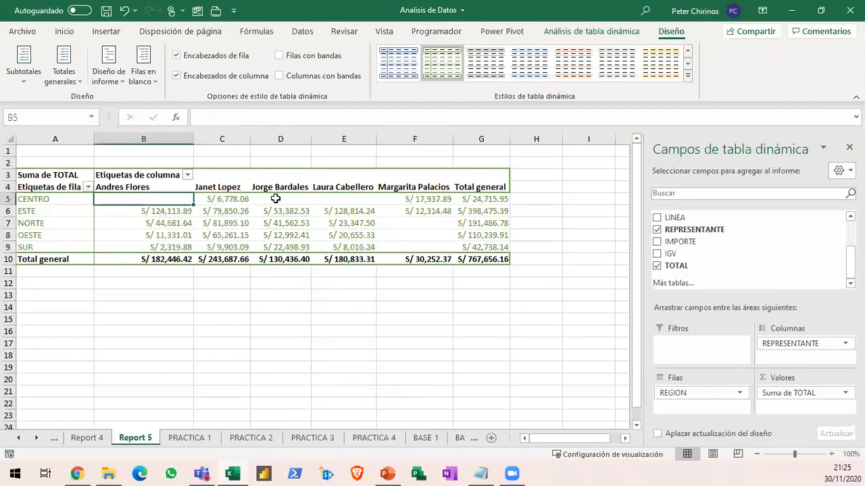
pyautogui.press('Right')
pyautogui.press('Right')
pyautogui.press('Right')
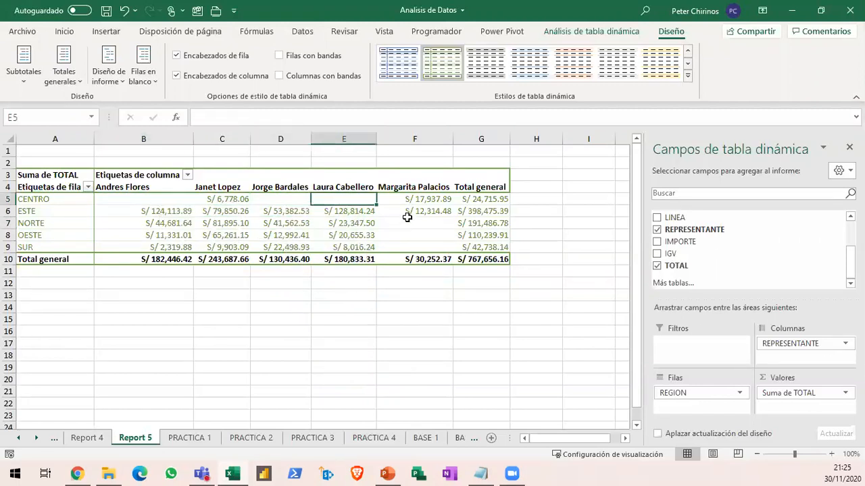
pyautogui.click(407, 223)
pyautogui.click(410, 235)
pyautogui.click(409, 248)
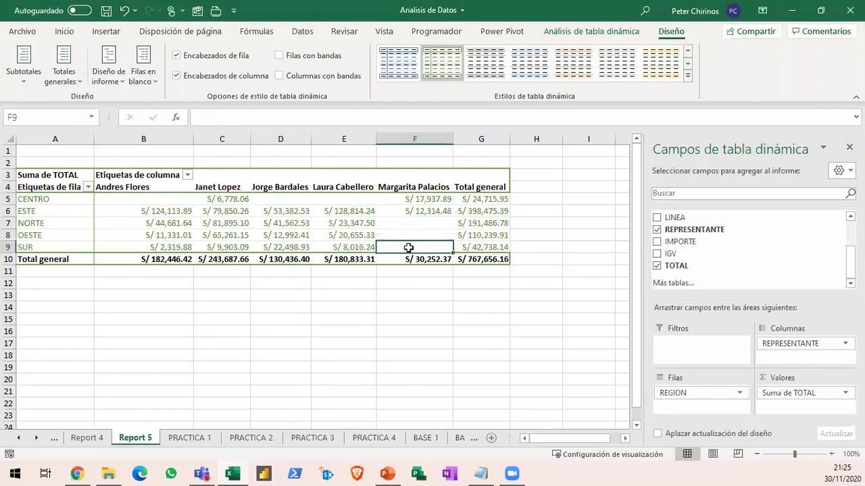
pyautogui.click(280, 225)
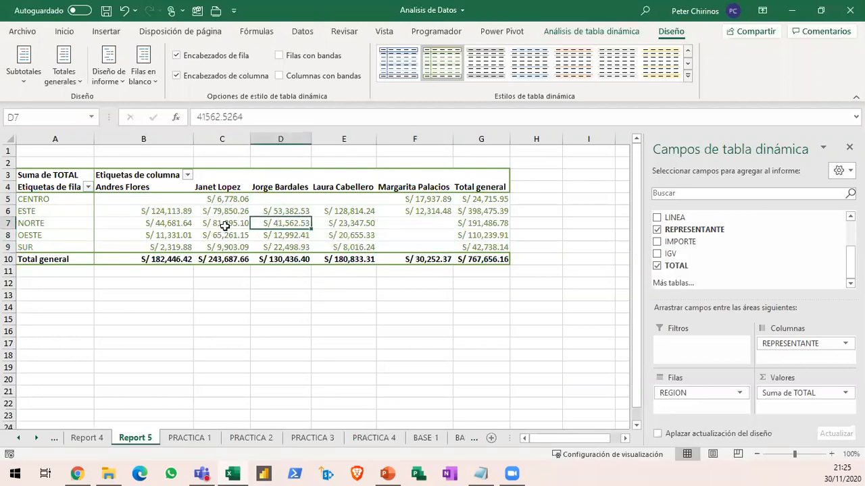
pyautogui.click(225, 226)
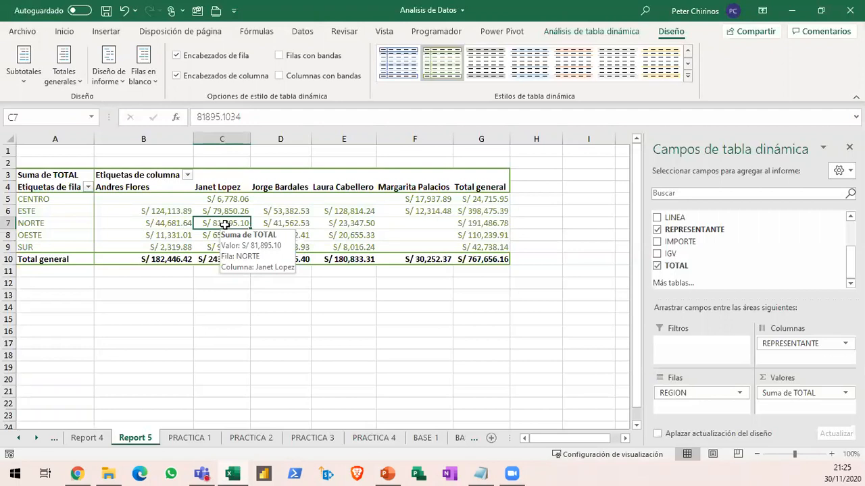
pyautogui.click(164, 200)
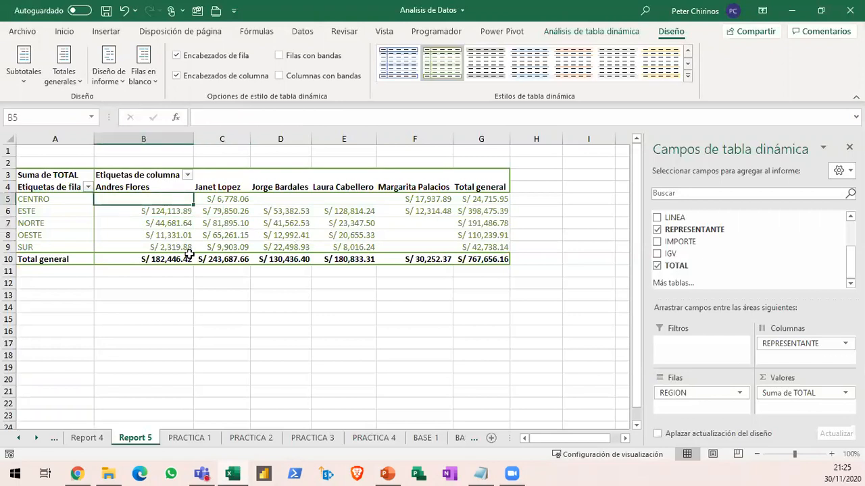
pyautogui.click(236, 220)
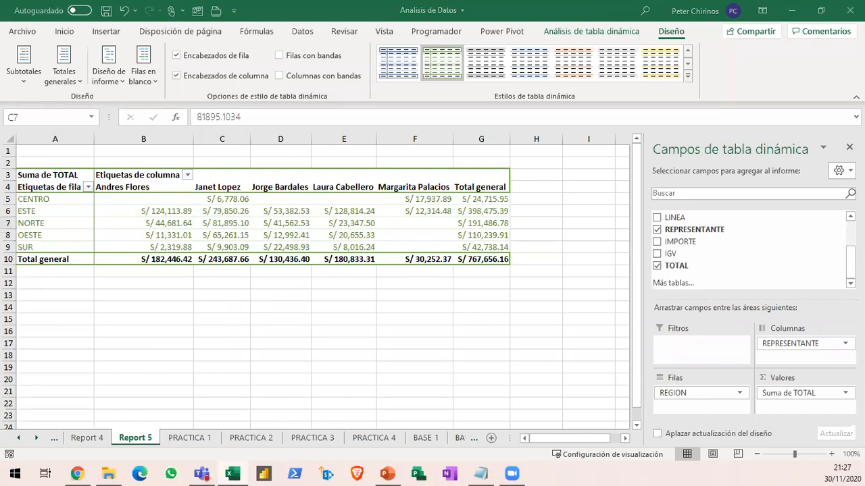
# Check which representatives have no Suma de TOTAL value in the CENTRO, NORTE, OESTE and SUR rows of the pivot table
pyautogui.click(232, 242)
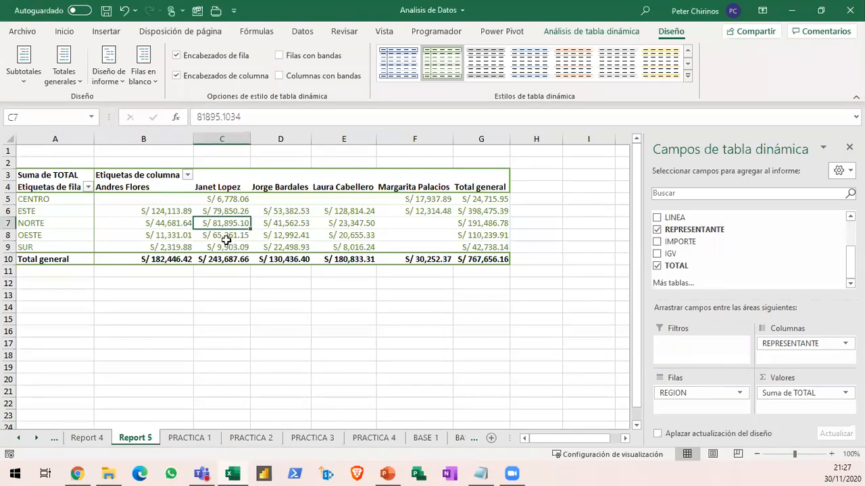
pyautogui.click(168, 198)
pyautogui.click(276, 199)
pyautogui.click(343, 199)
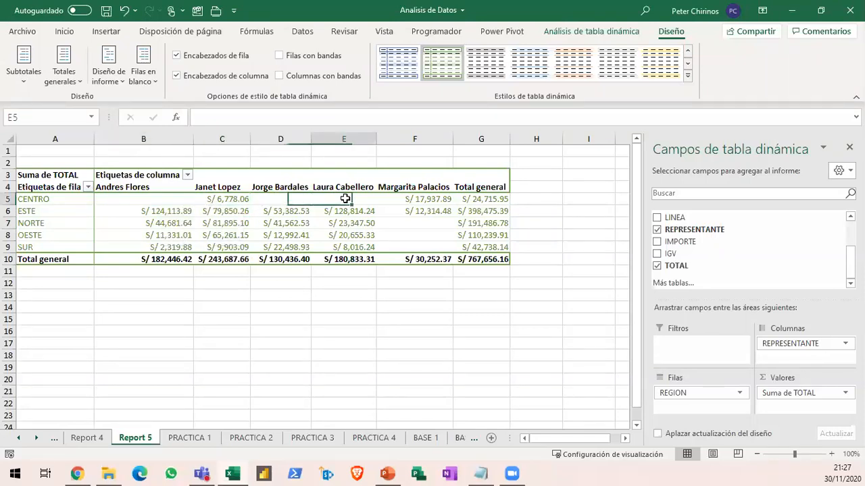
pyautogui.click(408, 230)
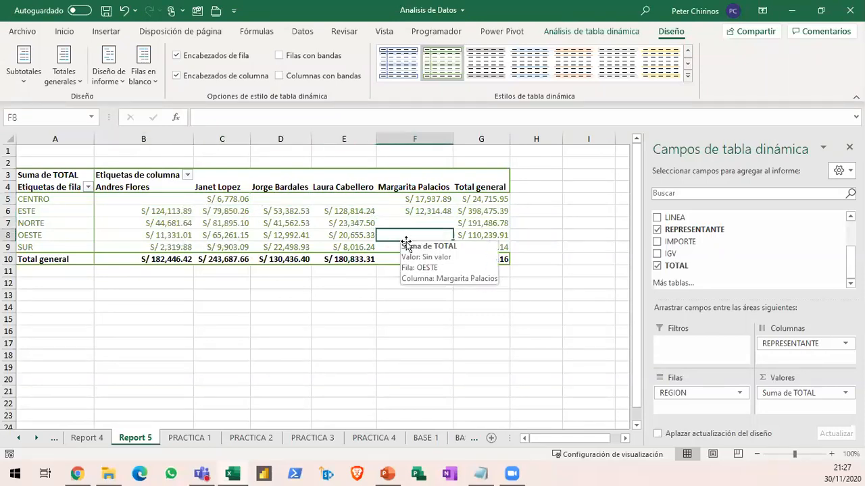
pyautogui.click(400, 247)
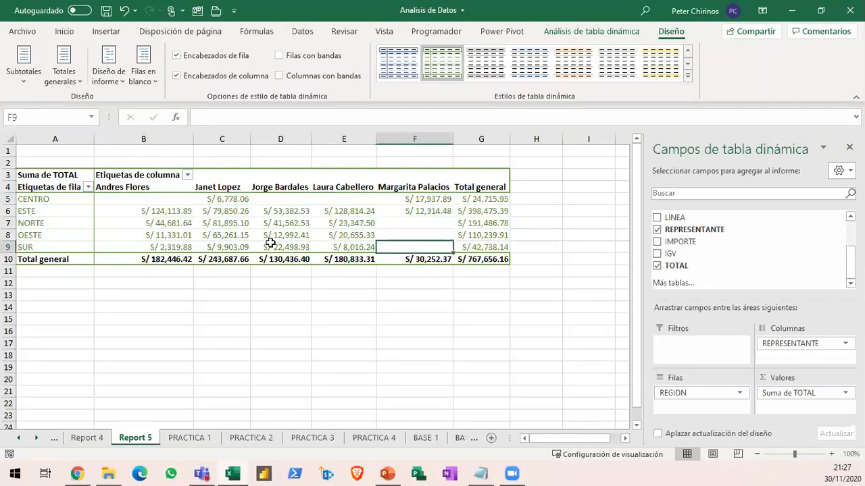
pyautogui.click(227, 223)
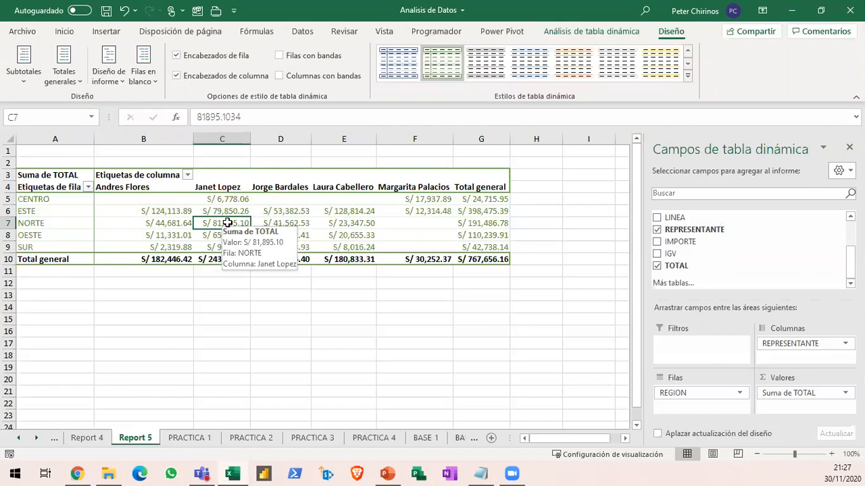
pyautogui.click(171, 200)
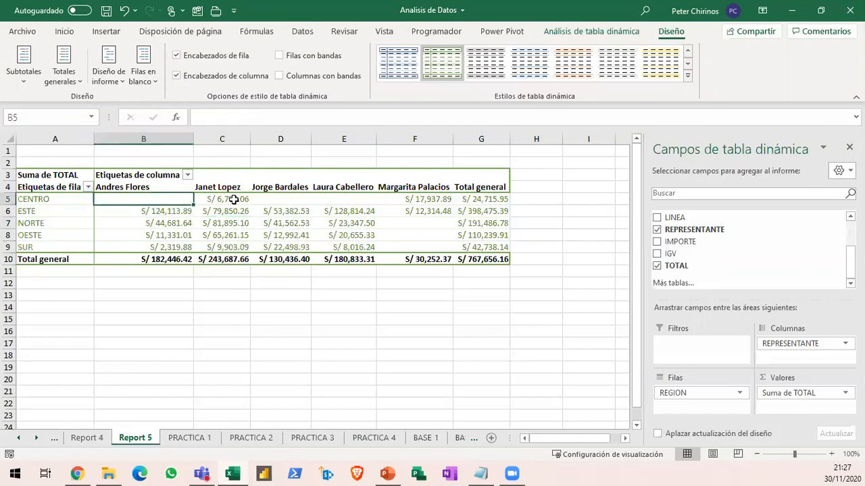
pyautogui.click(298, 200)
pyautogui.click(341, 198)
pyautogui.click(417, 222)
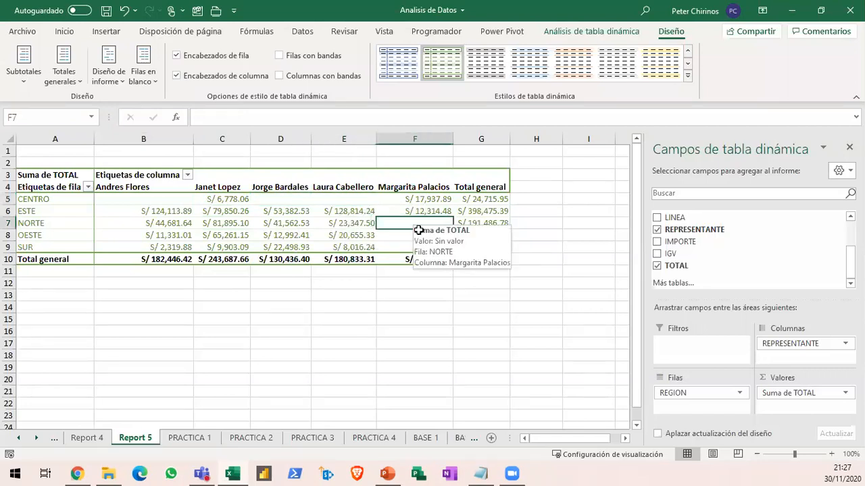
pyautogui.click(408, 247)
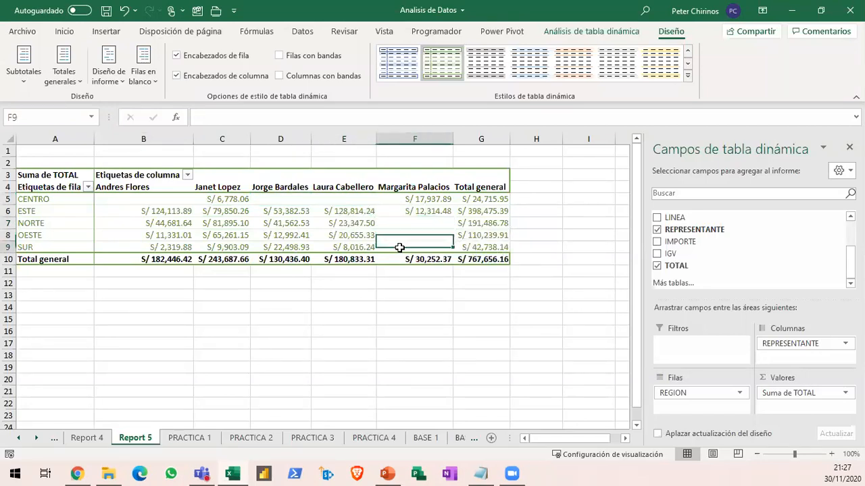
pyautogui.click(239, 224)
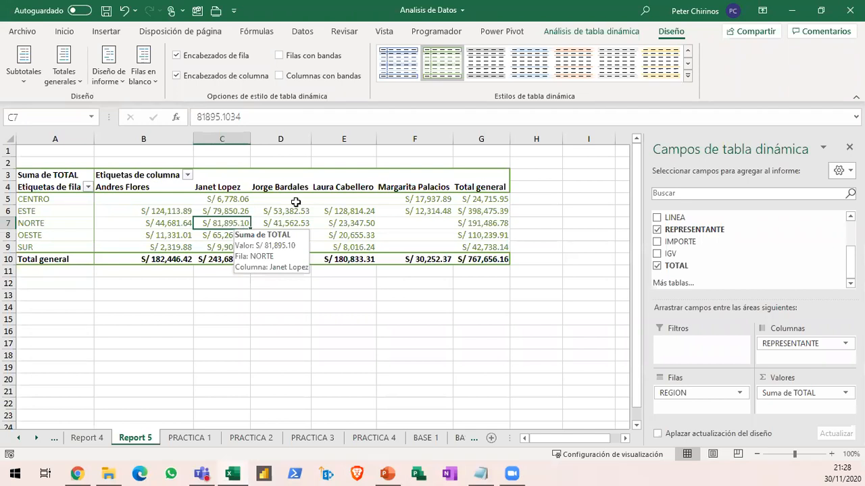
# Inspect the blank pivot table cells B5, D5, E5 and F7 to F9, comparing them with filled values in column B
pyautogui.click(588, 31)
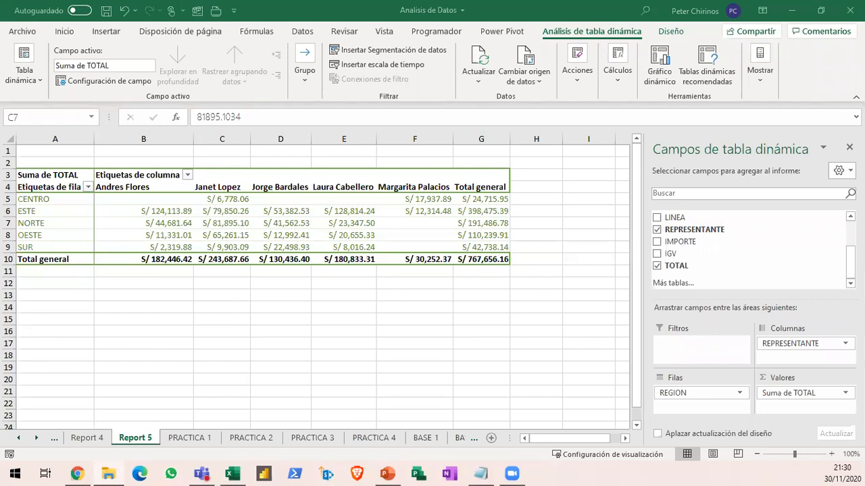
pyautogui.click(169, 213)
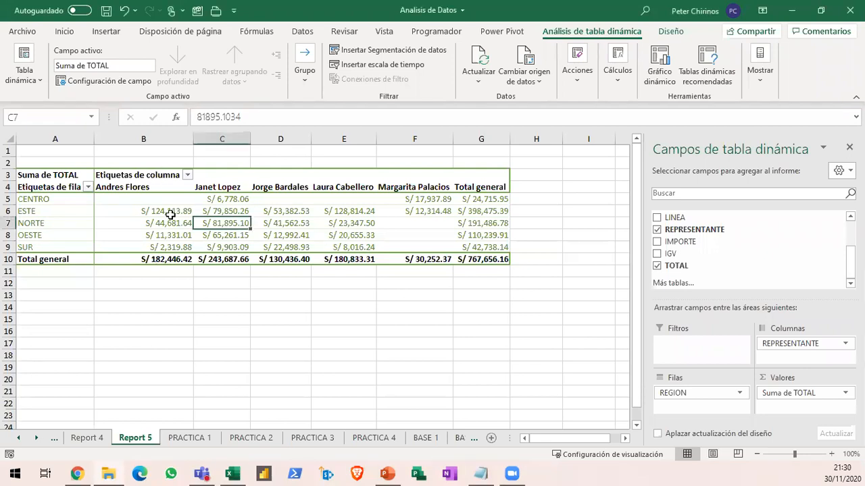
pyautogui.click(174, 212)
pyautogui.click(173, 237)
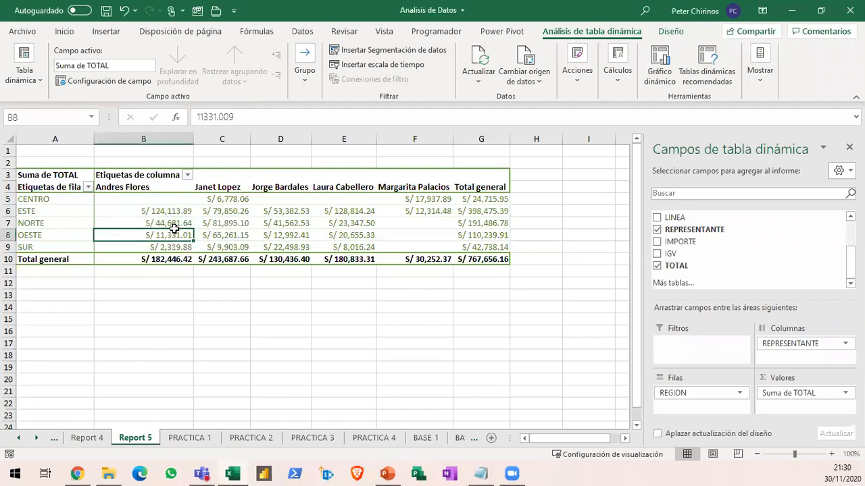
pyautogui.click(169, 200)
pyautogui.click(277, 196)
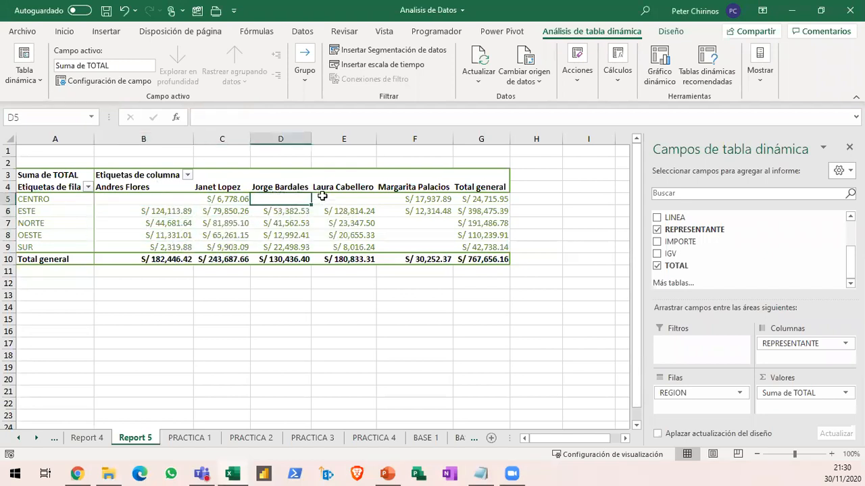
pyautogui.click(338, 198)
pyautogui.click(399, 223)
pyautogui.click(404, 235)
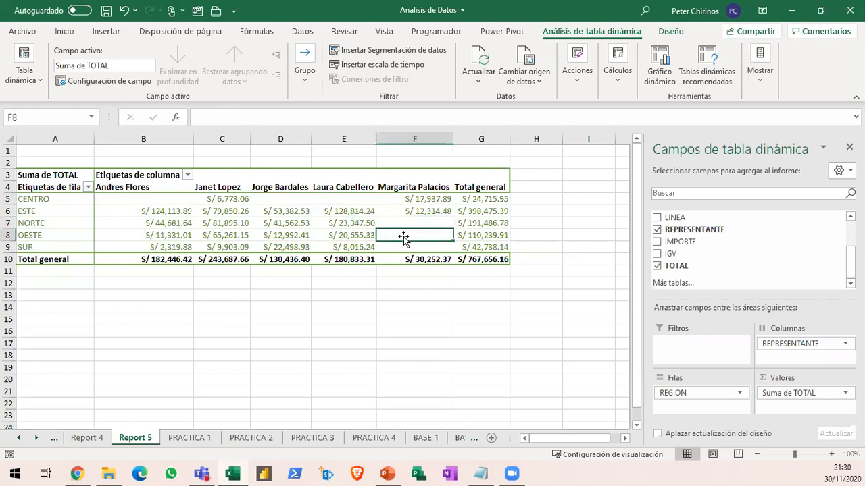
pyautogui.click(404, 248)
# Outline the blank pivot table cells in red and draw a question mark below the table as temporary screen annotations
pyautogui.moveTo(332, 219)
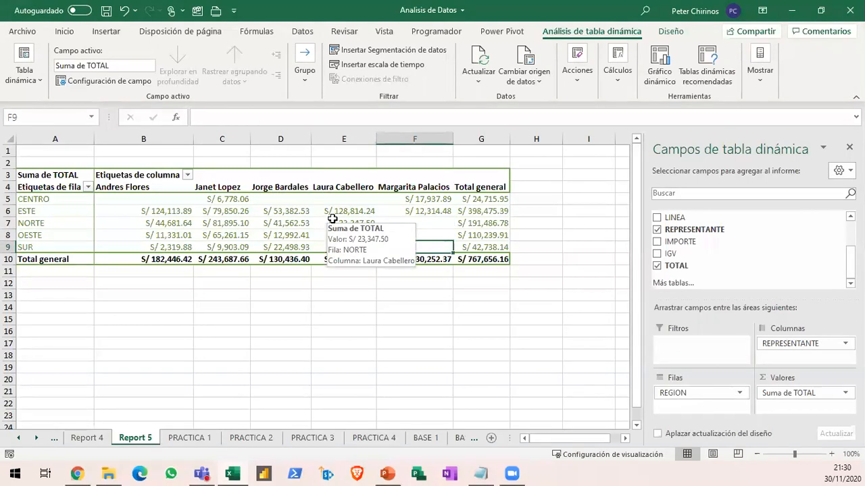
pyautogui.moveTo(188, 220)
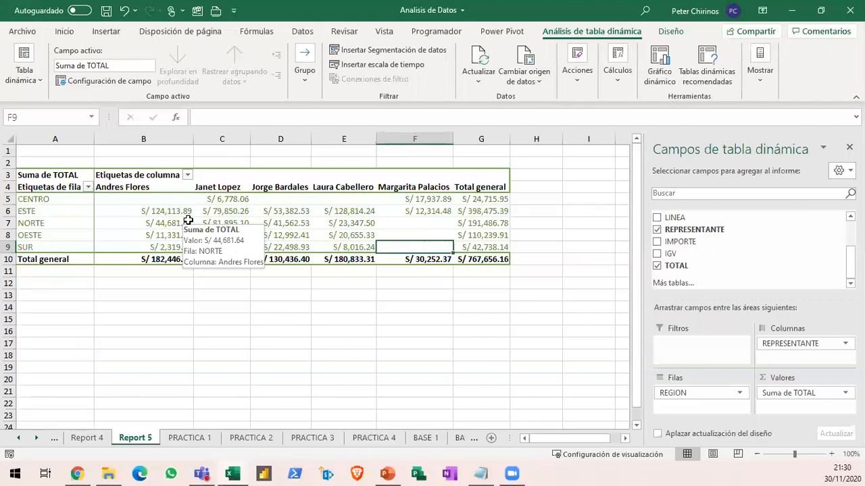
pyautogui.moveTo(130, 192); pyautogui.dragTo(196, 202)
pyautogui.moveTo(263, 191)
pyautogui.mouseDown()
pyautogui.moveTo(391, 206)
pyautogui.moveTo(459, 250)
pyautogui.mouseUp()
pyautogui.moveTo(333, 303); pyautogui.dragTo(379, 354)
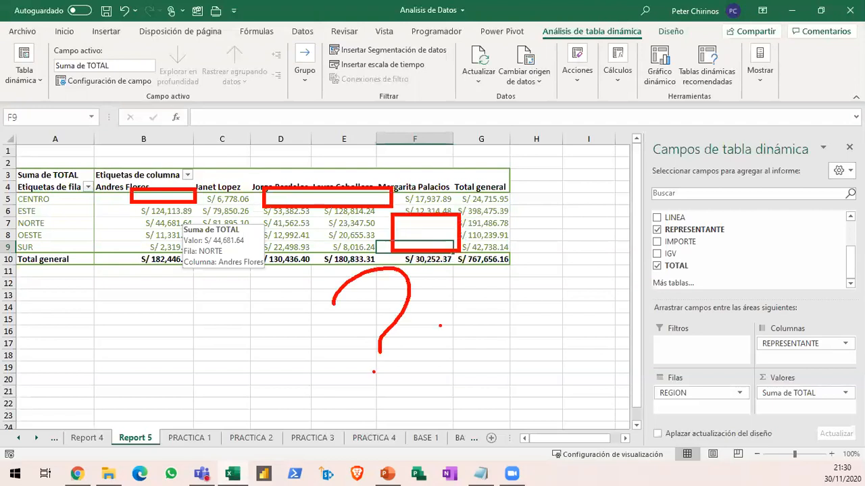
pyautogui.press('Escape')
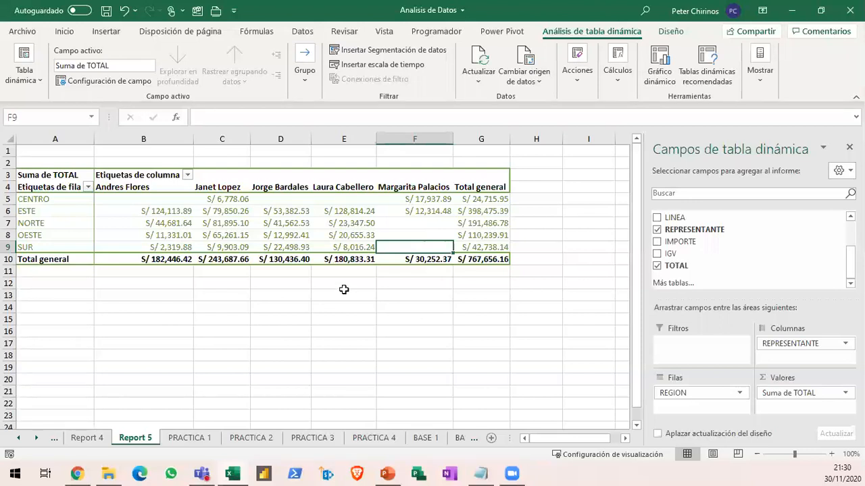
# Examine the region and representative combinations without a value in the Report 5 pivot table
pyautogui.click(284, 224)
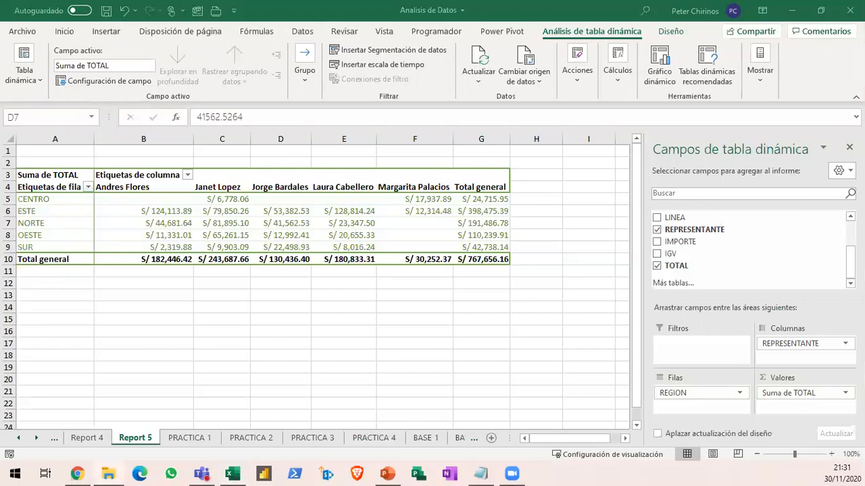
pyautogui.hotkey('alt', 'Tab')
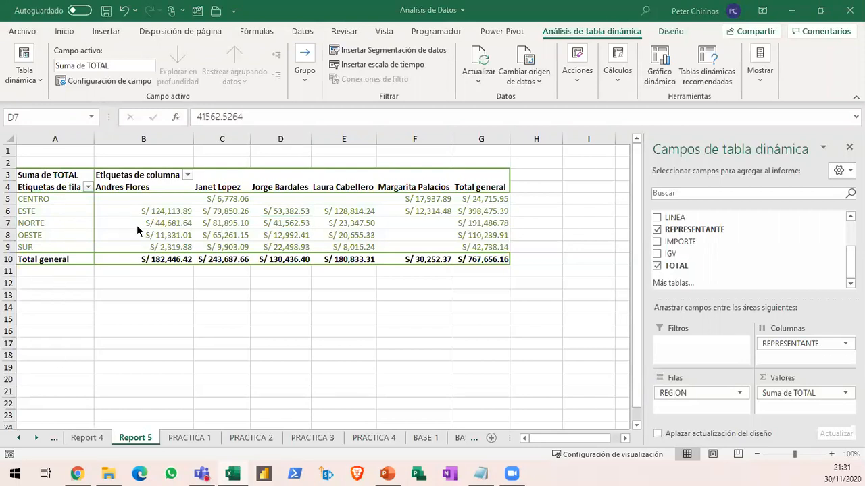
pyautogui.click(170, 202)
pyautogui.click(284, 200)
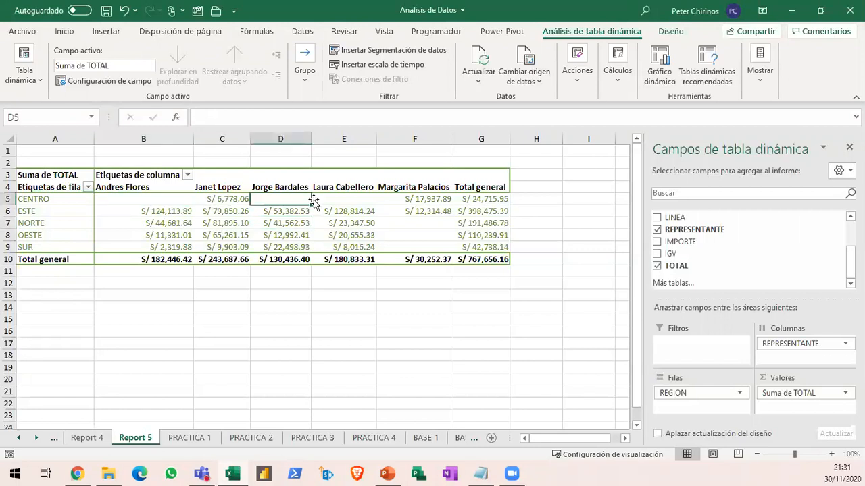
pyautogui.click(370, 200)
pyautogui.click(399, 225)
pyautogui.click(404, 237)
pyautogui.click(404, 247)
pyautogui.click(225, 223)
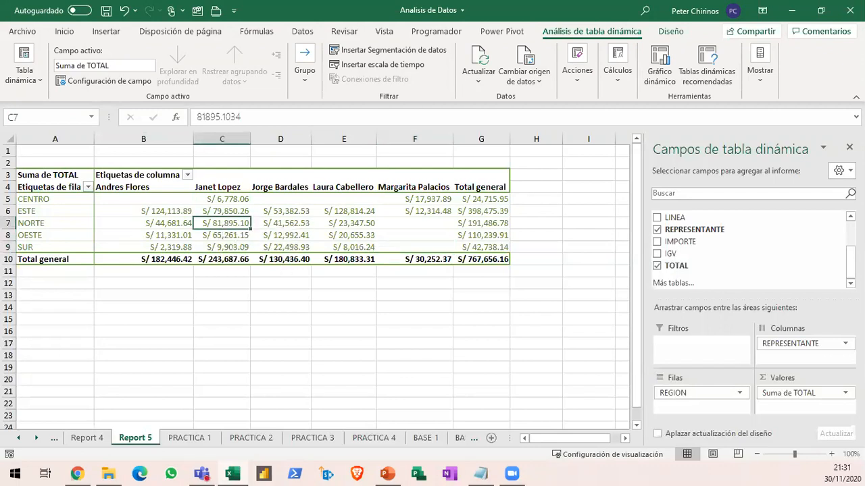
pyautogui.click(164, 199)
pyautogui.click(349, 197)
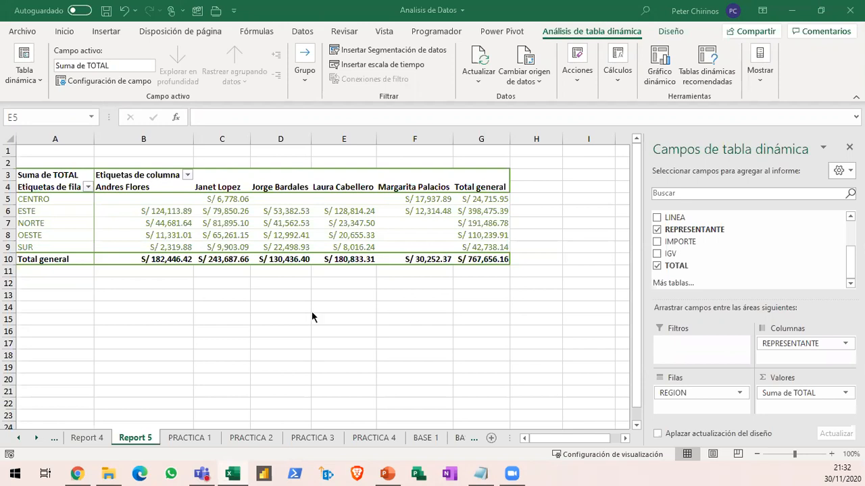
pyautogui.click(177, 236)
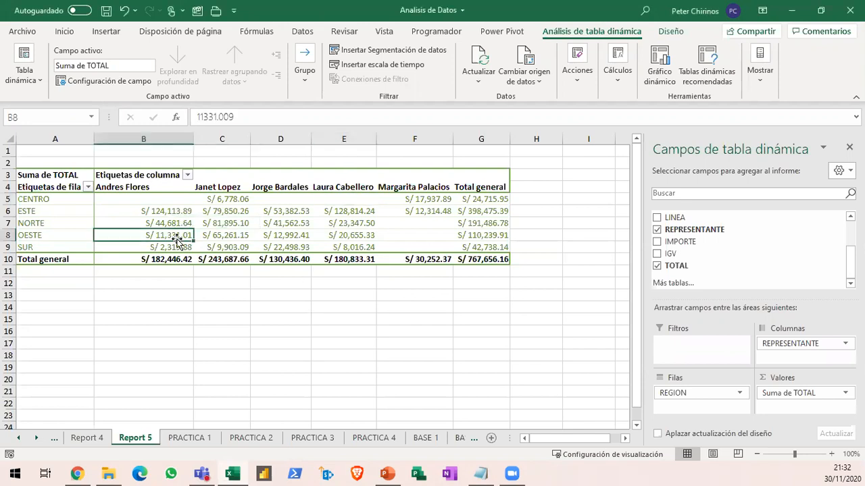
# Mark the blank cells in the CENTRO row and in F7 to F9 with temporary red rectangles
pyautogui.moveTo(120, 193); pyautogui.dragTo(193, 204)
pyautogui.moveTo(260, 192)
pyautogui.mouseDown()
pyautogui.moveTo(378, 202)
pyautogui.moveTo(396, 229)
pyautogui.moveTo(450, 254)
pyautogui.mouseUp()
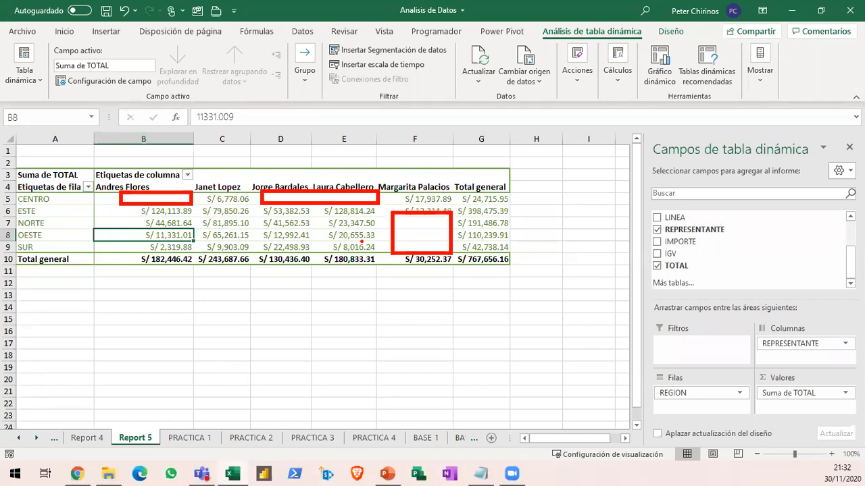
pyautogui.moveTo(362, 241)
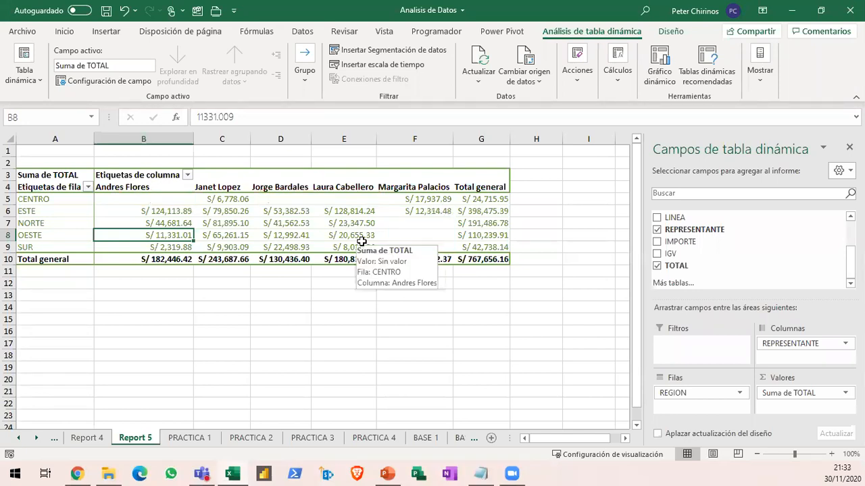
# Inspect the blank cells in the CENTRO row and the NORTE and OESTE cells of the last representative's column
pyautogui.click(281, 235)
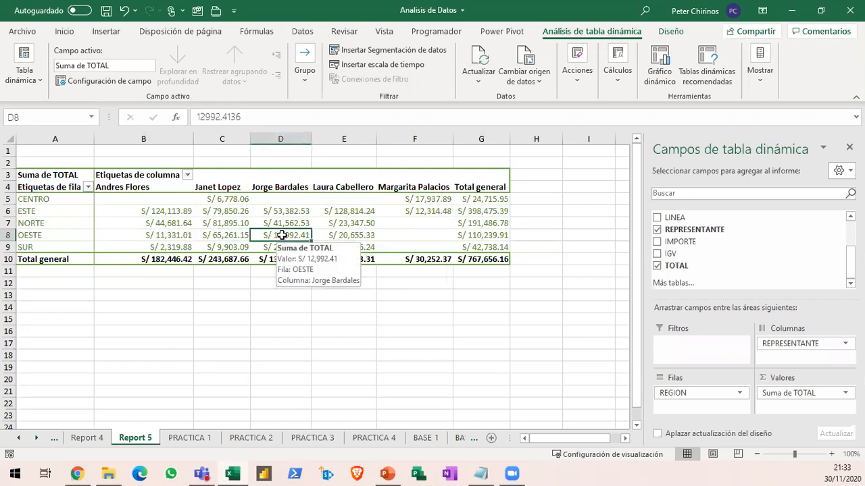
pyautogui.click(169, 198)
pyautogui.click(282, 198)
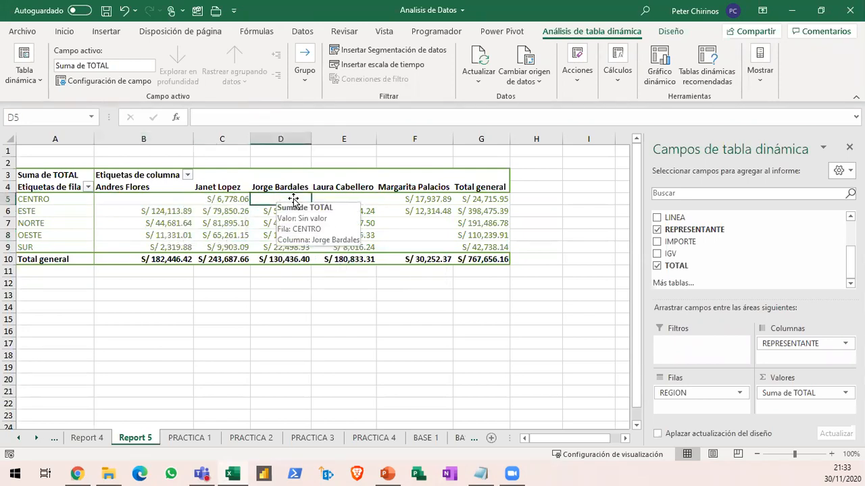
pyautogui.click(338, 197)
pyautogui.click(413, 222)
pyautogui.click(396, 235)
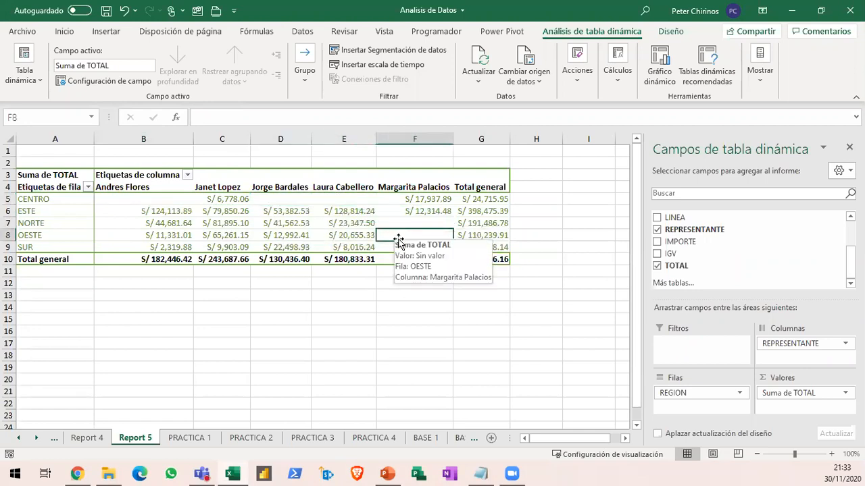
# Review the Diseño y formato settings for empty cells in the pivot table options without changing them
pyautogui.click(285, 223)
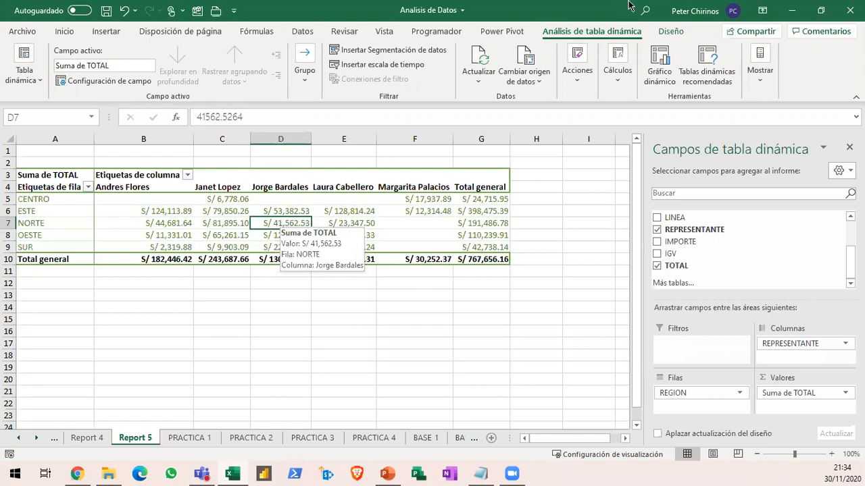
pyautogui.click(44, 81)
pyautogui.click(43, 81)
pyautogui.click(44, 82)
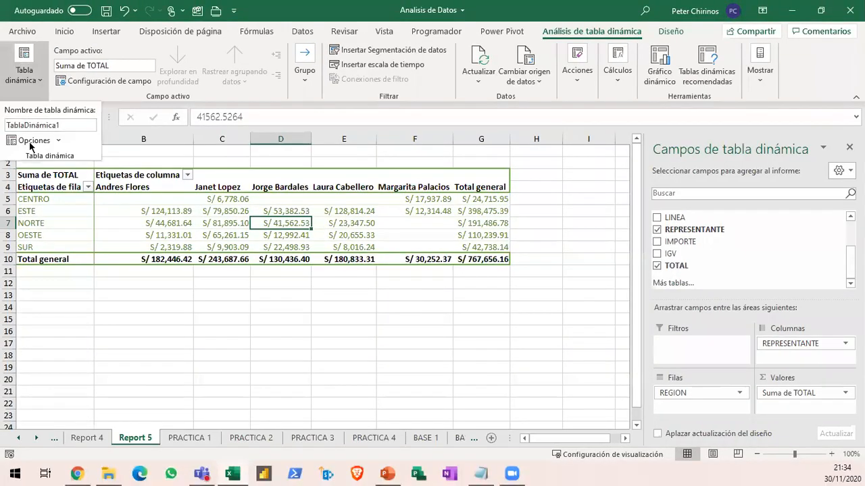
pyautogui.click(30, 140)
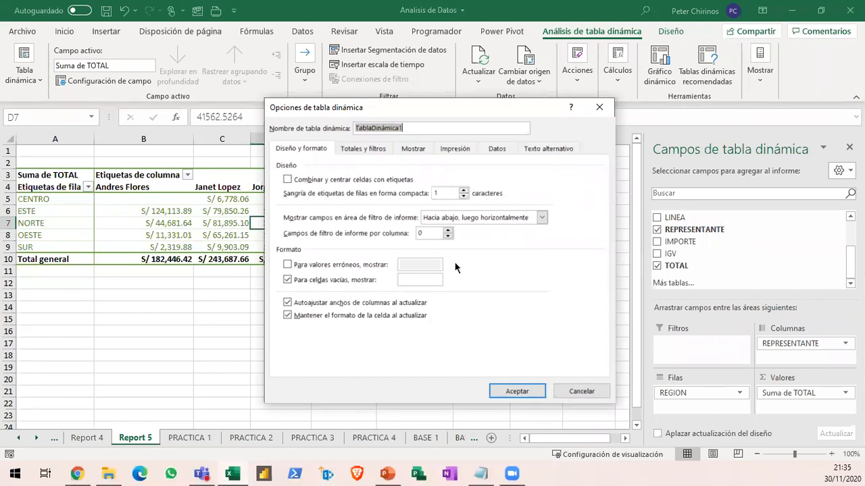
pyautogui.click(580, 391)
# Check each blank value cell in B5, D5, E5 and F7 to F9 of the pivot table
pyautogui.click(173, 201)
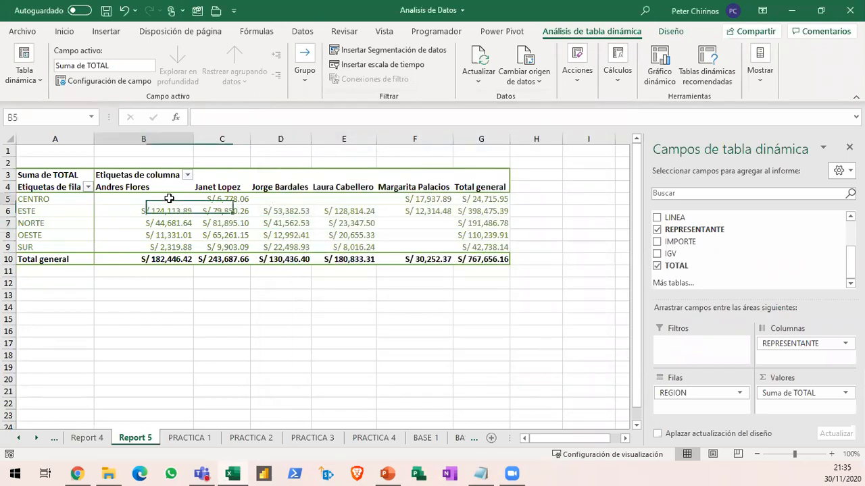
pyautogui.click(270, 199)
pyautogui.click(327, 201)
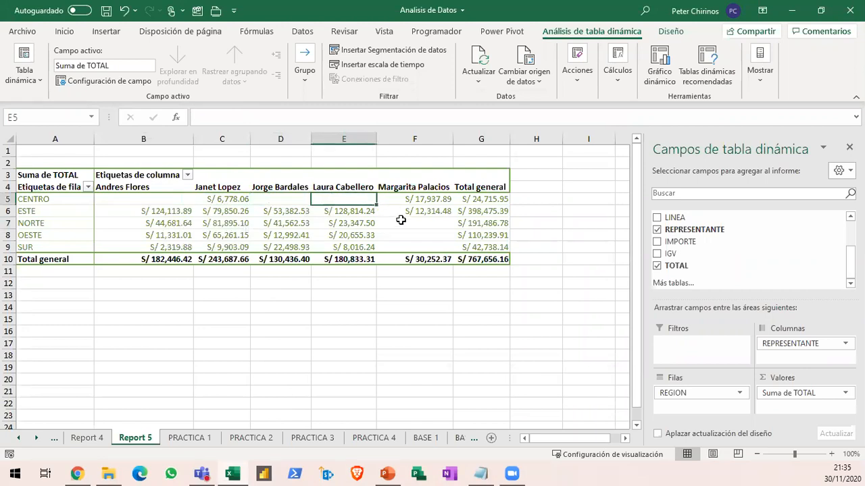
pyautogui.click(402, 223)
pyautogui.click(403, 235)
pyautogui.click(403, 248)
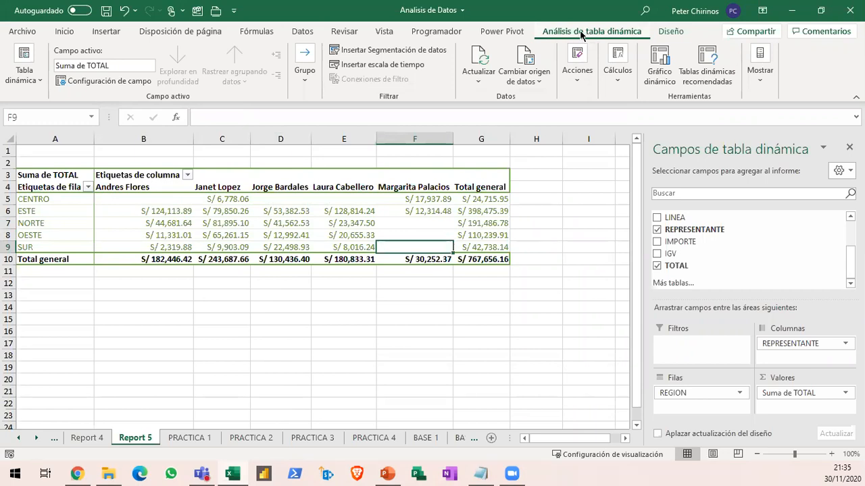
# Set the pivot table options to show 0 for empty cells
pyautogui.click(36, 85)
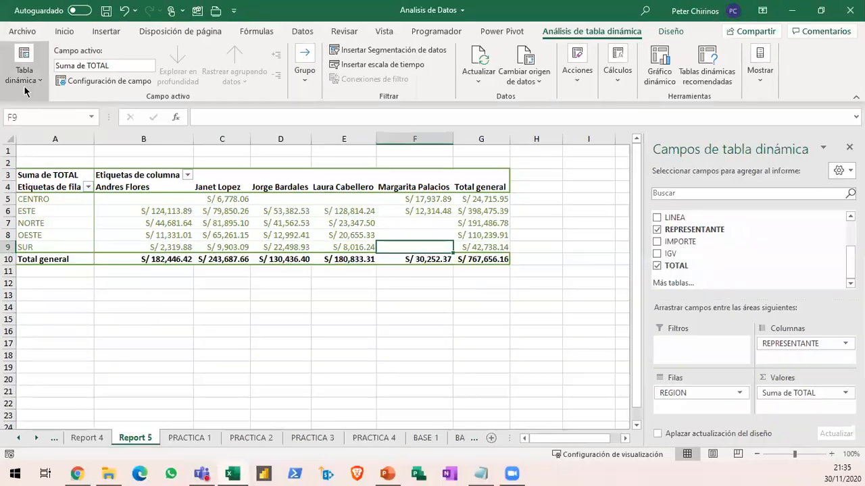
pyautogui.click(30, 140)
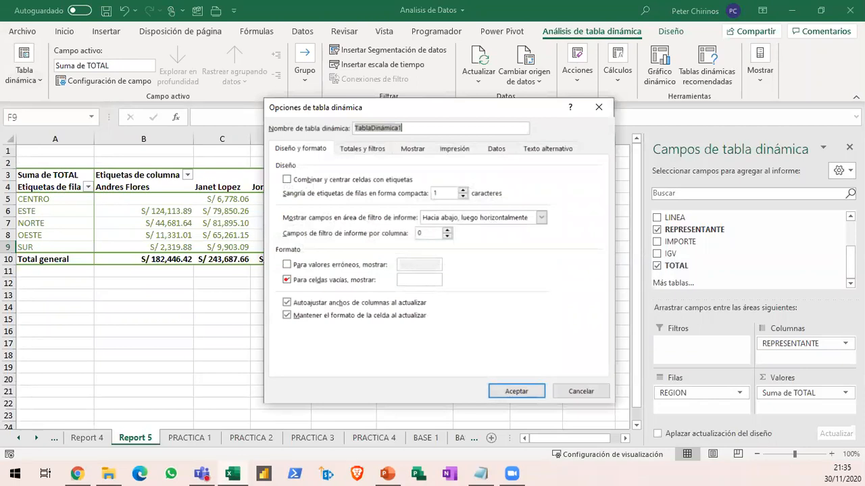
pyautogui.moveTo(522, 277); pyautogui.dragTo(561, 231)
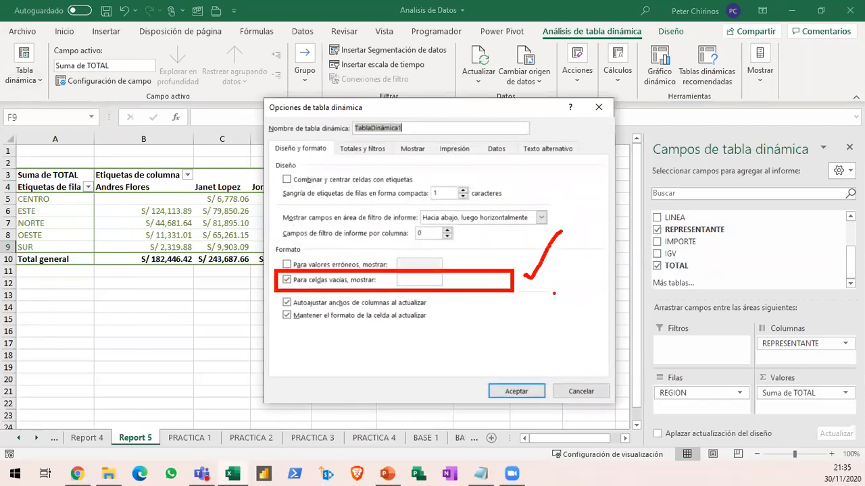
pyautogui.moveTo(433, 296)
pyautogui.mouseDown()
pyautogui.moveTo(426, 281)
pyautogui.moveTo(483, 331)
pyautogui.mouseUp()
pyautogui.moveTo(442, 285); pyautogui.dragTo(426, 280)
pyautogui.press('Escape')
pyautogui.click(416, 281)
pyautogui.write('0')
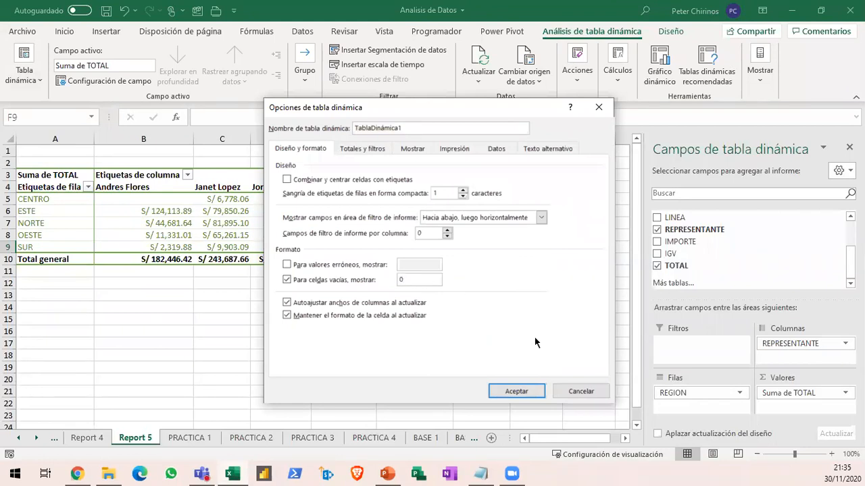
pyautogui.click(513, 391)
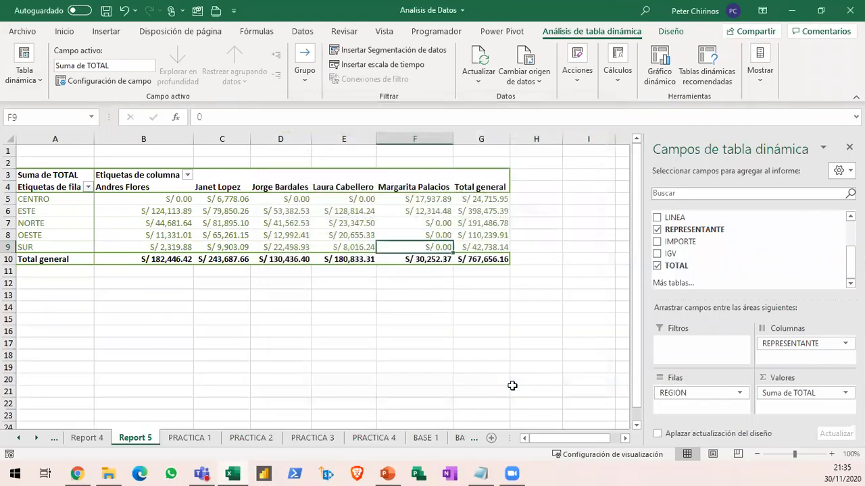
pyautogui.click(392, 308)
# Check individual representatives' sales values across the ESTE, NORTE and OESTE rows of the pivot table
pyautogui.moveTo(248, 244)
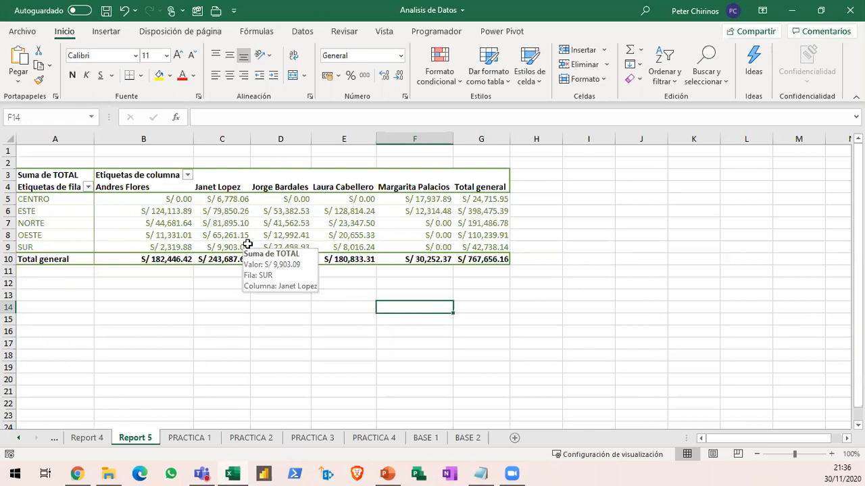
pyautogui.click(229, 234)
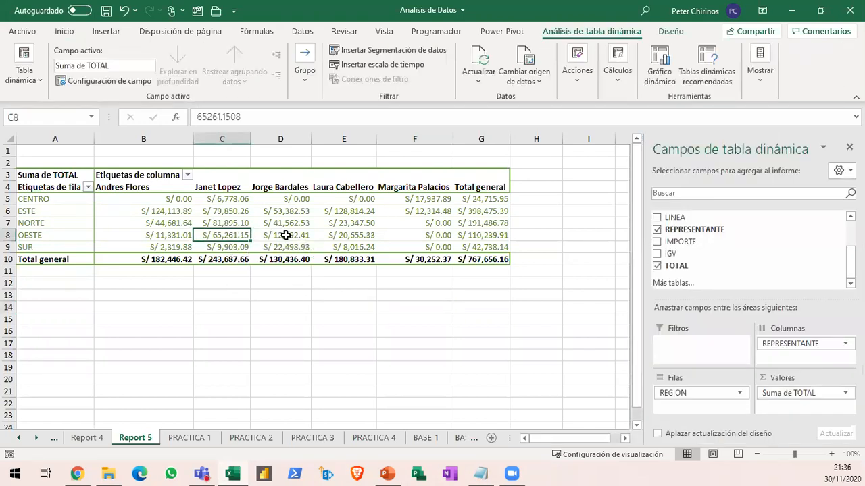
pyautogui.click(285, 235)
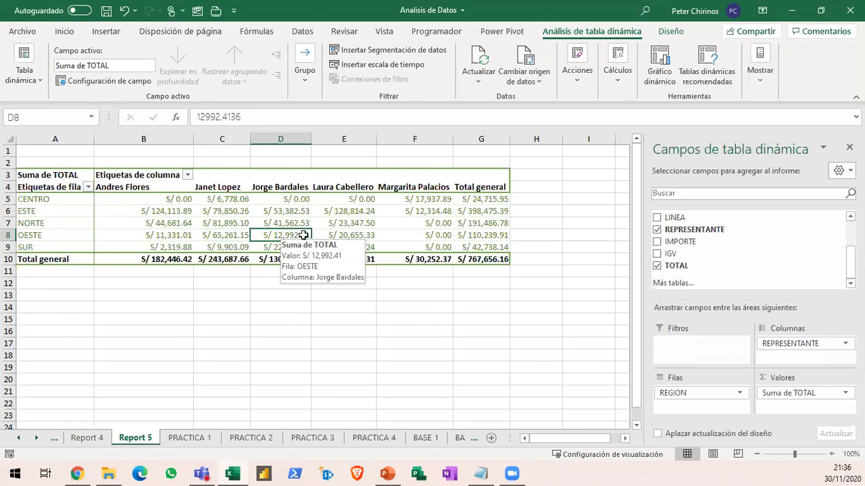
pyautogui.click(350, 223)
pyautogui.click(266, 224)
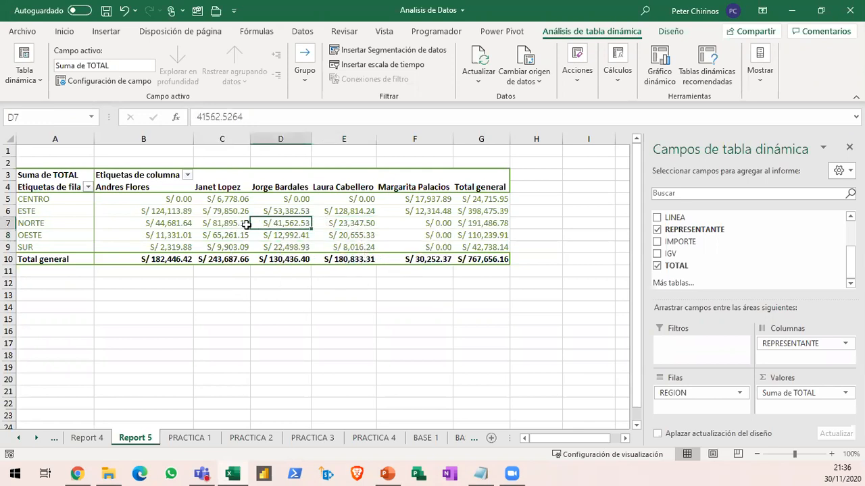
pyautogui.click(196, 223)
pyautogui.click(173, 223)
pyautogui.click(173, 211)
pyautogui.click(229, 212)
pyautogui.click(281, 212)
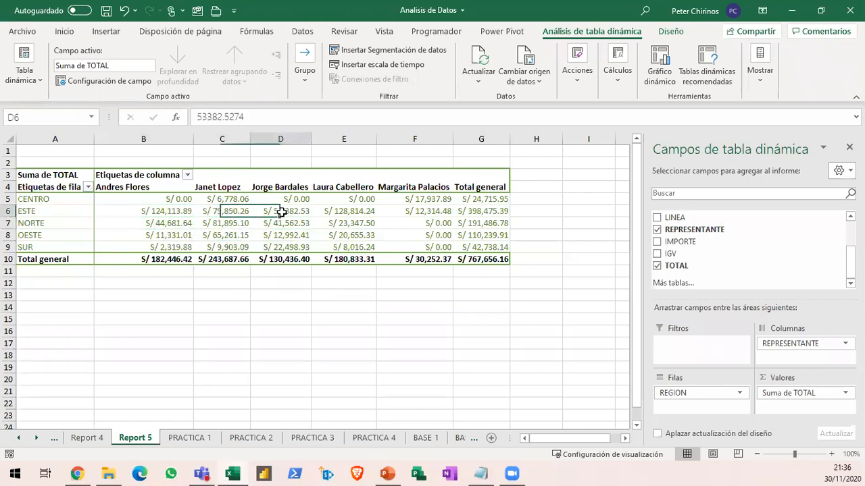
pyautogui.click(289, 233)
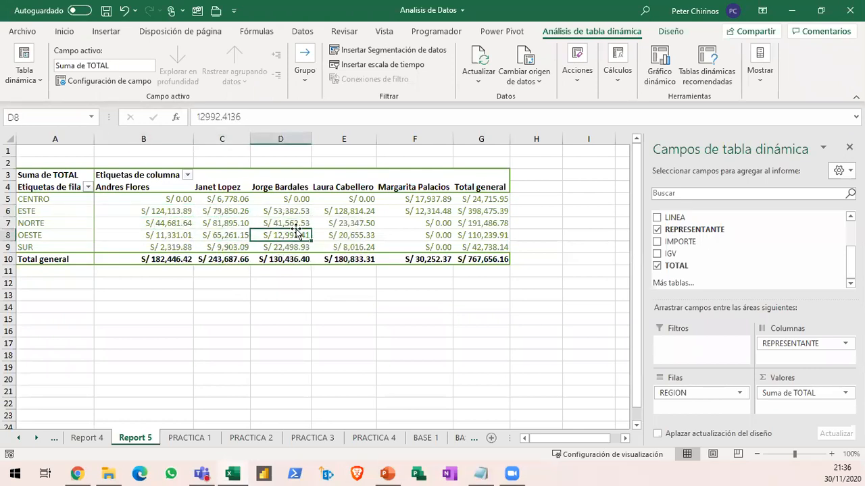
pyautogui.moveTo(328, 212)
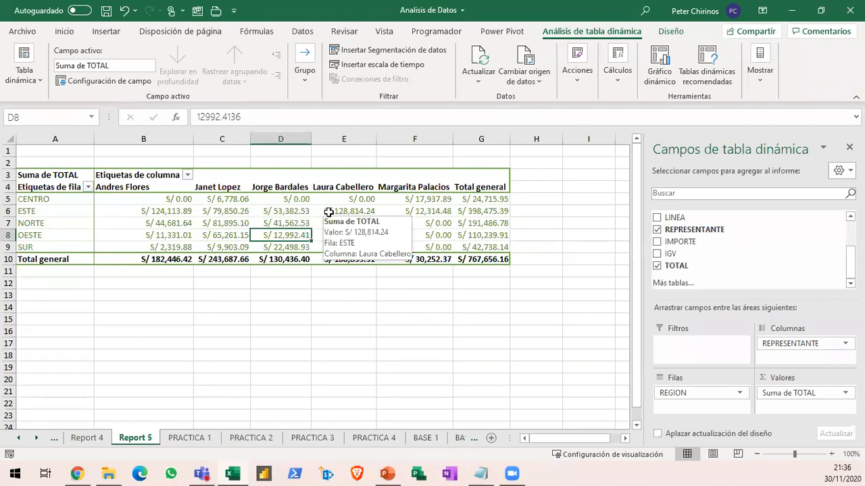
# Select CENTRO cell D5 and mark the pivot table and the Gráfico dinámico command with temporary red annotations
pyautogui.click(287, 198)
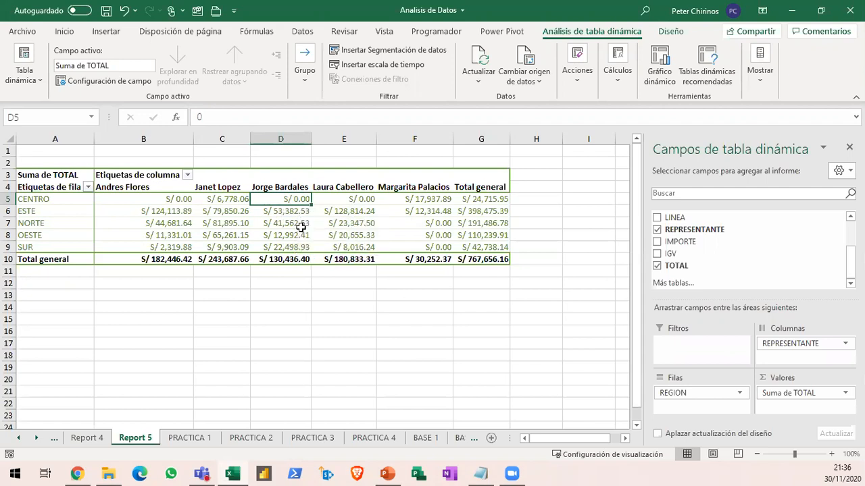
pyautogui.hotkey('ctrl', '2')
pyautogui.moveTo(276, 213)
pyautogui.mouseDown()
pyautogui.moveTo(313, 235)
pyautogui.moveTo(395, 339)
pyautogui.mouseUp()
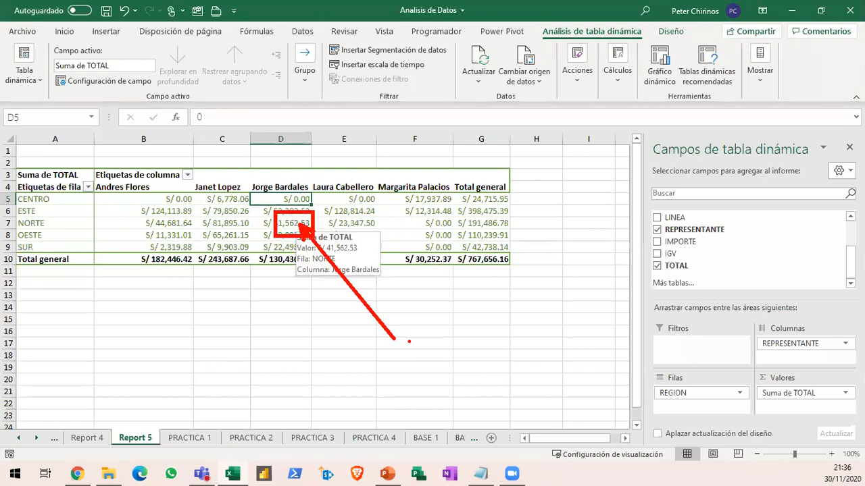
pyautogui.moveTo(12, 162)
pyautogui.mouseDown()
pyautogui.moveTo(37, 213)
pyautogui.moveTo(527, 274)
pyautogui.mouseUp()
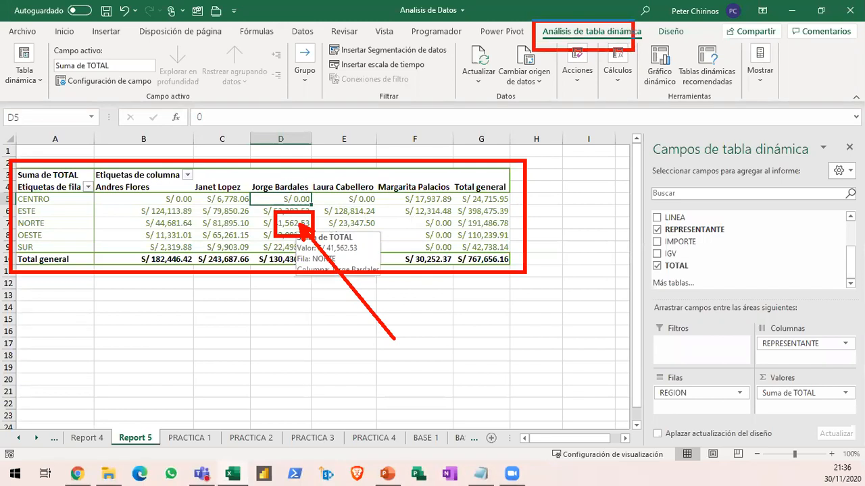
pyautogui.moveTo(578, 48); pyautogui.dragTo(578, 247)
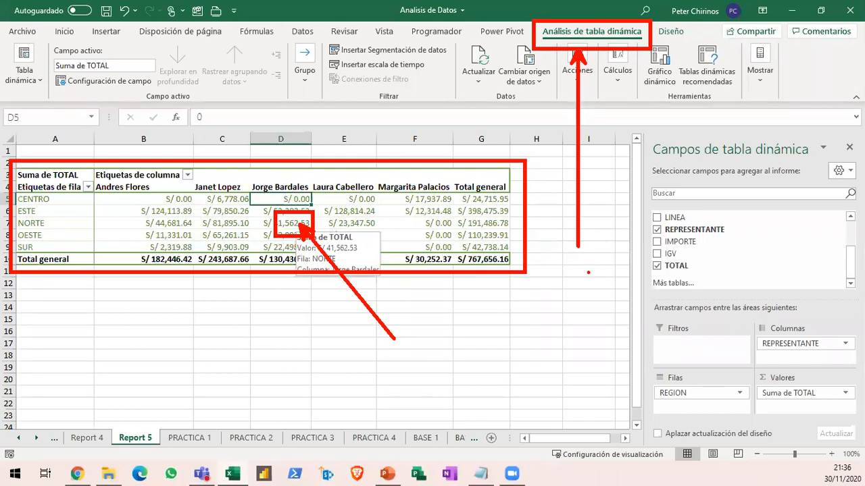
pyautogui.press('e')
pyautogui.moveTo(629, 41)
pyautogui.mouseDown()
pyautogui.moveTo(686, 102)
pyautogui.moveTo(638, 108)
pyautogui.moveTo(566, 238)
pyautogui.mouseUp()
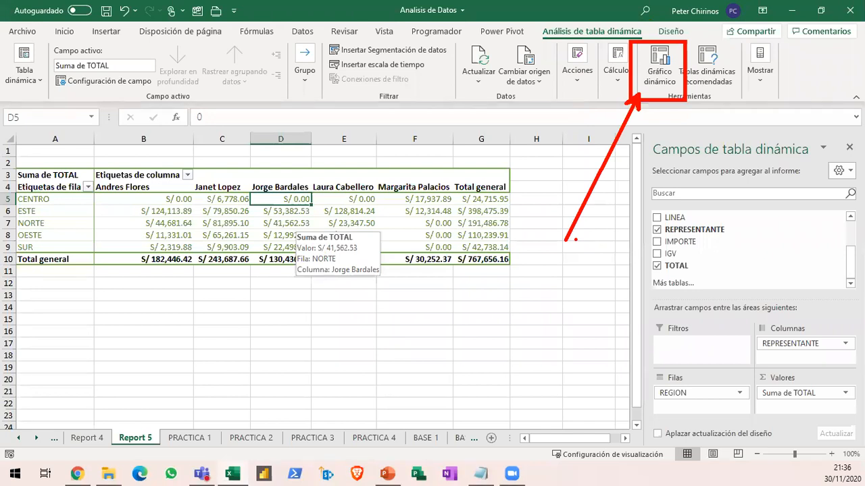
pyautogui.press('Escape')
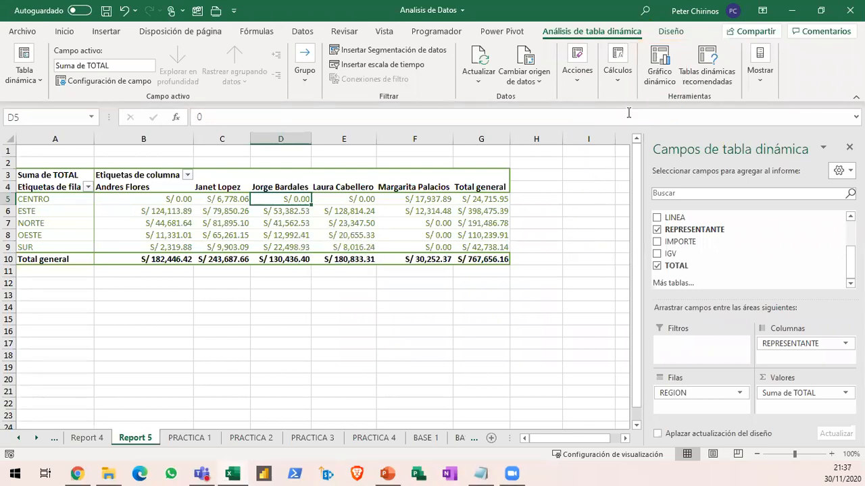
# Insert a Barras agrupadas pivot chart based on the Report 5 pivot table
pyautogui.click(660, 70)
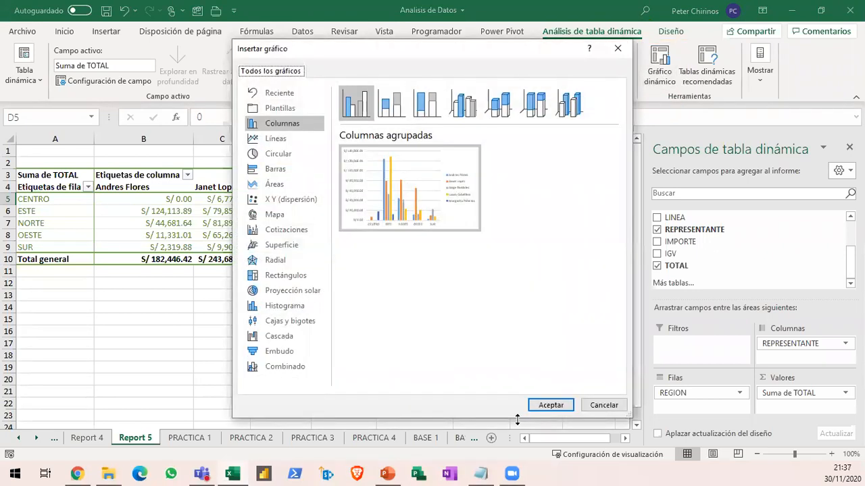
pyautogui.click(275, 169)
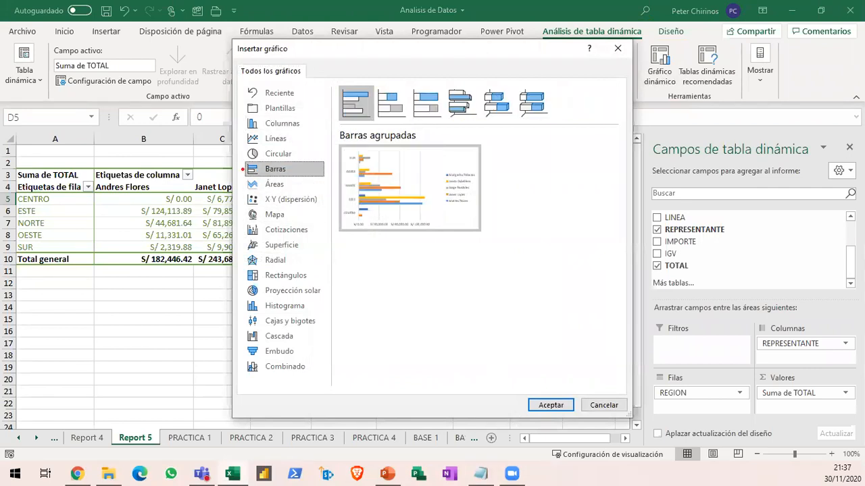
pyautogui.moveTo(238, 158); pyautogui.dragTo(320, 180)
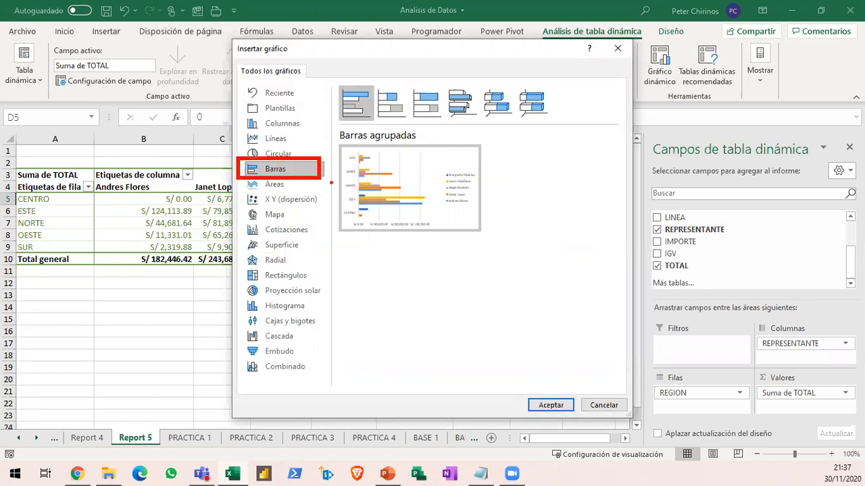
pyautogui.moveTo(328, 82); pyautogui.dragTo(381, 133)
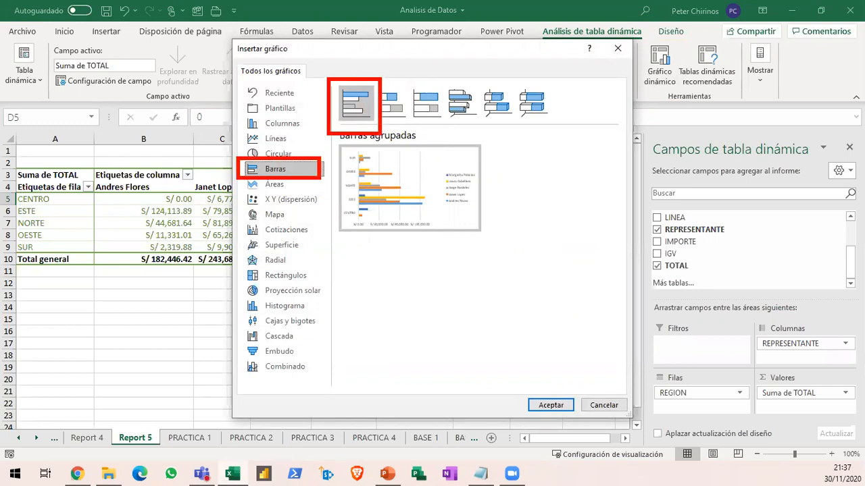
pyautogui.moveTo(383, 86); pyautogui.dragTo(434, 46)
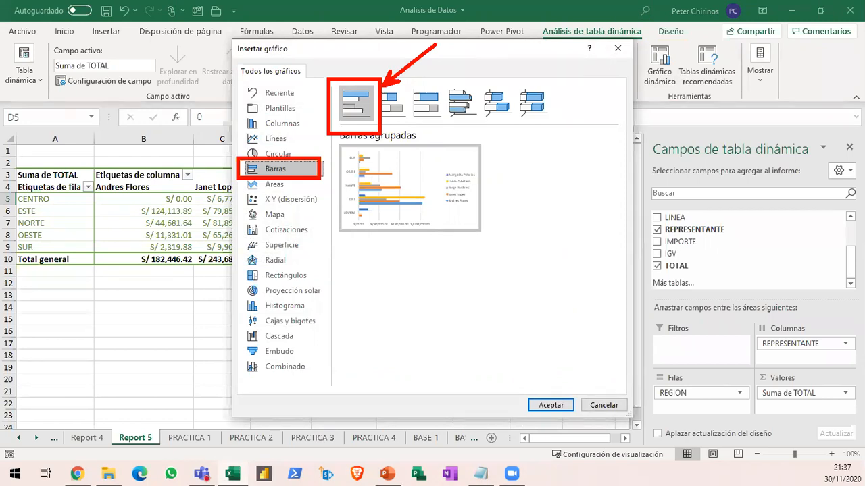
pyautogui.moveTo(540, 383)
pyautogui.mouseDown()
pyautogui.moveTo(589, 414)
pyautogui.moveTo(482, 381)
pyautogui.mouseUp()
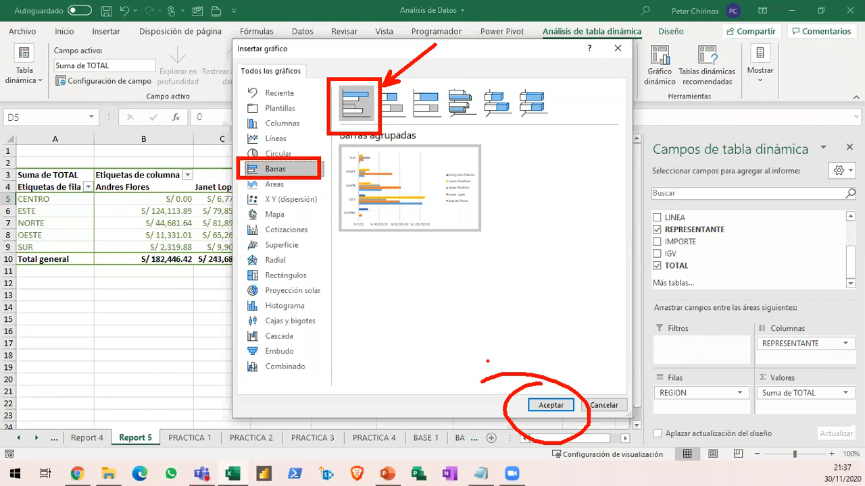
pyautogui.click(550, 405)
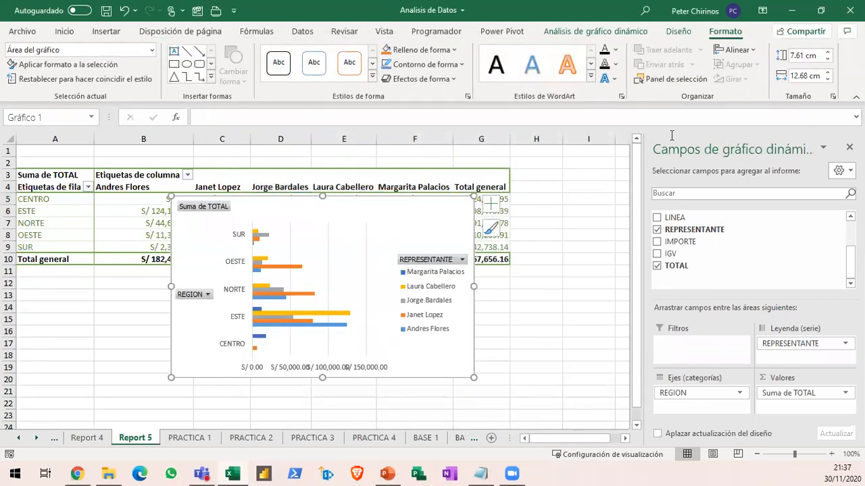
# Place the pivot chart directly below the pivot table from row 11 and widen it to span columns A to G
pyautogui.click(855, 96)
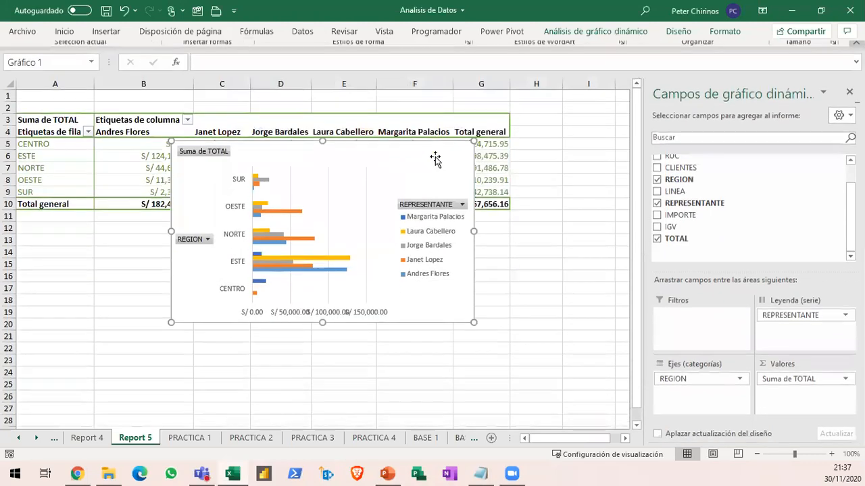
pyautogui.moveTo(411, 152); pyautogui.dragTo(290, 231)
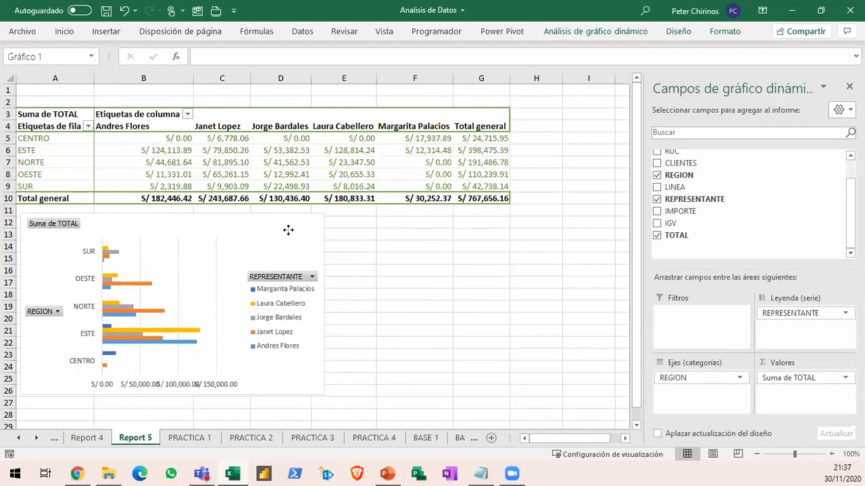
pyautogui.moveTo(323, 301); pyautogui.dragTo(509, 303)
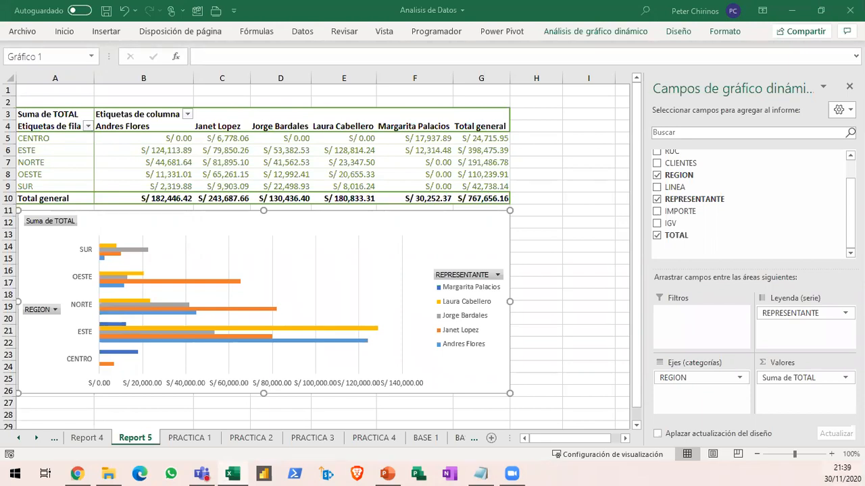
pyautogui.click(596, 32)
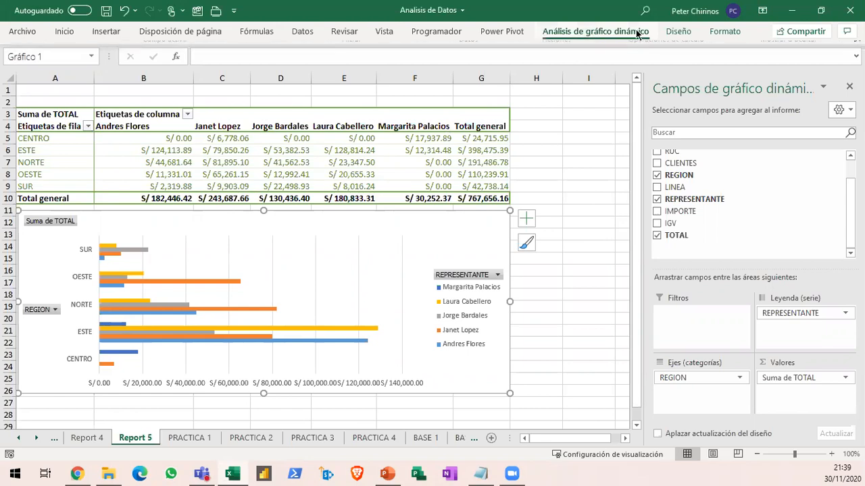
pyautogui.click(681, 33)
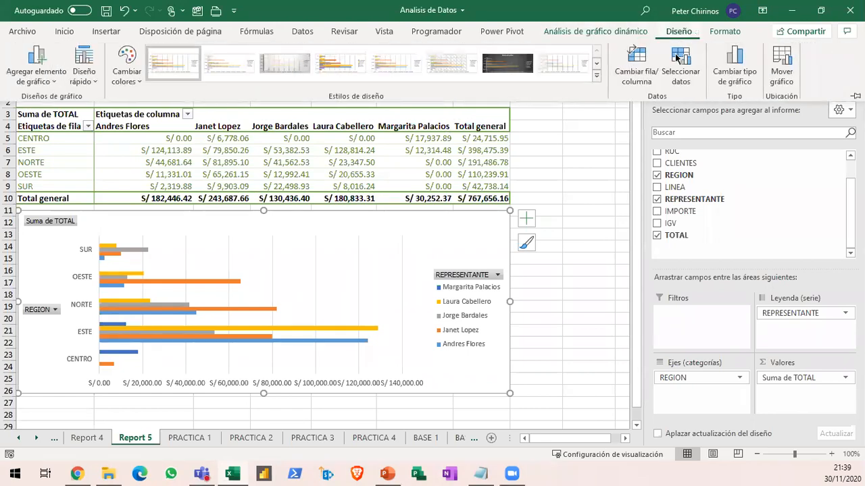
pyautogui.click(464, 237)
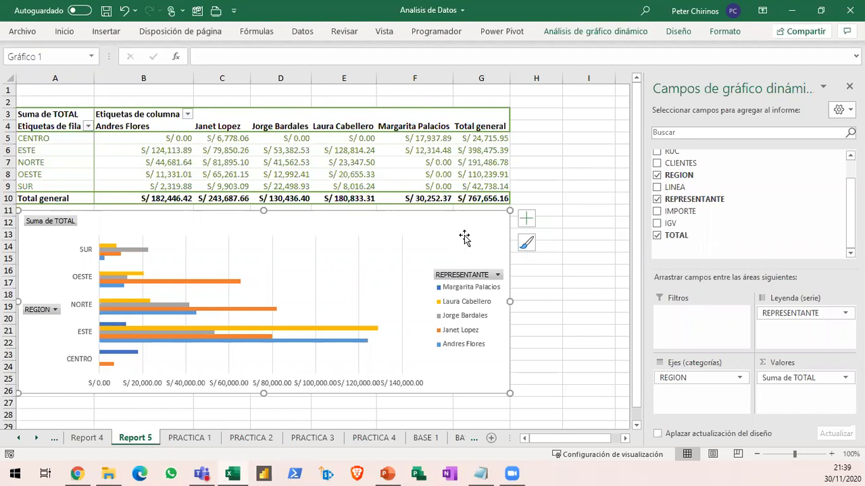
# Review the pivot chart's Barras agrupadas type in the Change Chart Type dialog, mark it with temporary annotations, and cancel the dialog
pyautogui.click(592, 32)
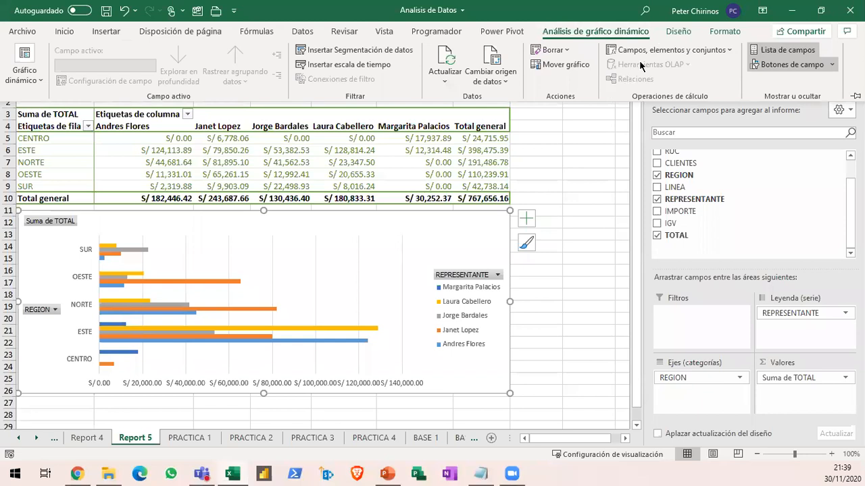
pyautogui.click(678, 31)
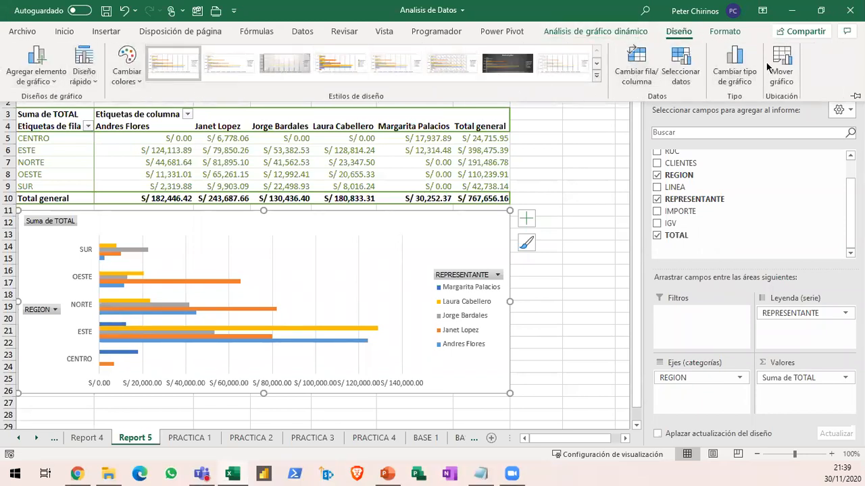
pyautogui.click(734, 67)
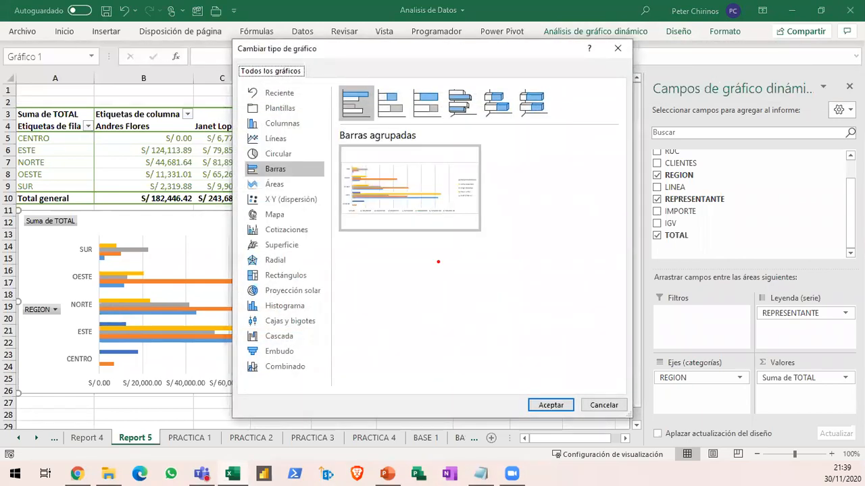
pyautogui.moveTo(238, 162); pyautogui.dragTo(318, 180)
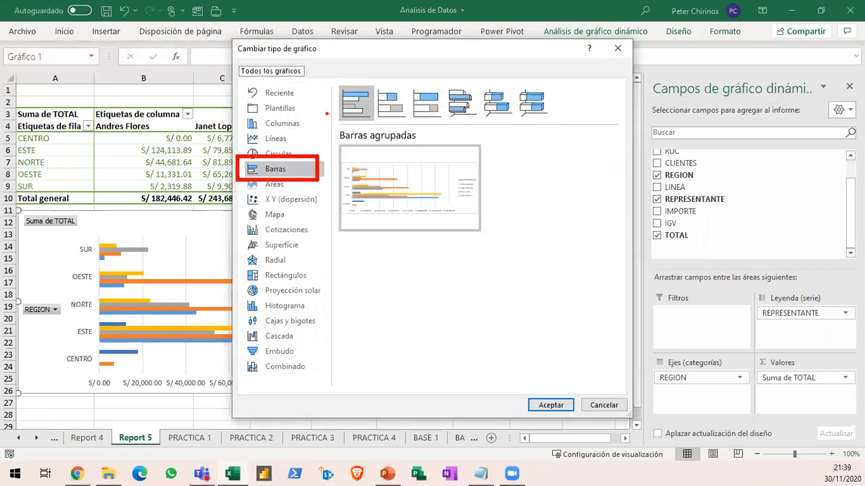
pyautogui.moveTo(327, 76); pyautogui.dragTo(379, 131)
pyautogui.moveTo(363, 273)
pyautogui.mouseDown()
pyautogui.moveTo(358, 127)
pyautogui.moveTo(358, 326)
pyautogui.mouseUp()
pyautogui.moveTo(376, 123)
pyautogui.mouseDown()
pyautogui.moveTo(477, 213)
pyautogui.moveTo(566, 276)
pyautogui.mouseUp()
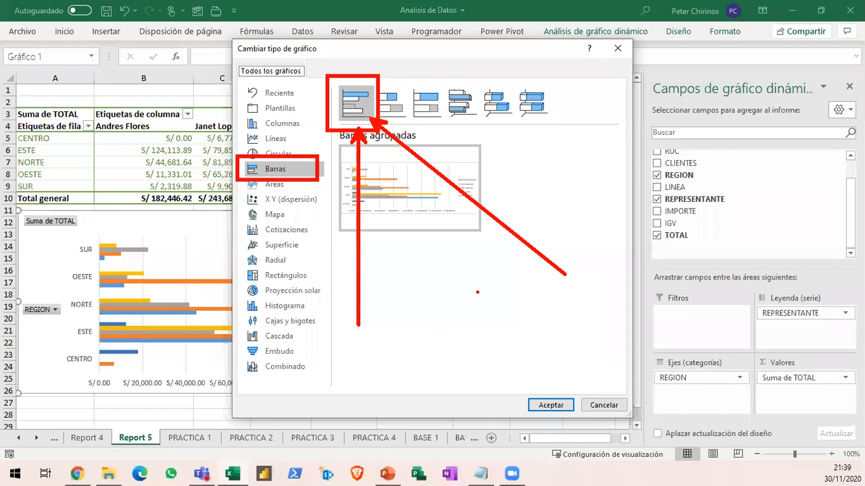
pyautogui.press('Escape')
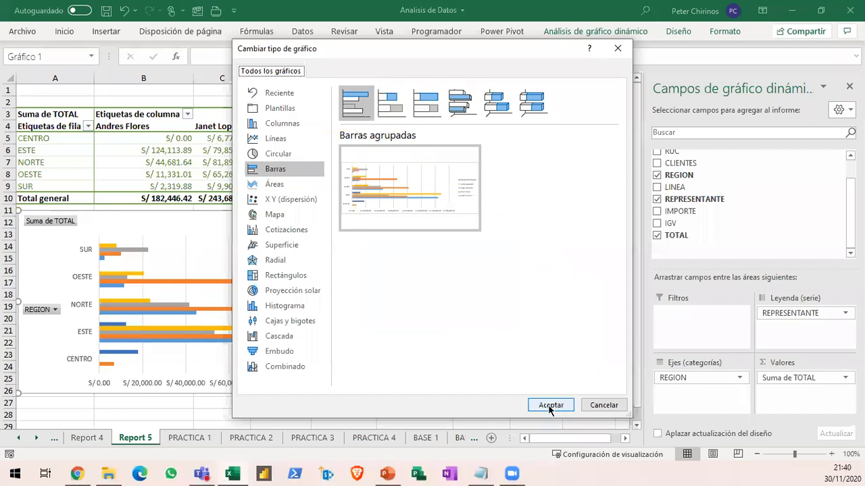
pyautogui.click(610, 405)
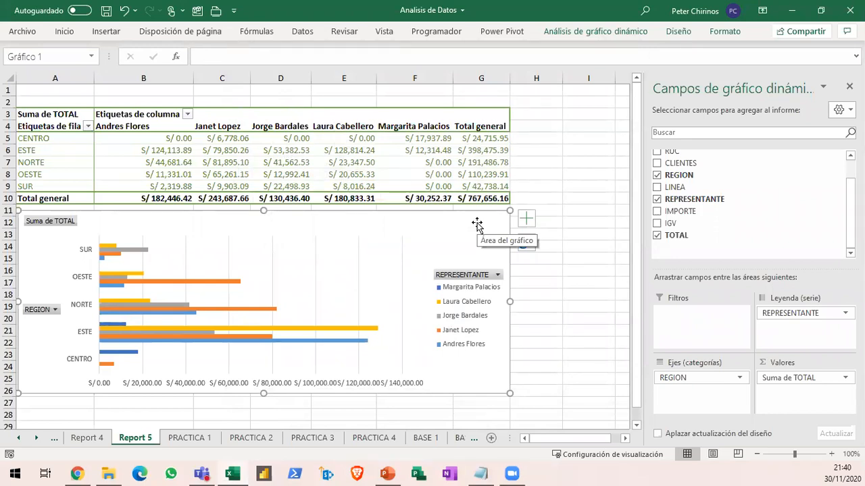
# Circle and cross out the Suma de TOTAL, REGION and REPRESENTANTE field buttons on the chart with temporary red ink, and clear the ink
pyautogui.click(674, 33)
pyautogui.click(674, 33)
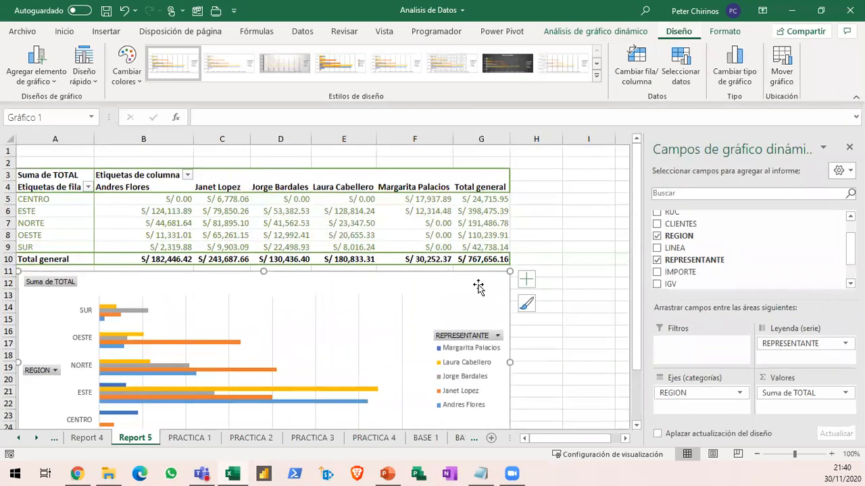
pyautogui.scroll(-1, 477, 286)
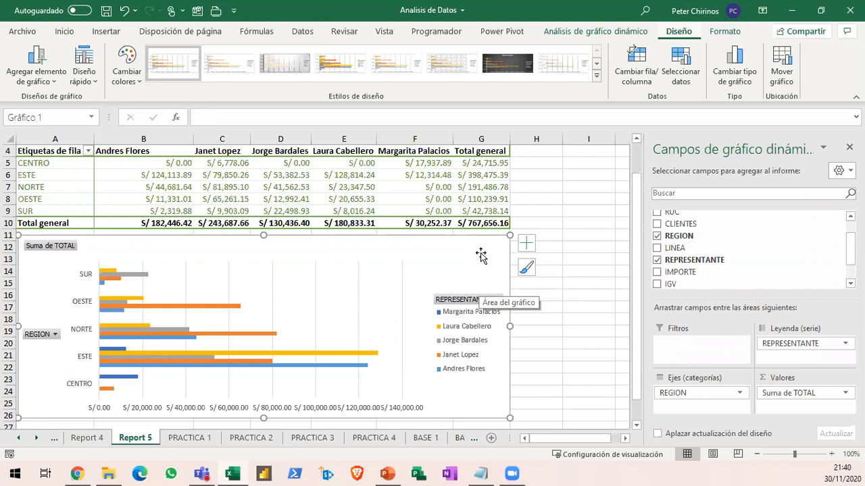
pyautogui.click(481, 254)
pyautogui.moveTo(466, 289)
pyautogui.mouseDown()
pyautogui.moveTo(413, 303)
pyautogui.moveTo(524, 298)
pyautogui.moveTo(442, 284)
pyautogui.mouseUp()
pyautogui.moveTo(94, 245)
pyautogui.mouseDown()
pyautogui.moveTo(64, 230)
pyautogui.moveTo(24, 264)
pyautogui.moveTo(84, 245)
pyautogui.mouseUp()
pyautogui.moveTo(60, 318)
pyautogui.mouseDown()
pyautogui.moveTo(15, 337)
pyautogui.moveTo(76, 341)
pyautogui.moveTo(61, 316)
pyautogui.mouseUp()
pyautogui.moveTo(26, 214); pyautogui.dragTo(75, 276)
pyautogui.moveTo(87, 207)
pyautogui.mouseDown()
pyautogui.moveTo(35, 301)
pyautogui.moveTo(56, 369)
pyautogui.mouseUp()
pyautogui.moveTo(65, 304)
pyautogui.mouseDown()
pyautogui.moveTo(36, 338)
pyautogui.moveTo(29, 364)
pyautogui.mouseUp()
pyautogui.moveTo(438, 266); pyautogui.dragTo(491, 337)
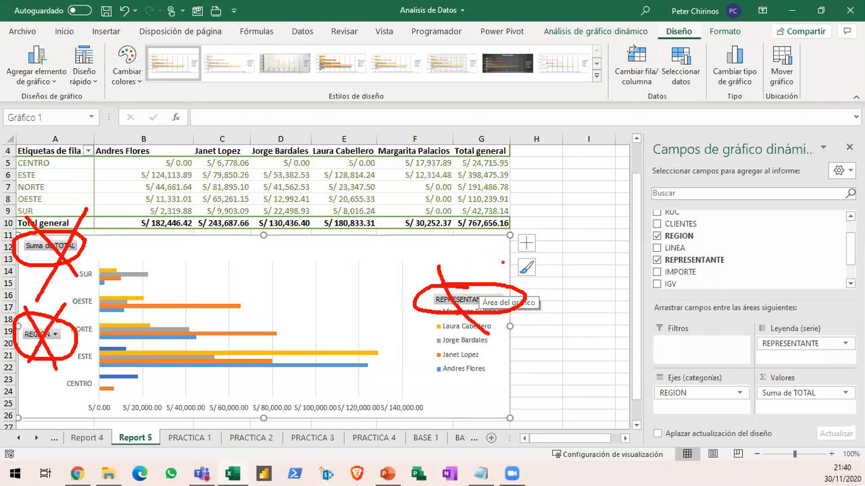
pyautogui.moveTo(503, 263); pyautogui.dragTo(433, 344)
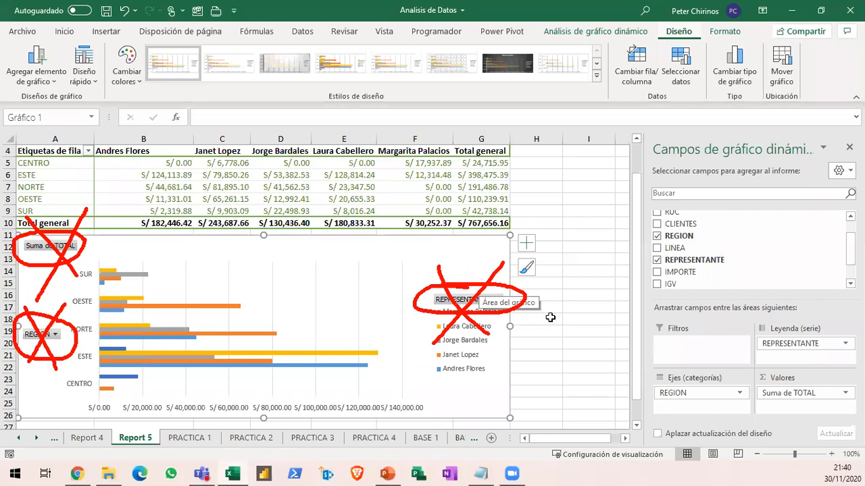
pyautogui.press('Escape')
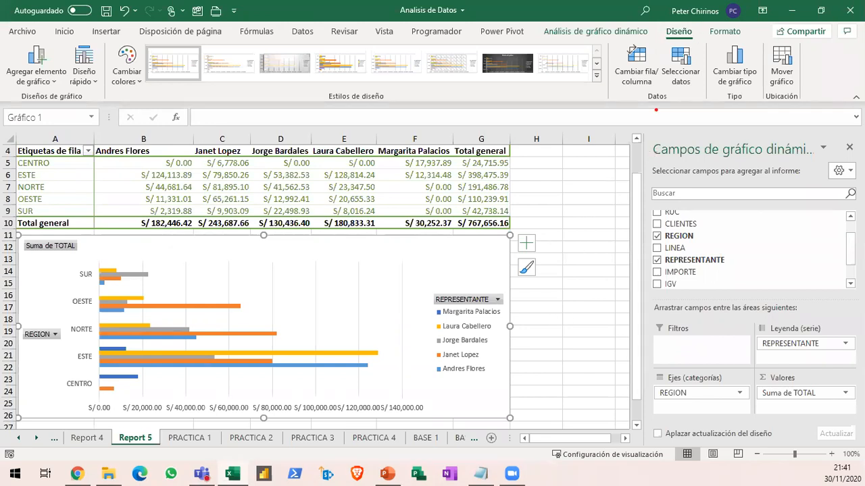
# Mark the chart Diseño and Cambiar colores options with temporary annotations and view the available colour palettes without applying one
pyautogui.moveTo(664, 21)
pyautogui.mouseDown()
pyautogui.moveTo(701, 61)
pyautogui.moveTo(701, 49)
pyautogui.moveTo(562, 260)
pyautogui.moveTo(571, 338)
pyautogui.mouseUp()
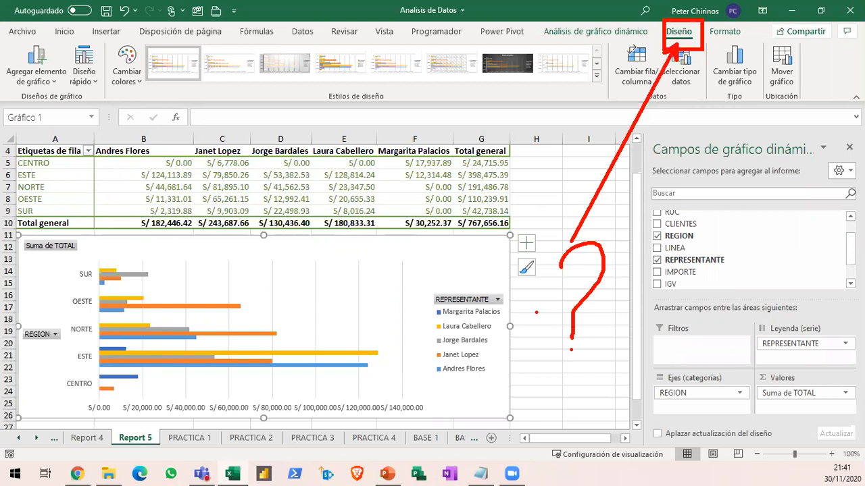
pyautogui.press('e')
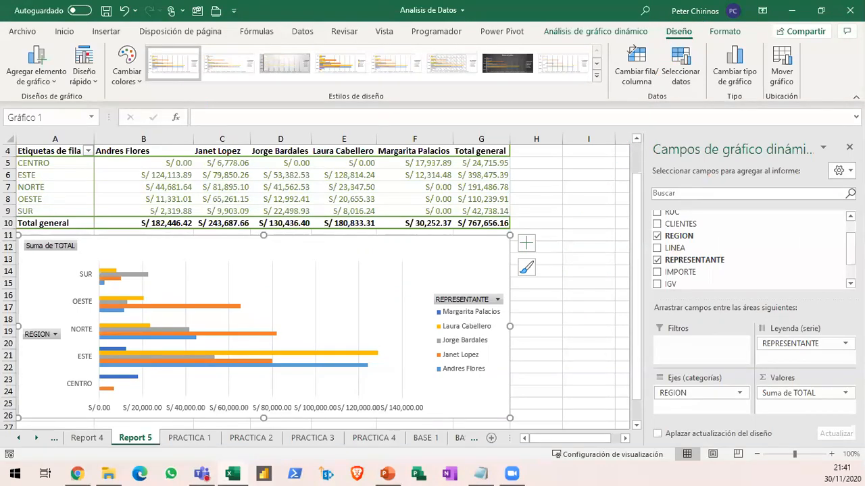
pyautogui.moveTo(112, 46); pyautogui.dragTo(155, 92)
pyautogui.press('Escape')
pyautogui.click(125, 80)
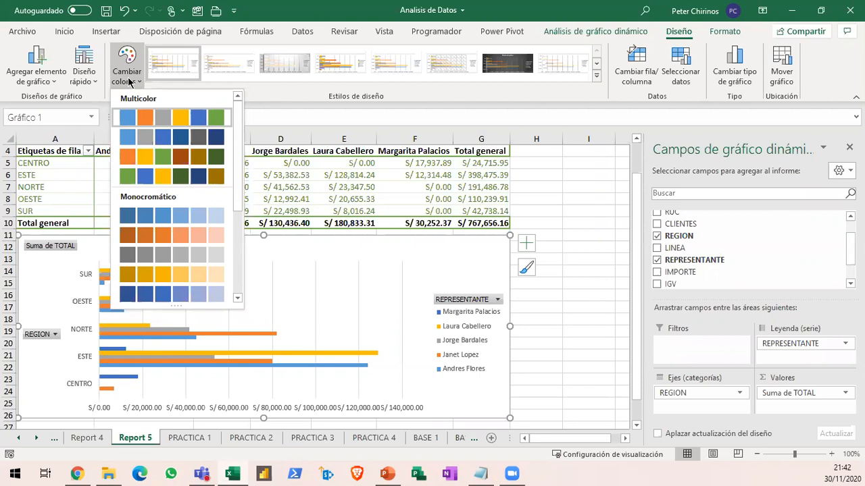
pyautogui.click(129, 82)
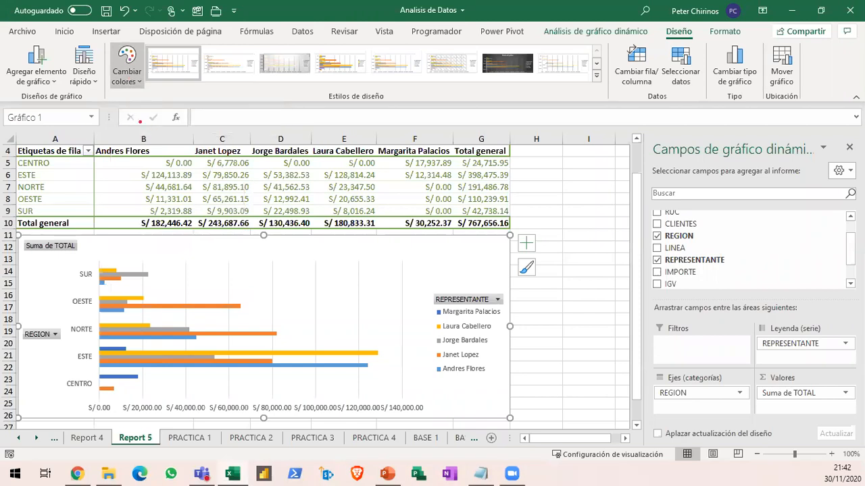
# Box the chart's three field buttons in temporary red ink with a cross beside each, and clear the annotations
pyautogui.moveTo(426, 287)
pyautogui.mouseDown()
pyautogui.moveTo(506, 312)
pyautogui.moveTo(564, 312)
pyautogui.moveTo(538, 316)
pyautogui.mouseUp()
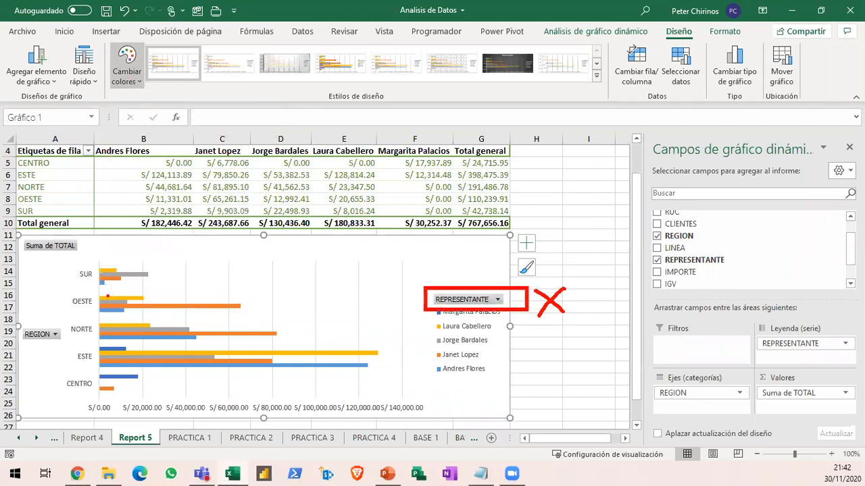
pyautogui.moveTo(19, 231)
pyautogui.mouseDown()
pyautogui.moveTo(65, 251)
pyautogui.moveTo(124, 257)
pyautogui.mouseUp()
pyautogui.moveTo(125, 232); pyautogui.dragTo(105, 259)
pyautogui.moveTo(14, 318)
pyautogui.mouseDown()
pyautogui.moveTo(75, 350)
pyautogui.moveTo(52, 373)
pyautogui.moveTo(22, 380)
pyautogui.mouseUp()
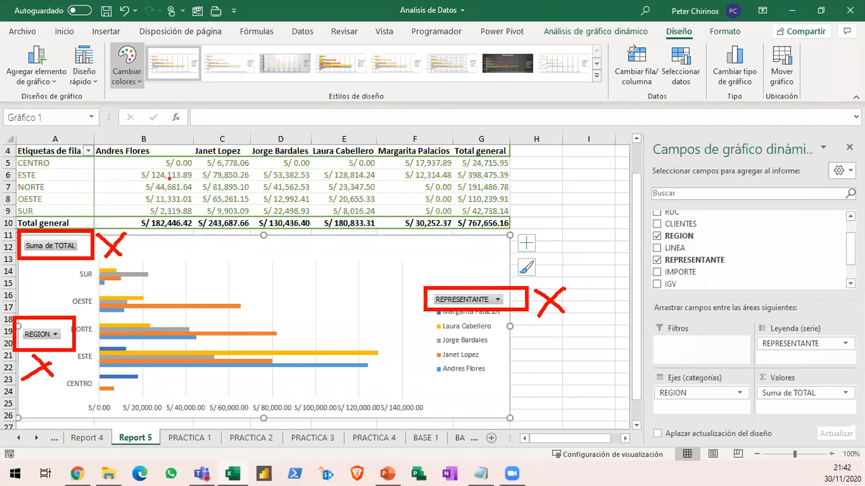
pyautogui.press('Escape')
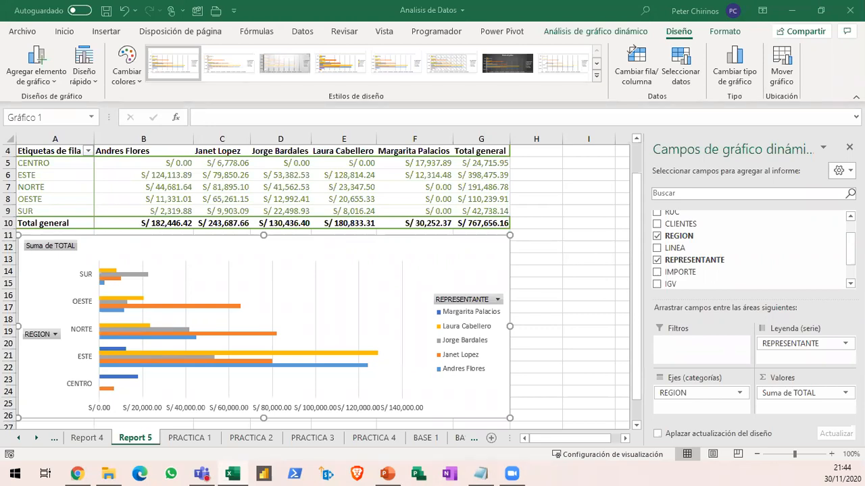
# Hide all field buttons on the pivot chart
pyautogui.click(610, 38)
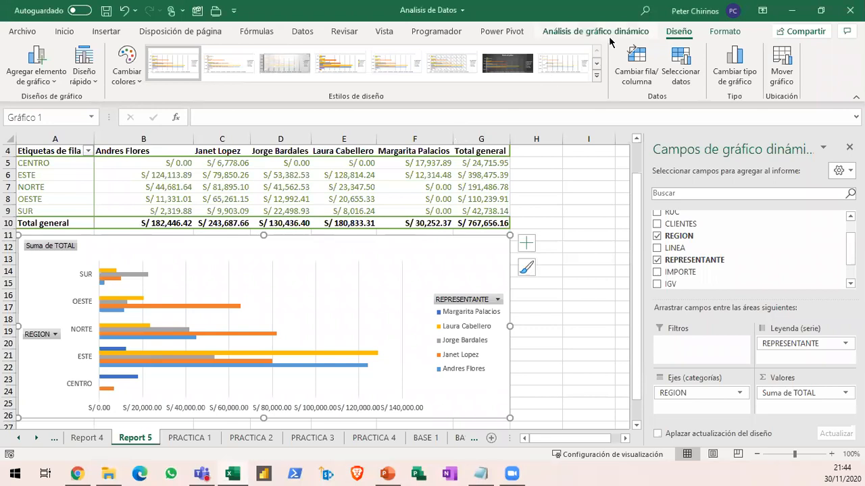
pyautogui.click(610, 36)
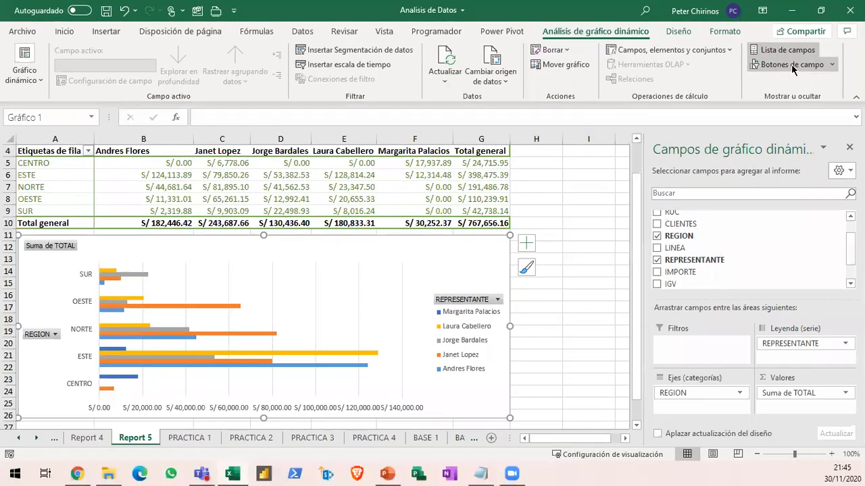
pyautogui.click(751, 142)
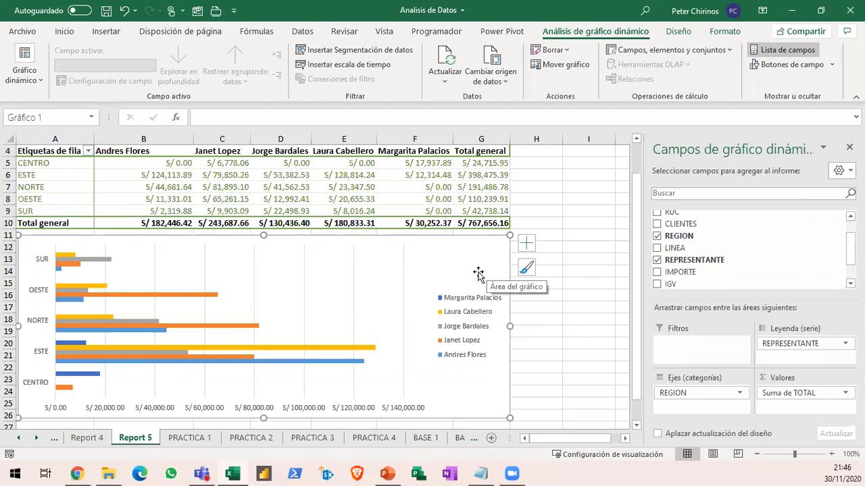
# Mark the chart elements control with temporary annotations and add the Título del gráfico element to the pivot chart
pyautogui.moveTo(509, 227)
pyautogui.mouseDown()
pyautogui.moveTo(531, 255)
pyautogui.moveTo(550, 261)
pyautogui.moveTo(591, 191)
pyautogui.mouseUp()
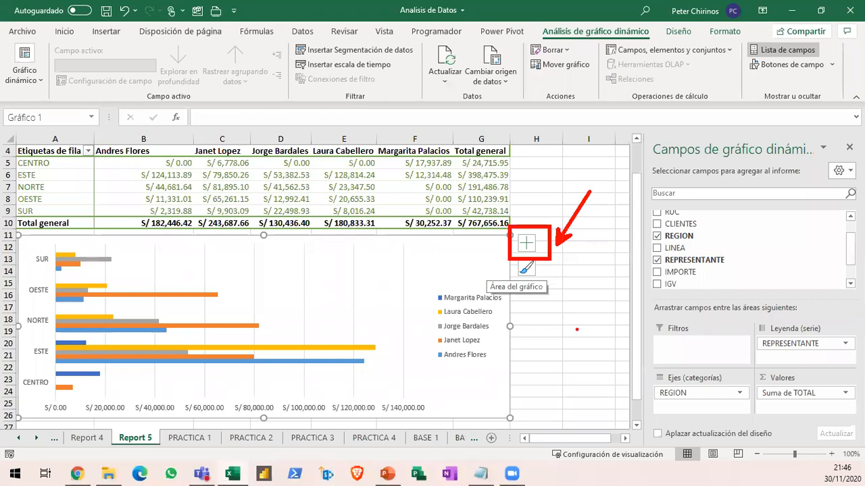
pyautogui.press('Escape')
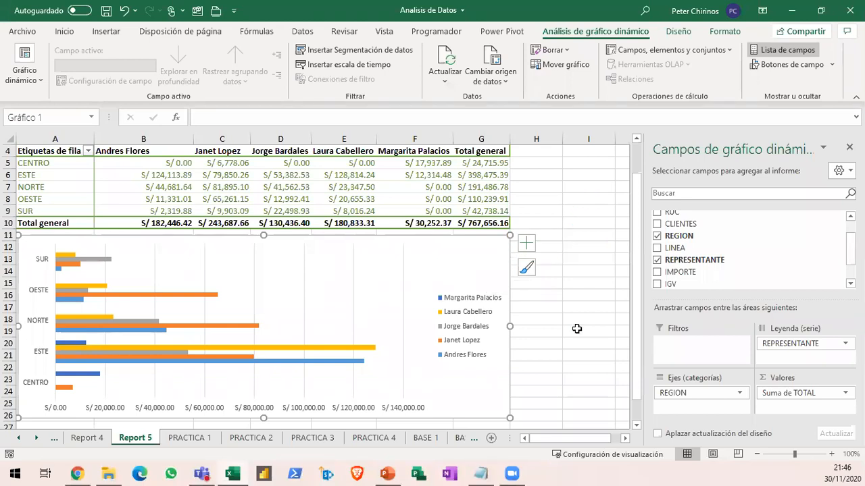
pyautogui.click(528, 246)
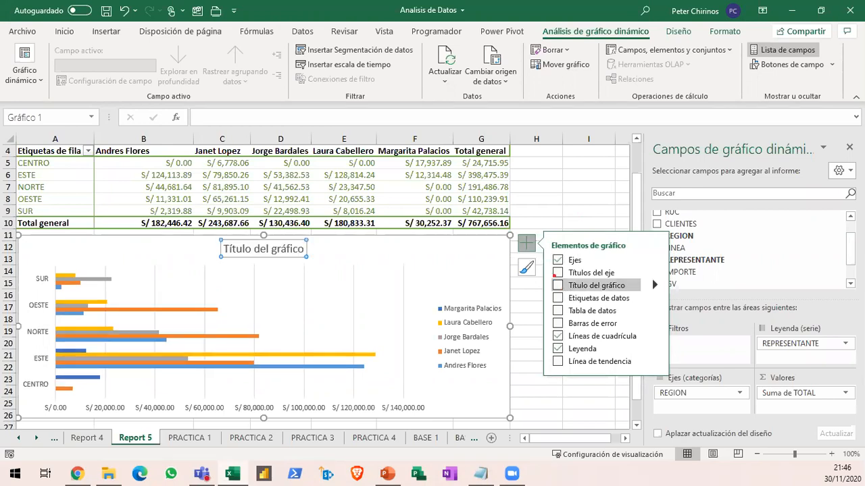
pyautogui.moveTo(511, 229); pyautogui.dragTo(549, 261)
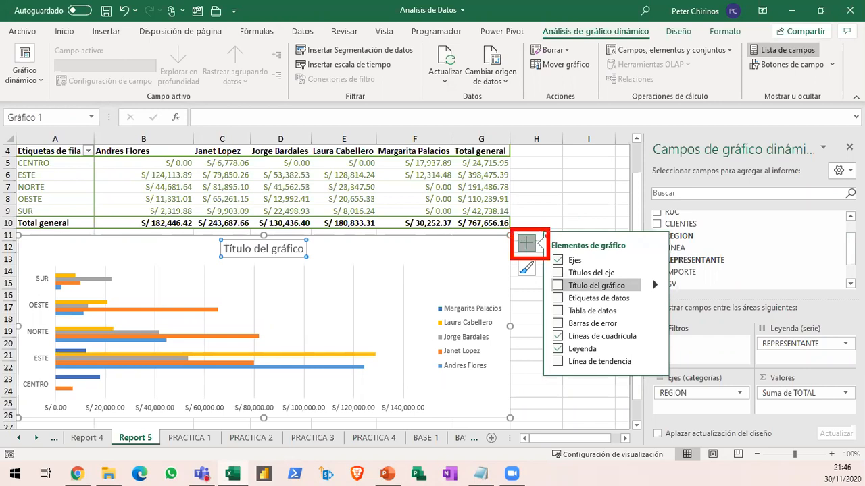
pyautogui.moveTo(537, 231); pyautogui.dragTo(576, 157)
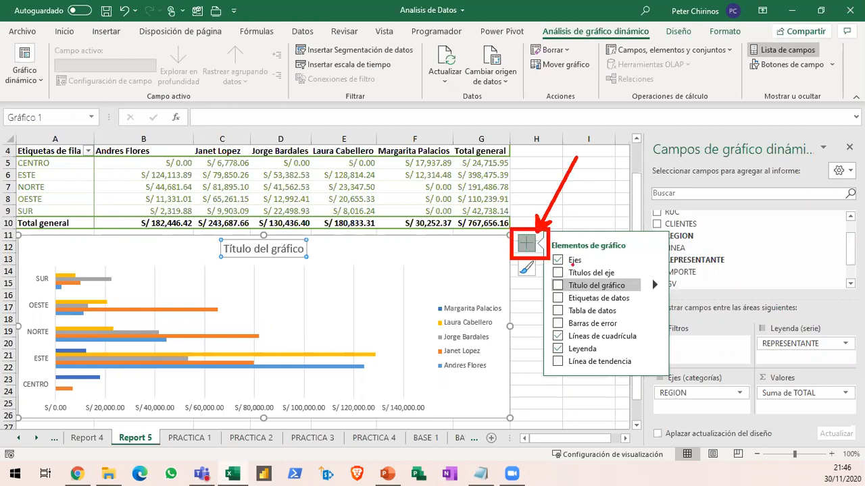
pyautogui.moveTo(547, 274); pyautogui.dragTo(552, 281)
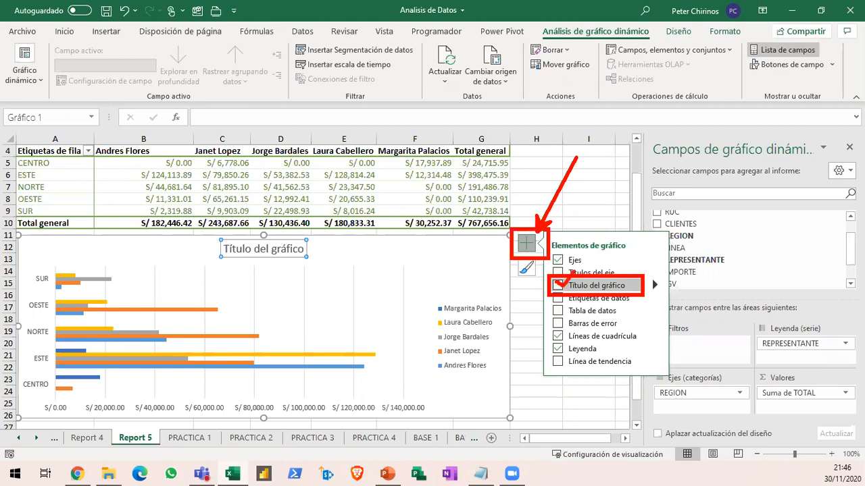
pyautogui.click(558, 285)
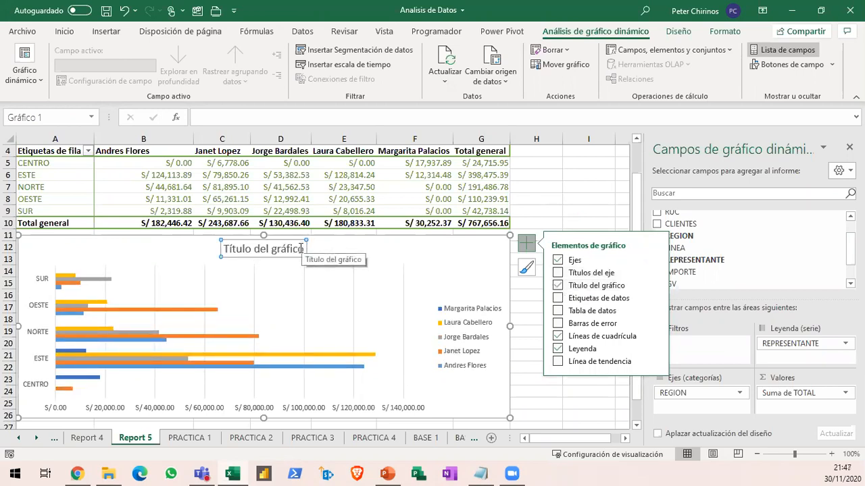
# Replace the chart's placeholder title with "Ventas por Regiones"
pyautogui.click(248, 254)
pyautogui.tripleClick(248, 255)
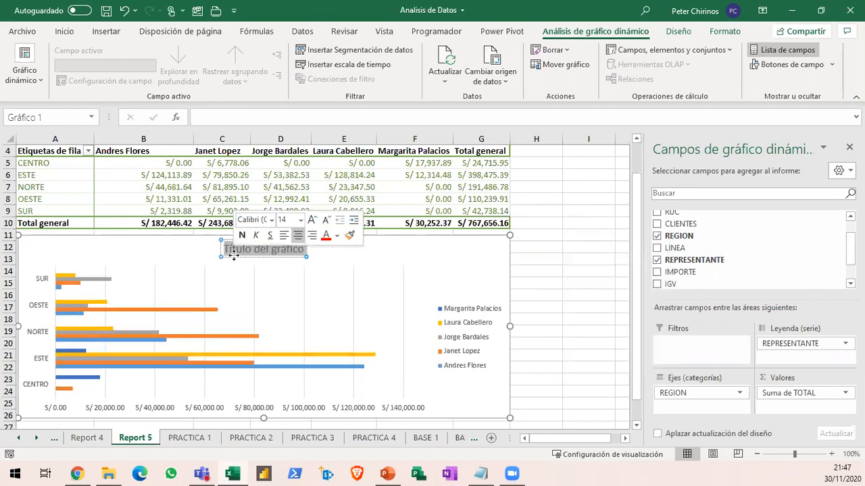
pyautogui.write('Ventas po')
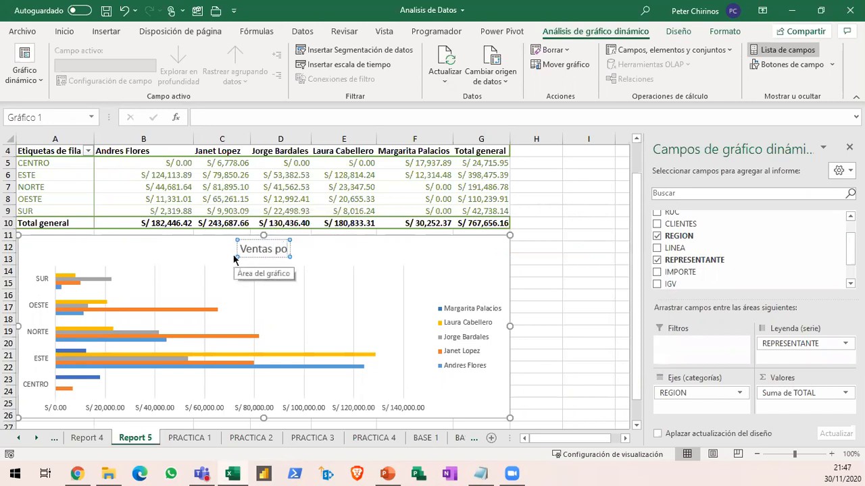
pyautogui.write('r Regiones')
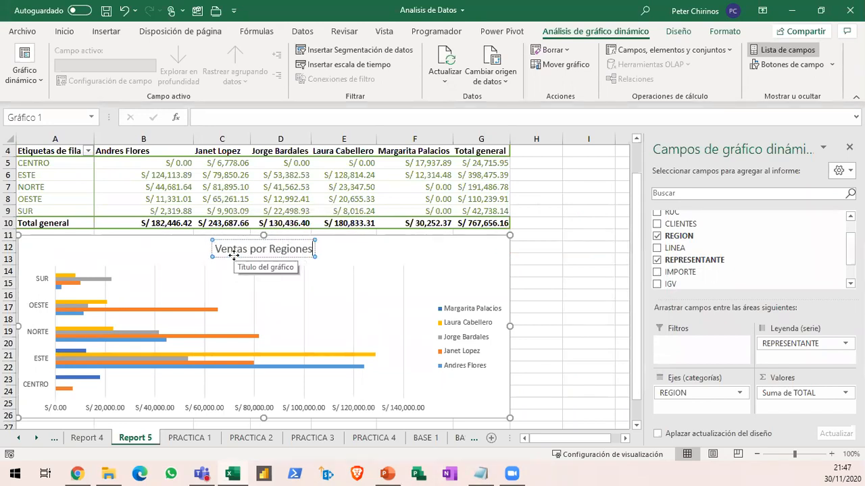
pyautogui.click(496, 249)
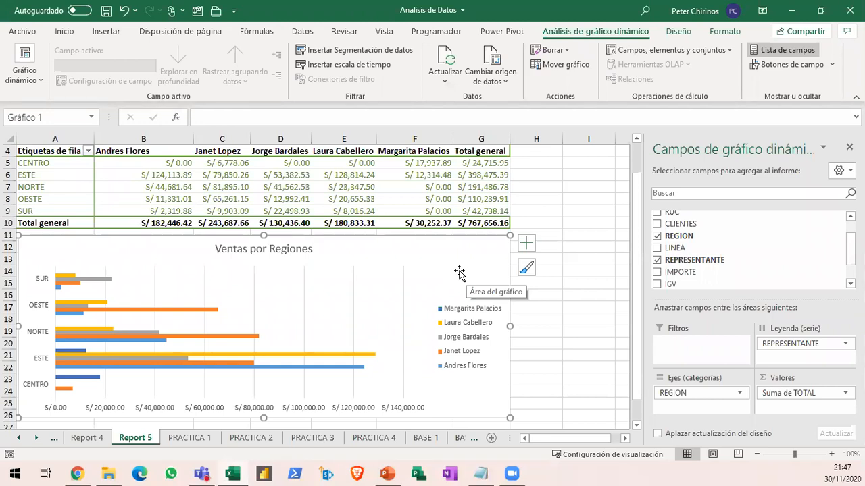
# Recolour the pivot chart with the fourth Multicolor palette, which starts with green, blue and gold
pyautogui.moveTo(508, 253)
pyautogui.mouseDown()
pyautogui.moveTo(549, 284)
pyautogui.moveTo(564, 358)
pyautogui.mouseUp()
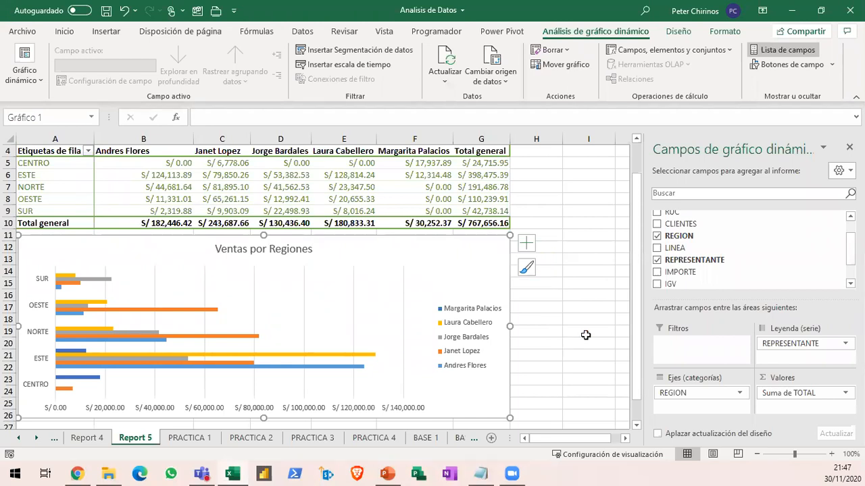
pyautogui.click(526, 271)
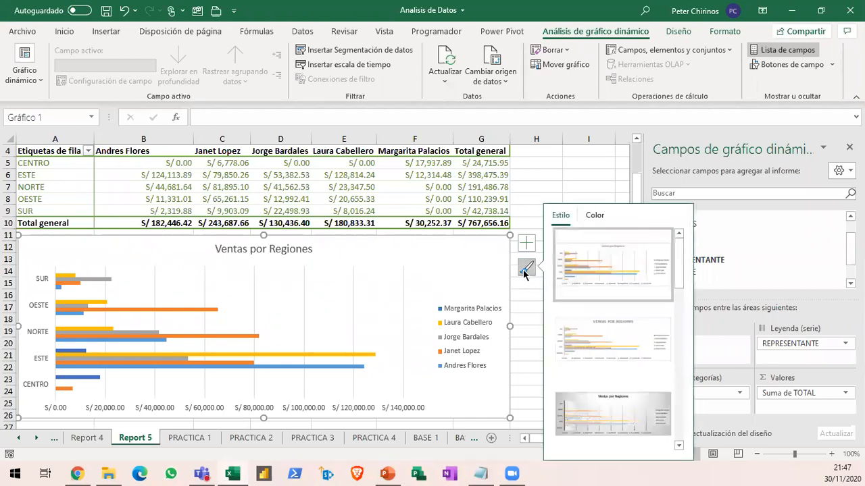
pyautogui.click(600, 217)
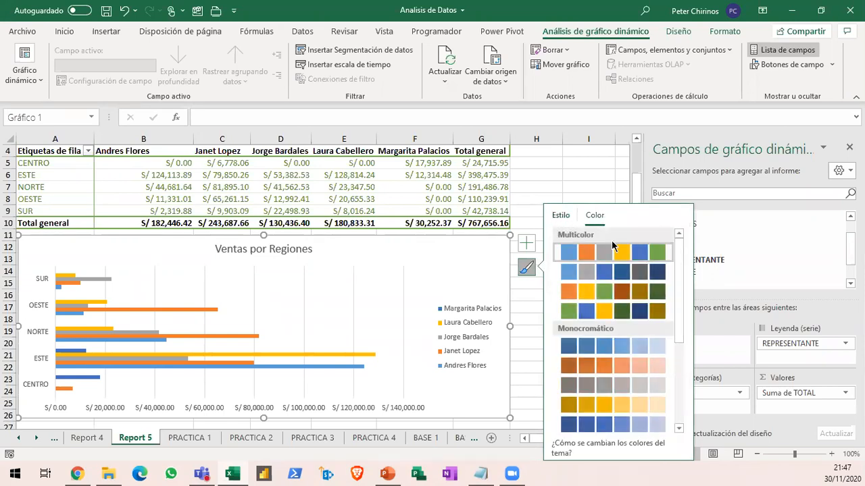
pyautogui.moveTo(678, 286)
pyautogui.mouseDown()
pyautogui.moveTo(679, 349)
pyautogui.moveTo(678, 279)
pyautogui.mouseUp()
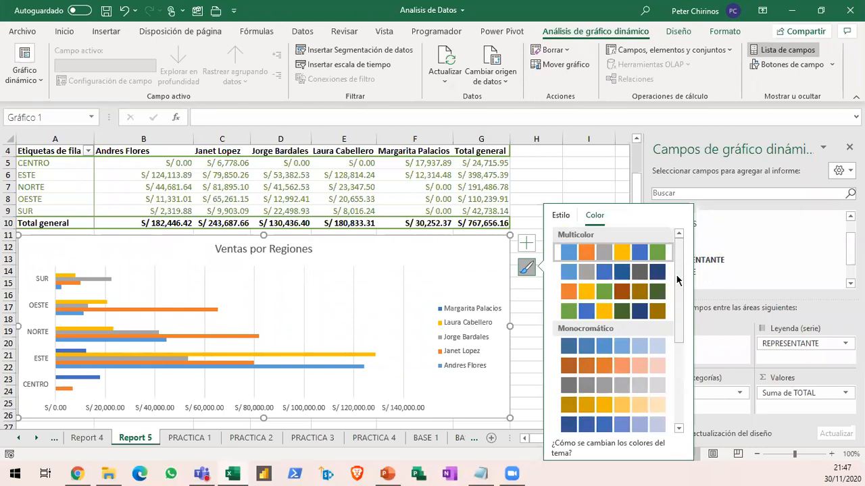
pyautogui.click(619, 299)
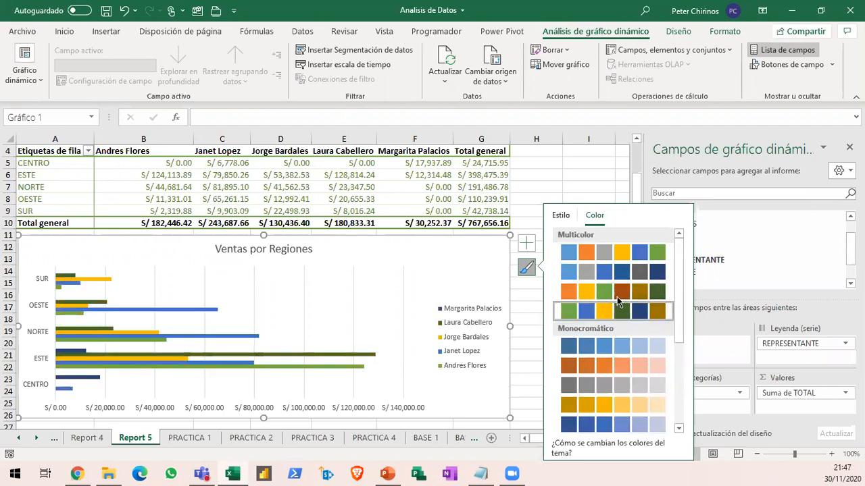
pyautogui.click(612, 311)
# Box the Multicolor and Monocromático palette groups in temporary red ink with an arrow to each, and clear the annotations
pyautogui.moveTo(549, 229)
pyautogui.mouseDown()
pyautogui.moveTo(671, 330)
pyautogui.moveTo(703, 333)
pyautogui.mouseUp()
pyautogui.moveTo(685, 277); pyautogui.dragTo(760, 276)
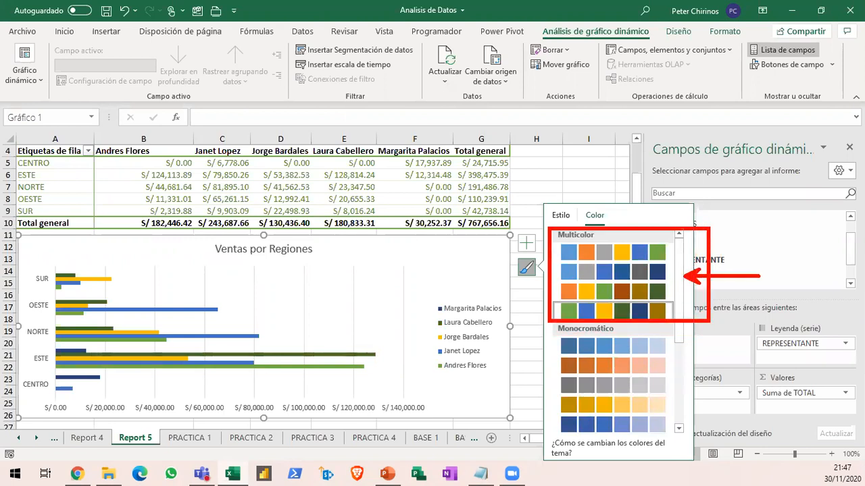
pyautogui.moveTo(546, 324)
pyautogui.mouseDown()
pyautogui.moveTo(658, 437)
pyautogui.moveTo(706, 434)
pyautogui.mouseUp()
pyautogui.moveTo(682, 391); pyautogui.dragTo(762, 389)
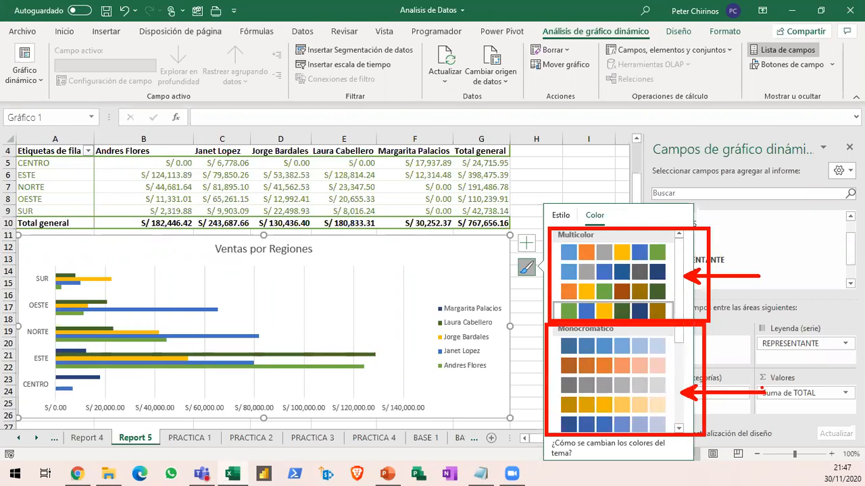
pyautogui.press('Escape')
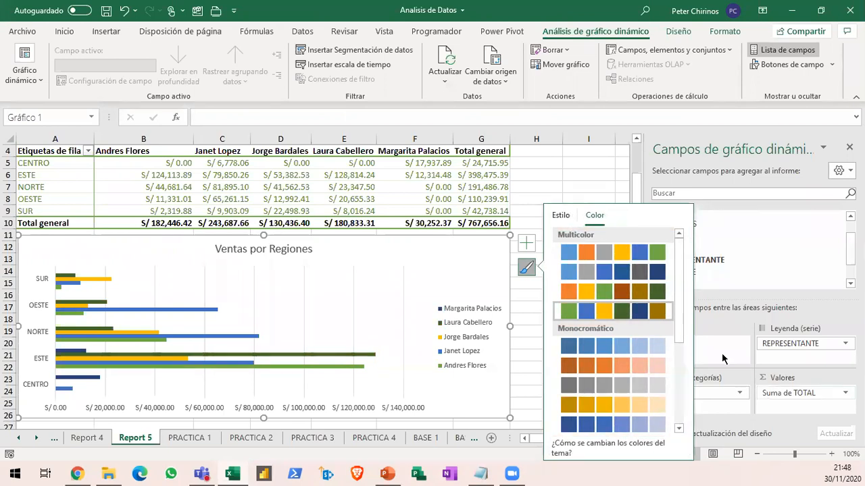
# Preview the chart styles and apply the white style with a large thin title and dense gridlines, just before the last dark style
pyautogui.click(566, 216)
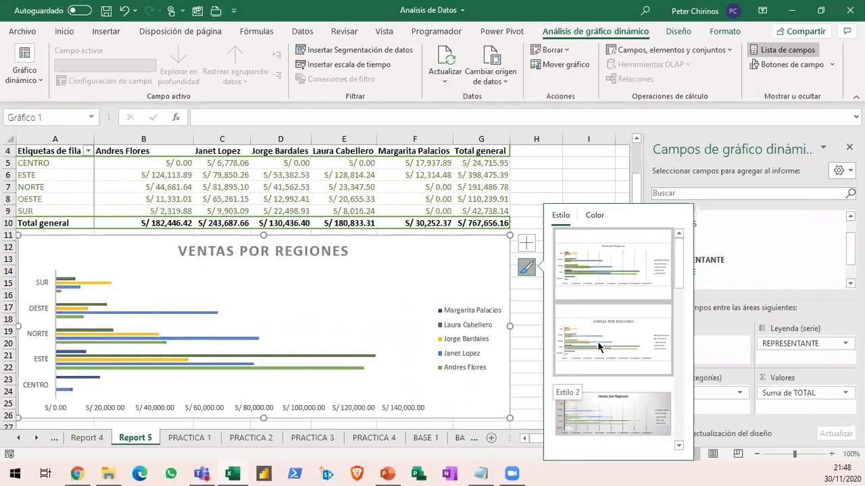
pyautogui.scroll(-3, 598, 347)
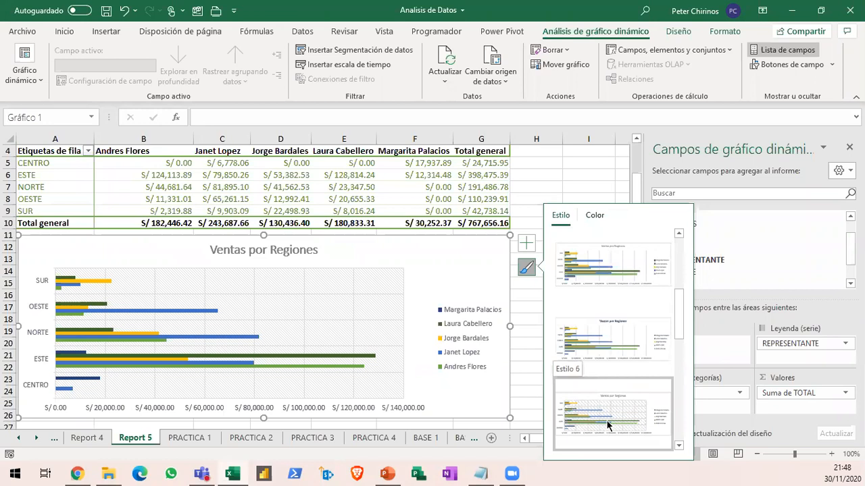
pyautogui.moveTo(678, 314); pyautogui.dragTo(674, 356)
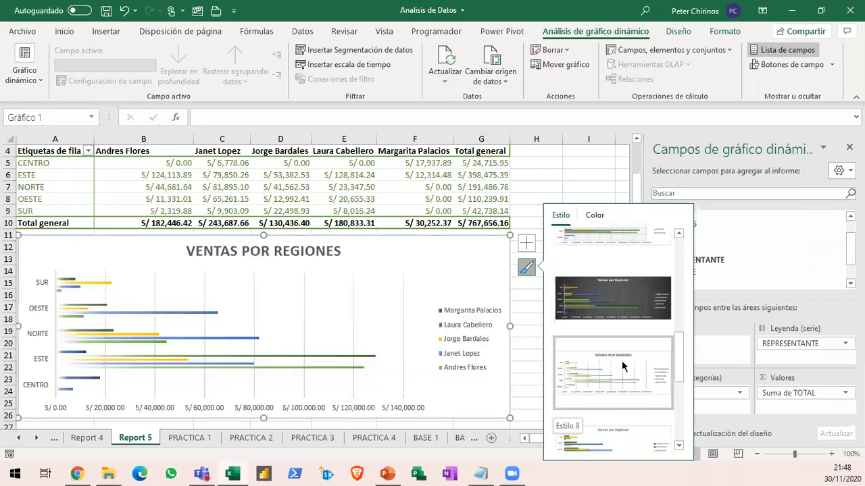
pyautogui.click(676, 409)
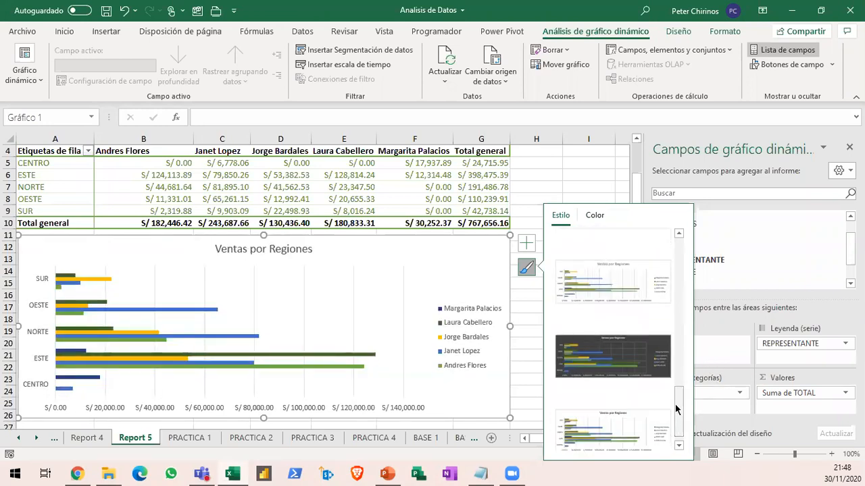
pyautogui.click(606, 290)
pyautogui.click(536, 198)
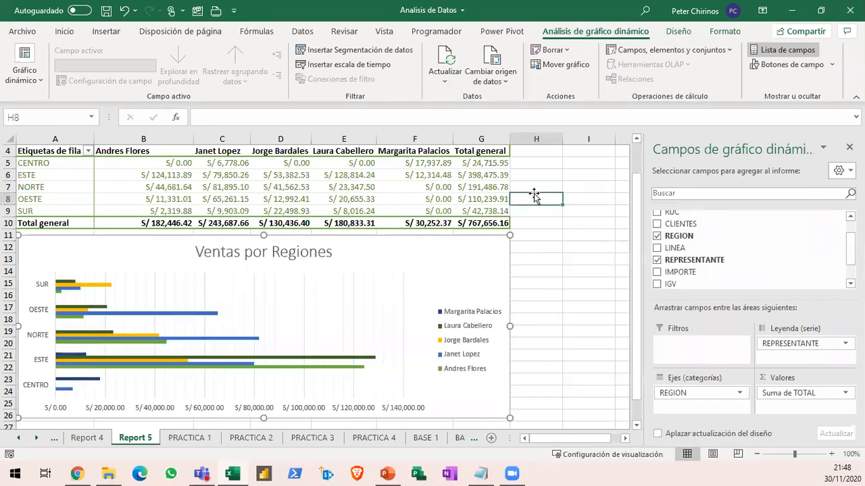
# Show all field buttons on the pivot chart
pyautogui.click(498, 255)
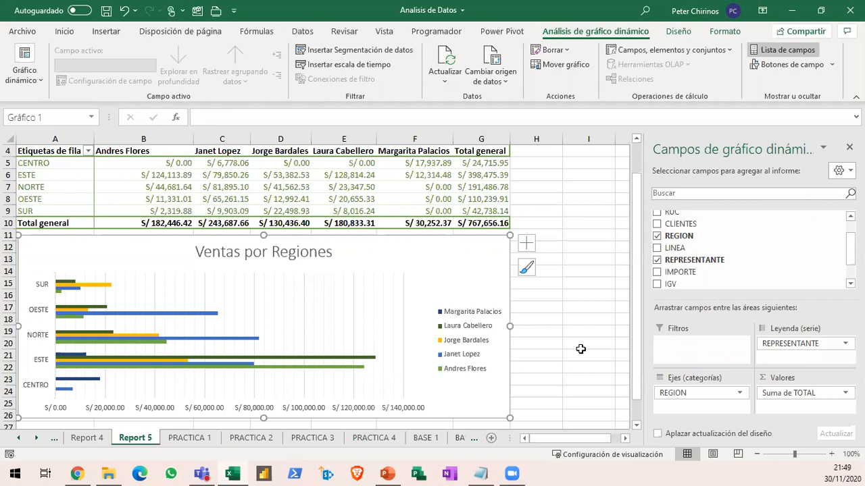
pyautogui.rightClick(479, 253)
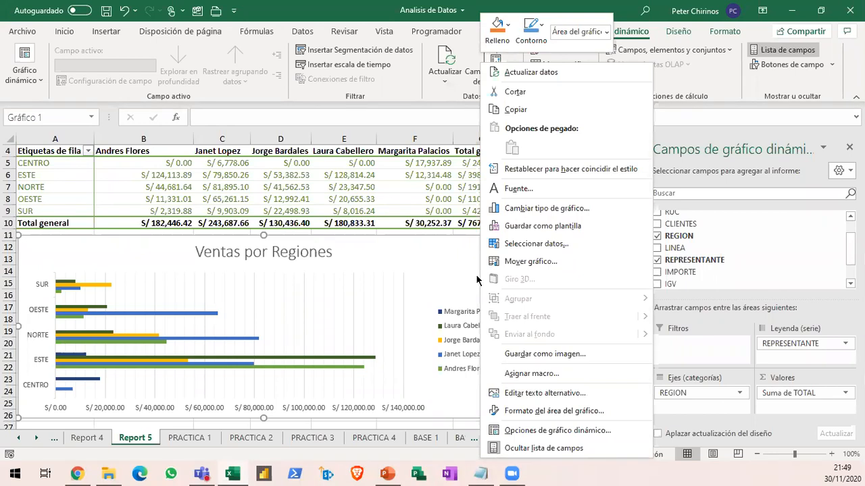
pyautogui.click(476, 279)
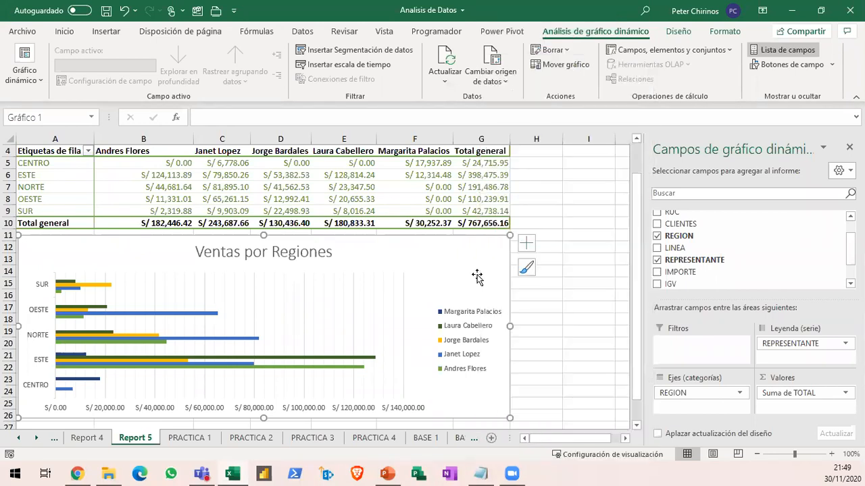
pyautogui.click(790, 64)
pyautogui.rightClick(471, 257)
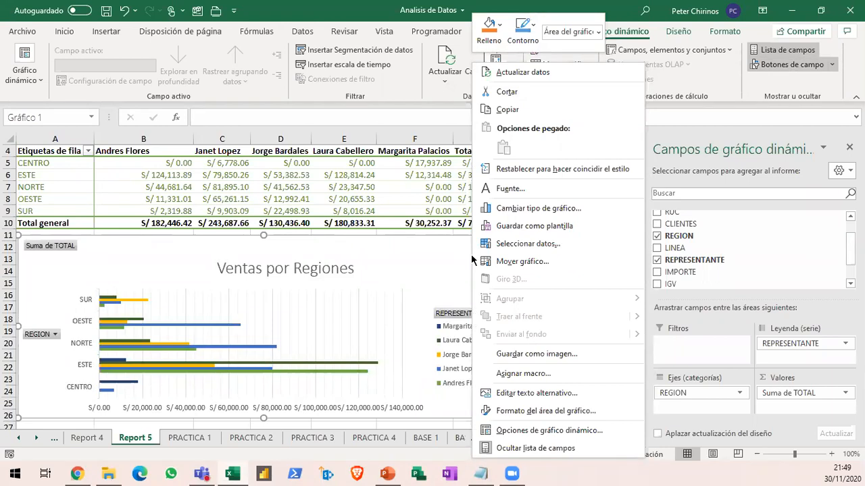
pyautogui.press('Escape')
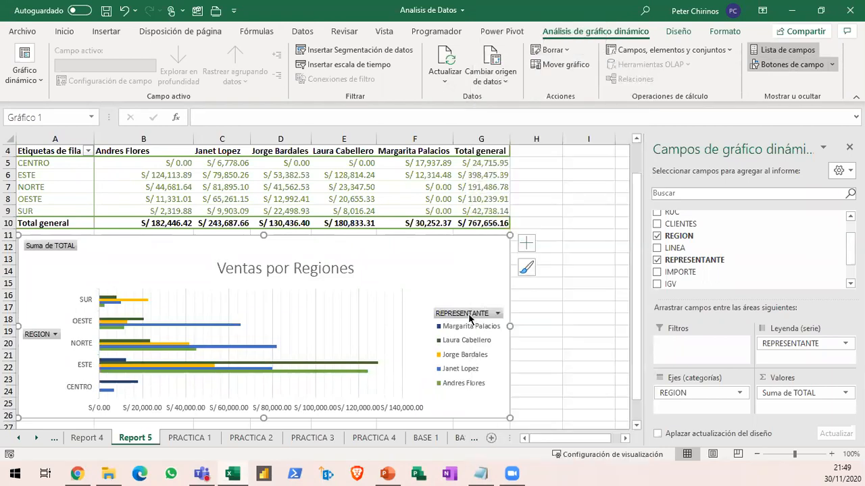
# Review the REPRESENTANTE field button's hide options and the chart's field button display choices, and hide all field buttons again
pyautogui.rightClick(471, 315)
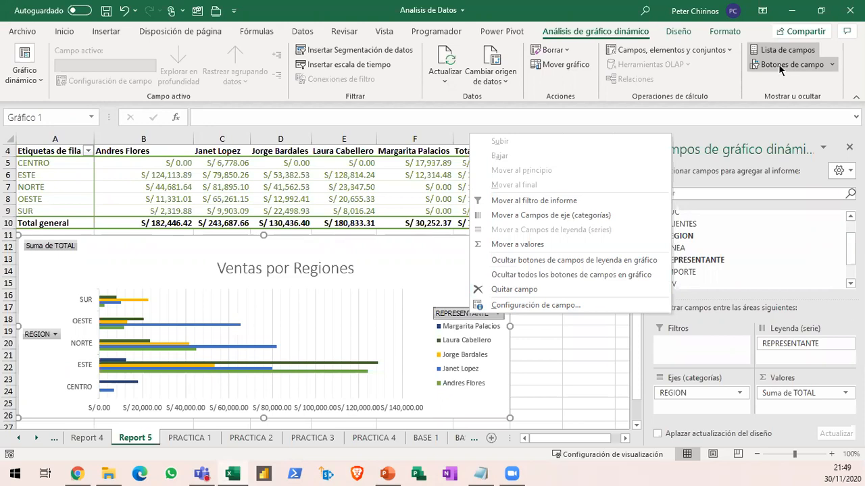
pyautogui.click(833, 65)
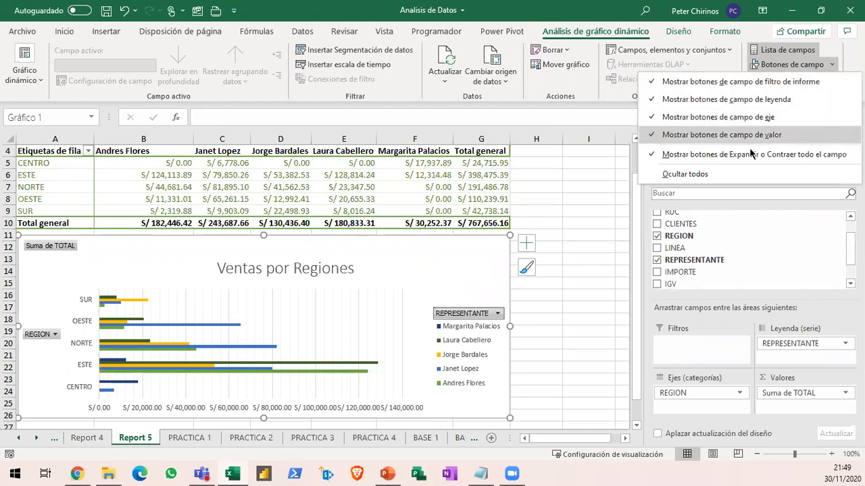
pyautogui.click(784, 67)
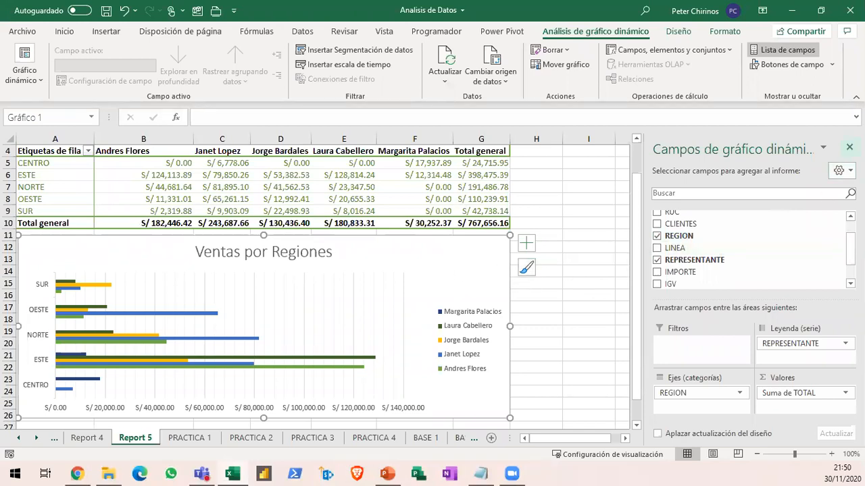
# Close the chart field list and display the design options of the pivot table
pyautogui.click(849, 147)
pyautogui.click(270, 198)
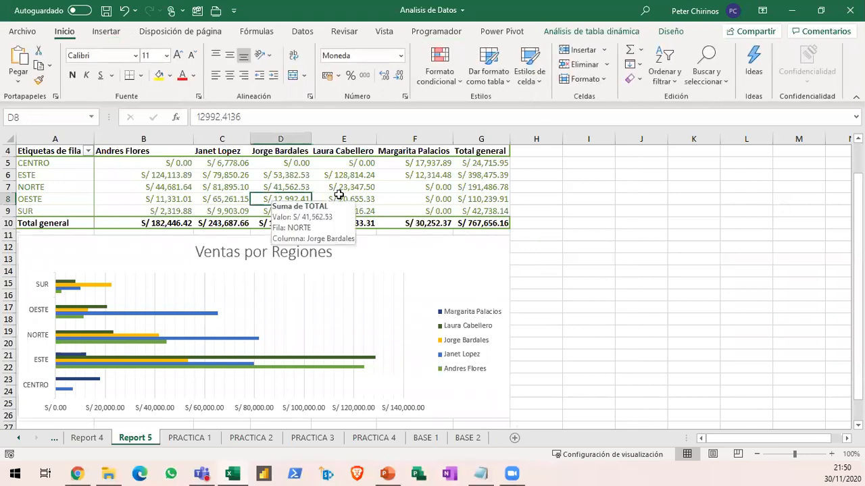
pyautogui.click(671, 32)
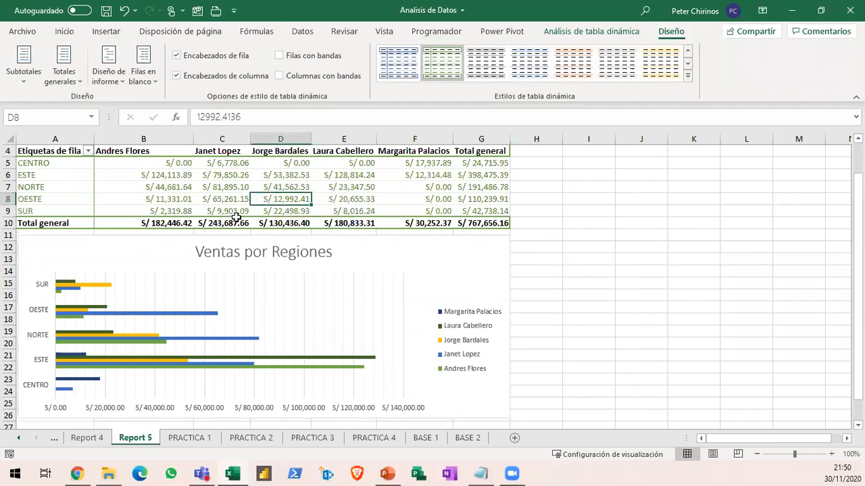
pyautogui.click(200, 186)
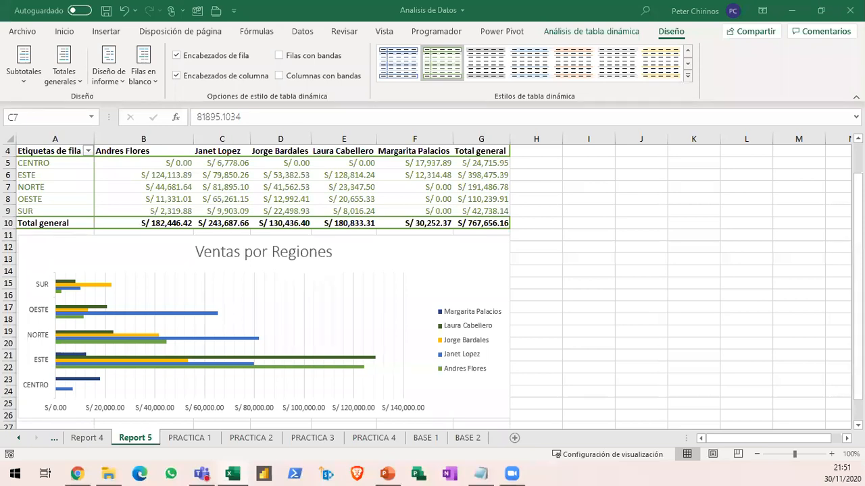
pyautogui.click(468, 286)
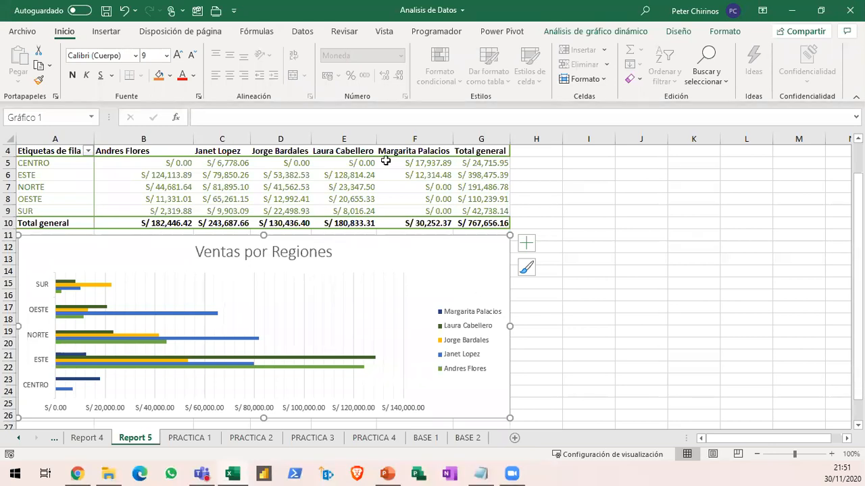
pyautogui.click(351, 197)
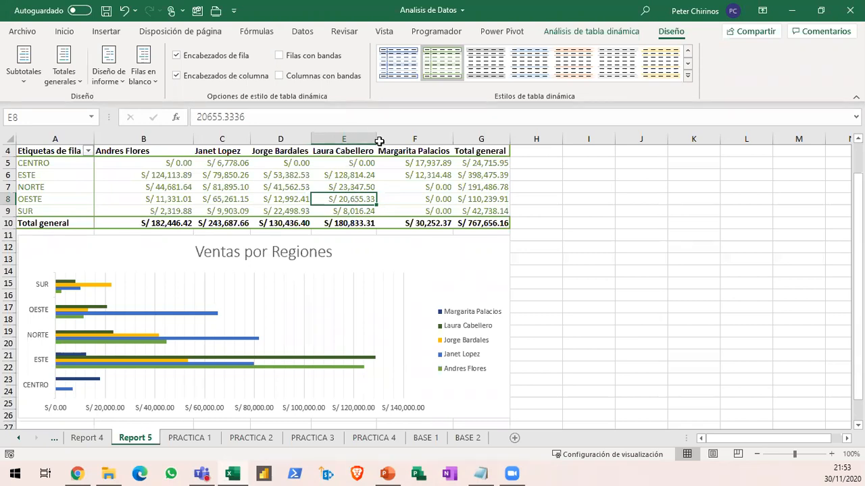
pyautogui.click(342, 187)
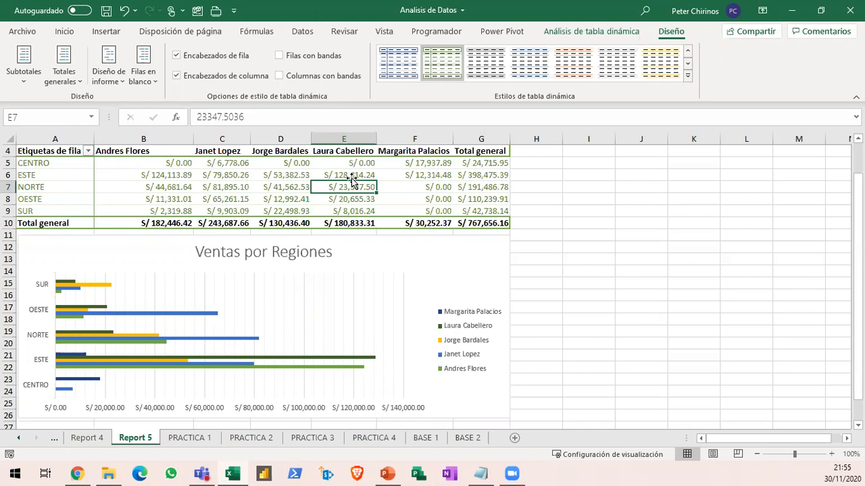
# View the filter types that can be inserted for the pivot table, Segmentación de datos and Escala de tiempo
pyautogui.click(112, 34)
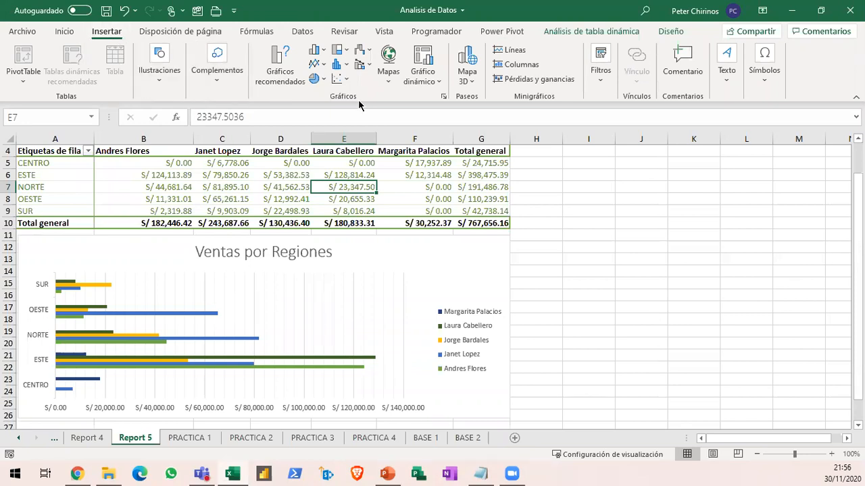
pyautogui.click(594, 88)
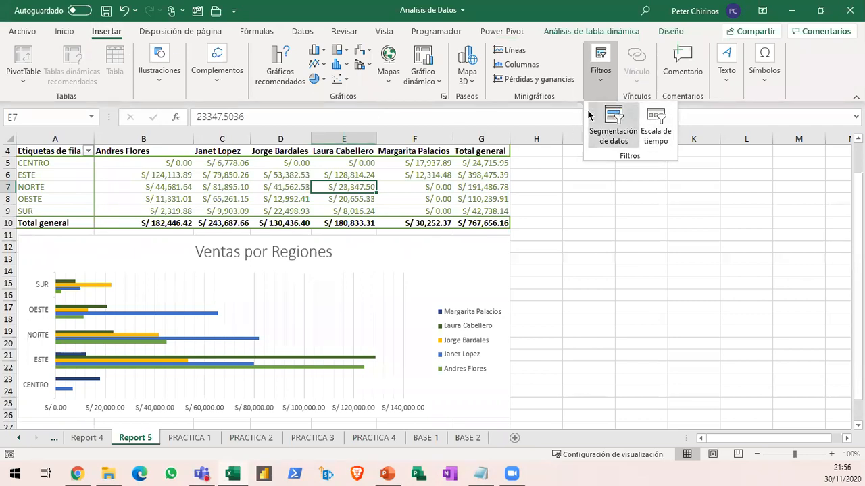
pyautogui.click(332, 175)
pyautogui.click(332, 174)
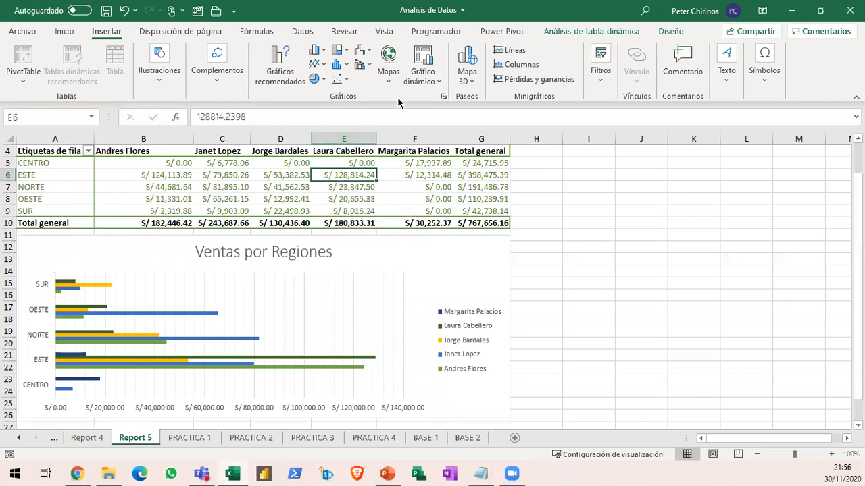
pyautogui.click(294, 164)
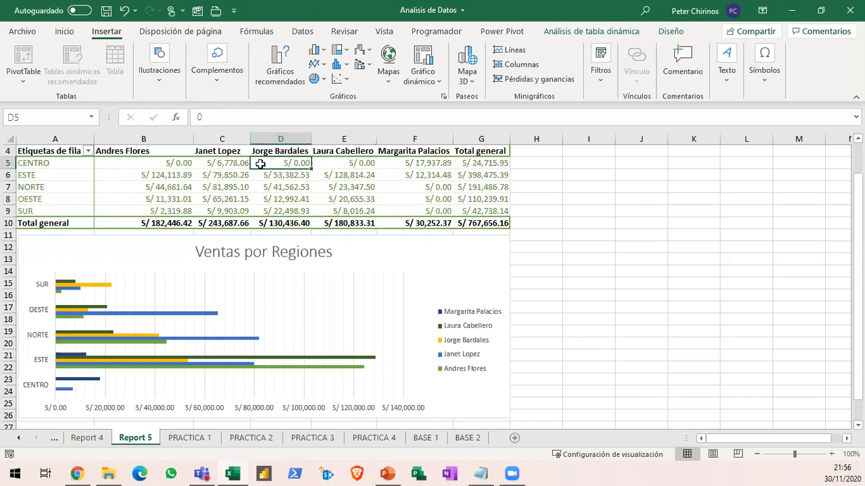
pyautogui.click(227, 164)
pyautogui.click(291, 164)
pyautogui.click(337, 163)
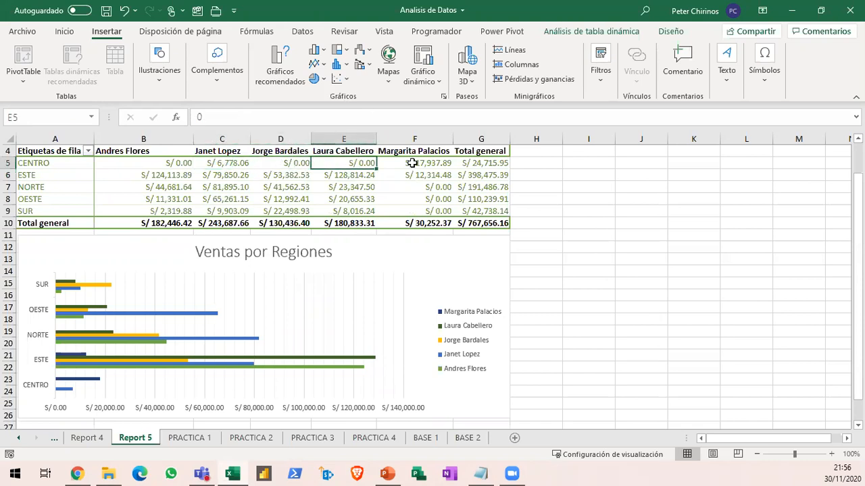
pyautogui.click(413, 164)
pyautogui.click(415, 174)
pyautogui.click(333, 174)
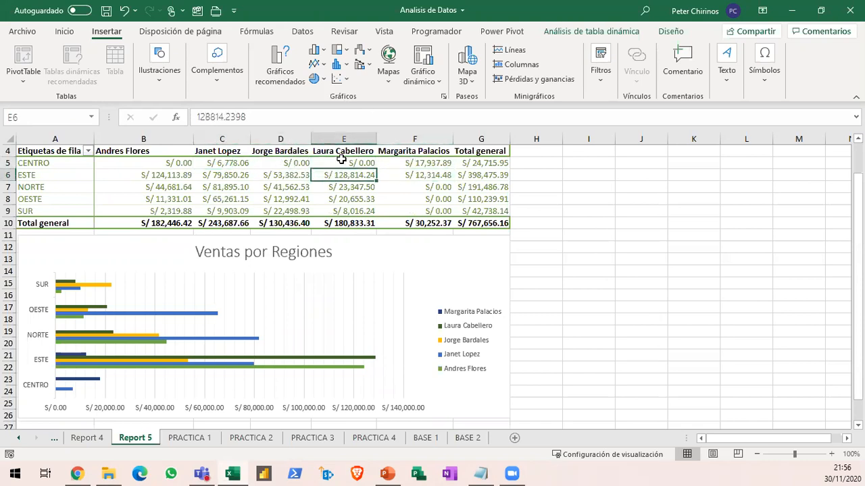
pyautogui.click(341, 163)
pyautogui.click(291, 163)
pyautogui.click(230, 165)
pyautogui.click(228, 174)
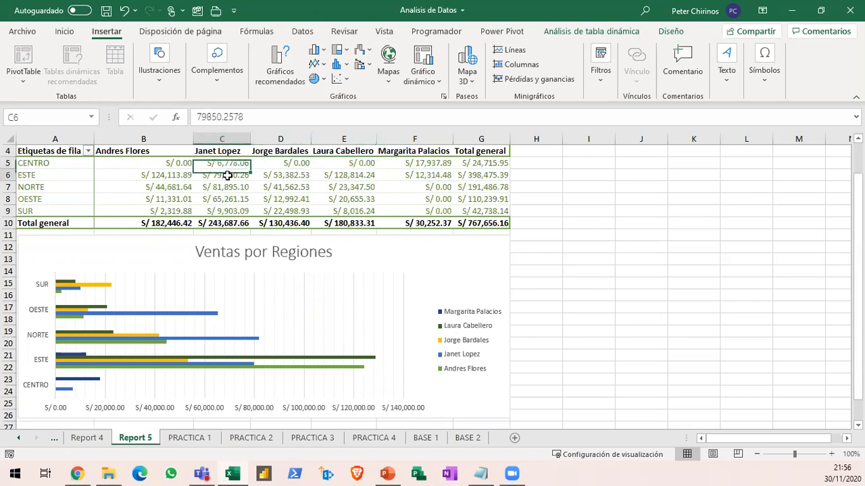
pyautogui.click(280, 174)
pyautogui.click(350, 176)
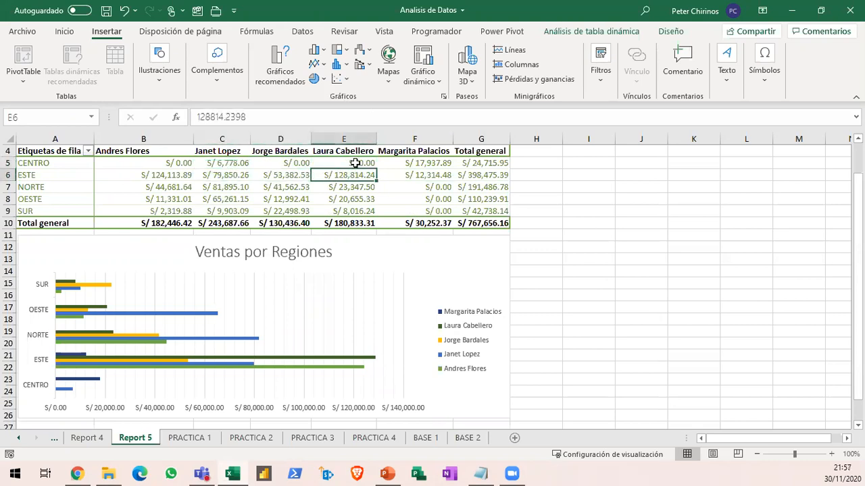
pyautogui.click(352, 164)
pyautogui.click(289, 163)
pyautogui.click(231, 164)
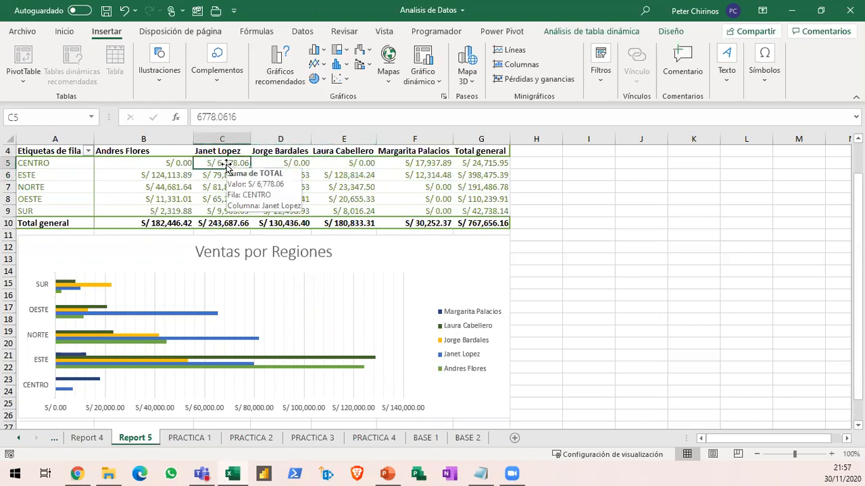
pyautogui.click(171, 164)
pyautogui.click(168, 176)
pyautogui.click(234, 176)
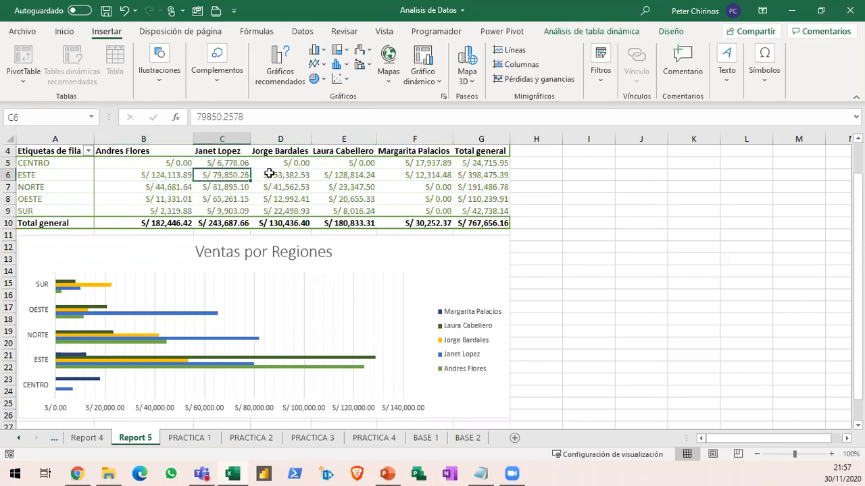
pyautogui.click(269, 174)
pyautogui.click(339, 173)
pyautogui.click(403, 175)
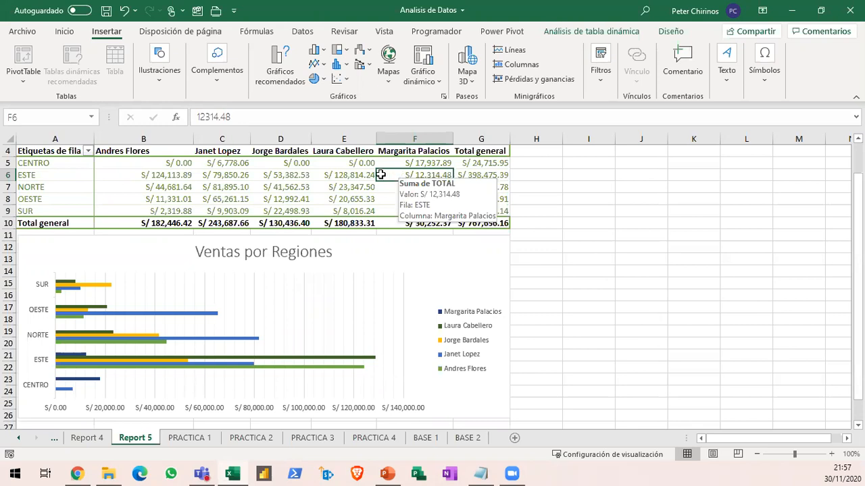
pyautogui.click(346, 175)
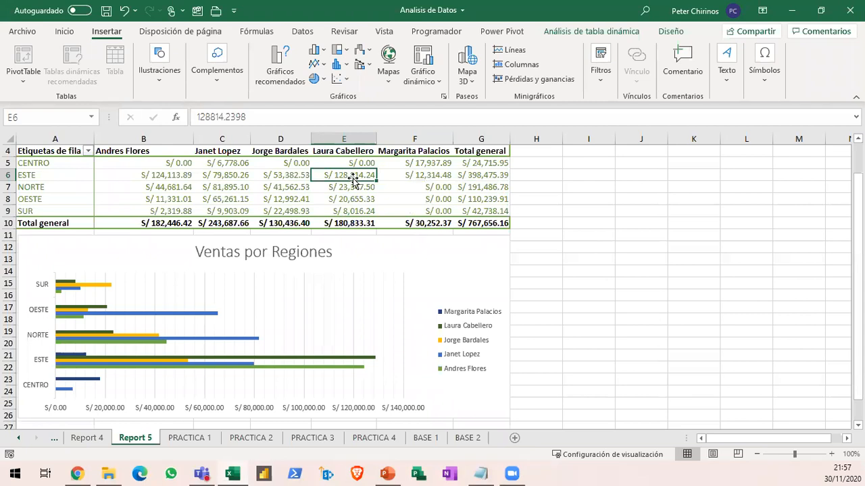
# Insert slicers for the REGION, LINEA and REPRESENTANTE fields of the pivot table
pyautogui.click(610, 31)
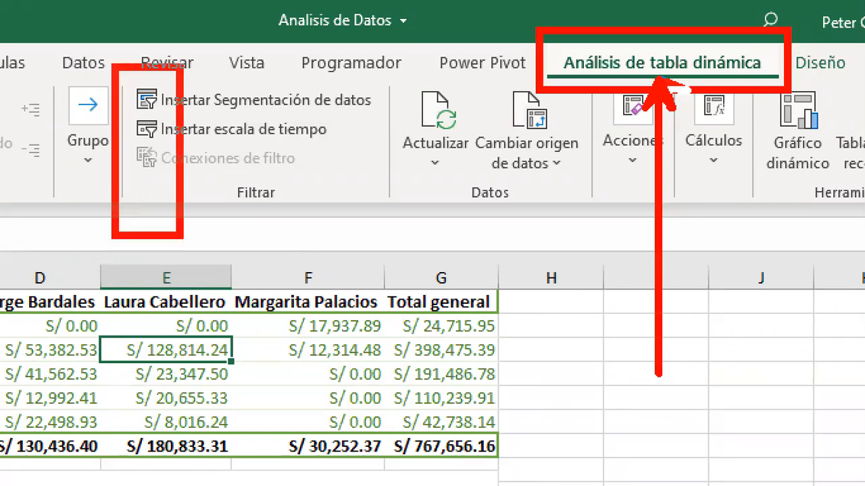
pyautogui.moveTo(213, 178); pyautogui.dragTo(312, 207)
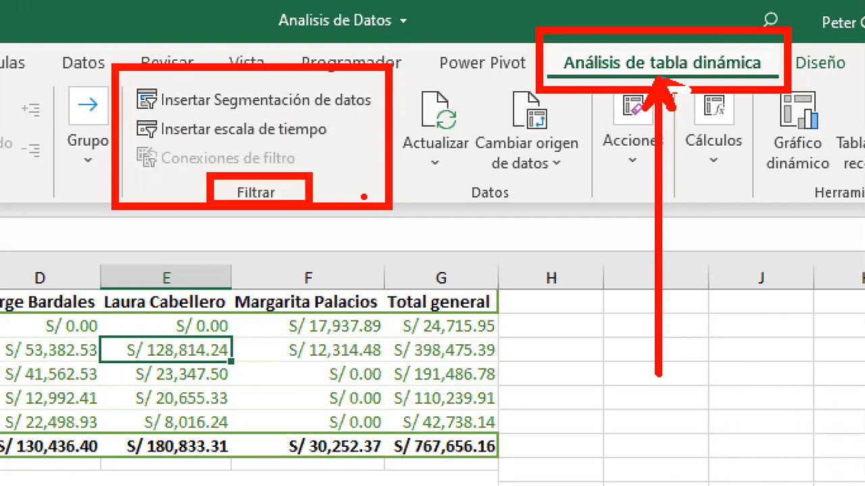
pyautogui.press('b')
pyautogui.moveTo(124, 69)
pyautogui.mouseDown()
pyautogui.moveTo(129, 82)
pyautogui.moveTo(330, 128)
pyautogui.moveTo(382, 112)
pyautogui.moveTo(544, 354)
pyautogui.moveTo(610, 254)
pyautogui.mouseUp()
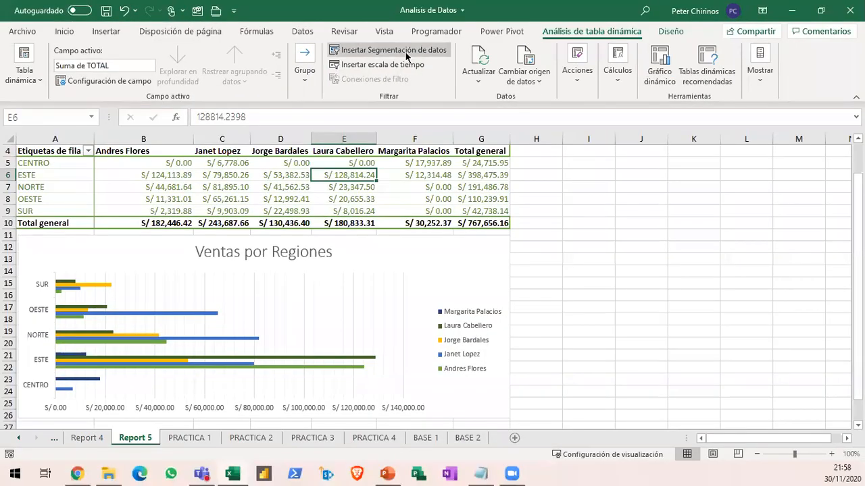
pyautogui.click(263, 100)
pyautogui.moveTo(512, 187); pyautogui.dragTo(593, 159)
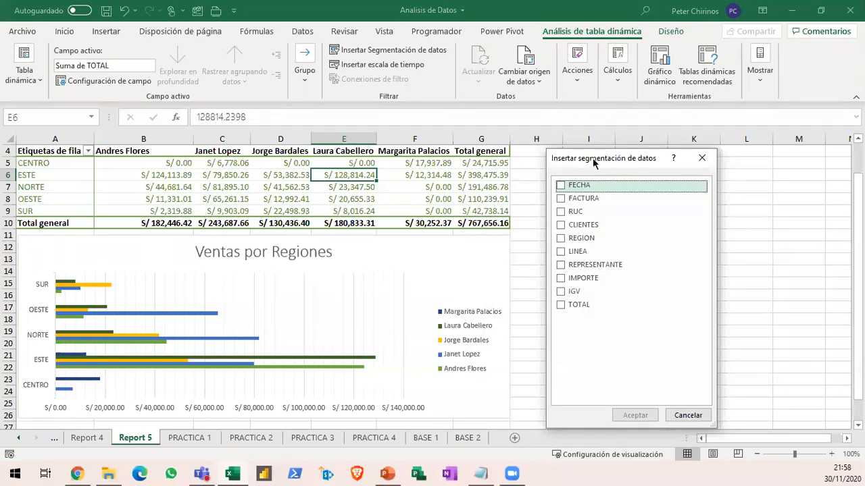
pyautogui.click(560, 266)
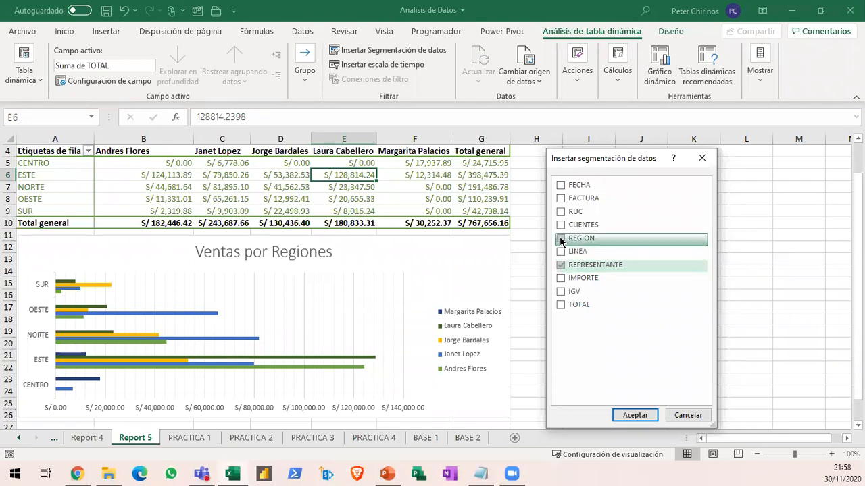
pyautogui.click(560, 240)
pyautogui.click(561, 252)
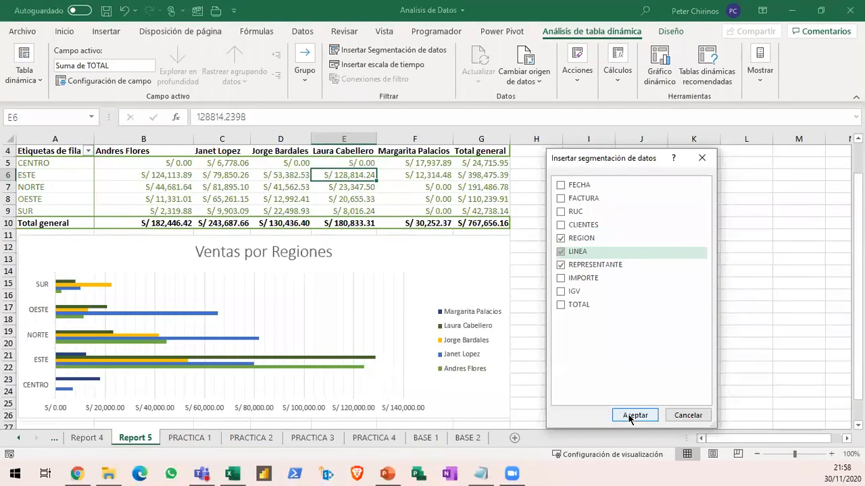
pyautogui.click(633, 416)
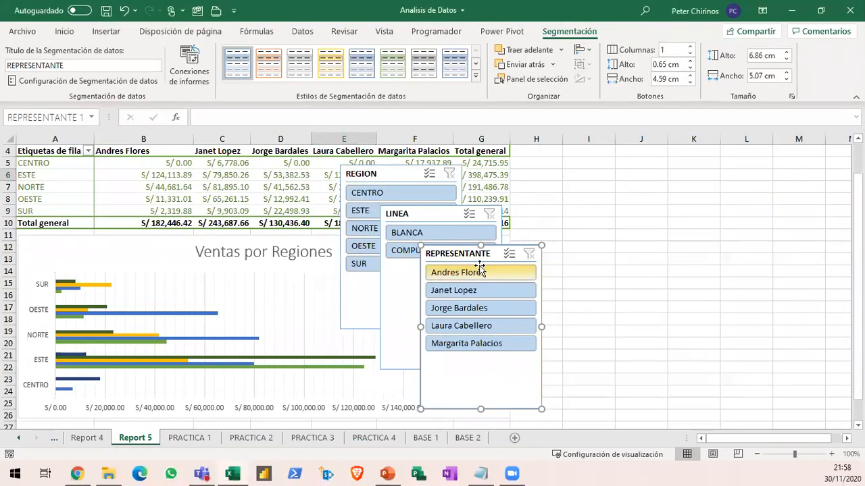
# Move the REPRESENTANTE slicer beside the pivot table, LINEA to its right and REGION below LINEA
pyautogui.moveTo(471, 251); pyautogui.dragTo(593, 153)
pyautogui.moveTo(419, 214); pyautogui.dragTo(708, 154)
pyautogui.moveTo(392, 174); pyautogui.dragTo(493, 226)
pyautogui.moveTo(610, 240); pyautogui.dragTo(725, 263)
# Shorten the slicers to about 3 cm for LINEA, 5.2 cm for REPRESENTANTE and 4.9 cm for REGION, placing REGION directly below LINEA
pyautogui.click(738, 311)
pyautogui.moveTo(734, 312); pyautogui.dragTo(734, 220)
pyautogui.moveTo(730, 256); pyautogui.dragTo(730, 235)
pyautogui.click(633, 294)
pyautogui.moveTo(603, 310); pyautogui.dragTo(604, 272)
pyautogui.click(716, 340)
pyautogui.moveTo(730, 389); pyautogui.dragTo(732, 342)
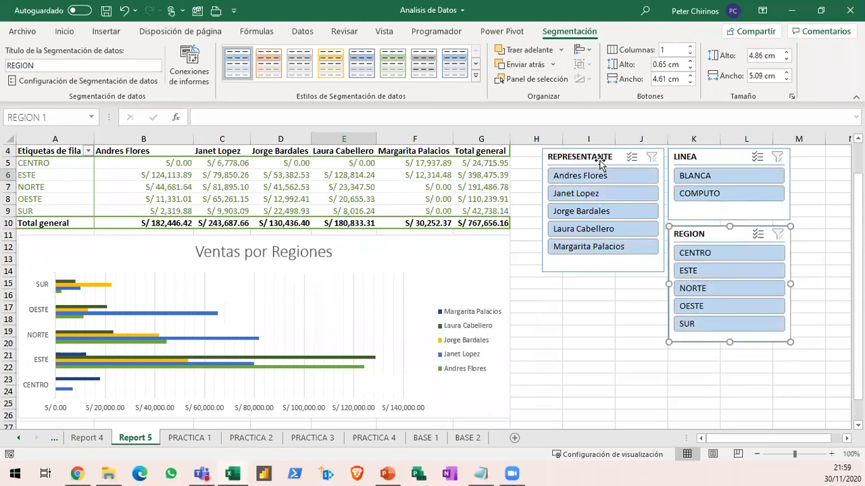
pyautogui.click(598, 312)
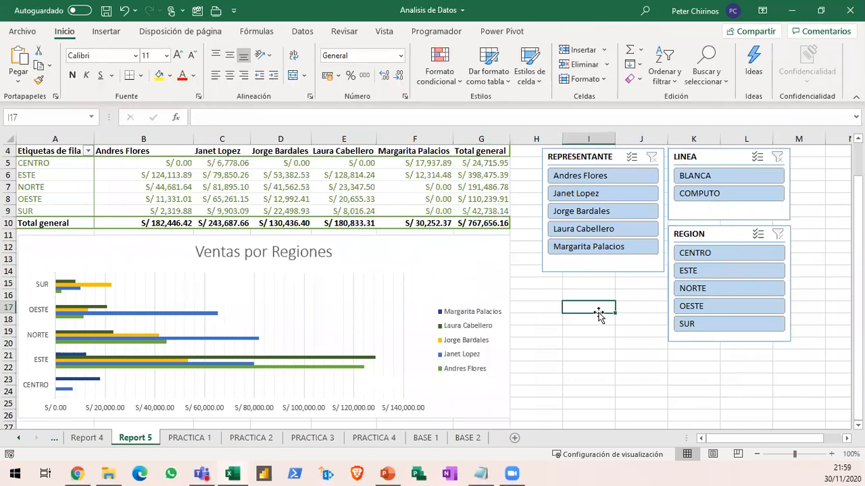
pyautogui.scroll(1, 598, 312)
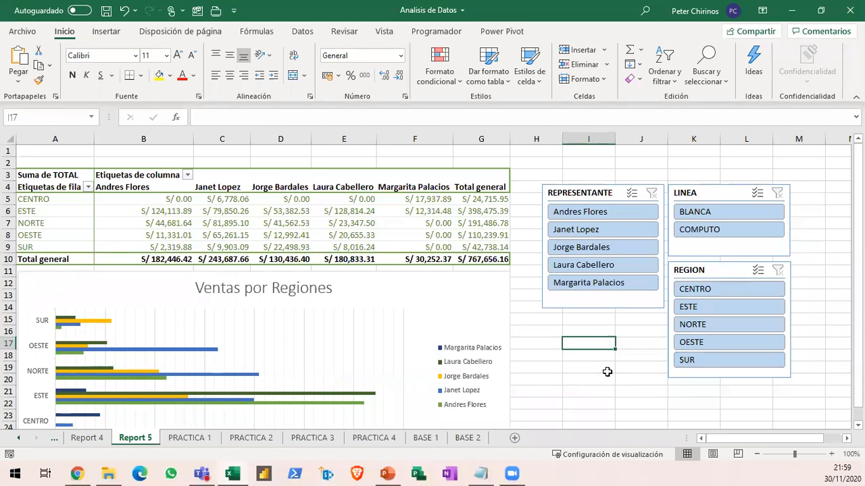
pyautogui.scroll(-1, 574, 391)
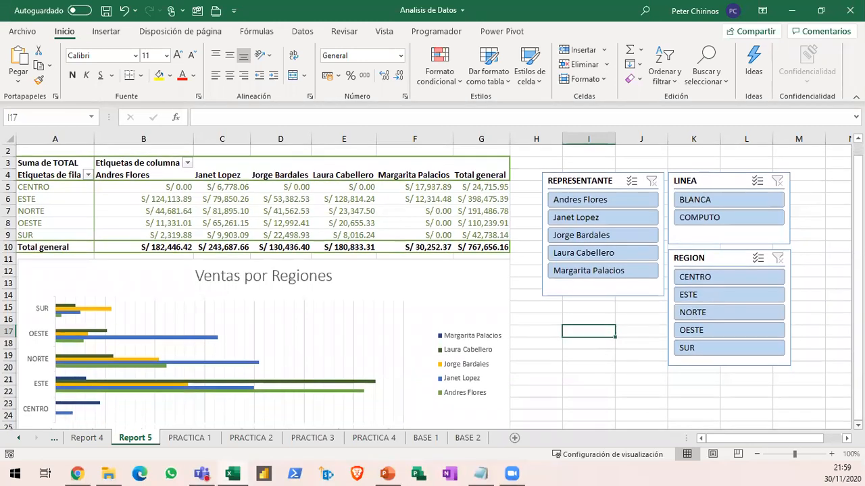
# Apply the green style from the Oscuro group to the REPRESENTANTE slicer
pyautogui.click(585, 186)
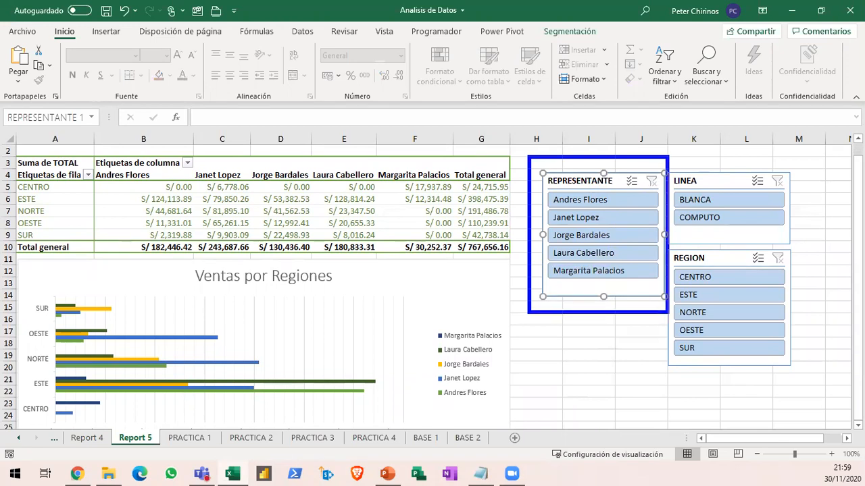
pyautogui.moveTo(595, 284)
pyautogui.mouseDown()
pyautogui.moveTo(597, 400)
pyautogui.moveTo(633, 352)
pyautogui.mouseUp()
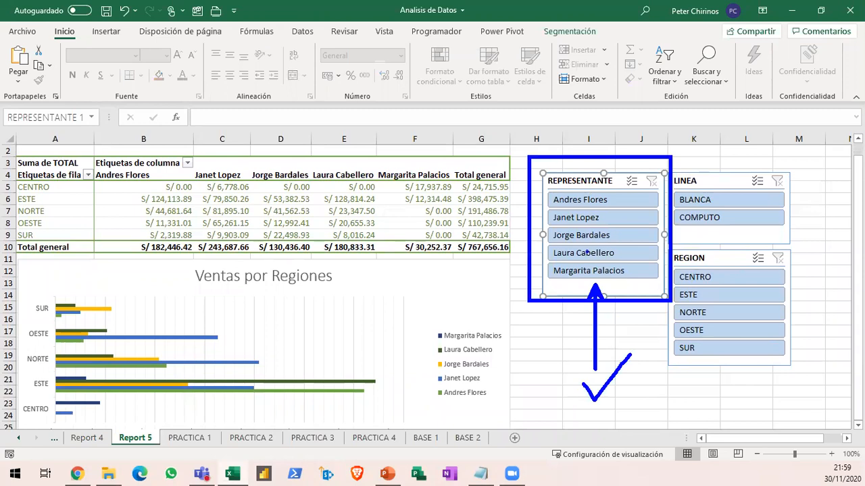
pyautogui.moveTo(531, 15)
pyautogui.mouseDown()
pyautogui.moveTo(613, 55)
pyautogui.moveTo(599, 43)
pyautogui.moveTo(598, 170)
pyautogui.mouseUp()
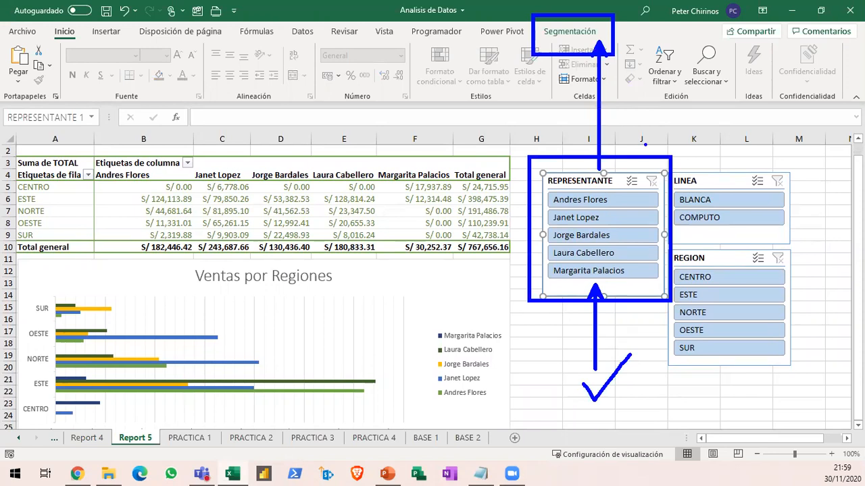
pyautogui.press('Escape')
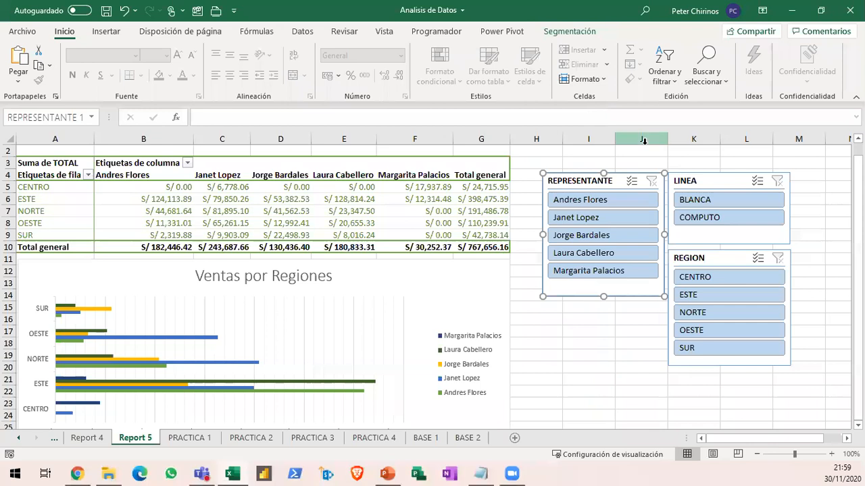
pyautogui.click(577, 36)
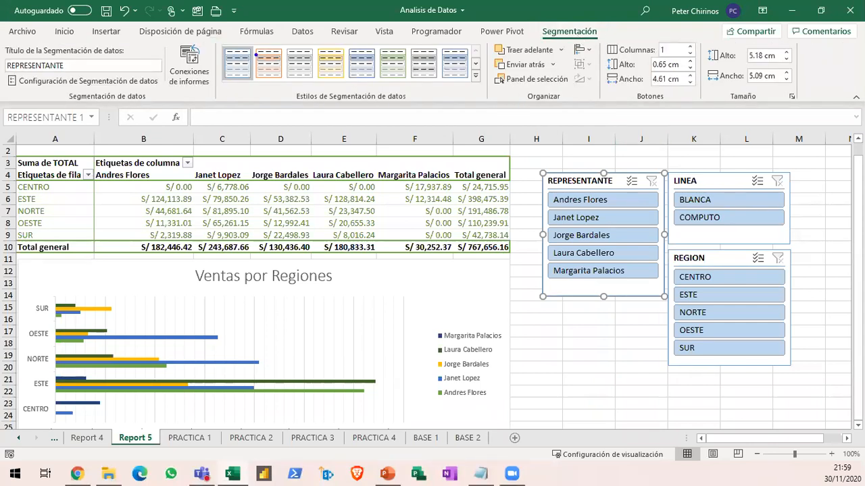
pyautogui.moveTo(210, 39)
pyautogui.mouseDown()
pyautogui.moveTo(412, 91)
pyautogui.moveTo(497, 88)
pyautogui.moveTo(447, 102)
pyautogui.moveTo(447, 145)
pyautogui.mouseUp()
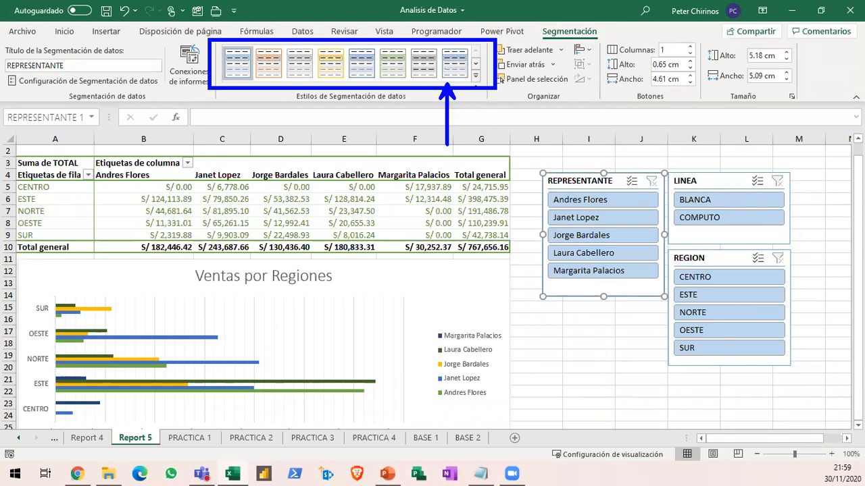
pyautogui.press('Escape')
pyautogui.click(476, 77)
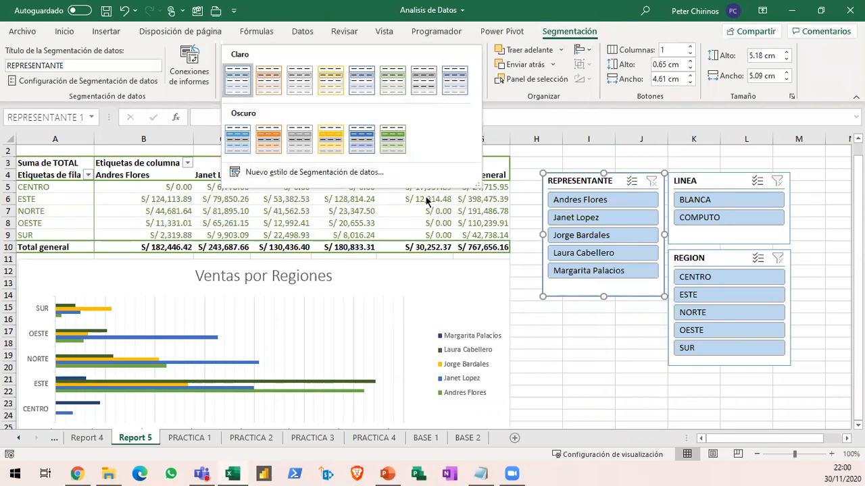
pyautogui.click(393, 79)
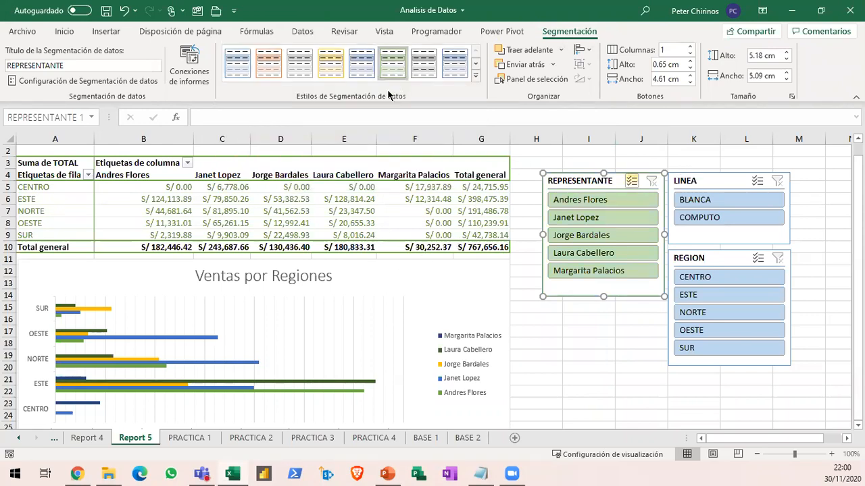
pyautogui.click(475, 76)
pyautogui.click(393, 139)
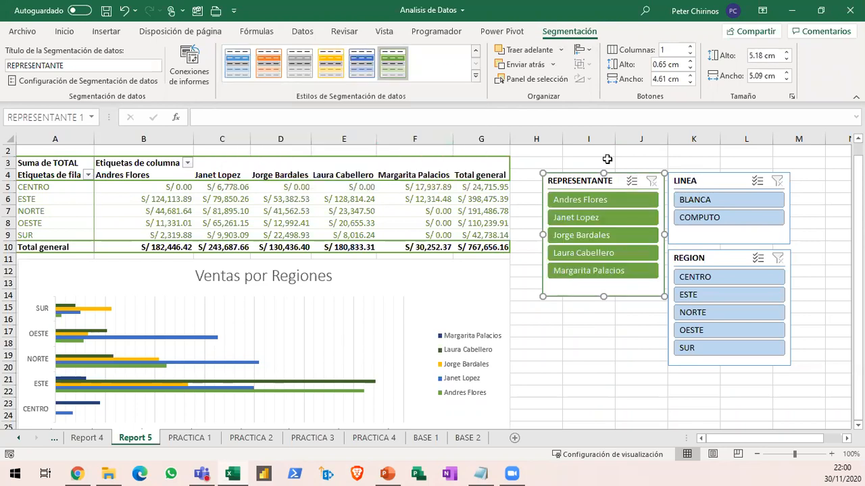
# Apply the same dark green slicer style to the LINEA and REGION slicers
pyautogui.click(685, 177)
pyautogui.click(392, 62)
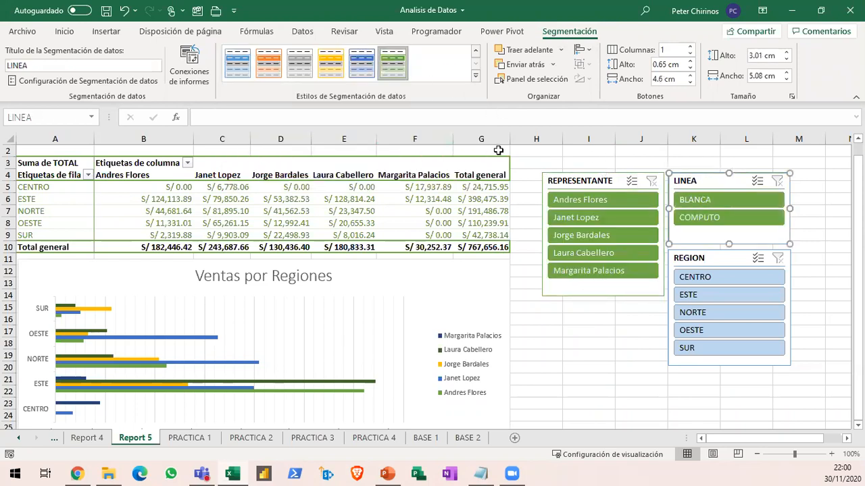
pyautogui.click(398, 65)
pyautogui.click(446, 222)
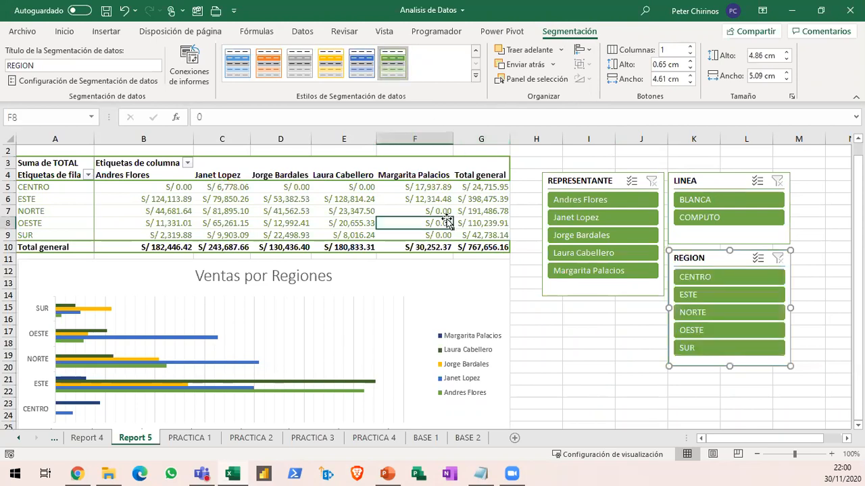
# Give the pivot chart's chart area a green outline
pyautogui.click(480, 293)
pyautogui.click(724, 31)
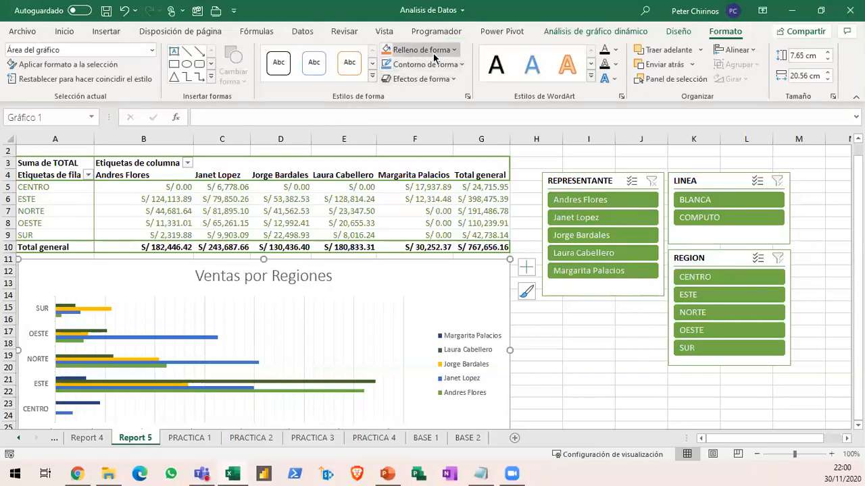
pyautogui.click(429, 65)
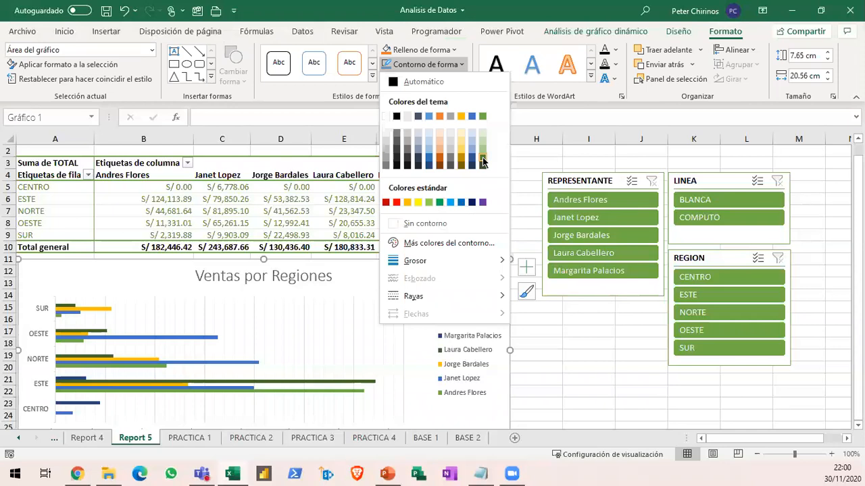
pyautogui.click(440, 202)
pyautogui.click(531, 222)
pyautogui.click(492, 296)
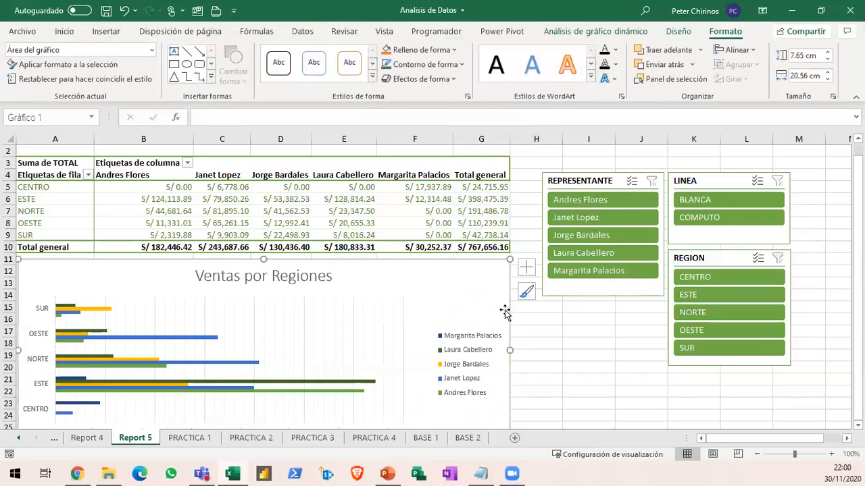
pyautogui.click(570, 323)
# Format the chart title Ventas por Regiones in green bold text
pyautogui.click(309, 276)
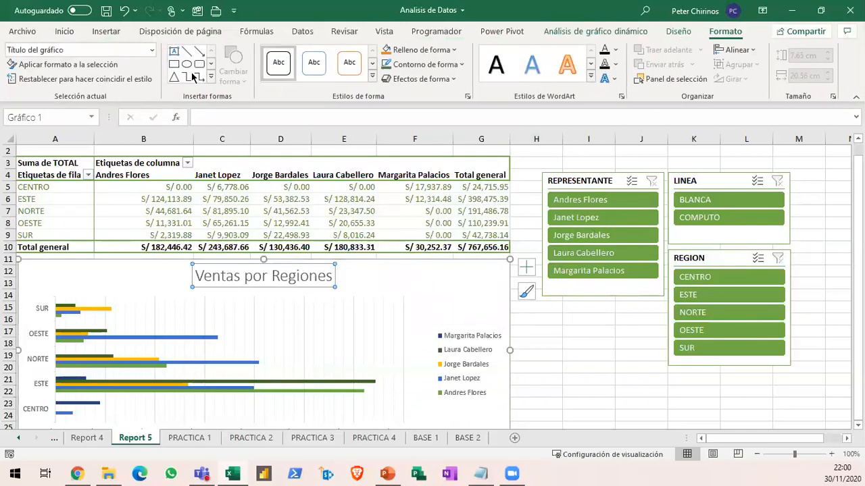
pyautogui.click(64, 31)
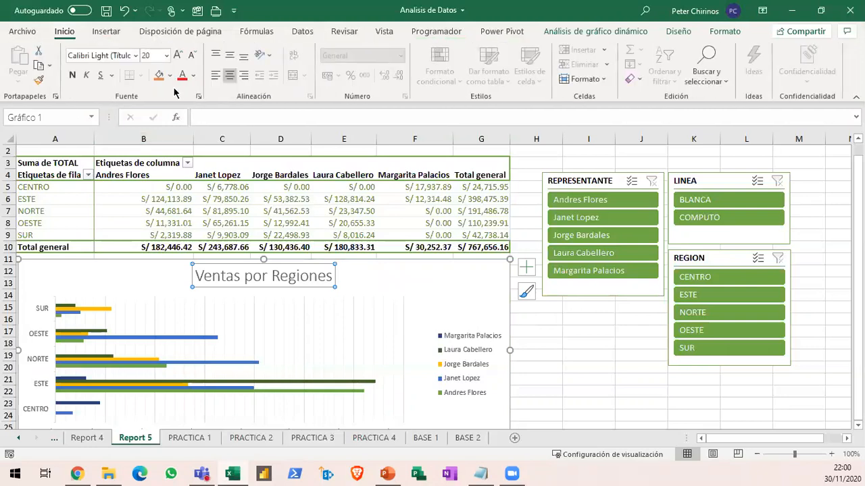
pyautogui.click(194, 80)
pyautogui.press('Escape')
pyautogui.click(72, 75)
pyautogui.click(565, 345)
pyautogui.click(551, 331)
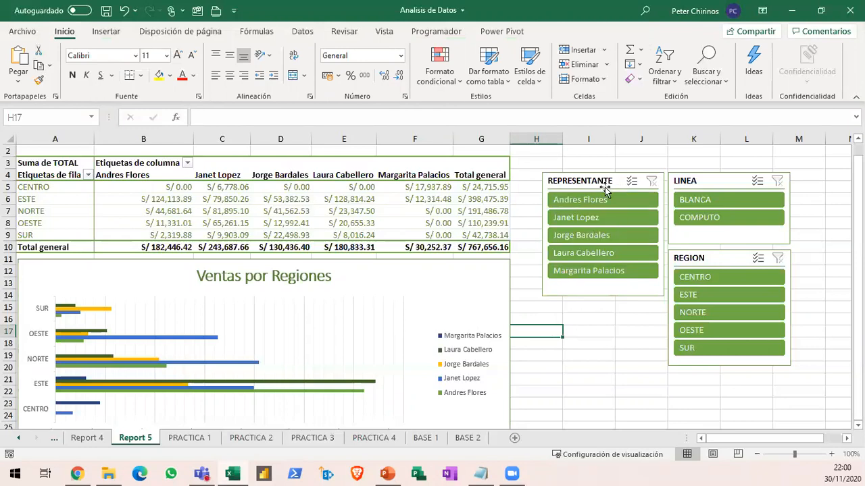
pyautogui.click(409, 212)
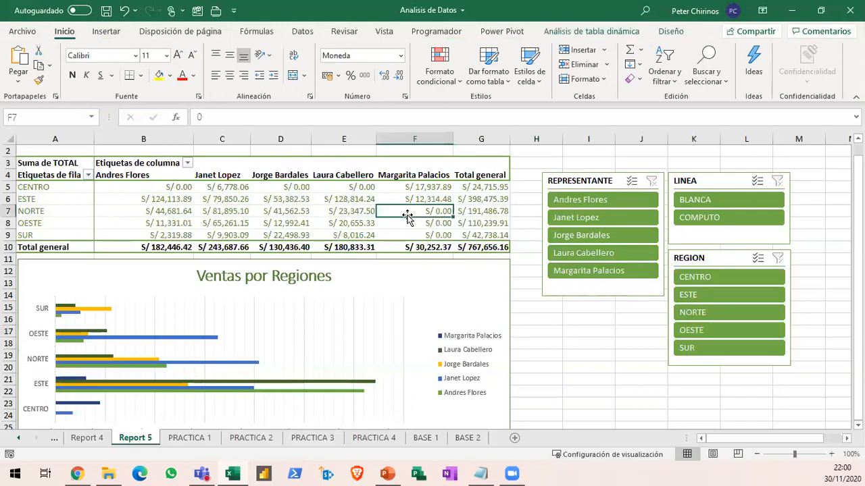
pyautogui.click(451, 280)
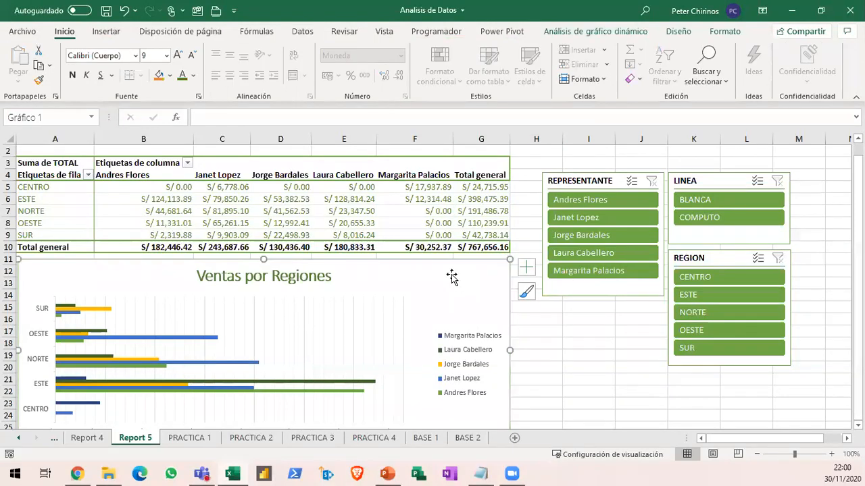
pyautogui.click(433, 212)
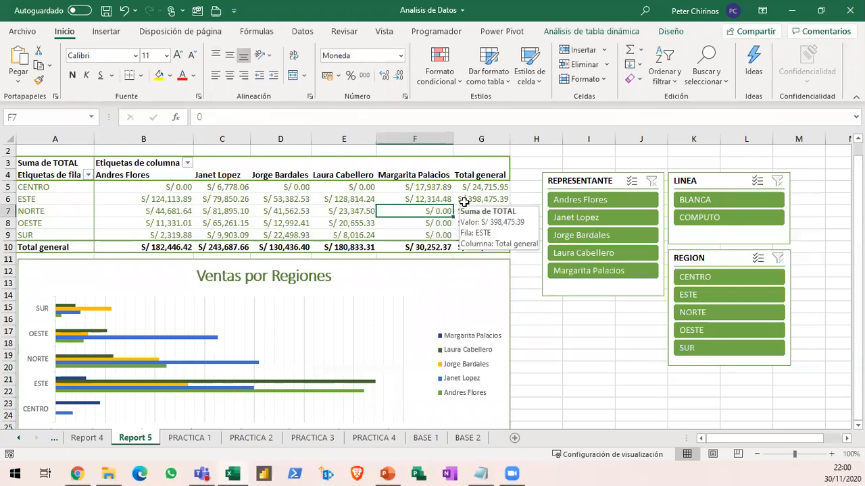
# Filter the Report 5 pivot table and chart to BLANCA with the LINEA slicer and review the chart
pyautogui.click(737, 202)
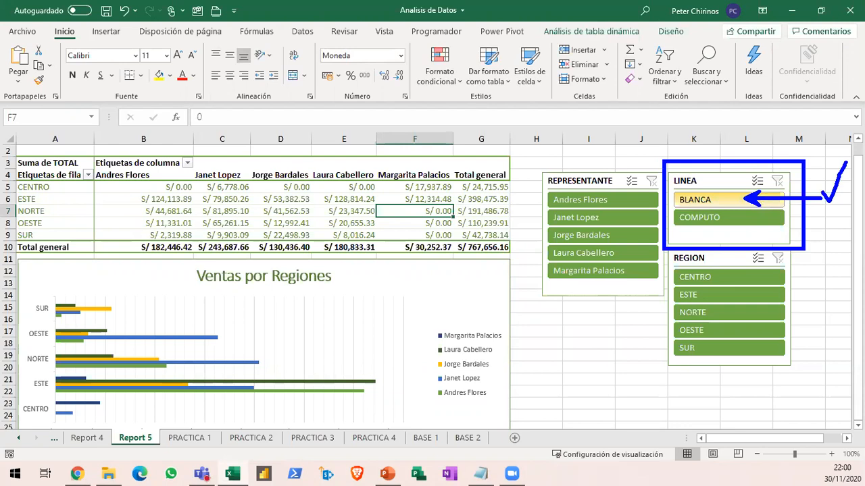
pyautogui.click(758, 200)
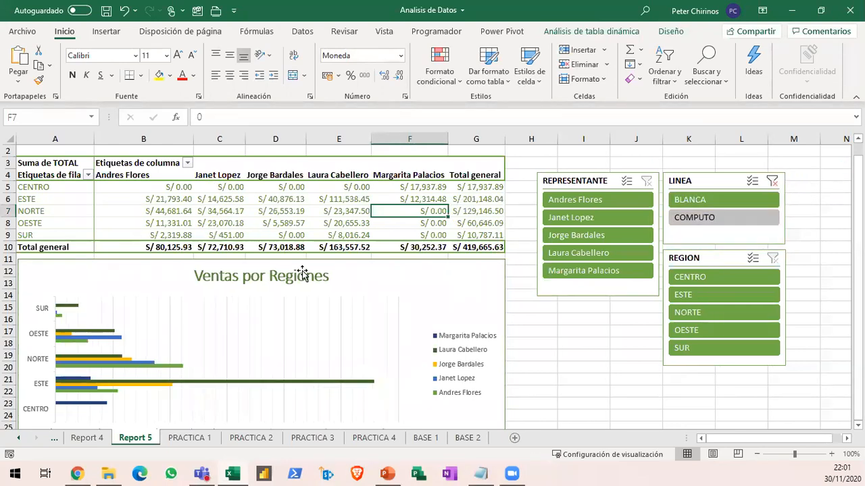
pyautogui.scroll(-2, 302, 273)
pyautogui.scroll(3, 302, 273)
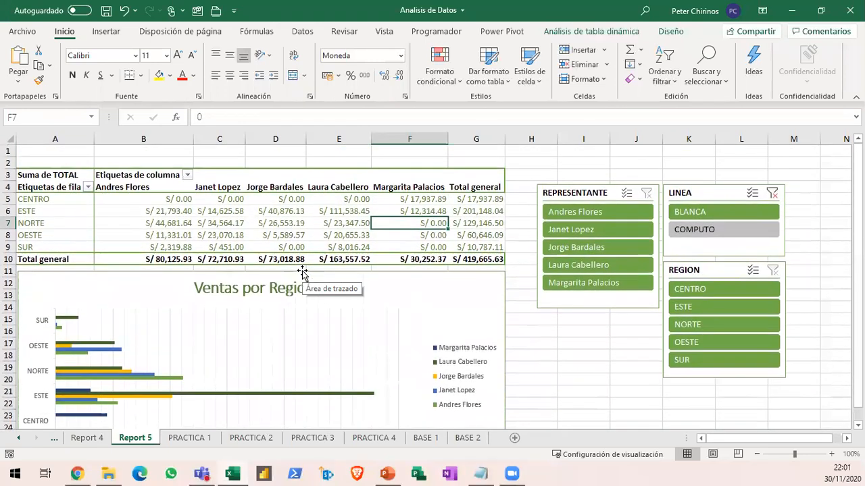
pyautogui.scroll(-2, 302, 273)
pyautogui.scroll(1, 302, 273)
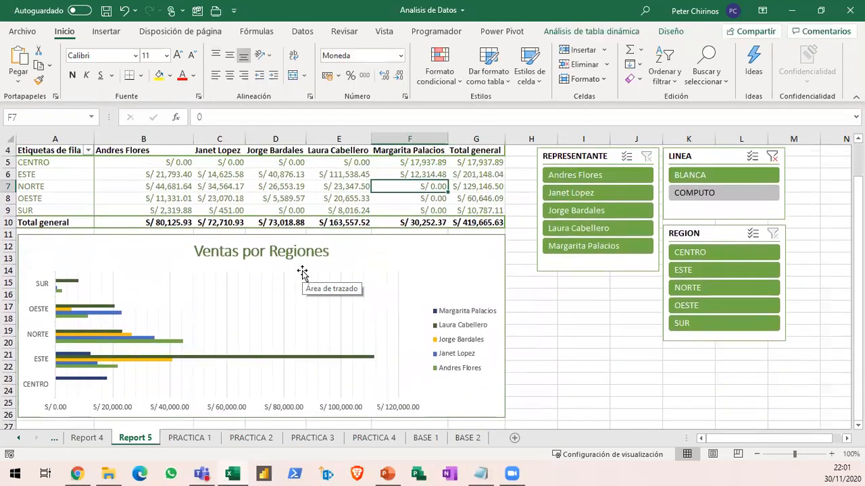
pyautogui.scroll(1, 302, 273)
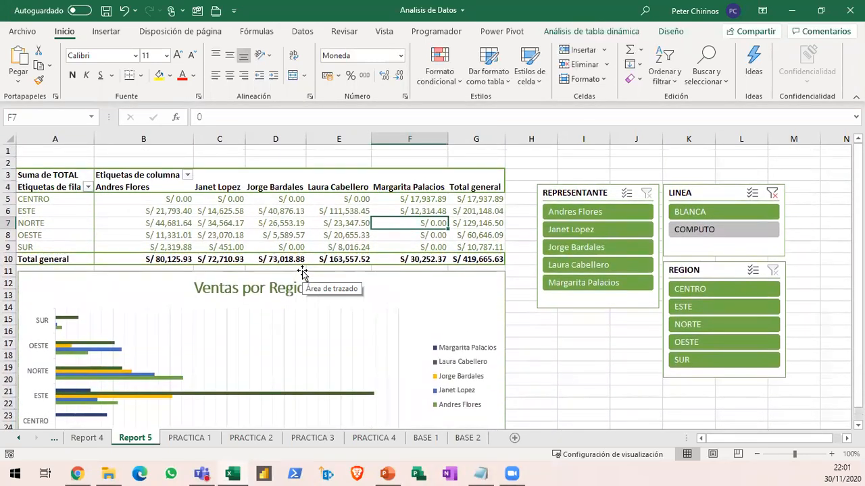
# Filter the pivot table and chart to COMPUTO with the LINEA slicer, then clear that slicer's filter
pyautogui.click(718, 233)
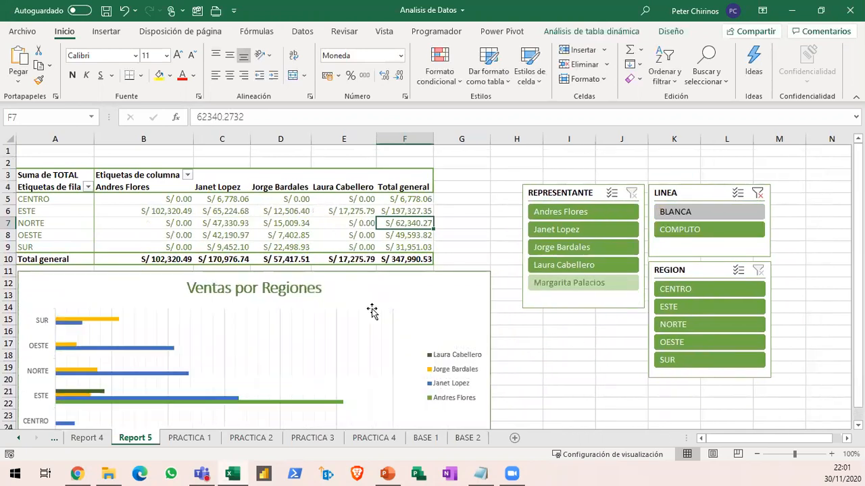
pyautogui.scroll(-2, 372, 312)
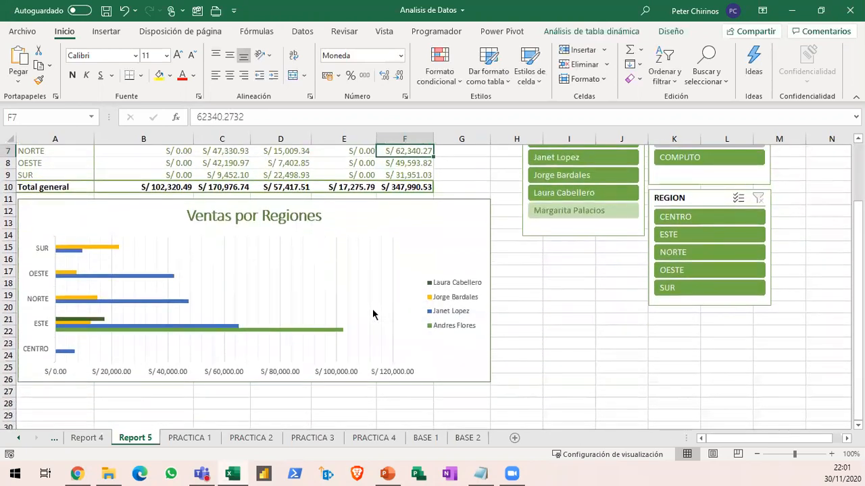
pyautogui.scroll(2, 372, 313)
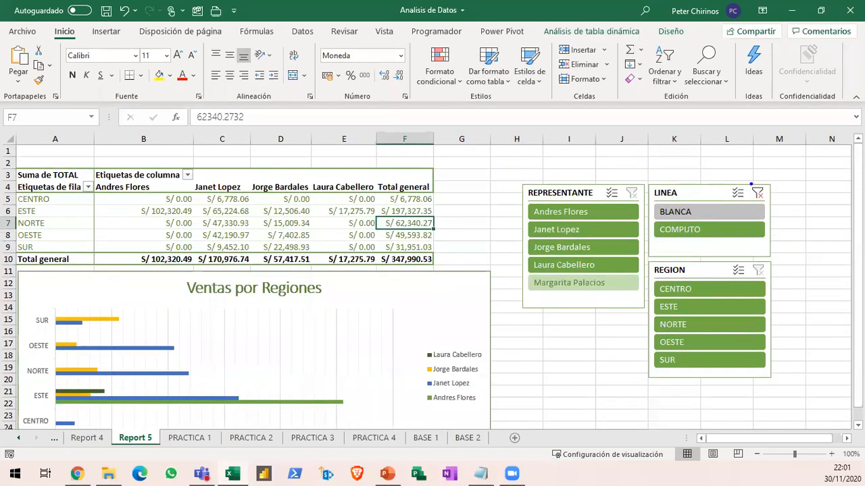
pyautogui.moveTo(745, 179); pyautogui.dragTo(777, 208)
pyautogui.moveTo(779, 176); pyautogui.dragTo(821, 120)
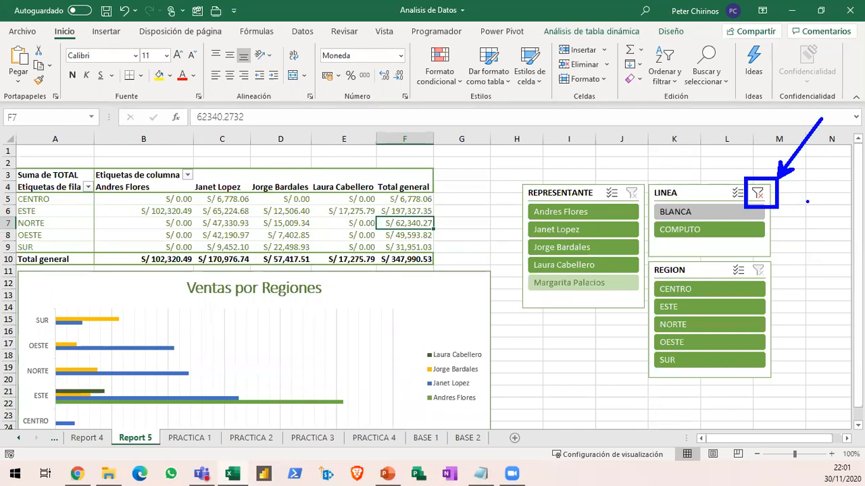
pyautogui.click(758, 194)
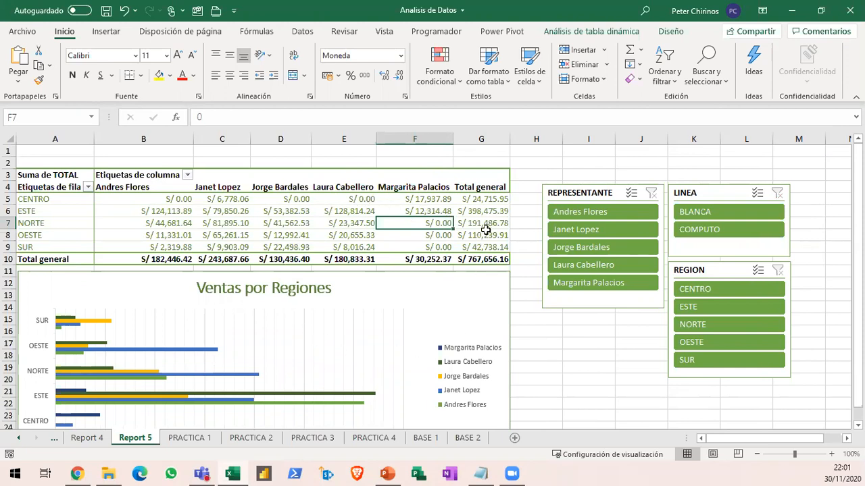
# Select the REPRESENTANTE slicer and display its slicer options
pyautogui.click(587, 199)
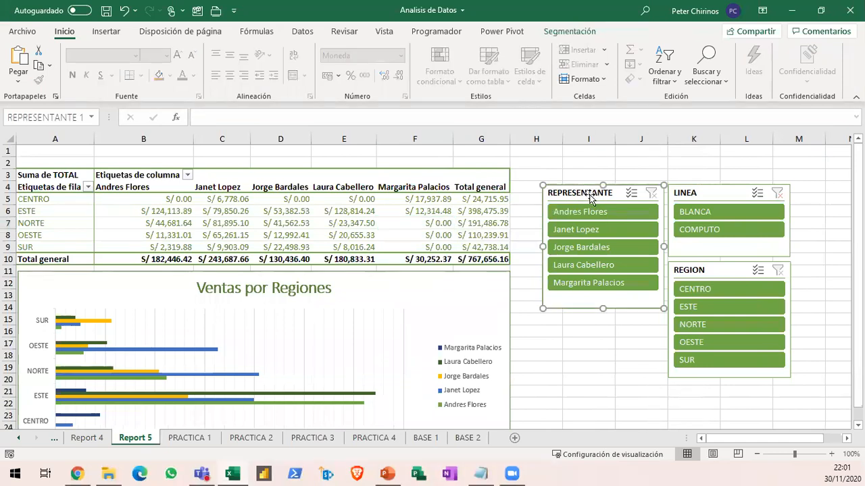
pyautogui.hotkey('ctrl', '2')
pyautogui.moveTo(530, 169)
pyautogui.mouseDown()
pyautogui.moveTo(663, 310)
pyautogui.moveTo(660, 332)
pyautogui.mouseUp()
pyautogui.moveTo(597, 310); pyautogui.dragTo(603, 372)
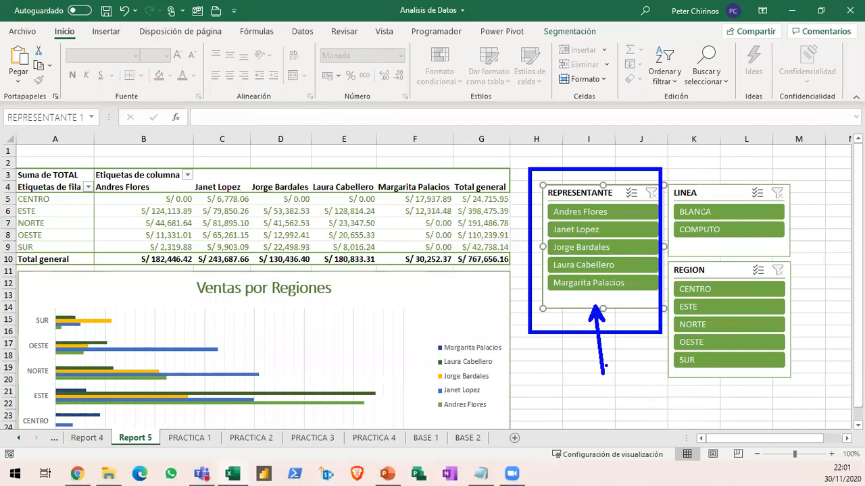
pyautogui.moveTo(538, 18)
pyautogui.mouseDown()
pyautogui.moveTo(567, 48)
pyautogui.moveTo(607, 52)
pyautogui.mouseUp()
pyautogui.press('Escape')
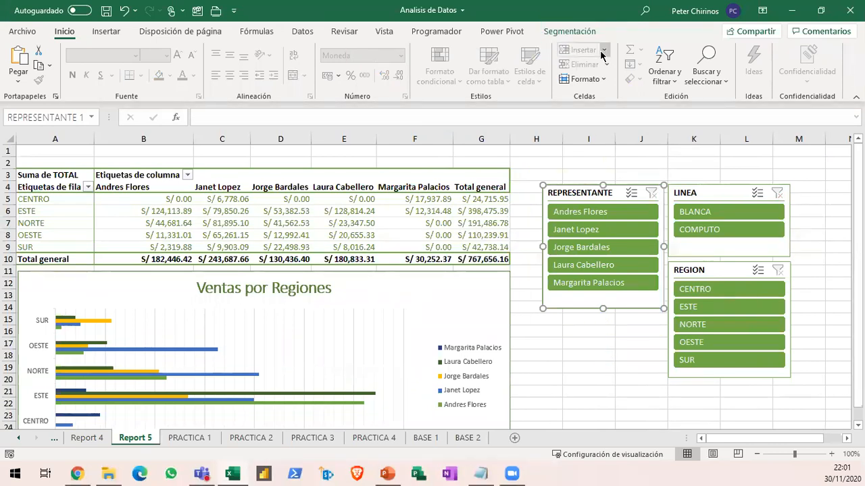
pyautogui.click(571, 32)
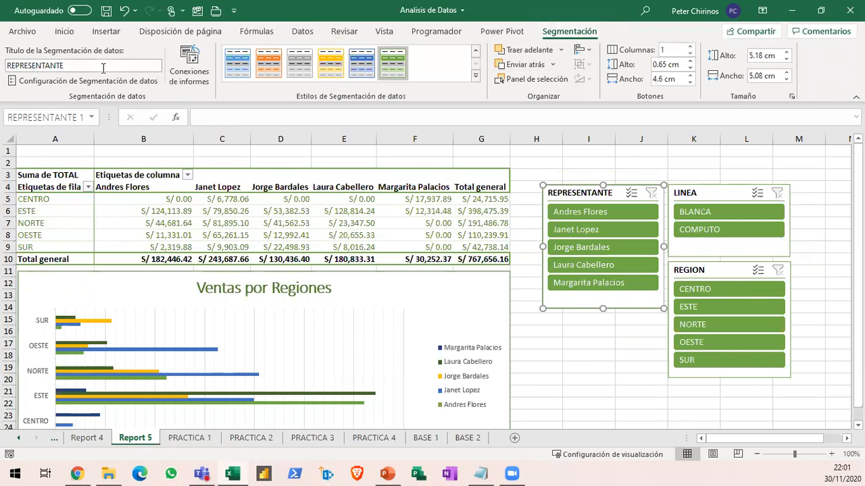
pyautogui.moveTo(2, 35)
pyautogui.mouseDown()
pyautogui.moveTo(52, 79)
pyautogui.moveTo(216, 104)
pyautogui.mouseUp()
pyautogui.moveTo(57, 88)
pyautogui.mouseDown()
pyautogui.moveTo(86, 100)
pyautogui.moveTo(153, 103)
pyautogui.mouseUp()
pyautogui.moveTo(534, 168)
pyautogui.mouseDown()
pyautogui.moveTo(557, 246)
pyautogui.moveTo(652, 336)
pyautogui.moveTo(660, 331)
pyautogui.mouseUp()
pyautogui.moveTo(594, 316); pyautogui.dragTo(598, 362)
pyautogui.moveTo(586, 332); pyautogui.dragTo(604, 333)
pyautogui.moveTo(592, 393); pyautogui.dragTo(635, 403)
pyautogui.moveTo(537, 21); pyautogui.dragTo(622, 50)
pyautogui.moveTo(568, 46); pyautogui.dragTo(569, 174)
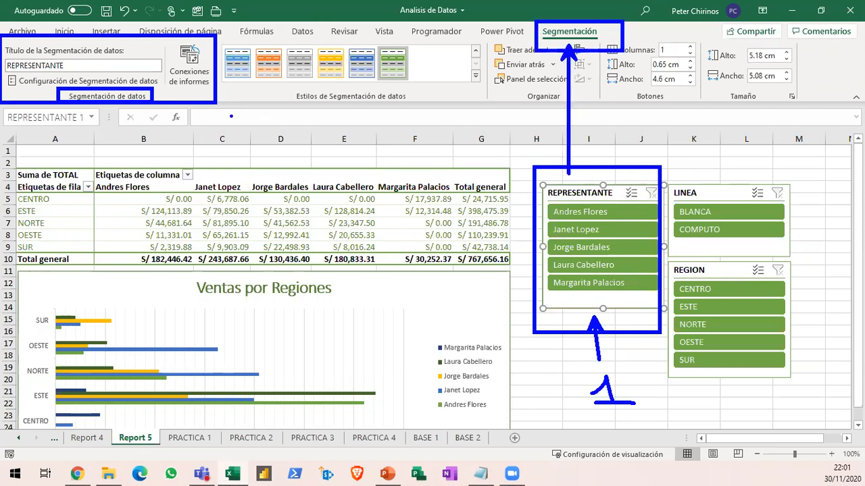
pyautogui.moveTo(112, 97); pyautogui.dragTo(111, 282)
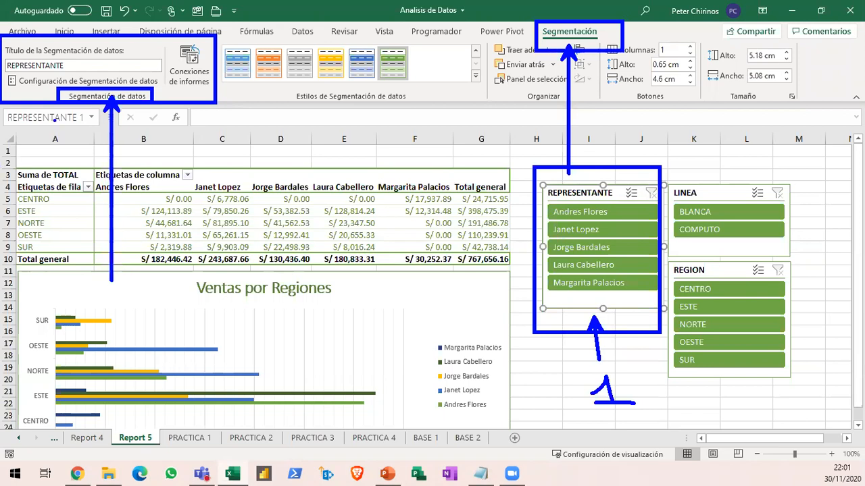
pyautogui.press('Escape')
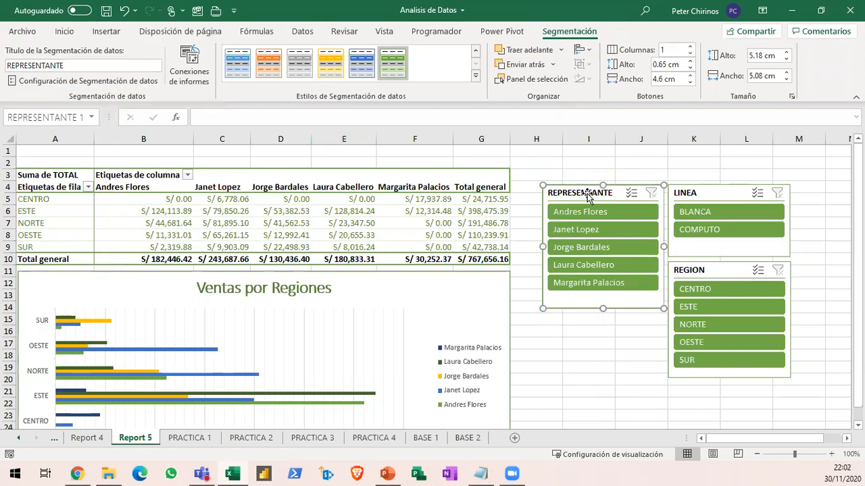
# Set the REPRESENTANTE slicer's caption to Filtro de Representante
pyautogui.click(83, 66)
pyautogui.write('Fil')
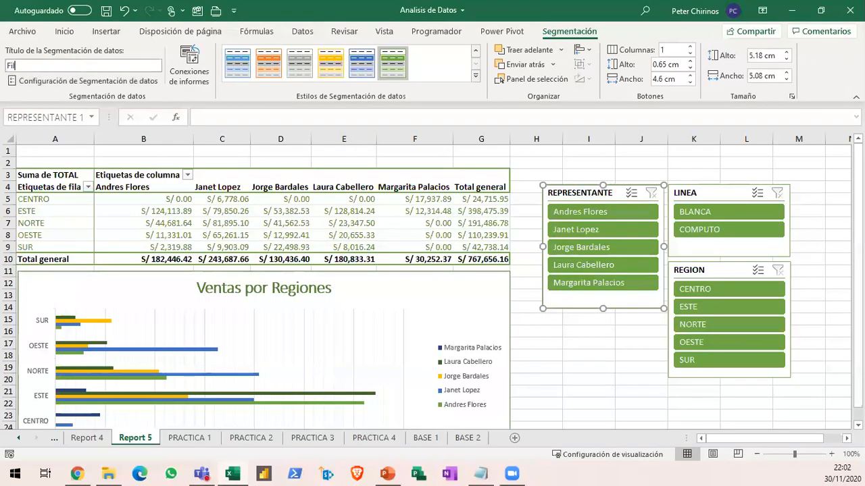
pyautogui.write('tro de Re')
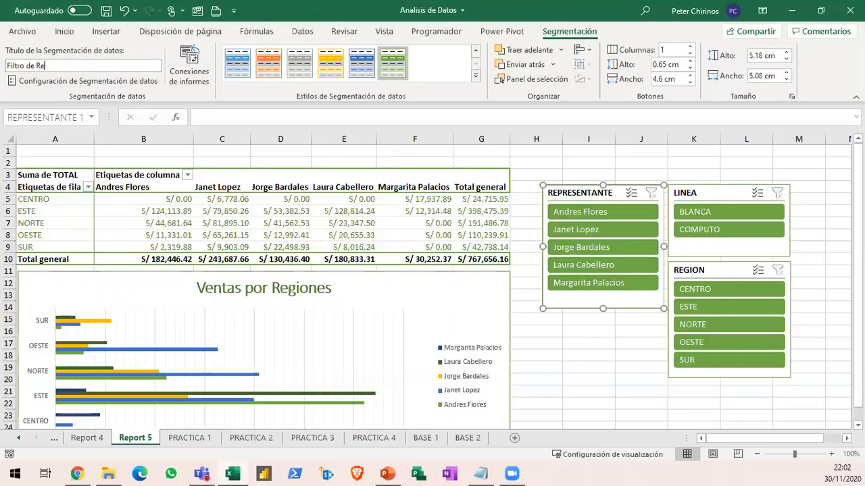
pyautogui.write('presentante')
pyautogui.press('Return')
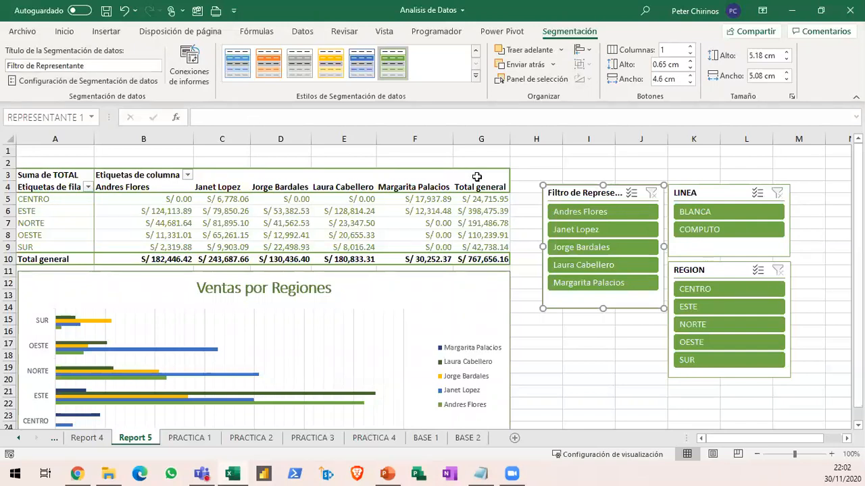
# Set the LINEA slicer's caption to Filtro por Linea
pyautogui.click(701, 194)
pyautogui.click(100, 66)
pyautogui.write('Filtrpo')
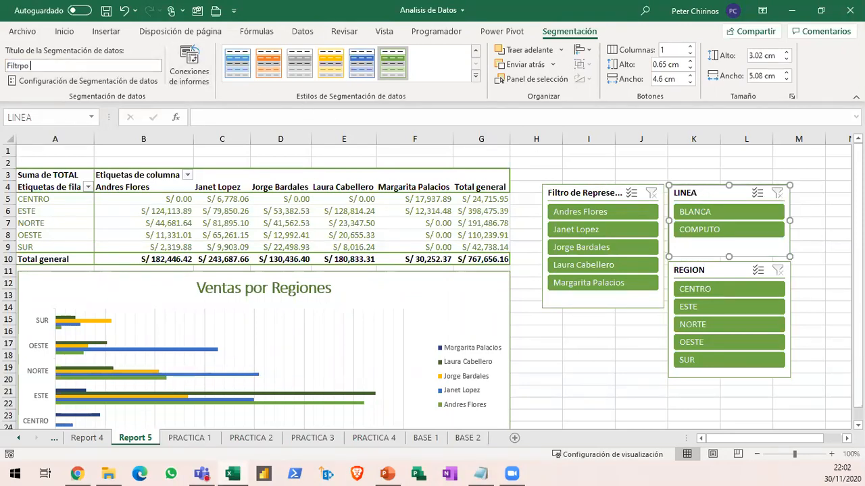
pyautogui.press('BackSpace')
pyautogui.press('BackSpace')
pyautogui.write('o por LIn')
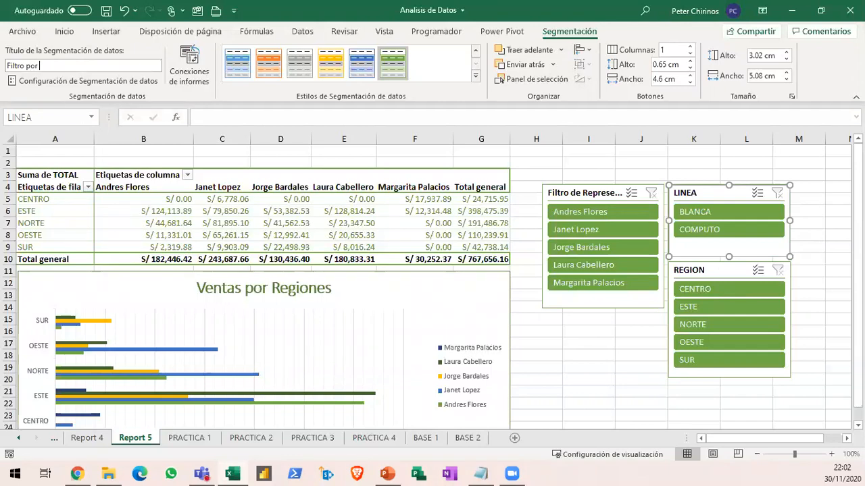
pyautogui.press('BackSpace')
pyautogui.press('BackSpace')
pyautogui.write('inea')
pyautogui.press('Return')
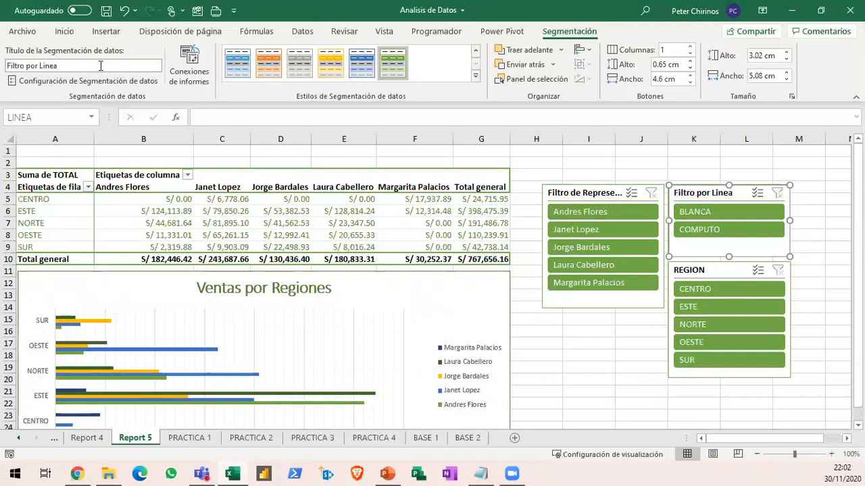
# Set the REGION slicer's caption to Filtro por Regiones
pyautogui.click(690, 270)
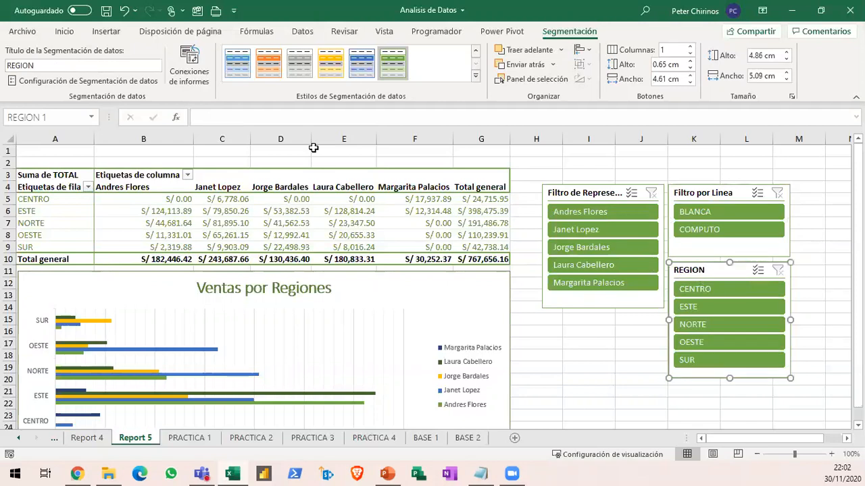
pyautogui.click(43, 64)
pyautogui.write('Fi')
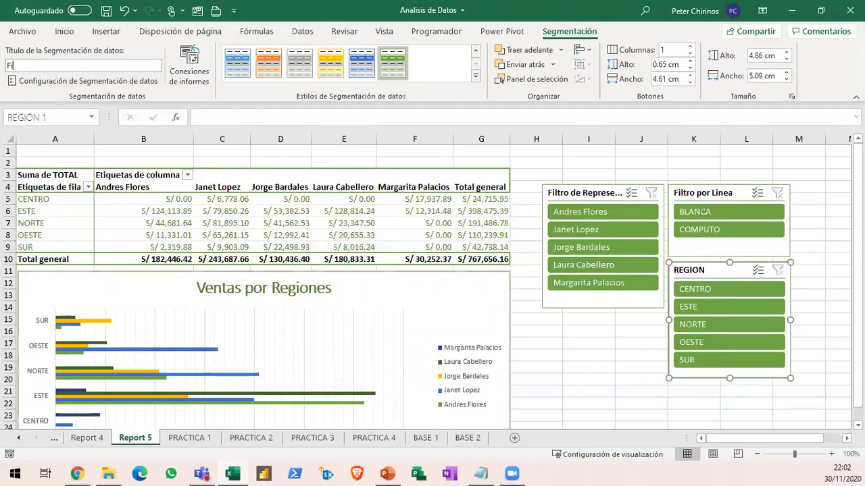
pyautogui.write('ltro por Te')
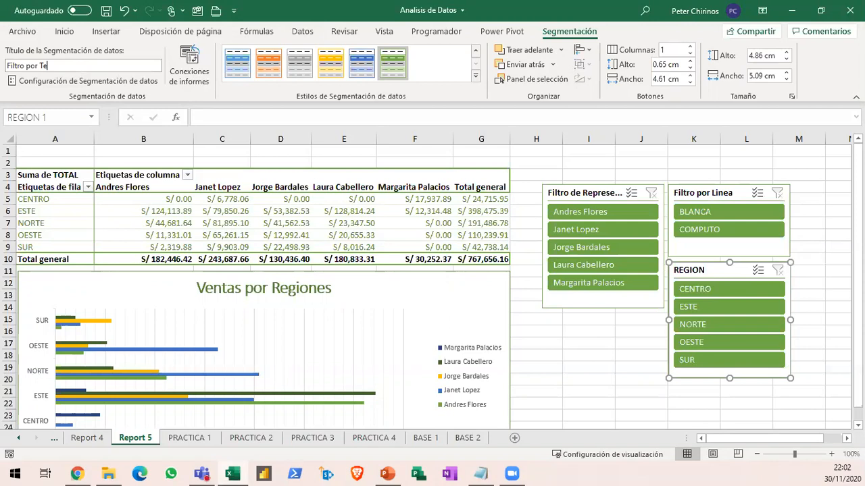
pyautogui.press('BackSpace')
pyautogui.press('BackSpace')
pyautogui.write('TRe')
pyautogui.press('BackSpace')
pyautogui.press('BackSpace')
pyautogui.press('BackSpace')
pyautogui.write('Regiones')
pyautogui.press('Return')
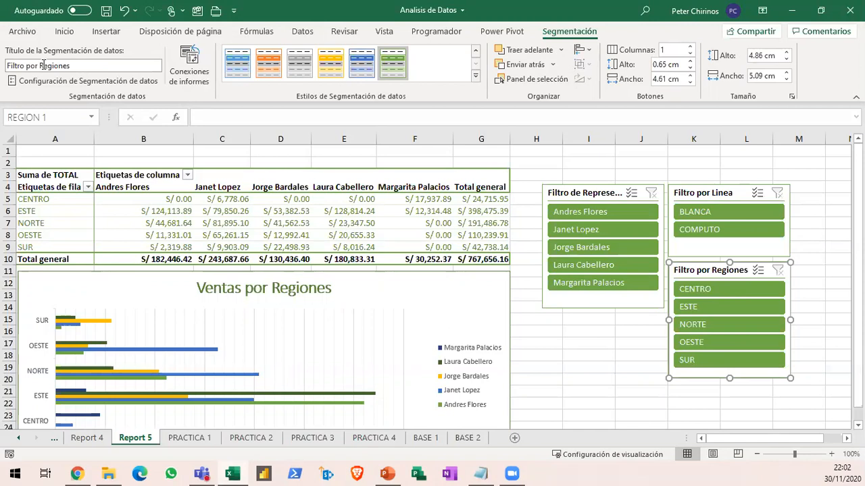
# Shift the Linea and Regiones slicers slightly right and widen the Representante slicer to about 5.93 cm so its full caption fits
pyautogui.moveTo(709, 200); pyautogui.dragTo(730, 200)
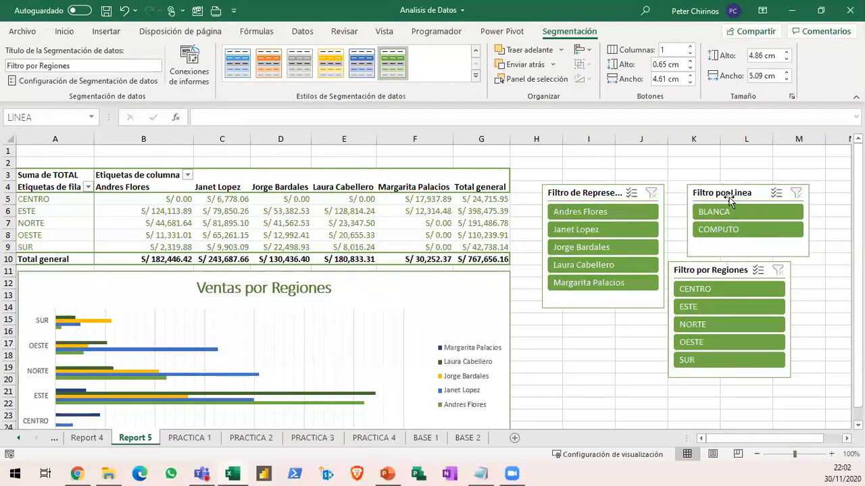
pyautogui.moveTo(720, 269); pyautogui.dragTo(739, 269)
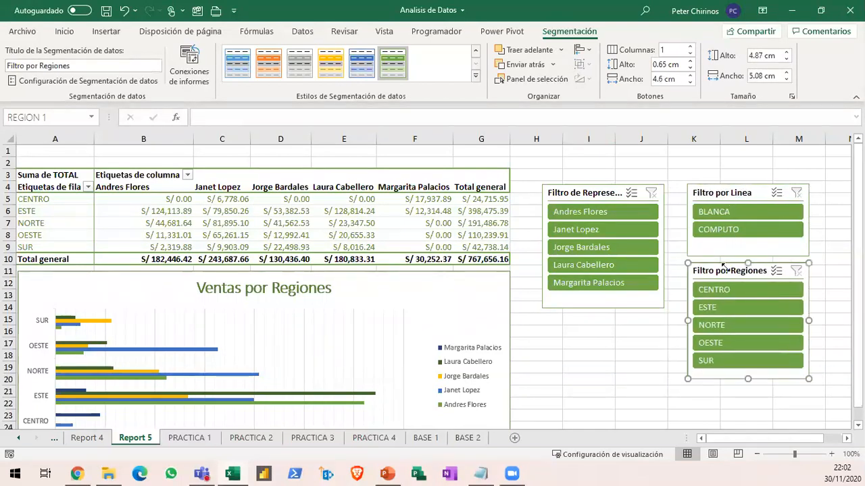
pyautogui.click(598, 196)
pyautogui.moveTo(663, 246); pyautogui.dragTo(683, 247)
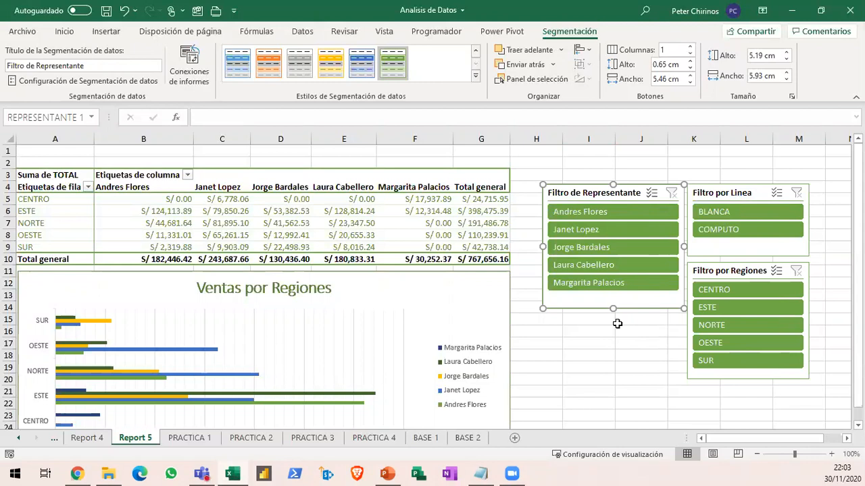
pyautogui.click(600, 356)
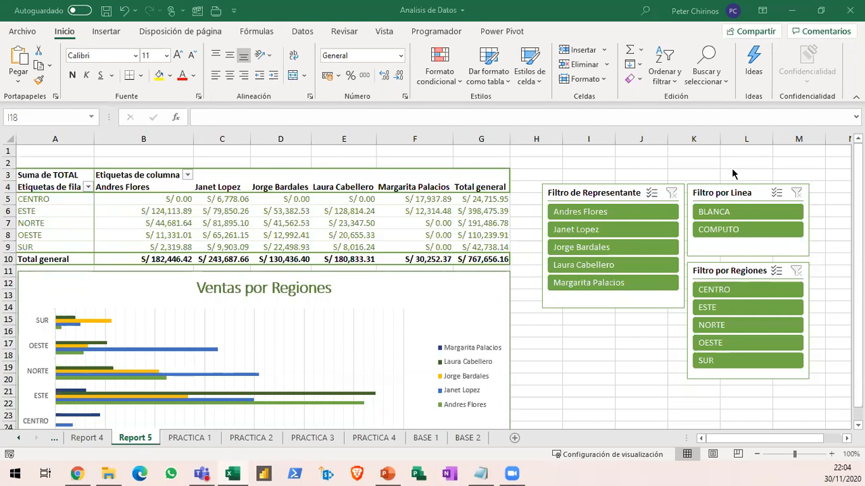
# Select the Filtro de Representante slicer and review its caption setting
pyautogui.click(597, 196)
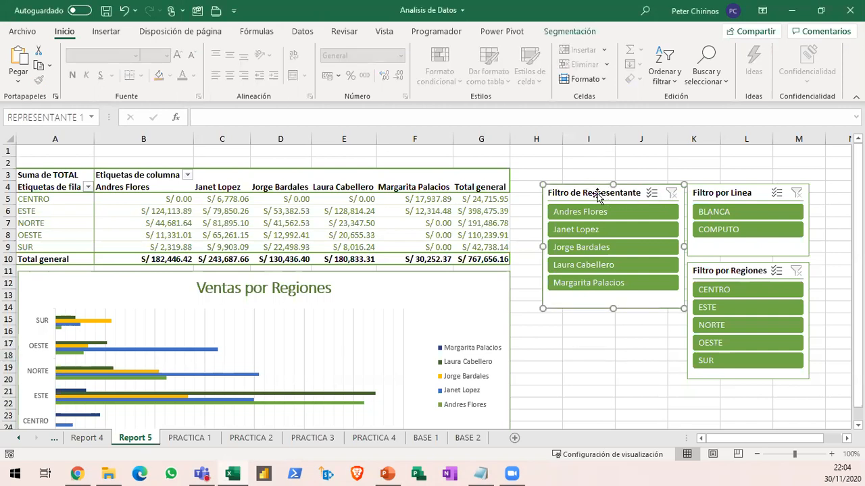
pyautogui.click(575, 31)
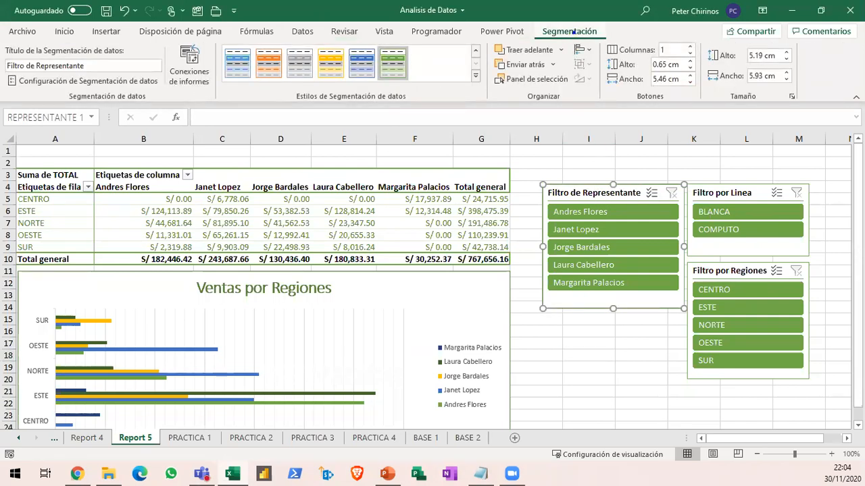
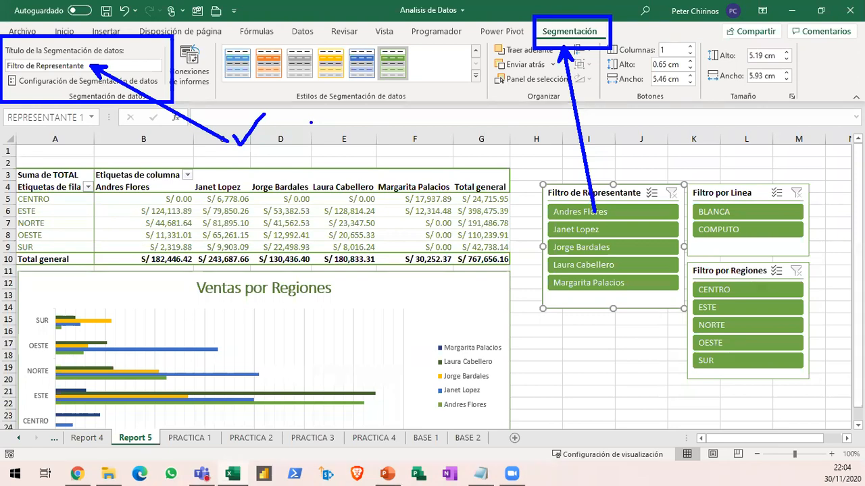
pyautogui.press('Escape')
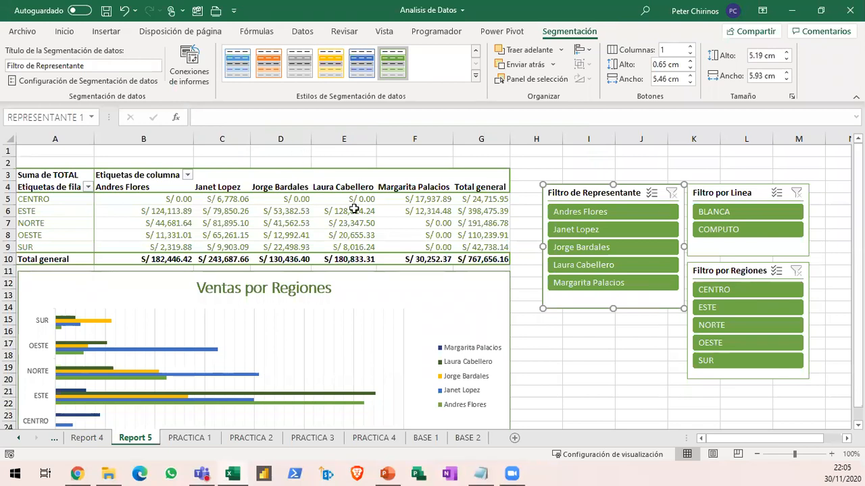
# Open the Base de Datos sheet and go to the last record of the invoice table
pyautogui.click(19, 438)
pyautogui.click(19, 438)
pyautogui.click(19, 437)
pyautogui.click(19, 438)
pyautogui.click(18, 437)
pyautogui.click(19, 437)
pyautogui.click(19, 438)
pyautogui.click(19, 437)
pyautogui.click(19, 437)
pyautogui.click(19, 438)
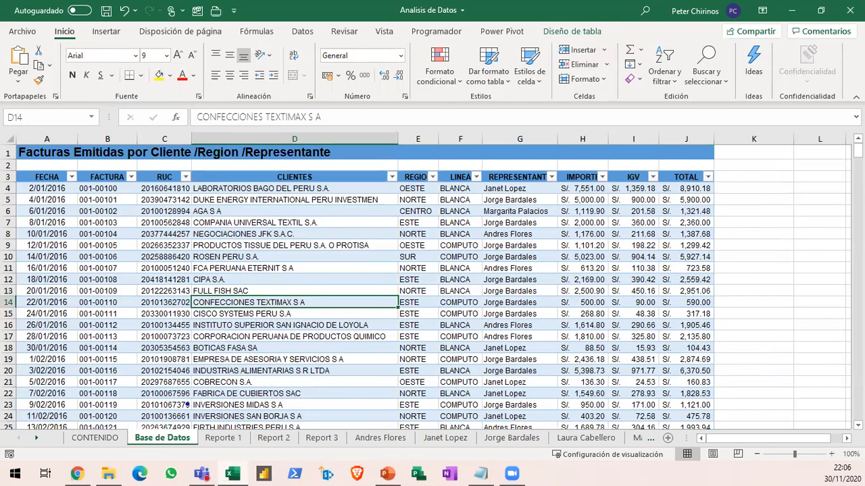
pyautogui.moveTo(113, 417); pyautogui.dragTo(210, 455)
pyautogui.moveTo(194, 431); pyautogui.dragTo(302, 308)
pyautogui.hotkey('ctrl', 'Down')
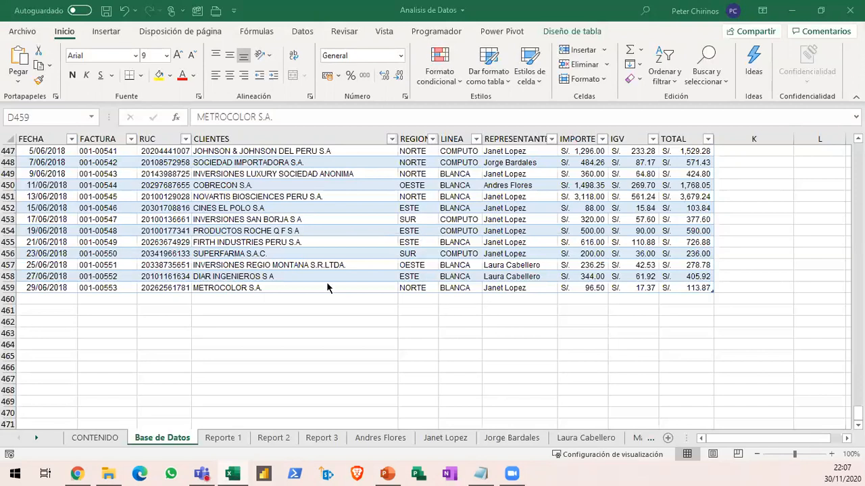
# Copy the June 2018 invoice records in A445:J459
pyautogui.scroll(1, 327, 288)
pyautogui.moveTo(54, 162); pyautogui.dragTo(675, 323)
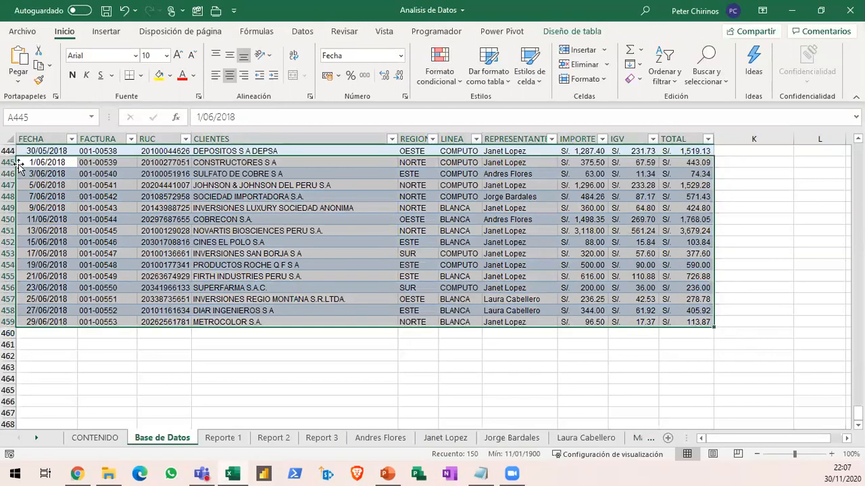
pyautogui.moveTo(9, 162); pyautogui.dragTo(23, 324)
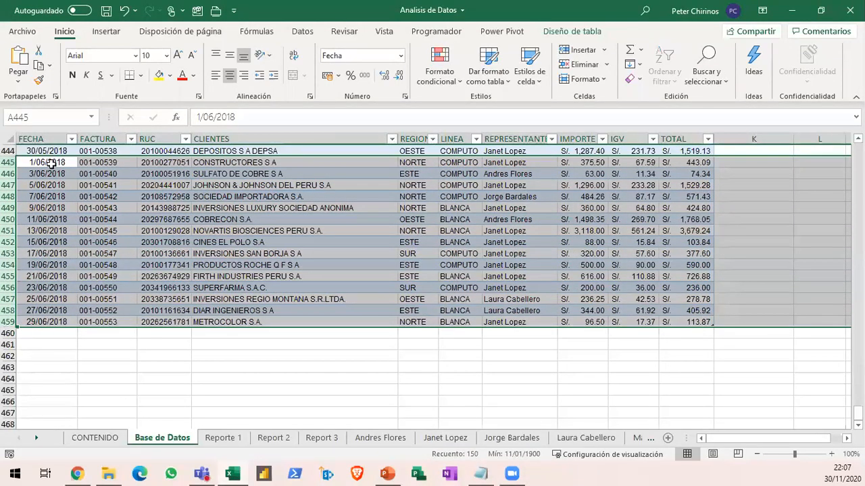
pyautogui.moveTo(131, 160); pyautogui.dragTo(685, 317)
pyautogui.scroll(1, 669, 313)
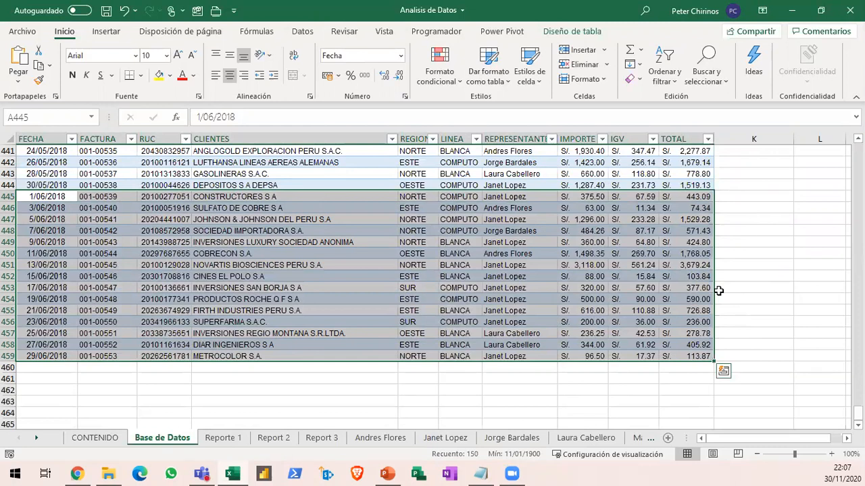
pyautogui.hotkey('ctrl', 'c')
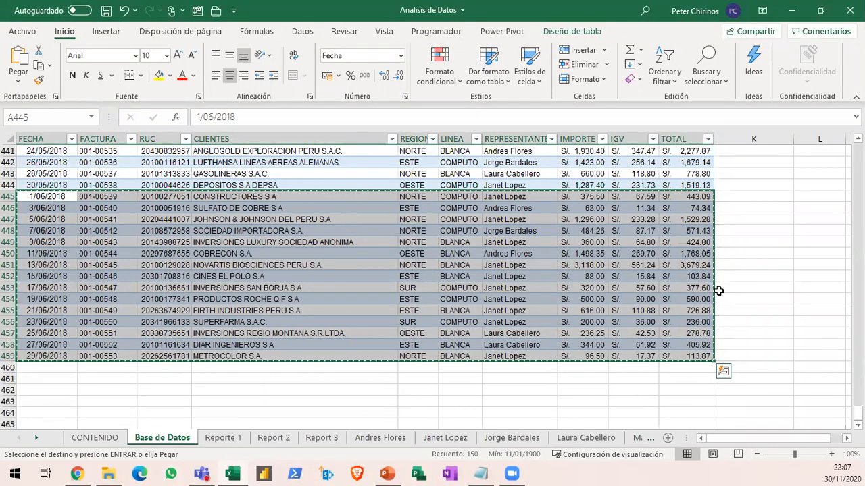
# Paste the copied invoice records directly below the table, starting at cell A460, and clear the copy selection
pyautogui.scroll(-1, 628, 318)
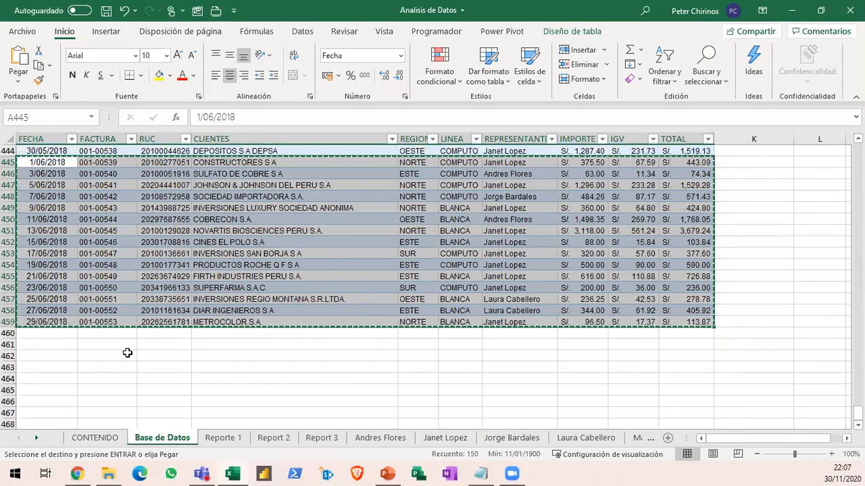
pyautogui.hotkey('ctrl', 'Down')
pyautogui.press('Down')
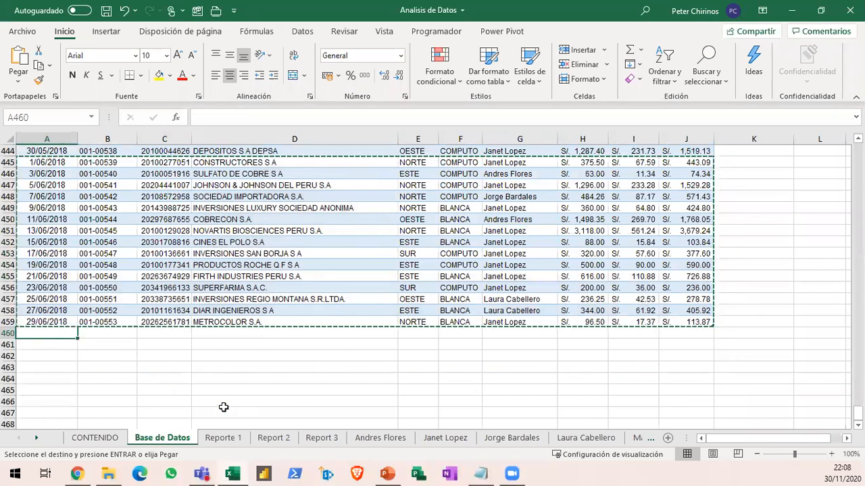
pyautogui.hotkey('ctrl', 'v')
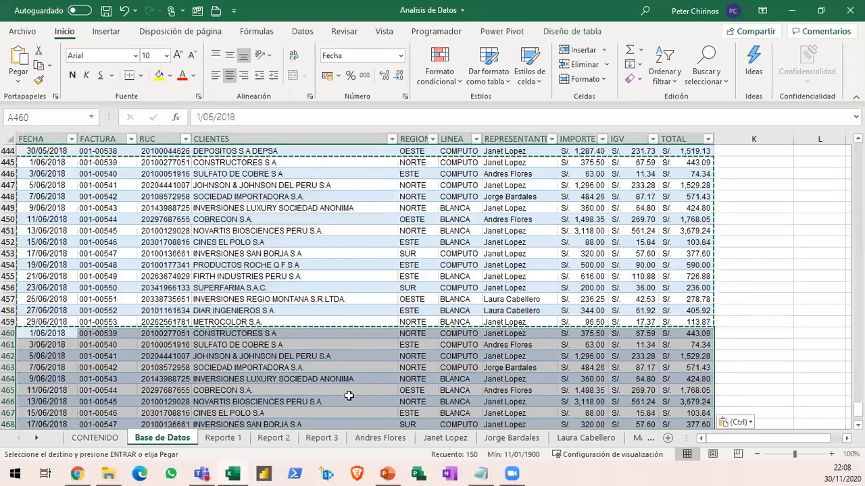
pyautogui.scroll(-1, 547, 314)
pyautogui.scroll(-3, 547, 314)
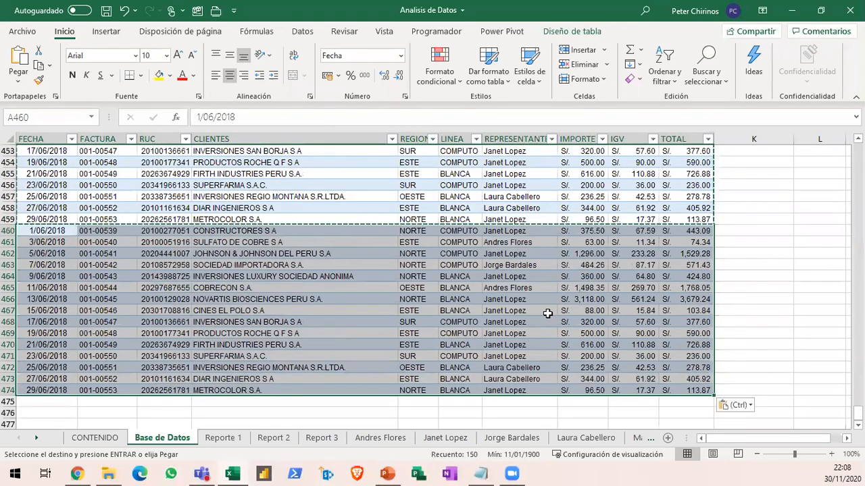
pyautogui.press('Escape')
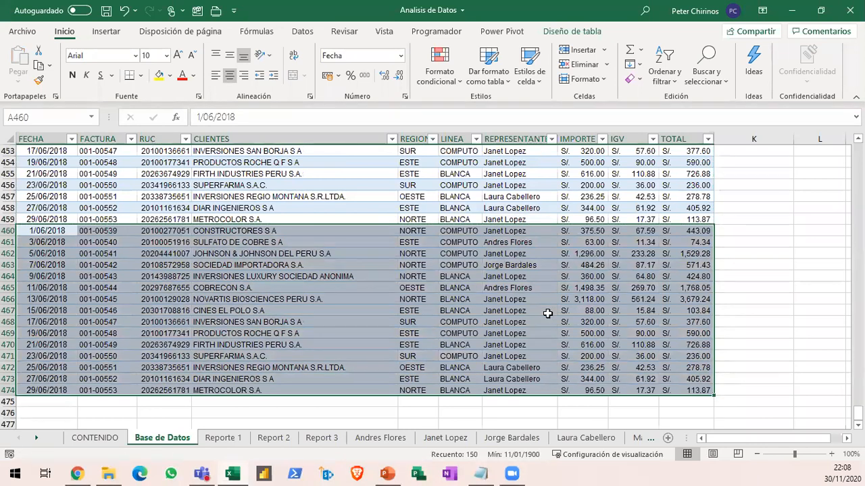
pyautogui.click(547, 313)
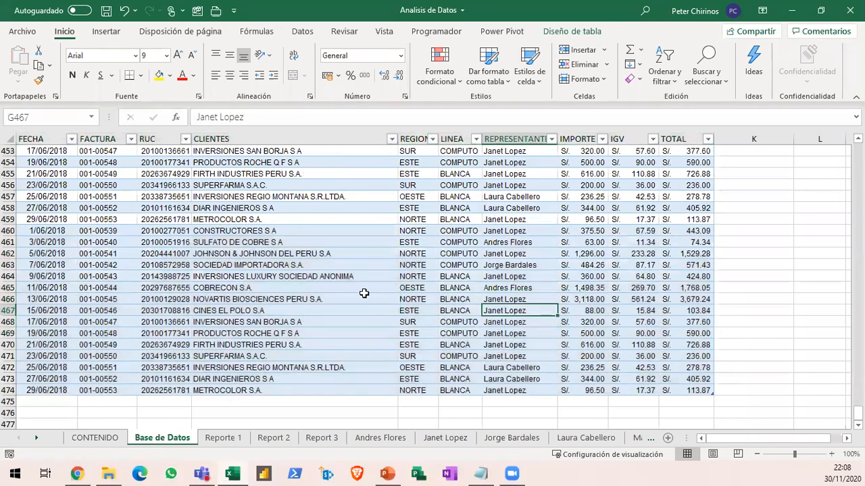
# Review the appended invoice records in A460:J474 across the table's columns
pyautogui.click(46, 244)
pyautogui.click(90, 248)
pyautogui.click(162, 252)
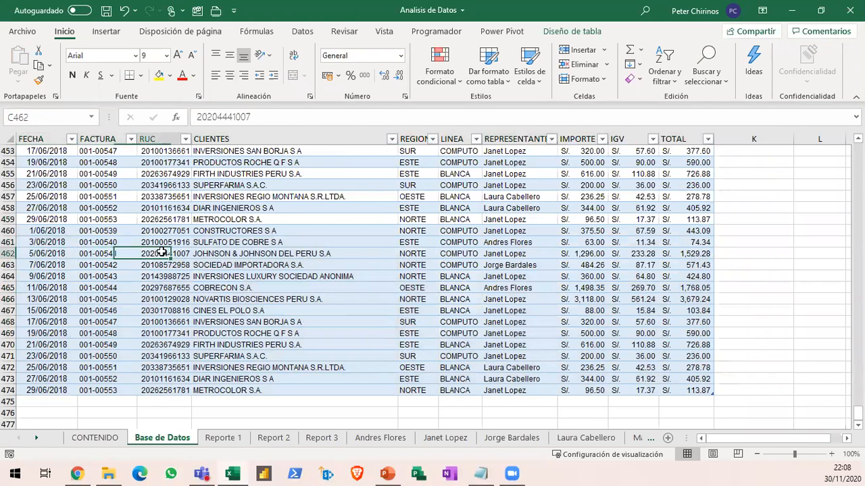
pyautogui.press('Right')
pyautogui.moveTo(46, 231); pyautogui.dragTo(698, 386)
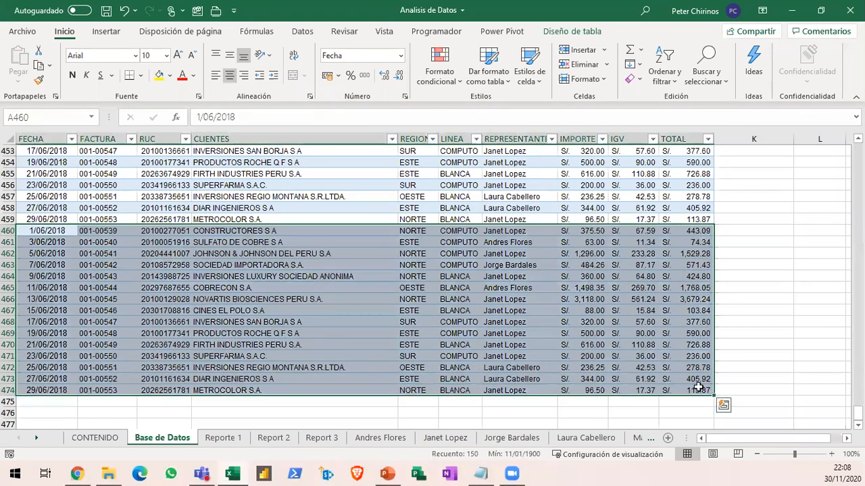
pyautogui.click(308, 289)
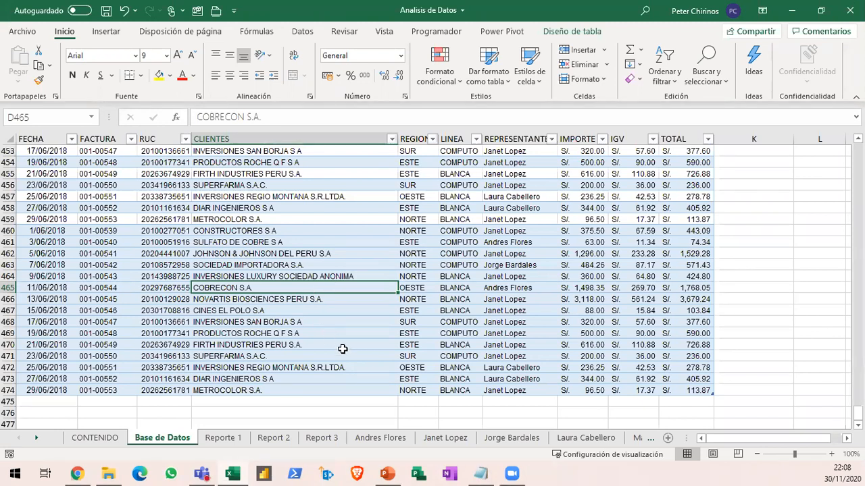
# Open the Report 5 sheet, collapse the ribbon and capture a screenshot of the pivot table with the representative slicer
pyautogui.click(35, 440)
pyautogui.click(36, 440)
pyautogui.click(36, 440)
pyautogui.click(366, 440)
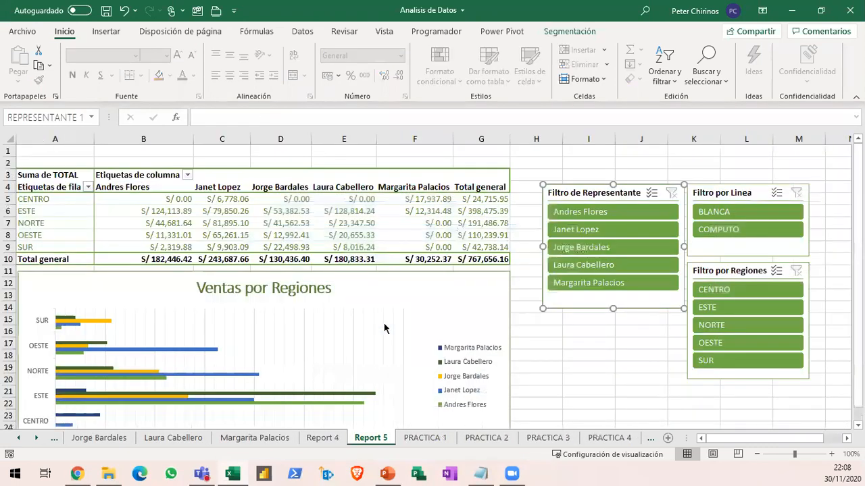
pyautogui.click(479, 200)
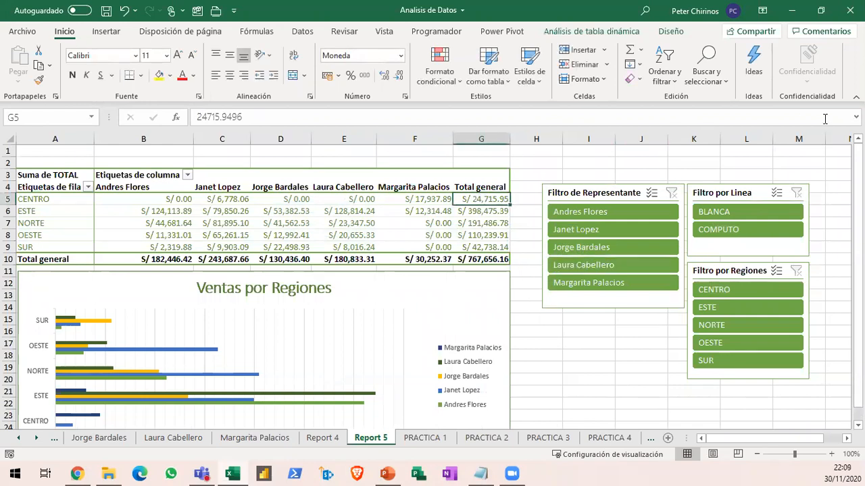
pyautogui.click(856, 97)
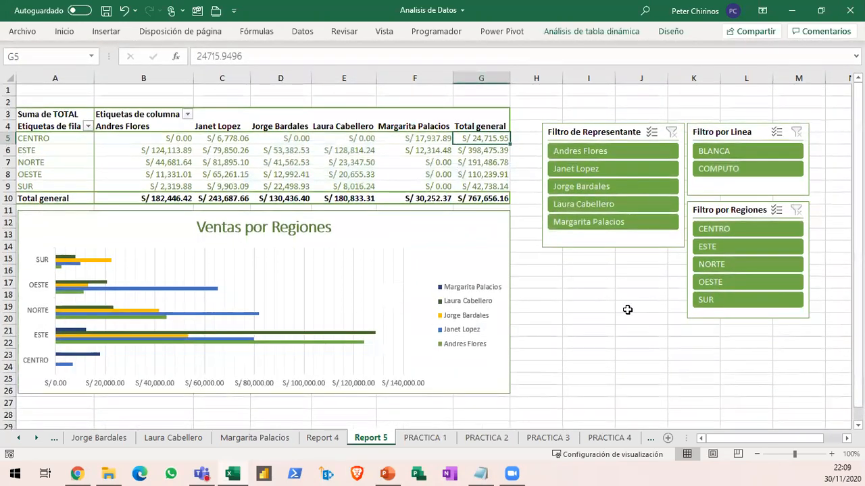
pyautogui.press('Print')
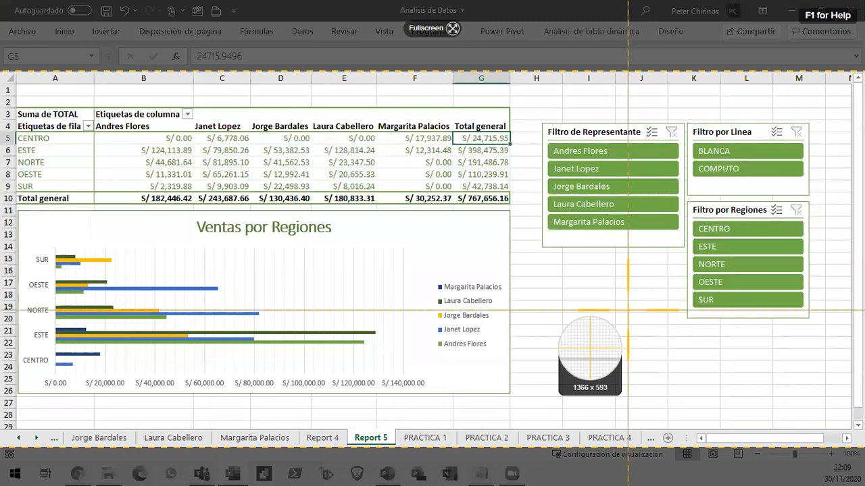
pyautogui.moveTo(13, 86); pyautogui.dragTo(686, 282)
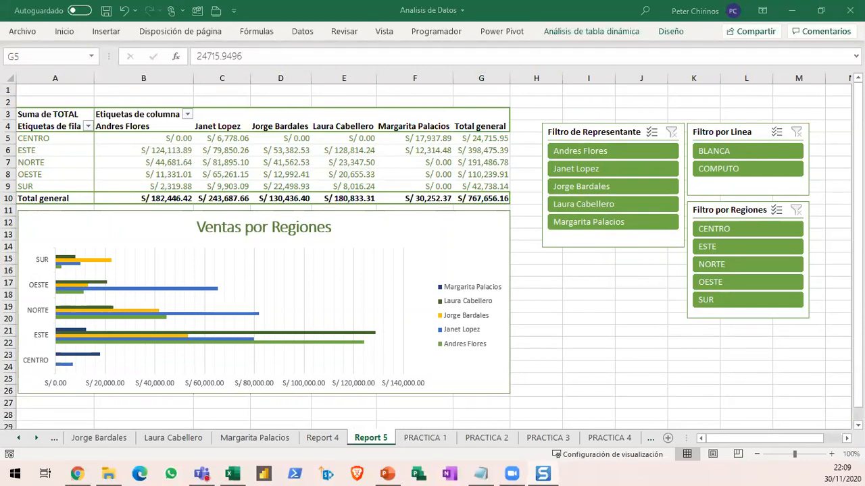
# Move the Report 5 sheet directly after the Base de Datos sheet
pyautogui.click(832, 455)
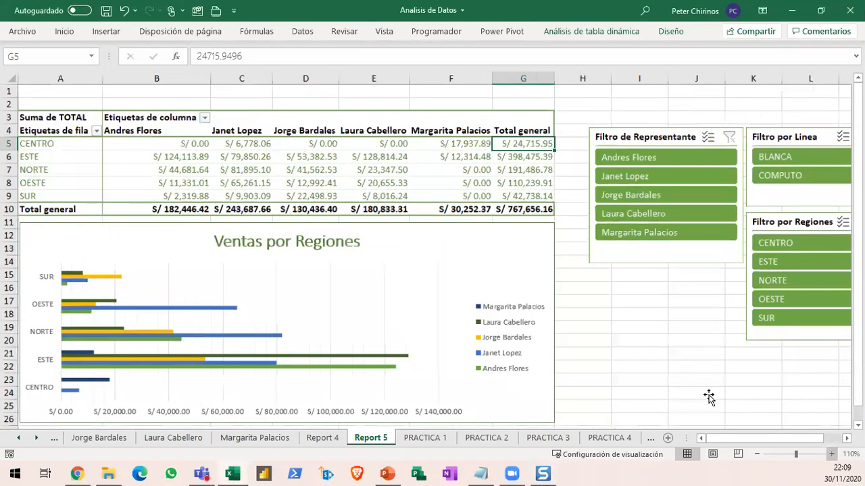
pyautogui.scroll(2, 357, 89)
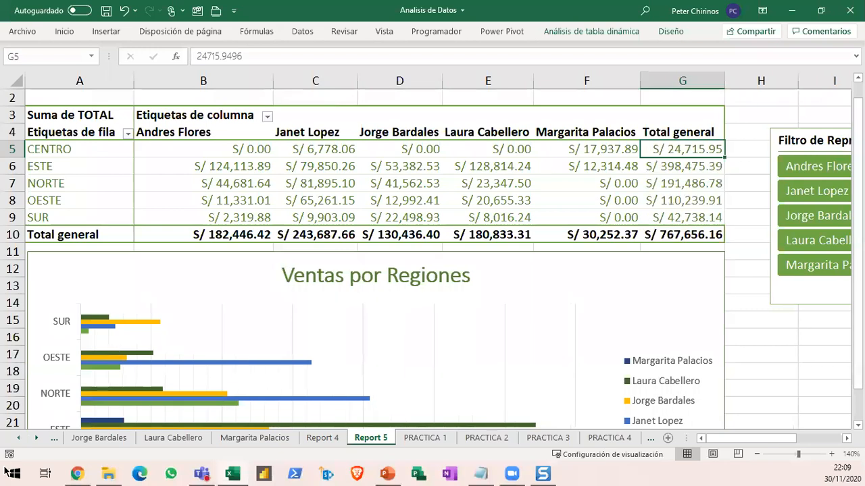
pyautogui.click(18, 438)
pyautogui.scroll(3, 110, 437)
pyautogui.moveTo(206, 439); pyautogui.dragTo(219, 440)
pyautogui.click(162, 437)
pyautogui.click(222, 437)
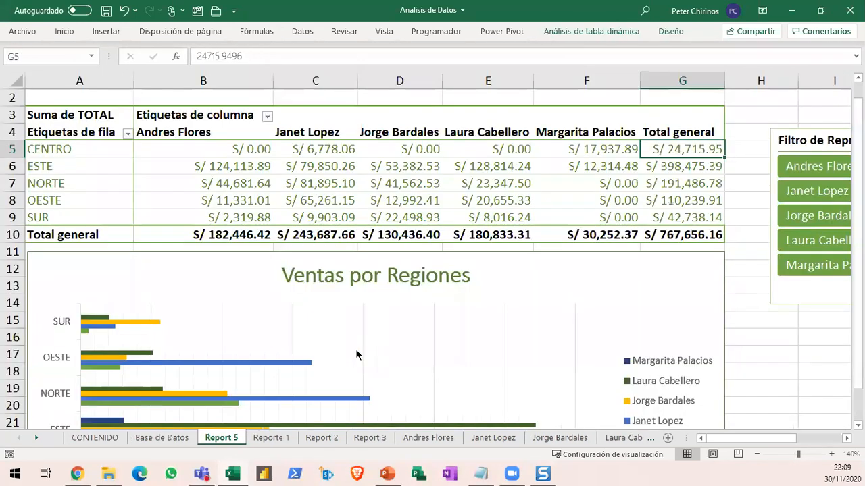
# Refresh the Report 5 pivot table so it picks up the records added to Base de Datos
pyautogui.click(487, 163)
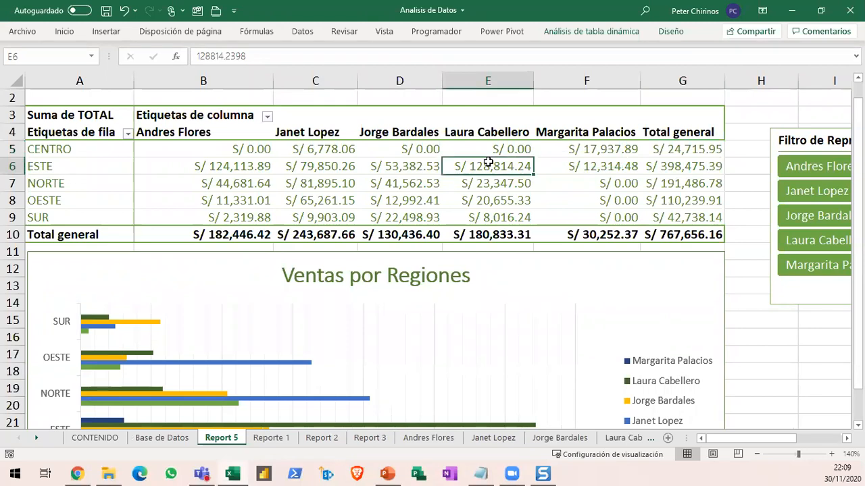
pyautogui.moveTo(487, 162)
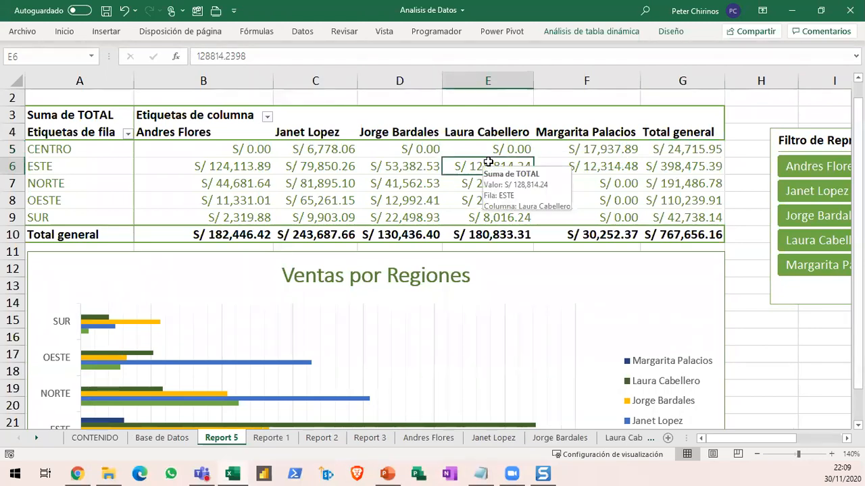
pyautogui.click(403, 183)
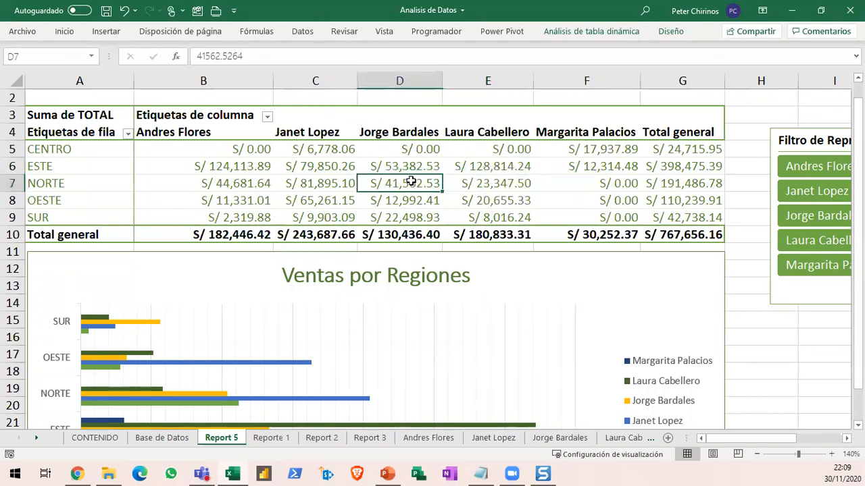
pyautogui.moveTo(410, 181)
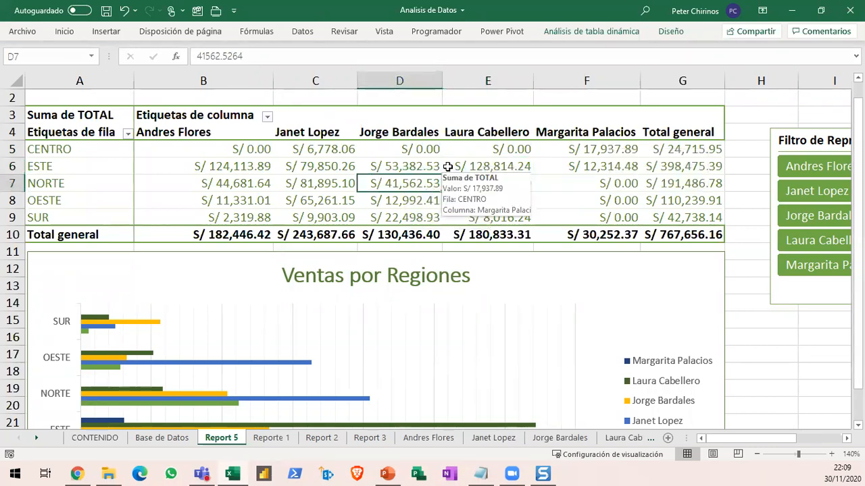
pyautogui.moveTo(396, 165)
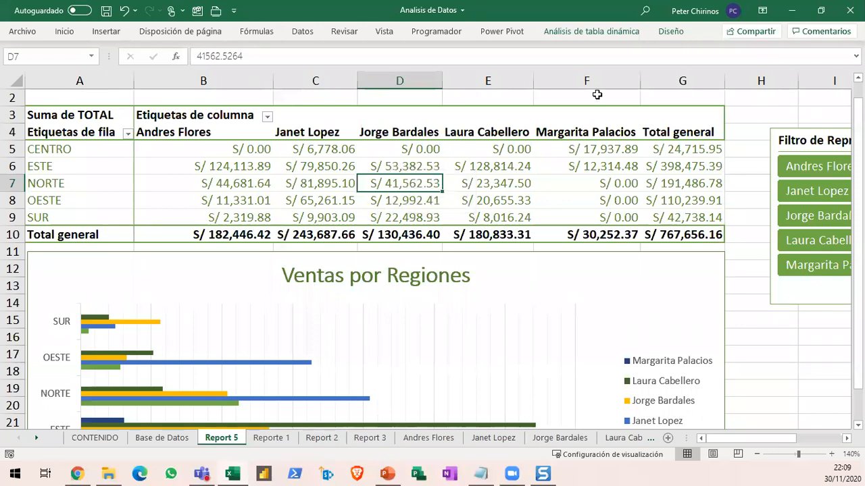
pyautogui.click(594, 33)
pyautogui.click(594, 33)
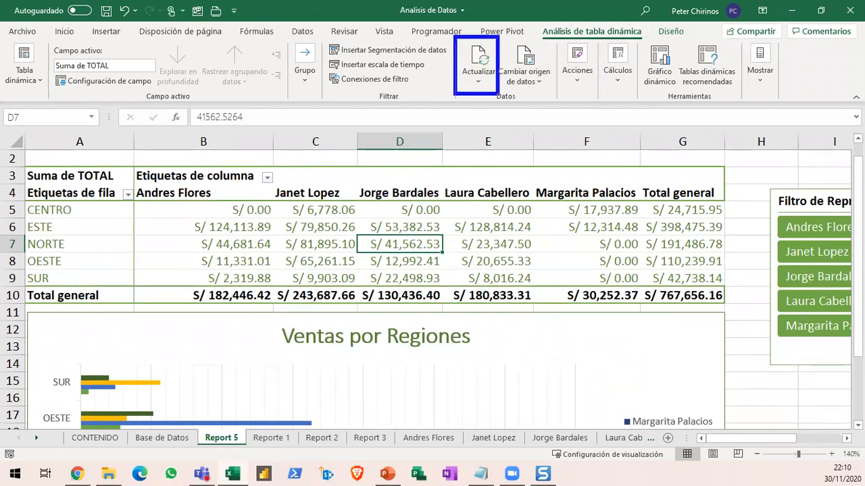
pyautogui.moveTo(488, 78); pyautogui.dragTo(486, 206)
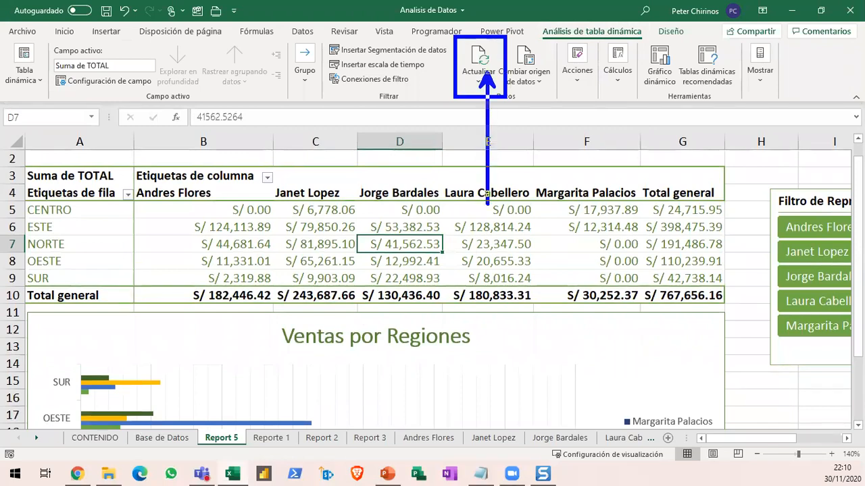
pyautogui.moveTo(149, 192)
pyautogui.mouseDown()
pyautogui.moveTo(157, 215)
pyautogui.moveTo(753, 299)
pyautogui.moveTo(734, 310)
pyautogui.mouseUp()
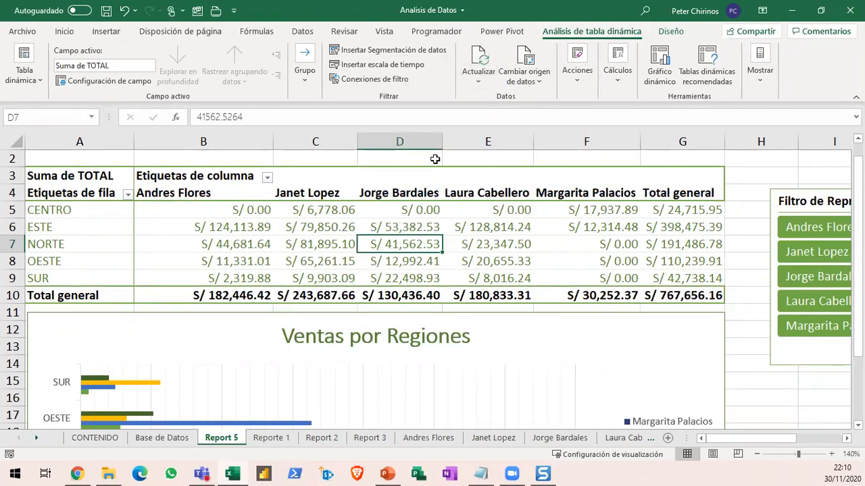
pyautogui.click(478, 57)
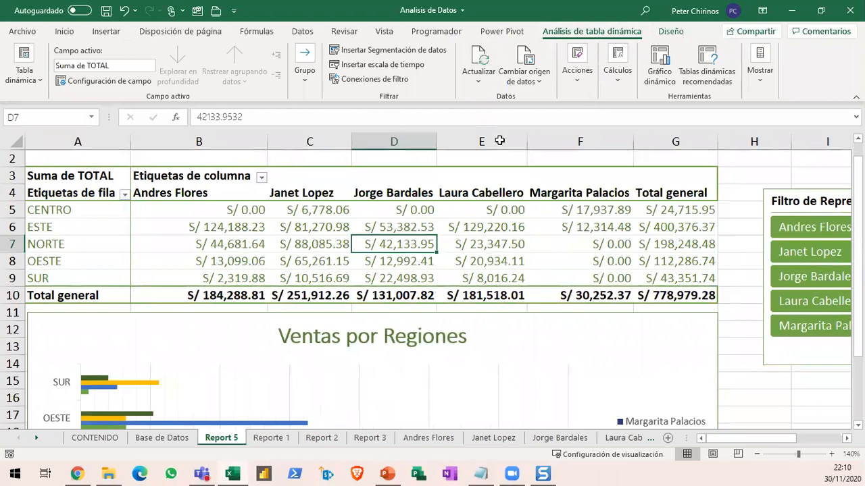
# Compare the refreshed pivot totals with the earlier screenshot and check the Ventas por Regiones chart with the ribbon collapsed
pyautogui.moveTo(516, 231)
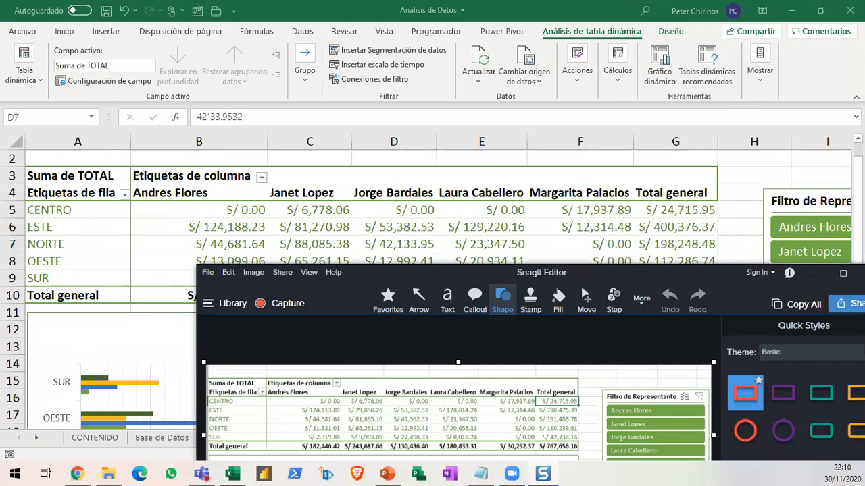
pyautogui.click(856, 97)
pyautogui.scroll(-1, 714, 188)
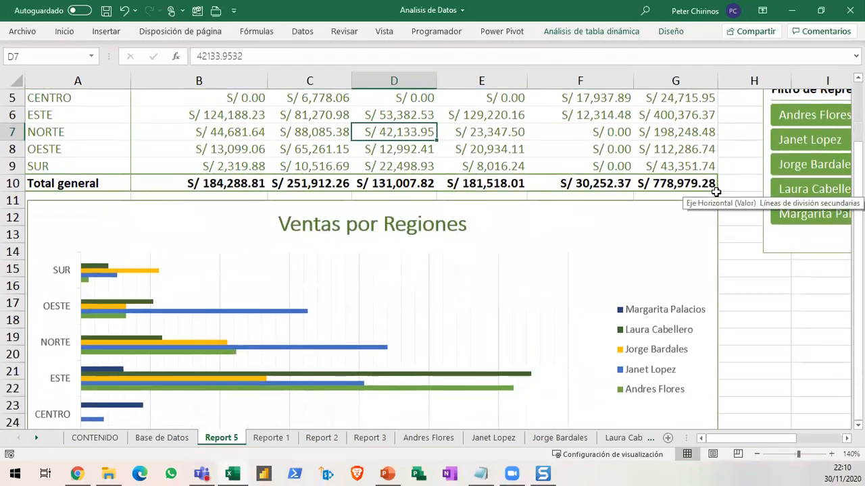
pyautogui.scroll(1, 714, 188)
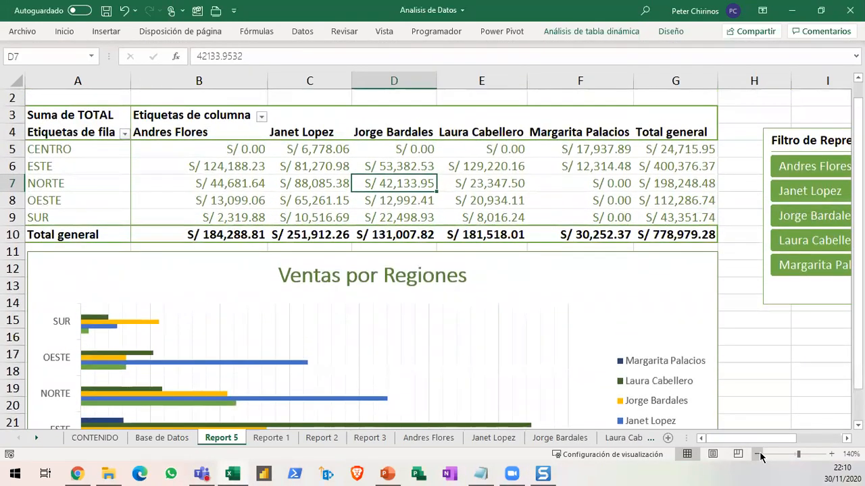
# Place the earlier pivot screenshot in Snagit Editor below the live Report 5 pivot table for side-by-side comparison
pyautogui.click(756, 454)
pyautogui.click(756, 454)
pyautogui.scroll(-1, 522, 319)
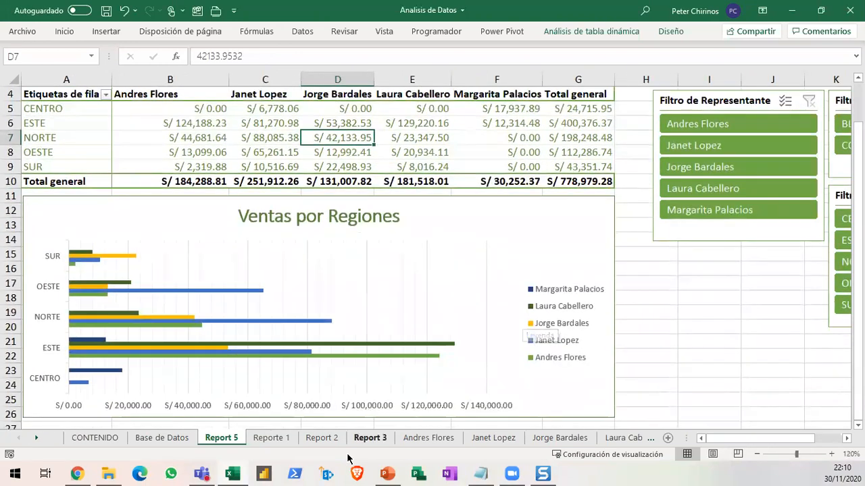
pyautogui.hotkey('alt', 'Tab')
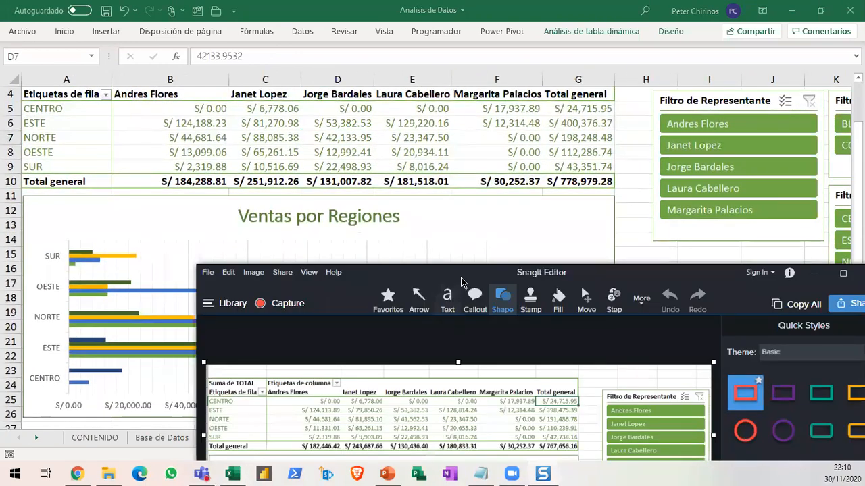
pyautogui.moveTo(457, 275); pyautogui.dragTo(413, 229)
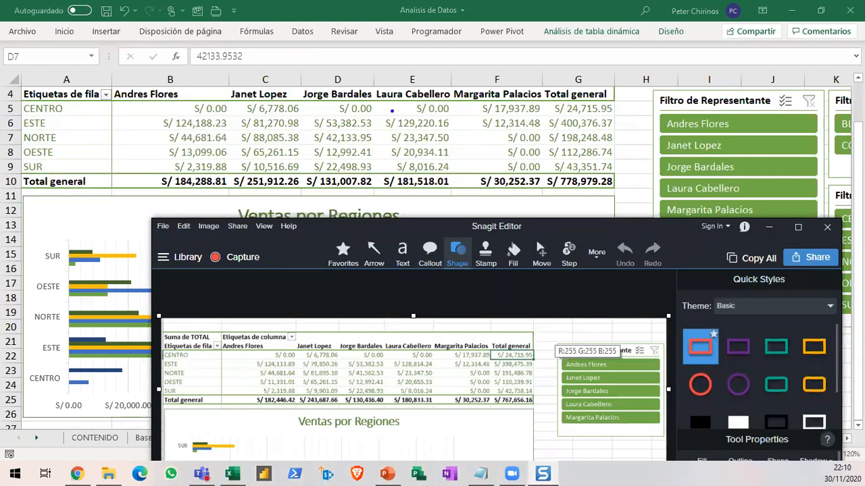
# Compare the refreshed pivot values in E6 and C7 with the screenshot using on-screen marks, and clear the marks and screenshot from view
pyautogui.moveTo(376, 112); pyautogui.dragTo(459, 133)
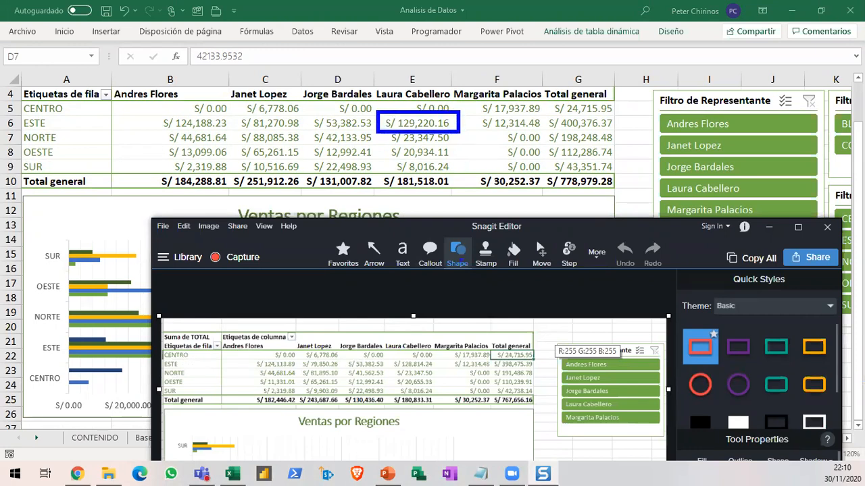
pyautogui.moveTo(385, 356)
pyautogui.mouseDown()
pyautogui.moveTo(398, 371)
pyautogui.moveTo(443, 373)
pyautogui.mouseUp()
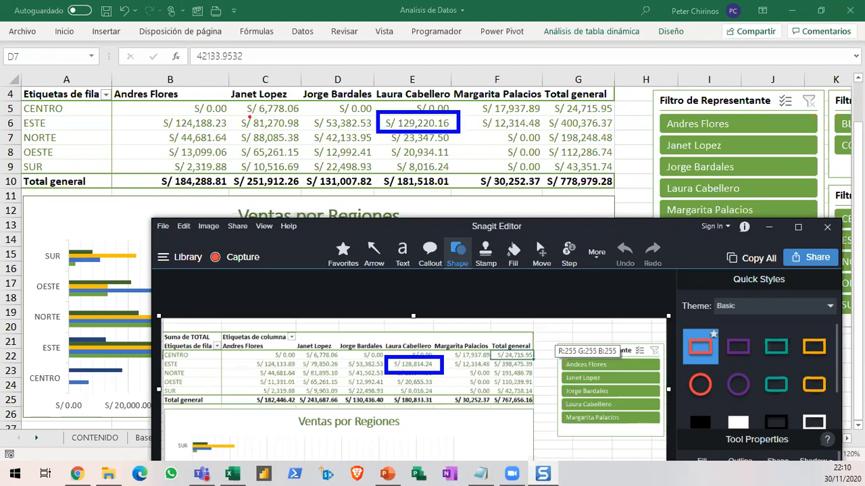
pyautogui.moveTo(236, 130); pyautogui.dragTo(308, 145)
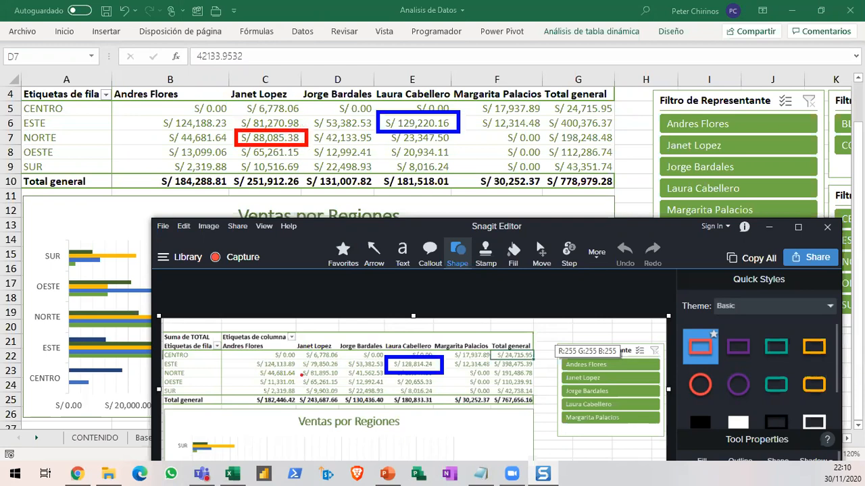
pyautogui.moveTo(295, 367); pyautogui.dragTo(347, 381)
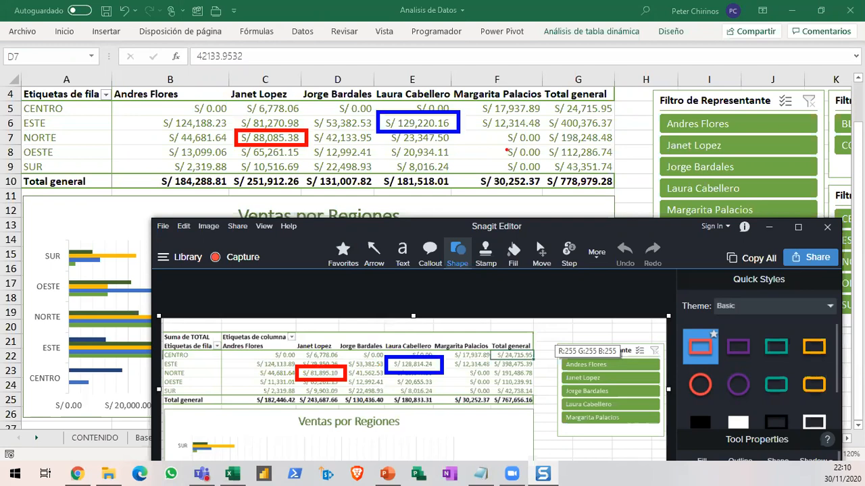
pyautogui.moveTo(571, 29)
pyautogui.mouseDown()
pyautogui.moveTo(556, 42)
pyautogui.moveTo(611, 54)
pyautogui.moveTo(594, 20)
pyautogui.mouseUp()
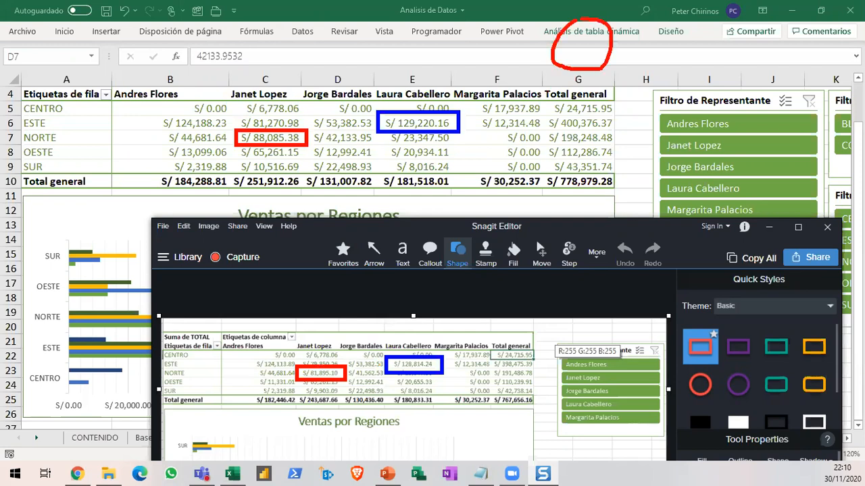
pyautogui.moveTo(420, 364)
pyautogui.mouseDown()
pyautogui.moveTo(491, 244)
pyautogui.moveTo(429, 116)
pyautogui.mouseUp()
pyautogui.moveTo(436, 166)
pyautogui.mouseDown()
pyautogui.moveTo(430, 106)
pyautogui.moveTo(428, 154)
pyautogui.mouseUp()
pyautogui.moveTo(338, 363)
pyautogui.mouseDown()
pyautogui.moveTo(351, 354)
pyautogui.moveTo(338, 168)
pyautogui.moveTo(320, 154)
pyautogui.moveTo(317, 126)
pyautogui.moveTo(349, 149)
pyautogui.moveTo(311, 166)
pyautogui.mouseUp()
pyautogui.press('e')
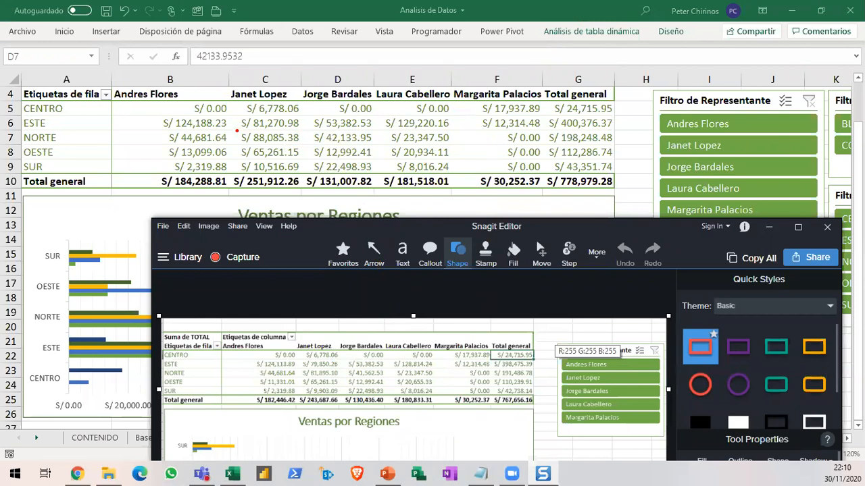
pyautogui.press('Escape')
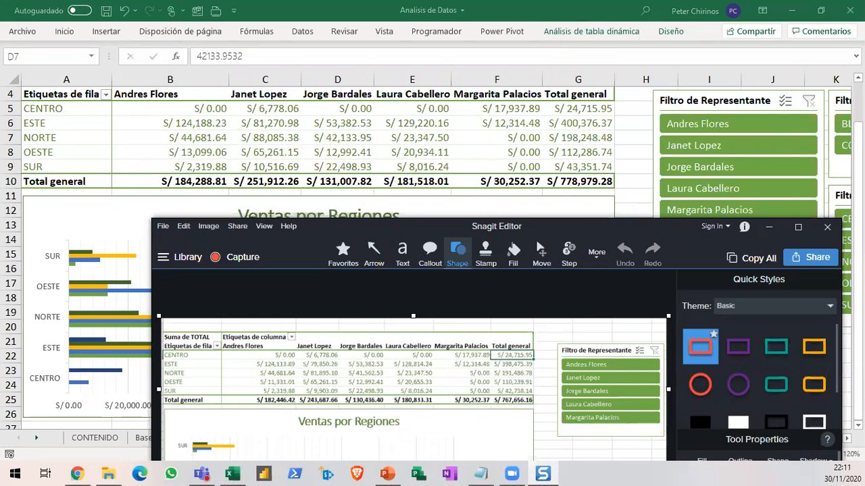
pyautogui.moveTo(596, 235); pyautogui.dragTo(595, 485)
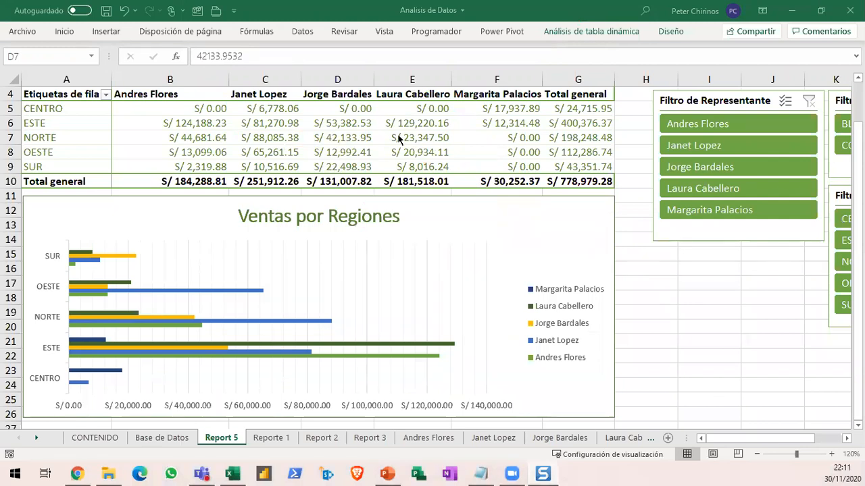
# Check the end of the Base de Datos table by selecting the first empty cell below it, A475
pyautogui.click(426, 135)
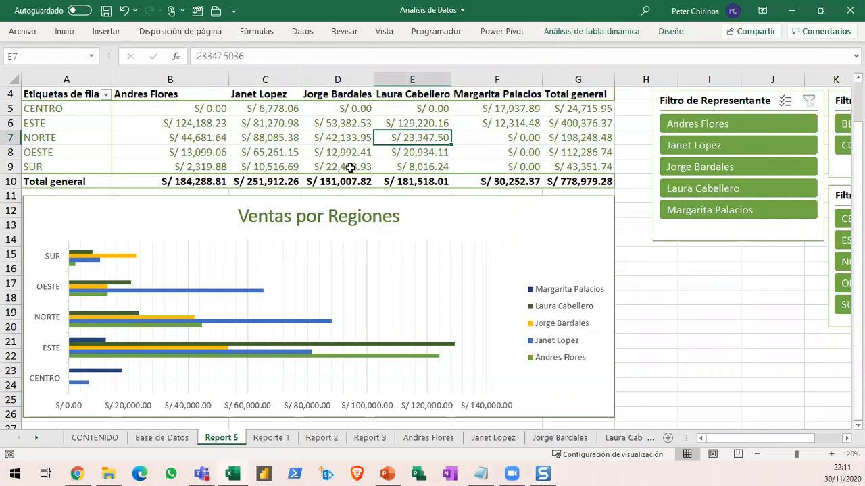
pyautogui.hotkey('ctrl', 'pageup')
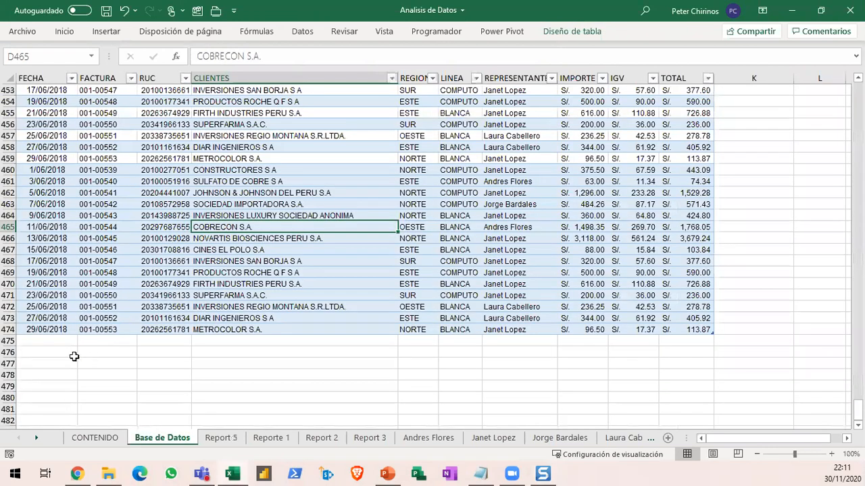
pyautogui.click(53, 341)
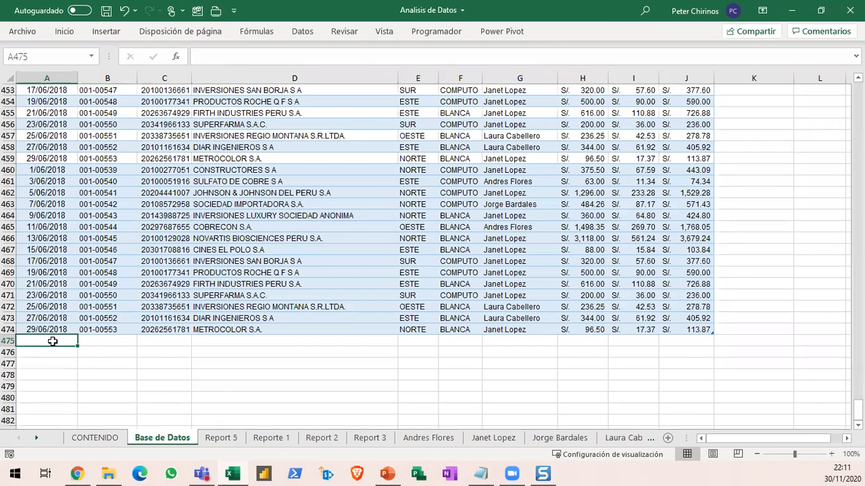
# Check the data source of the Report 5 pivot table and close the source settings without changing them
pyautogui.click(221, 438)
pyautogui.doubleClick(606, 32)
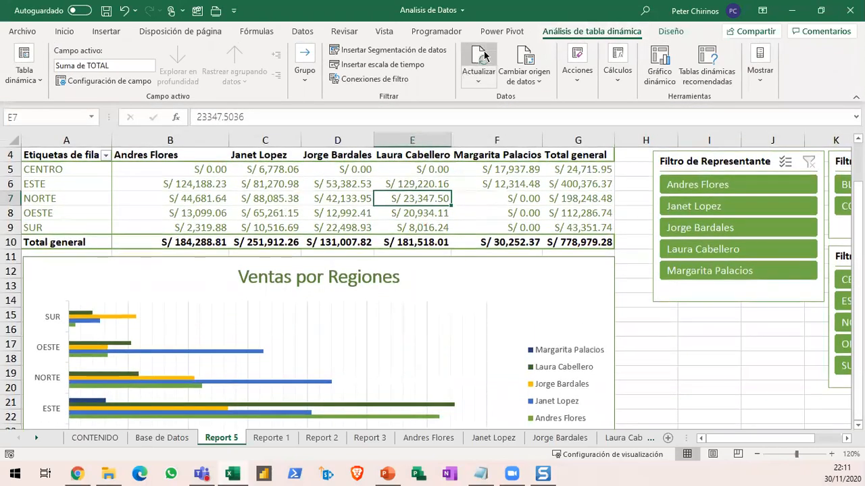
pyautogui.click(350, 185)
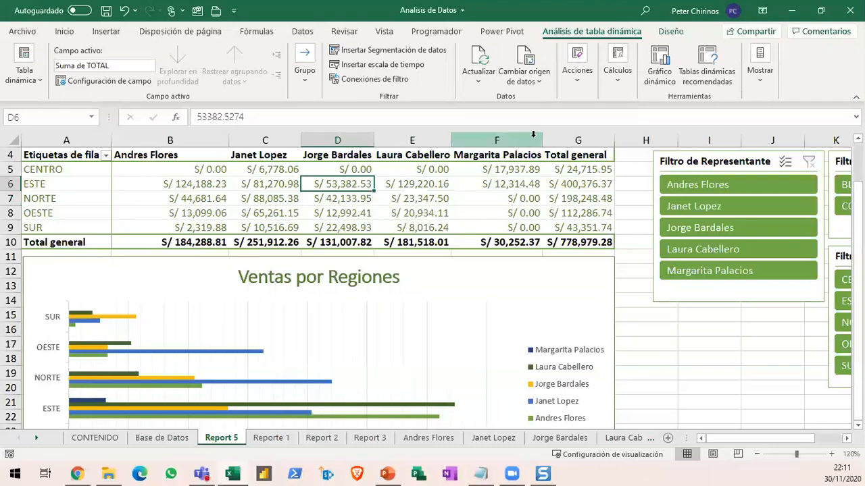
pyautogui.click(531, 60)
pyautogui.scroll(-5, 284, 322)
pyautogui.scroll(-19, 285, 322)
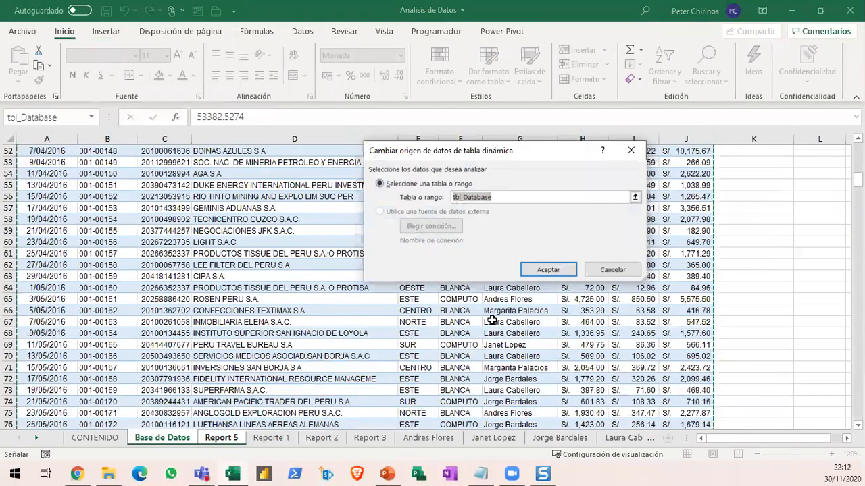
pyautogui.click(612, 270)
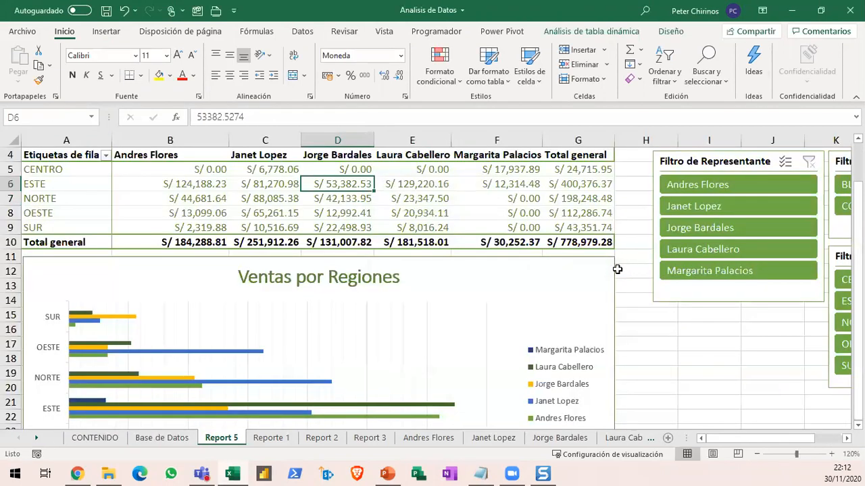
pyautogui.click(331, 199)
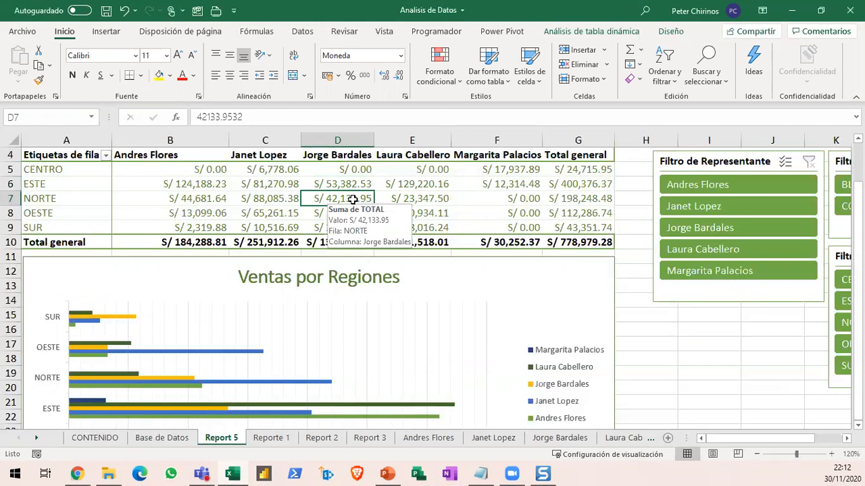
pyautogui.click(593, 31)
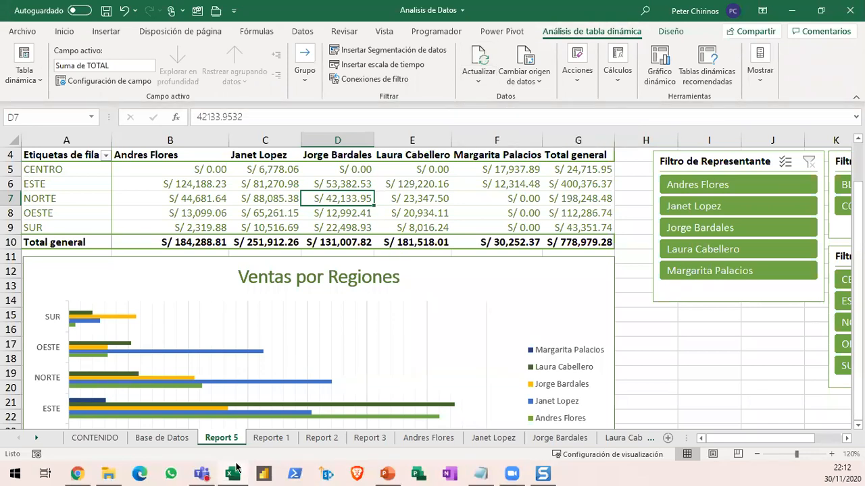
pyautogui.click(165, 439)
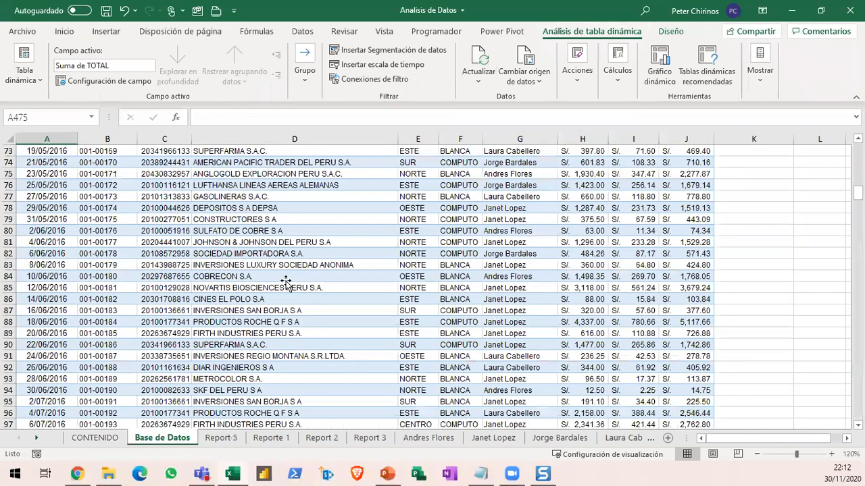
pyautogui.click(286, 283)
pyautogui.click(110, 32)
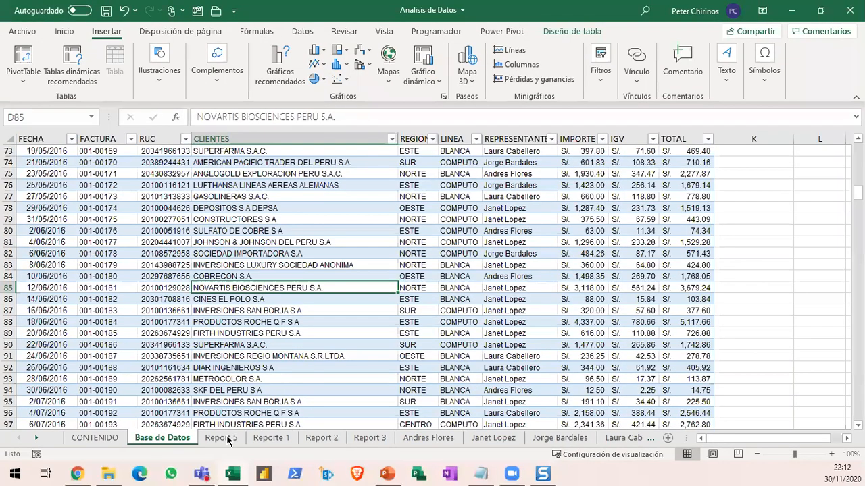
pyautogui.click(223, 438)
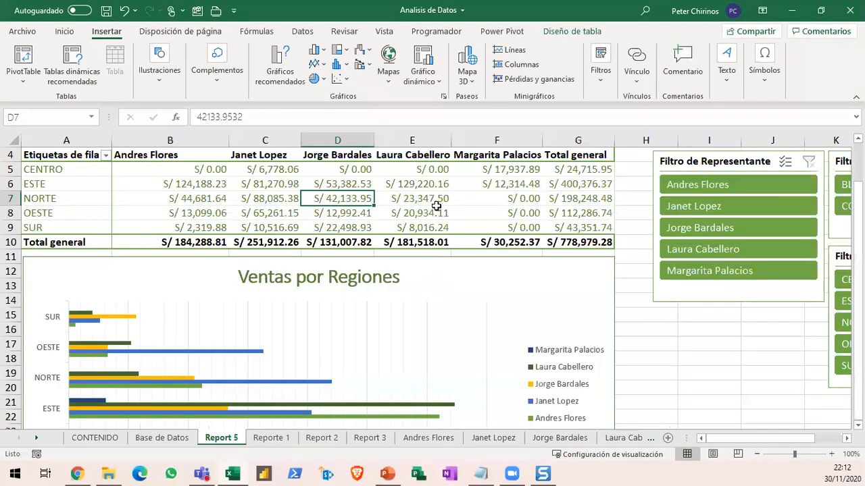
pyautogui.click(428, 200)
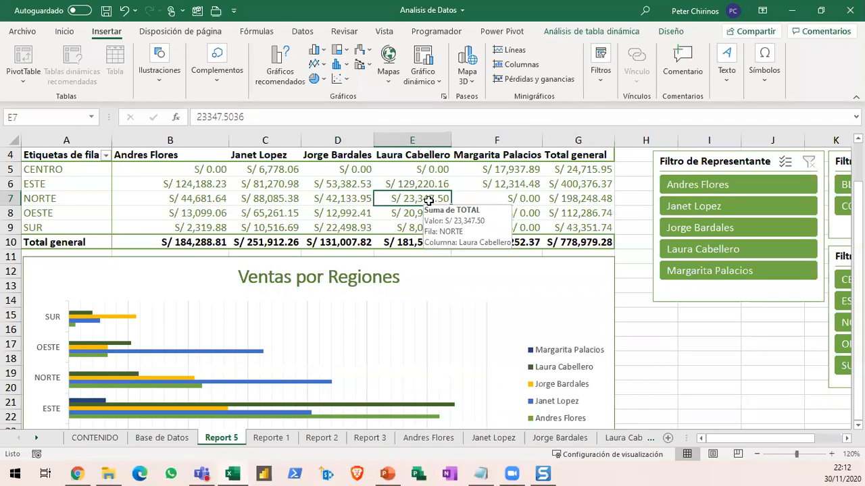
pyautogui.click(344, 197)
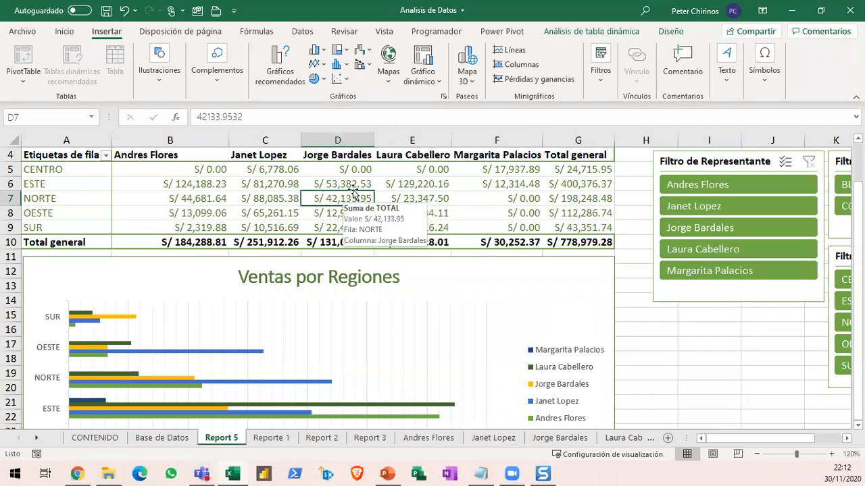
pyautogui.click(351, 183)
pyautogui.click(411, 183)
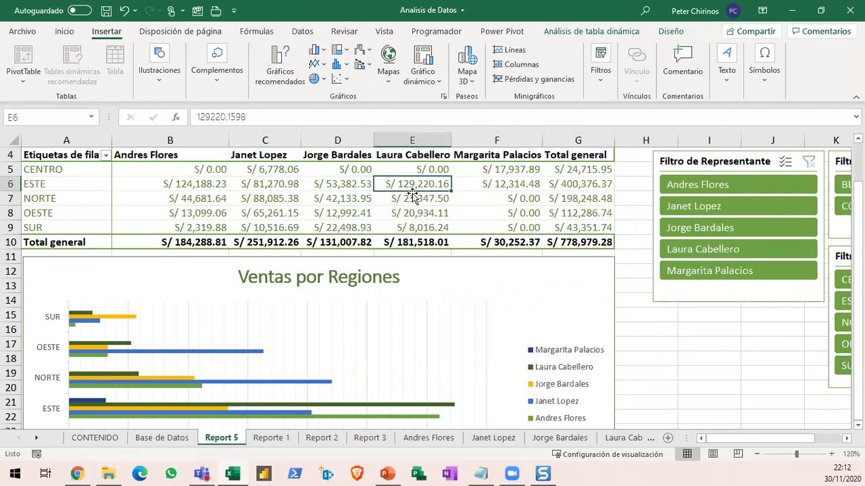
pyautogui.click(321, 198)
pyautogui.click(269, 199)
pyautogui.click(276, 186)
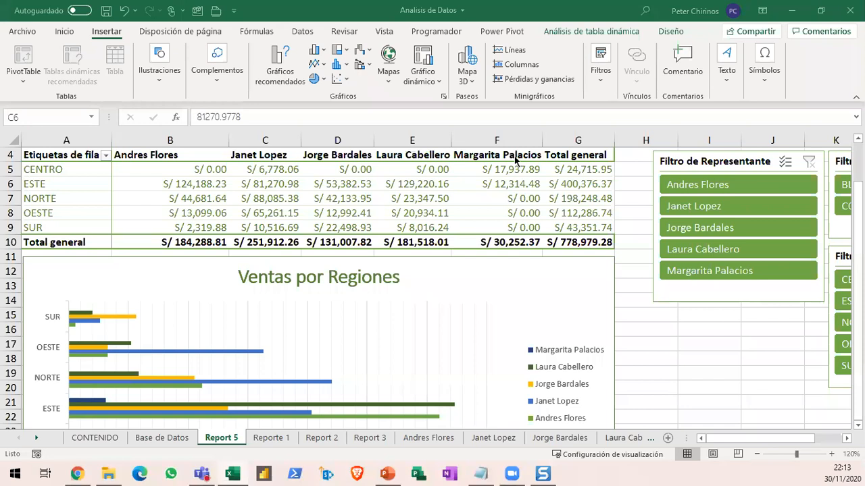
# Refresh the Report 5 pivot table again and clear the on-screen annotations around it
pyautogui.click(421, 205)
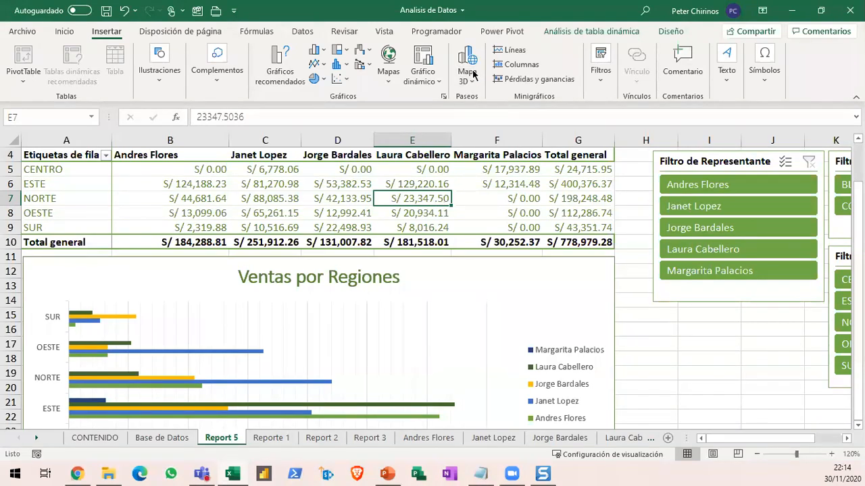
pyautogui.click(585, 31)
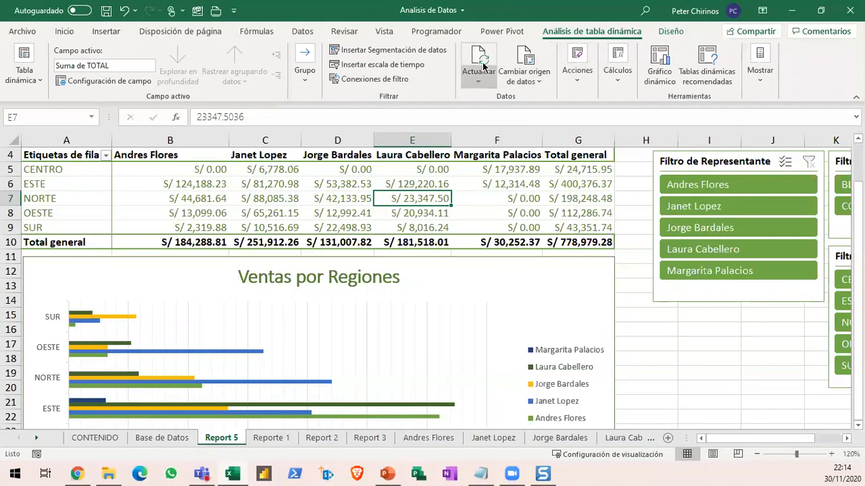
pyautogui.click(478, 64)
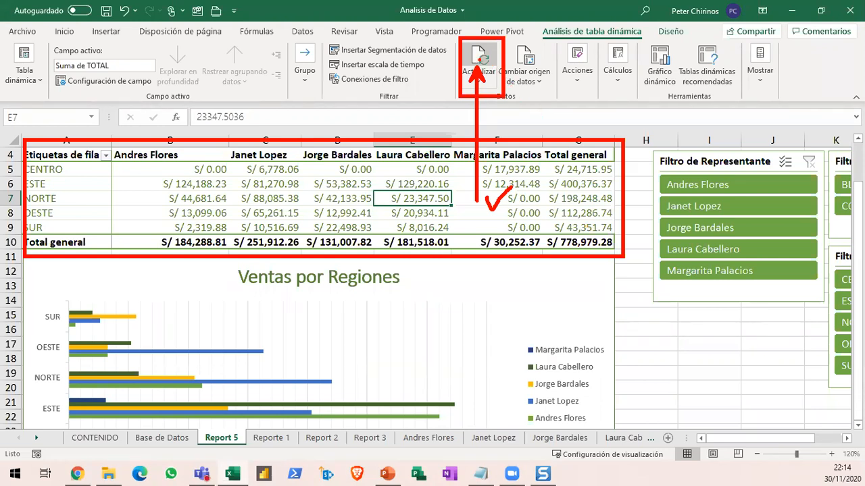
pyautogui.press('e')
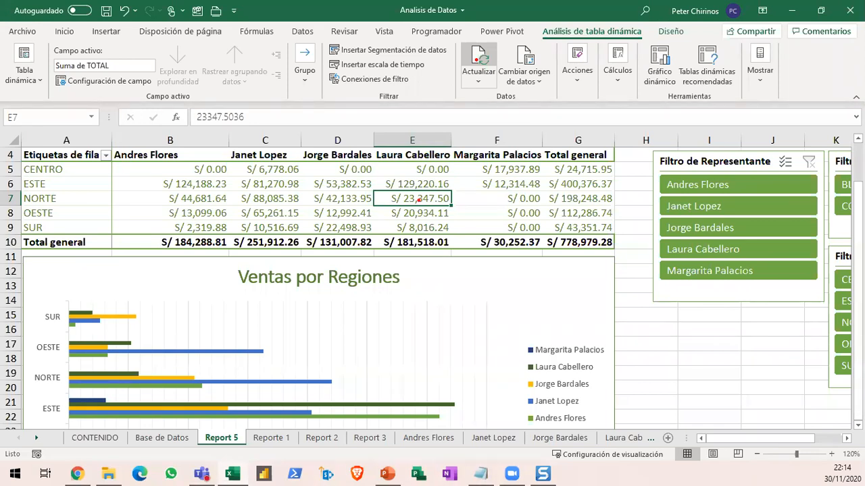
# Add a new sheet after Report 5 and name it Data
pyautogui.moveTo(419, 200)
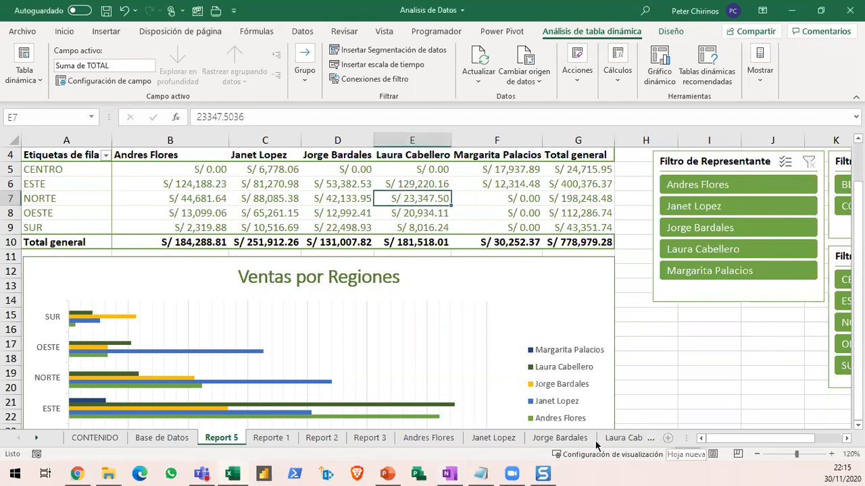
pyautogui.click(667, 438)
pyautogui.doubleClick(264, 438)
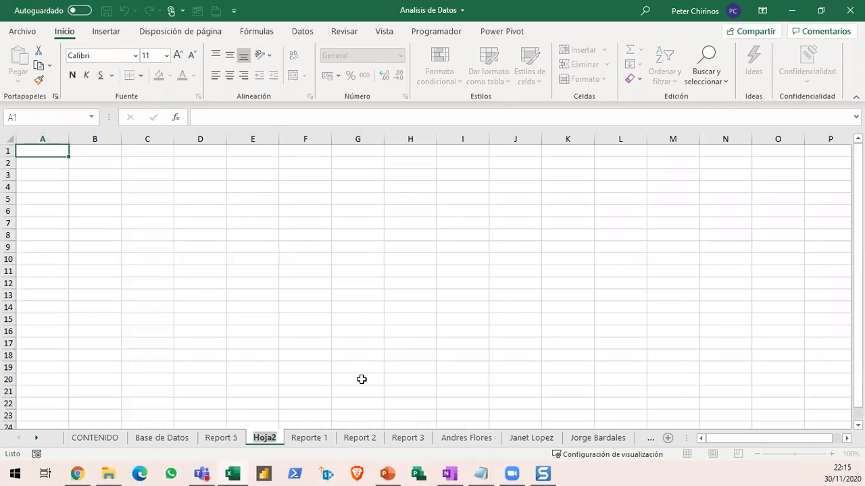
pyautogui.write('Data')
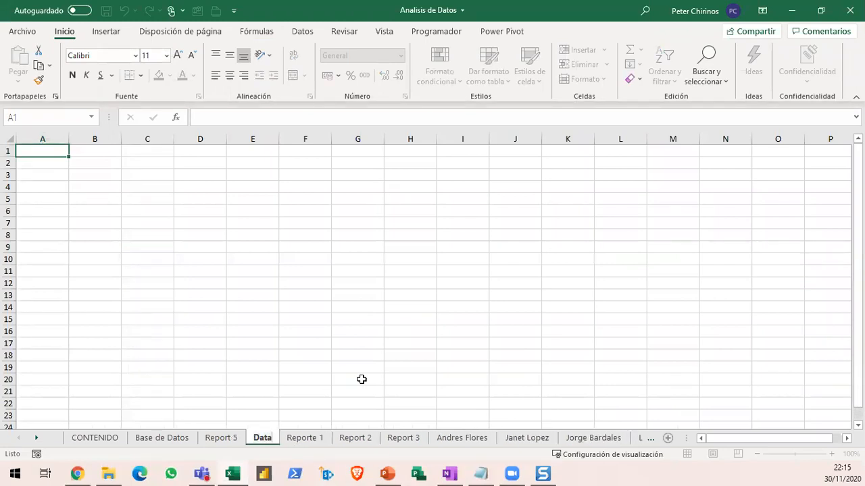
pyautogui.press('Return')
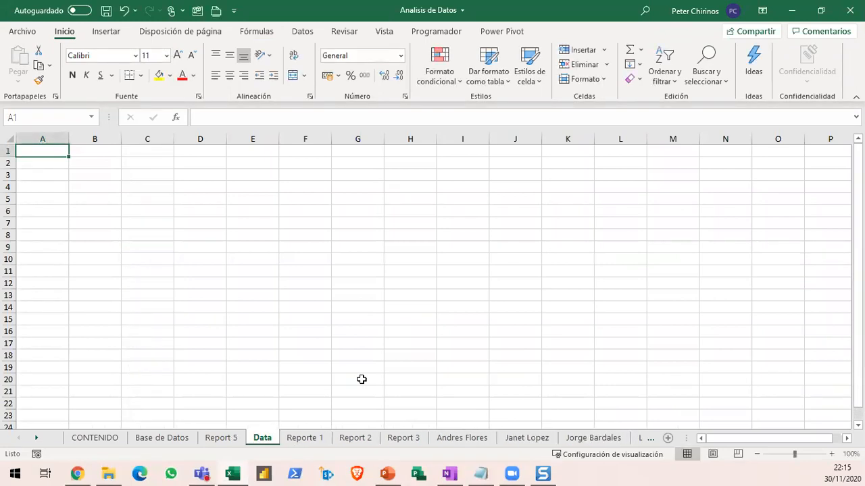
# Move the Data sheet before Report 5 and add a new sheet named Resumen right after it
pyautogui.moveTo(266, 440); pyautogui.dragTo(200, 441)
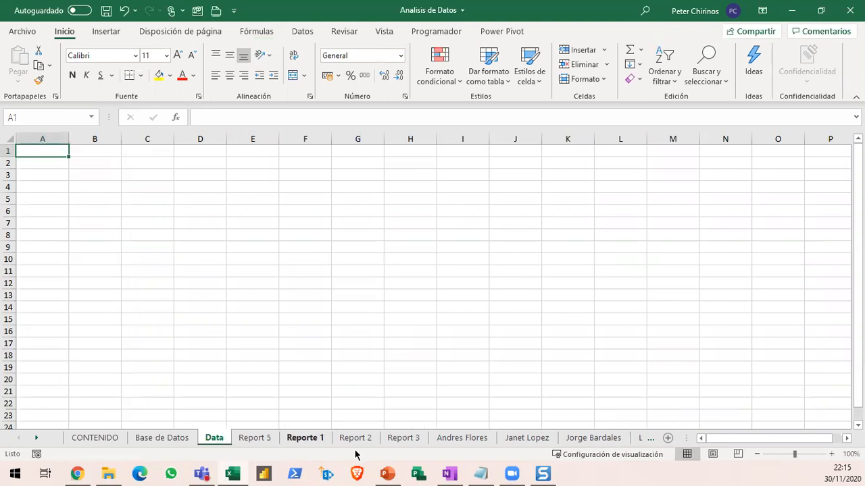
pyautogui.click(667, 437)
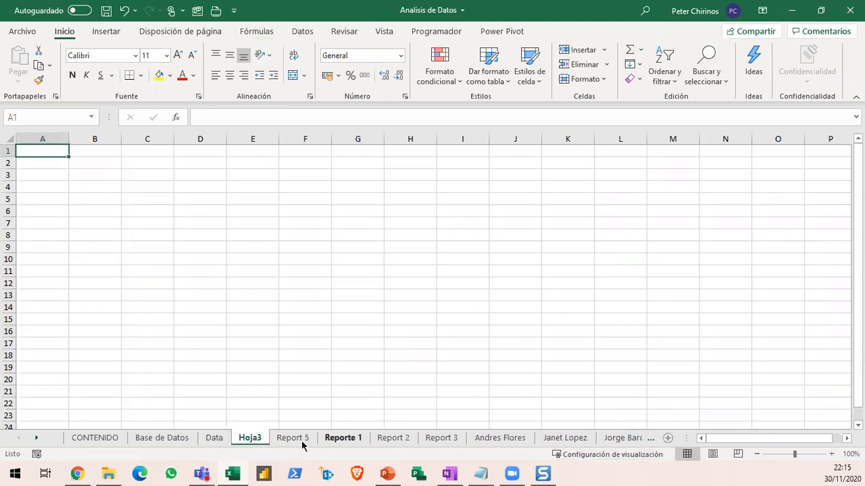
pyautogui.doubleClick(250, 439)
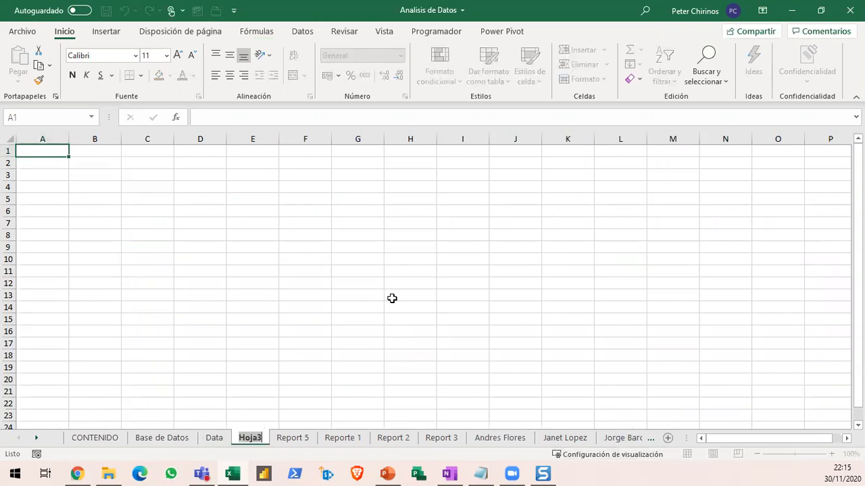
pyautogui.write('R')
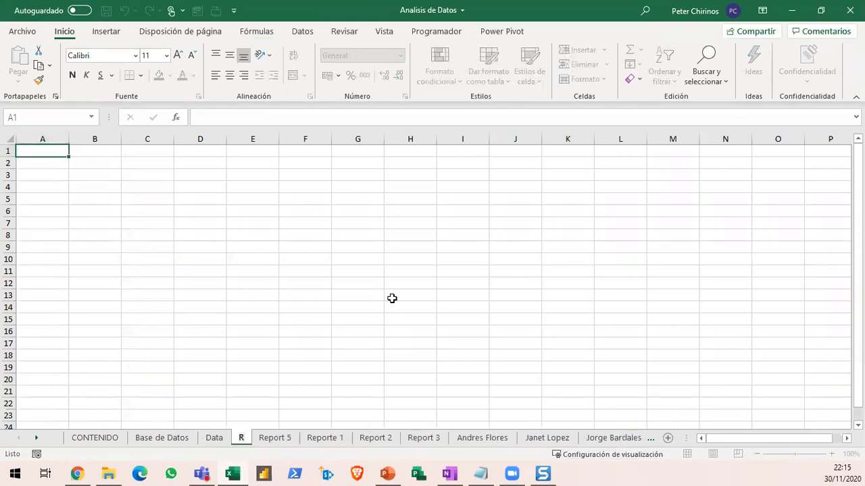
pyautogui.write('e')
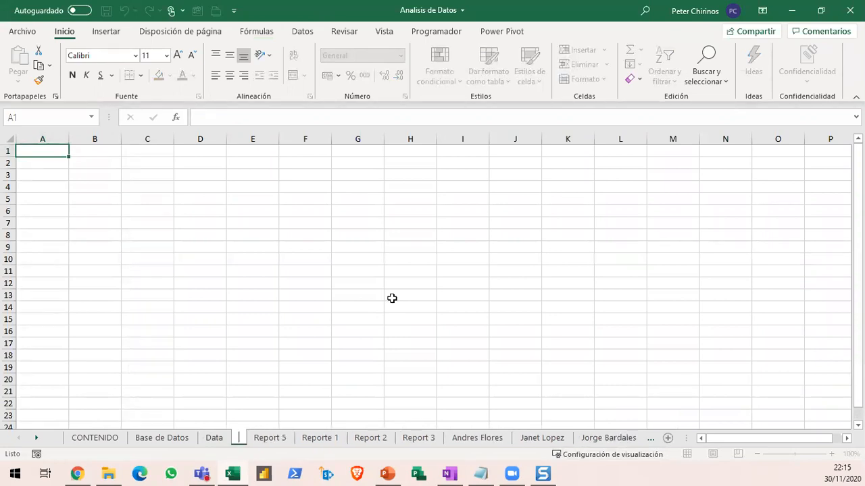
pyautogui.write('sum')
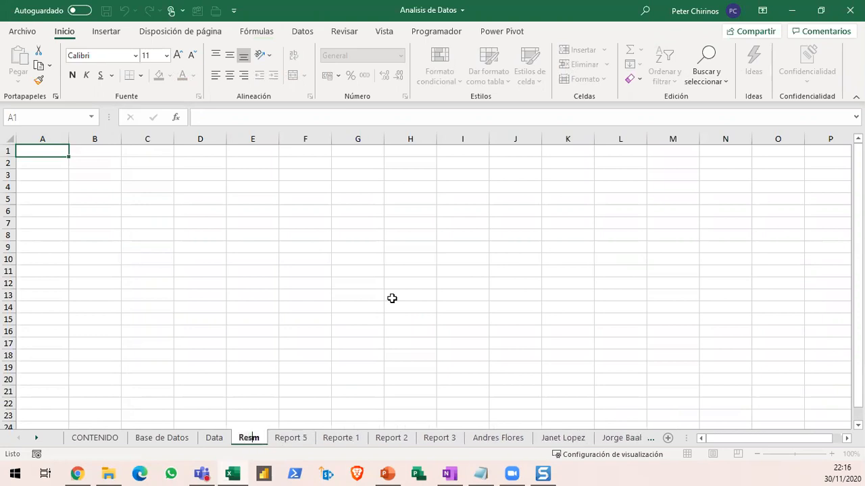
pyautogui.write('en')
pyautogui.press('Return')
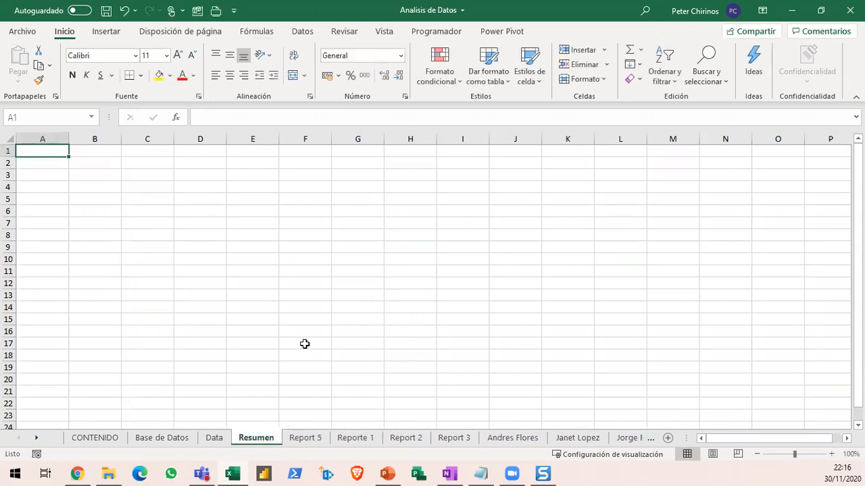
# Review the Base de Datos, Data and Resumen sheets in turn and mark up the Data and Resumen sheets
pyautogui.click(222, 439)
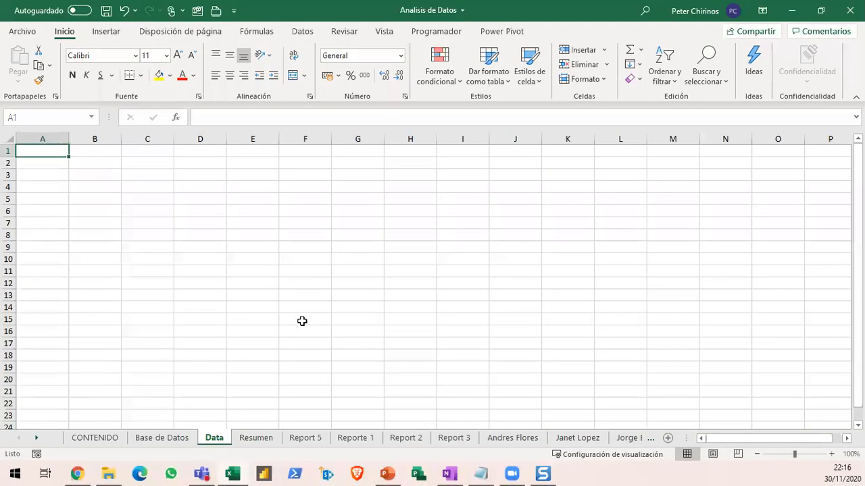
pyautogui.click(164, 440)
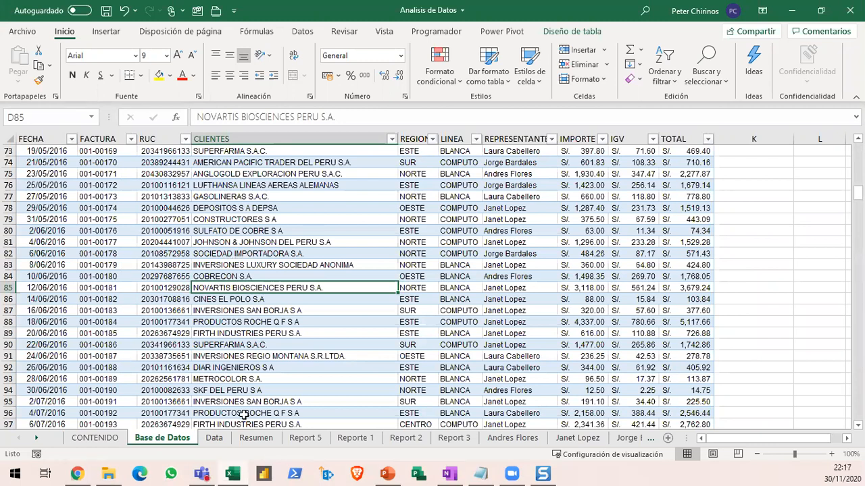
pyautogui.click(213, 437)
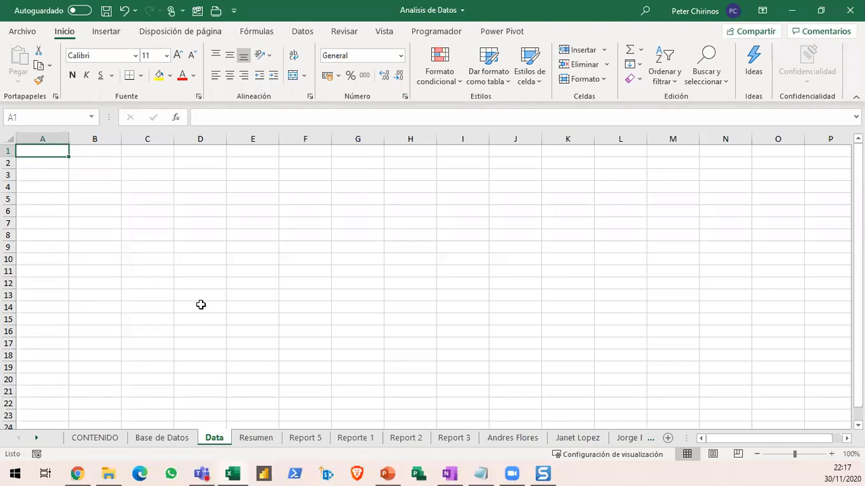
pyautogui.click(252, 438)
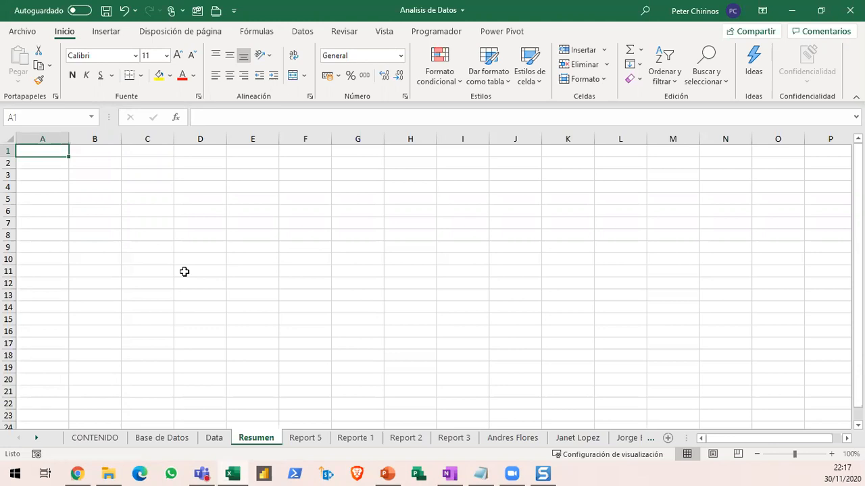
pyautogui.click(169, 438)
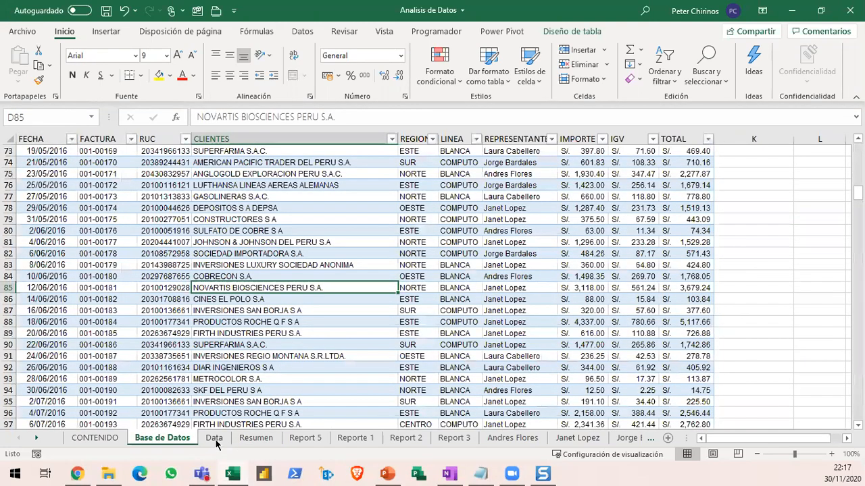
pyautogui.click(255, 440)
pyautogui.click(214, 438)
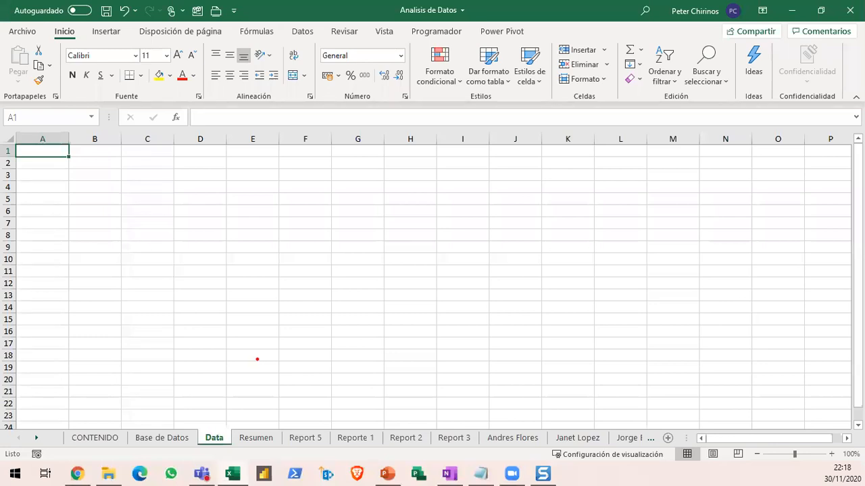
pyautogui.moveTo(195, 417)
pyautogui.mouseDown()
pyautogui.moveTo(260, 453)
pyautogui.moveTo(292, 451)
pyautogui.moveTo(229, 412)
pyautogui.moveTo(274, 289)
pyautogui.mouseUp()
pyautogui.moveTo(260, 419); pyautogui.dragTo(341, 300)
# Select a single client cell inside the Base de Datos table, D68, as the starting point for a pivot table
pyautogui.click(160, 439)
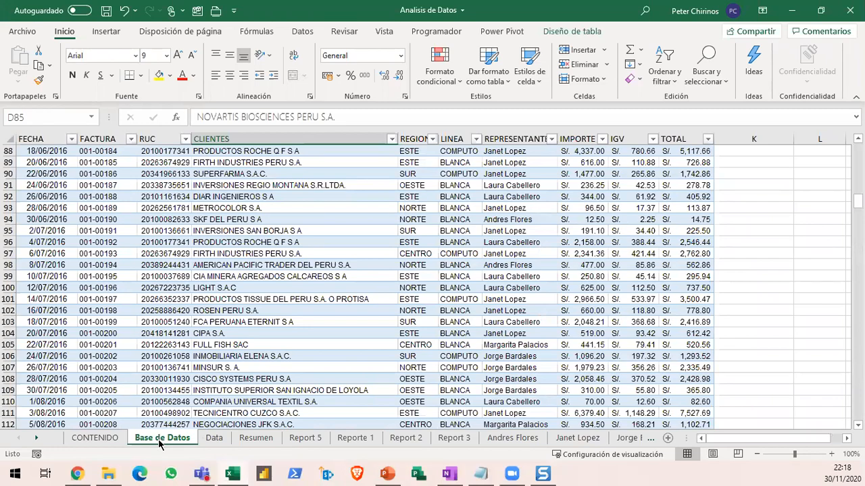
pyautogui.click(299, 263)
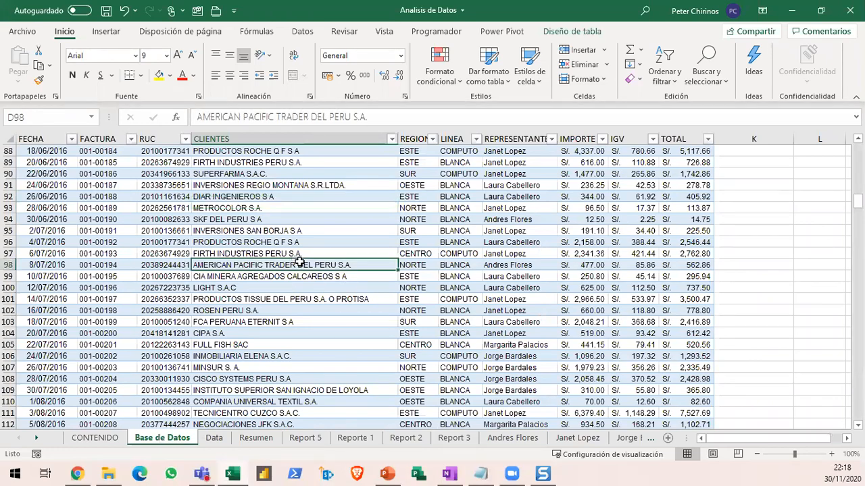
pyautogui.scroll(4, 299, 262)
pyautogui.scroll(5, 294, 243)
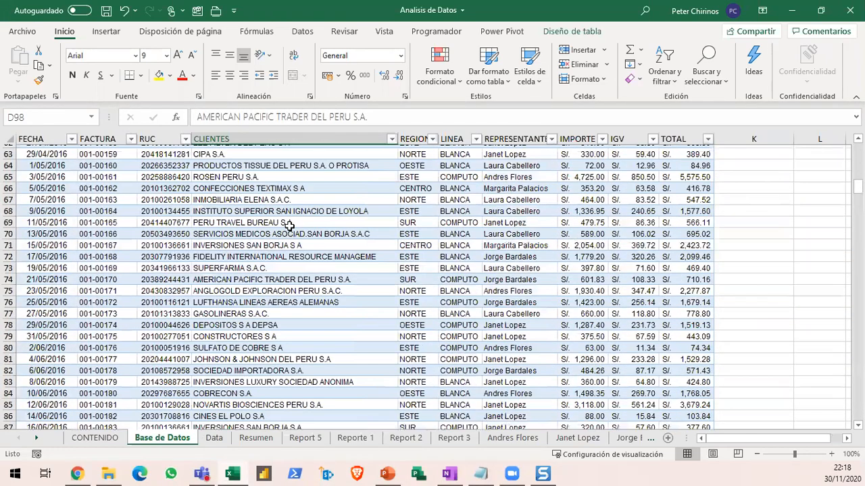
pyautogui.click(290, 229)
pyautogui.click(364, 288)
pyautogui.click(473, 310)
pyautogui.click(576, 242)
pyautogui.click(605, 310)
pyautogui.click(332, 231)
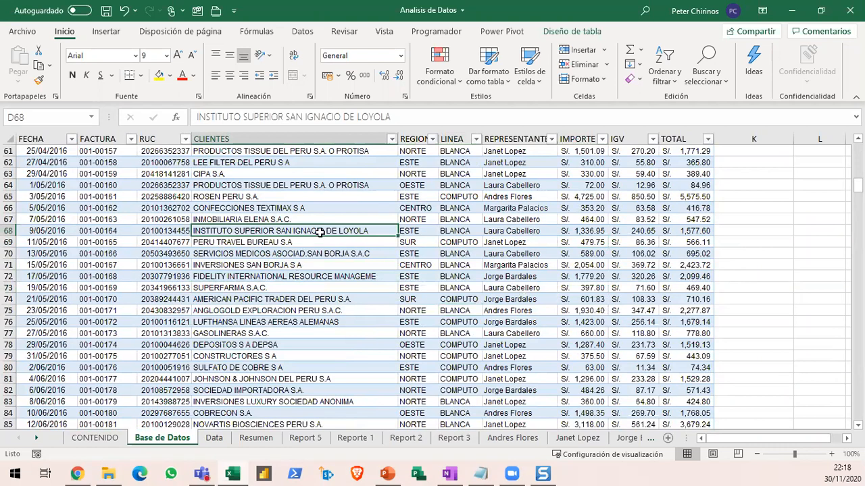
# Create a pivot table from tbl_Database on the existing Data sheet, placed at cell A2
pyautogui.click(110, 32)
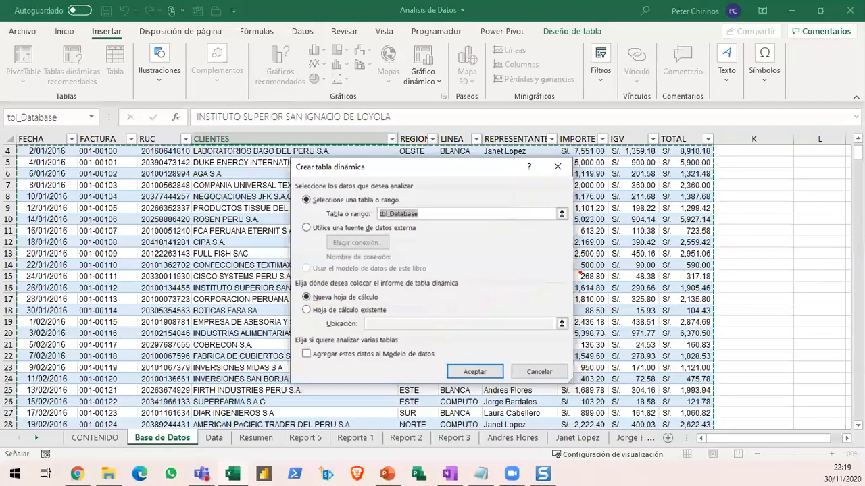
pyautogui.moveTo(297, 308)
pyautogui.mouseDown()
pyautogui.moveTo(384, 317)
pyautogui.moveTo(526, 309)
pyautogui.moveTo(547, 252)
pyautogui.mouseUp()
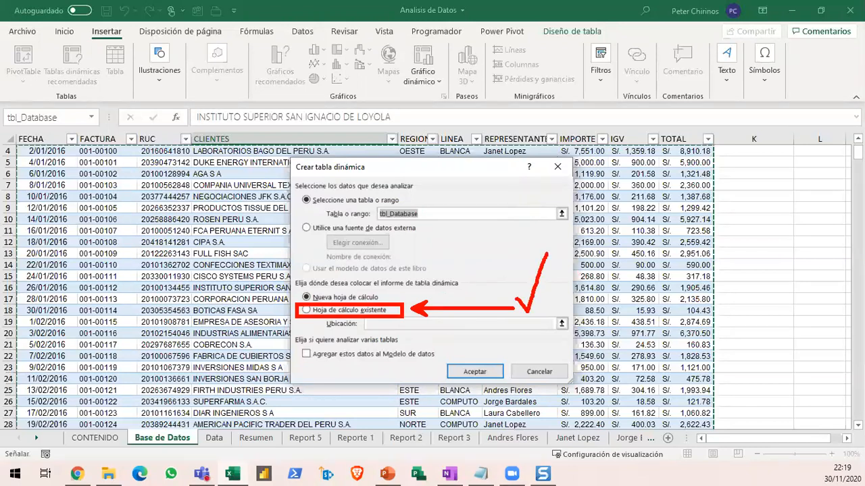
pyautogui.press('Escape')
pyautogui.click(306, 310)
pyautogui.click(366, 327)
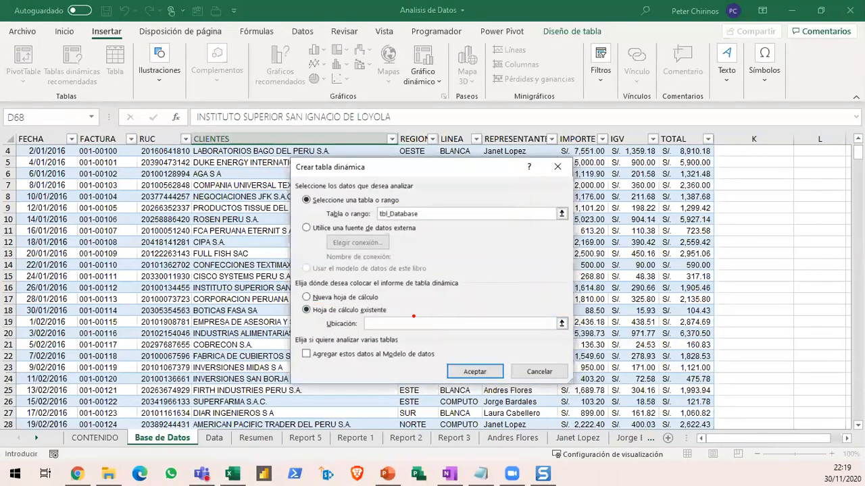
pyautogui.moveTo(358, 315)
pyautogui.mouseDown()
pyautogui.moveTo(387, 335)
pyautogui.moveTo(405, 335)
pyautogui.moveTo(509, 271)
pyautogui.moveTo(541, 225)
pyautogui.mouseUp()
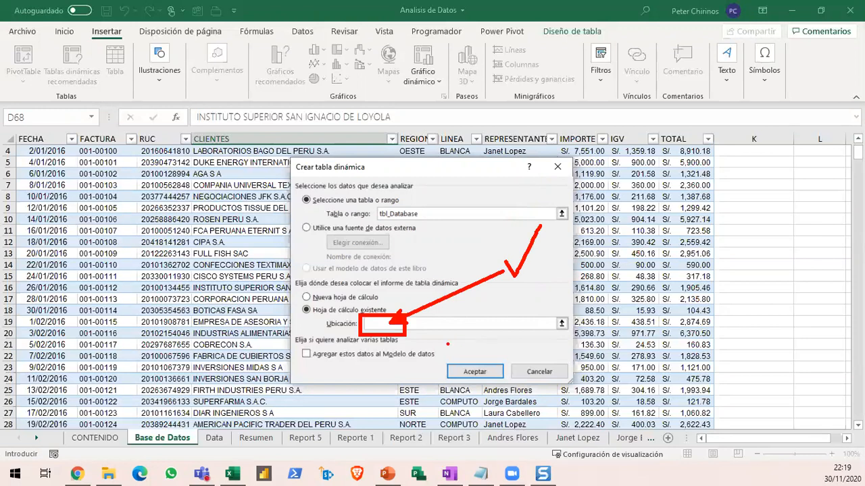
pyautogui.press('Escape')
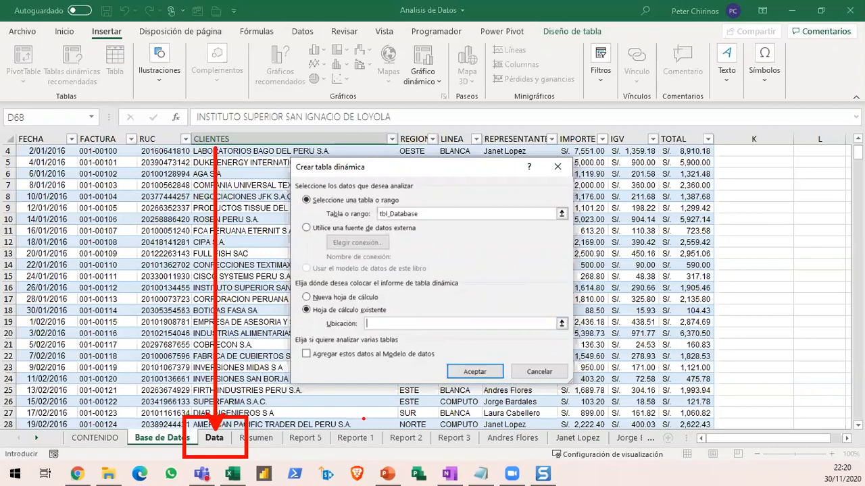
pyautogui.click(215, 439)
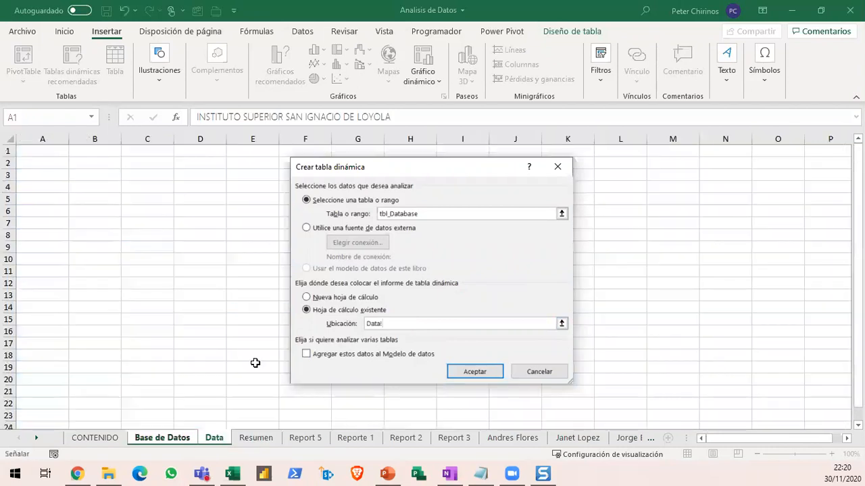
pyautogui.click(39, 162)
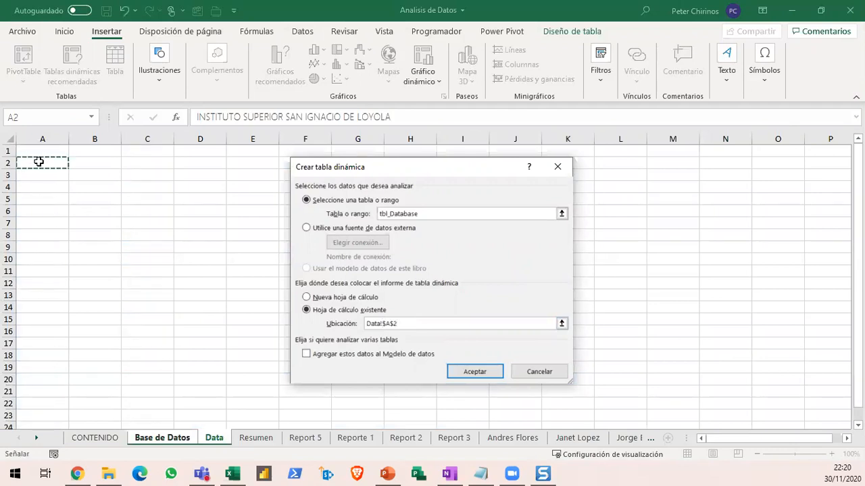
pyautogui.click(478, 373)
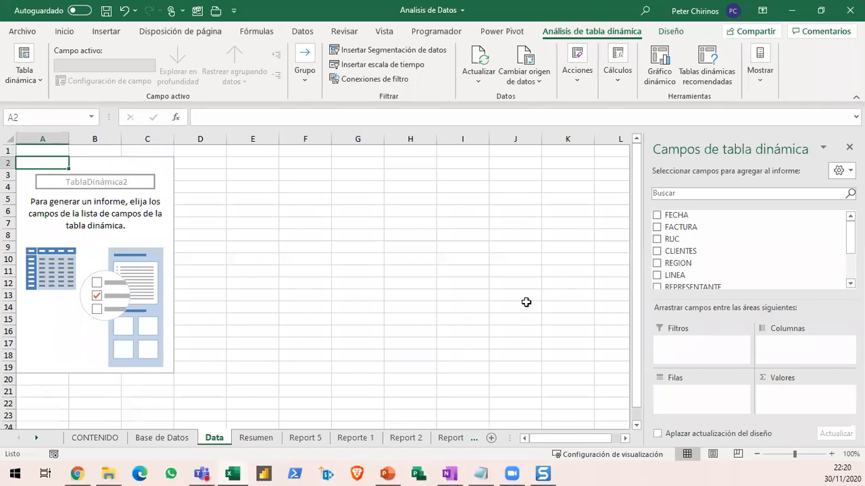
# Lay out the Data pivot table with REGION in rows, REPRESENTANTE in columns and the sum of TOTAL as values
pyautogui.scroll(-1, 696, 277)
pyautogui.moveTo(709, 268); pyautogui.dragTo(710, 400)
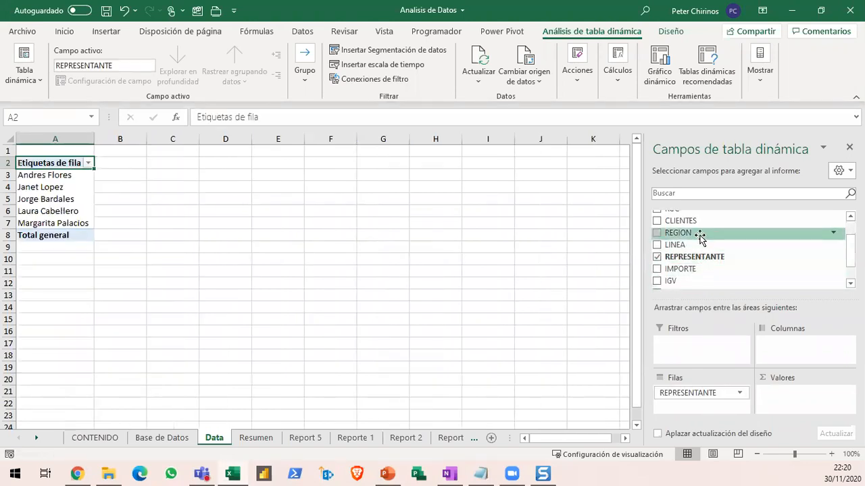
pyautogui.moveTo(700, 393); pyautogui.dragTo(782, 353)
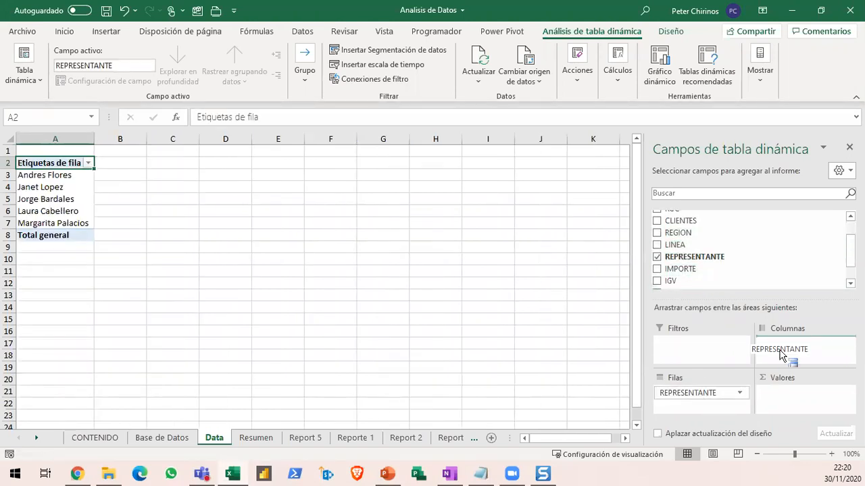
pyautogui.moveTo(690, 232); pyautogui.dragTo(704, 399)
pyautogui.scroll(-1, 698, 275)
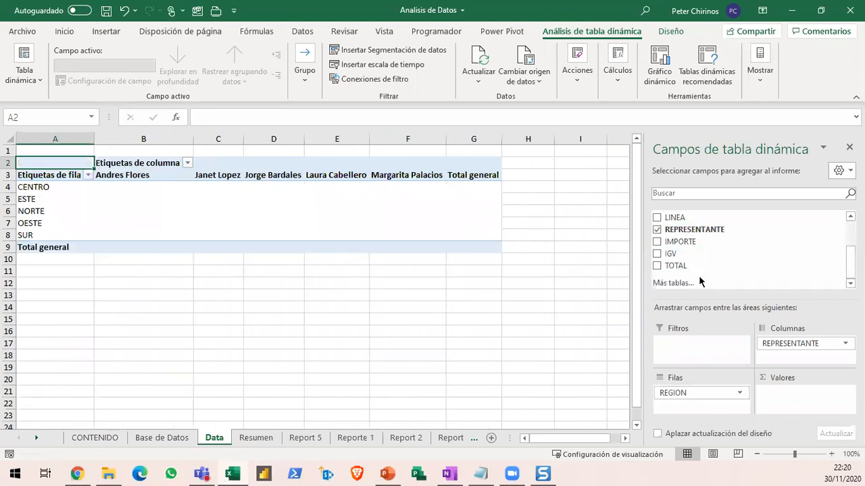
pyautogui.moveTo(691, 268); pyautogui.dragTo(781, 406)
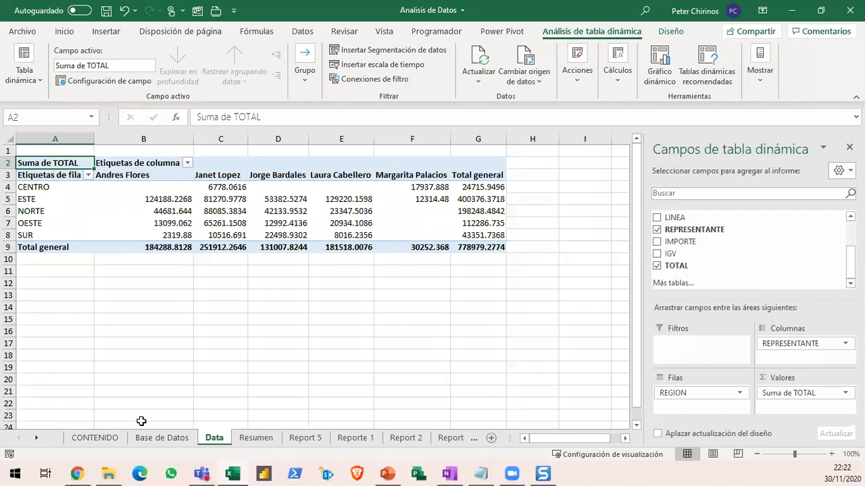
# Create a second pivot table from tbl_Database on the existing Data sheet, placed at cell A12
pyautogui.click(161, 437)
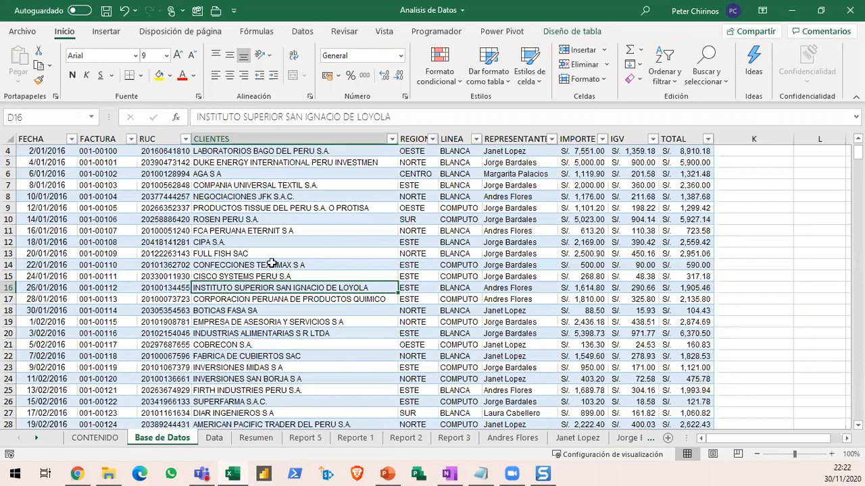
pyautogui.click(272, 265)
pyautogui.click(298, 275)
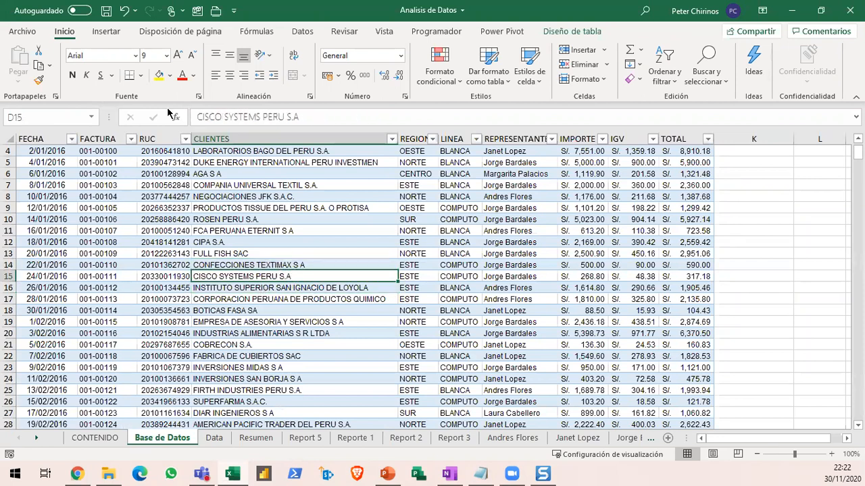
pyautogui.click(108, 34)
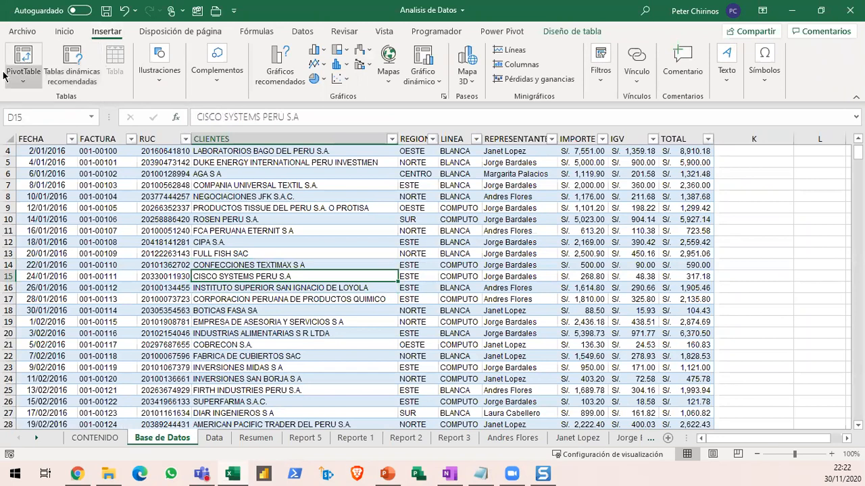
pyautogui.click(20, 58)
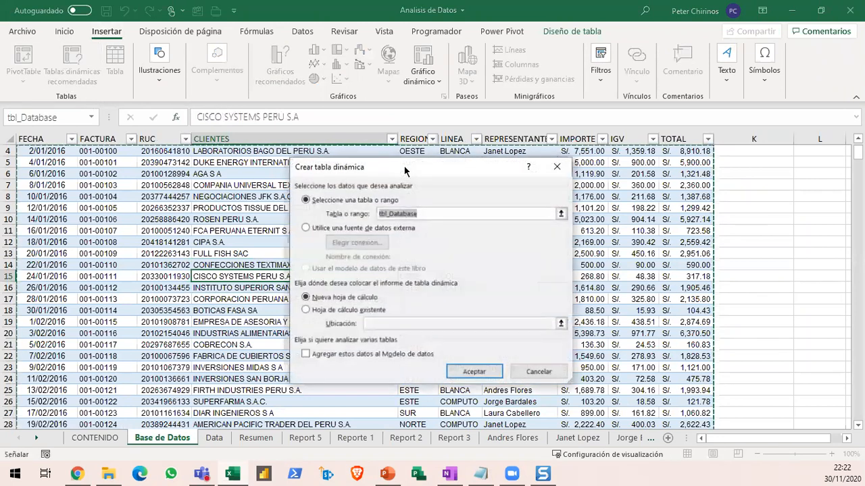
pyautogui.moveTo(437, 171); pyautogui.dragTo(469, 172)
pyautogui.click(382, 310)
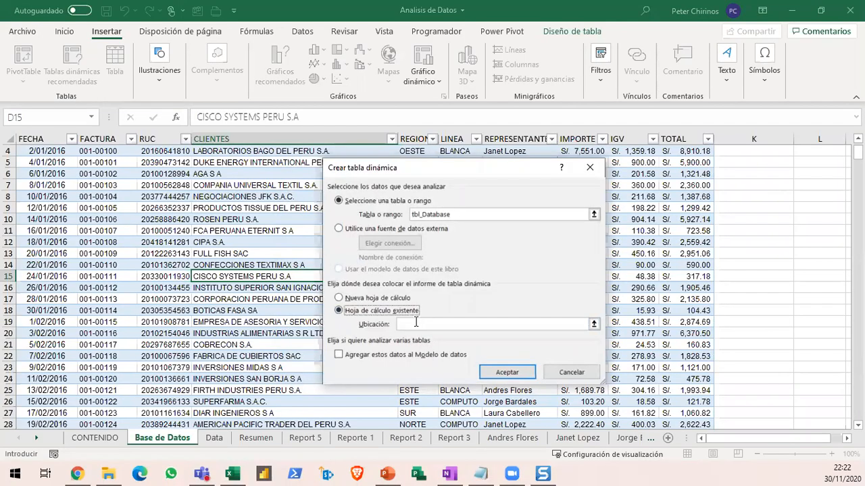
pyautogui.click(394, 355)
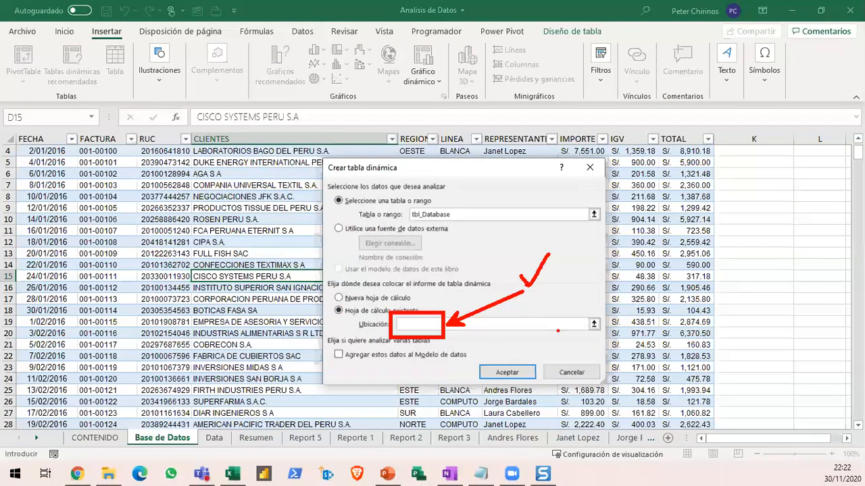
pyautogui.click(406, 324)
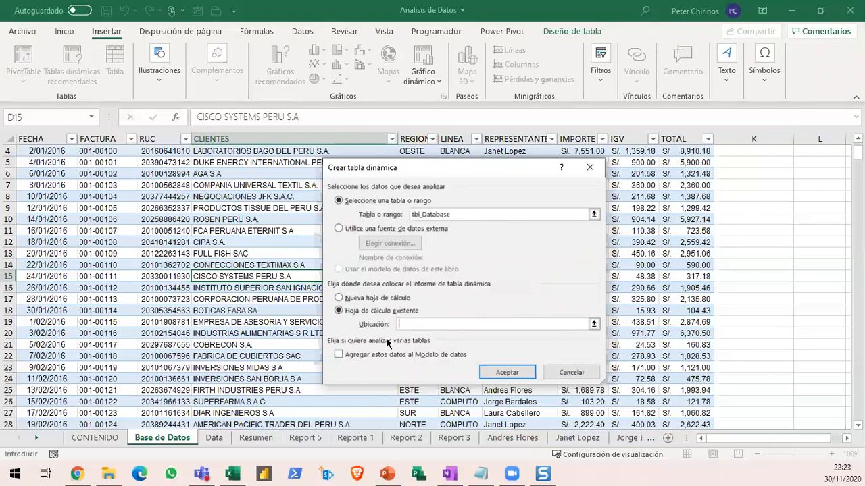
pyautogui.click(214, 439)
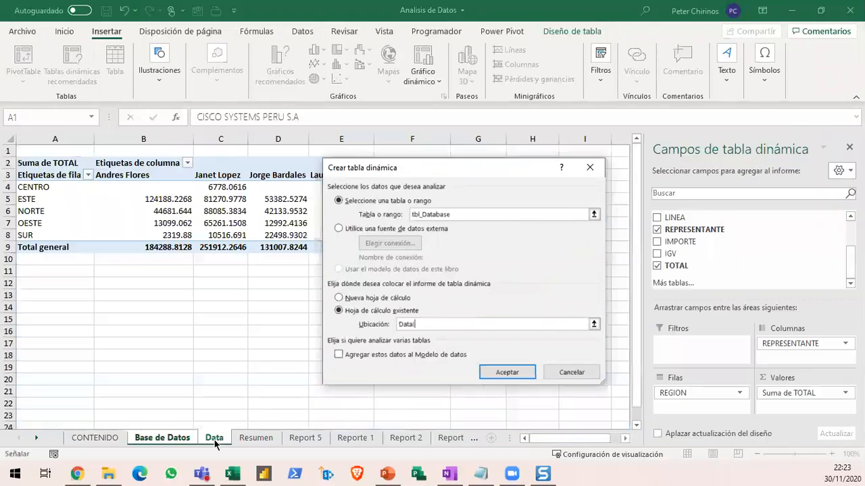
pyautogui.click(47, 285)
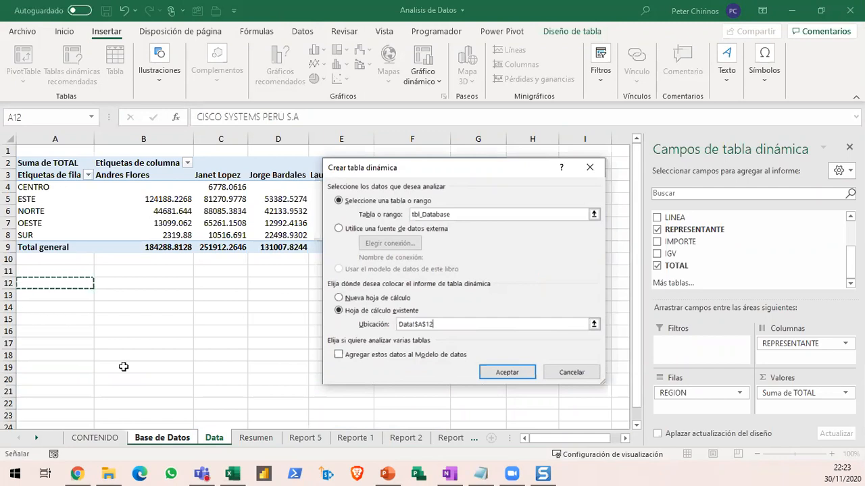
pyautogui.click(508, 371)
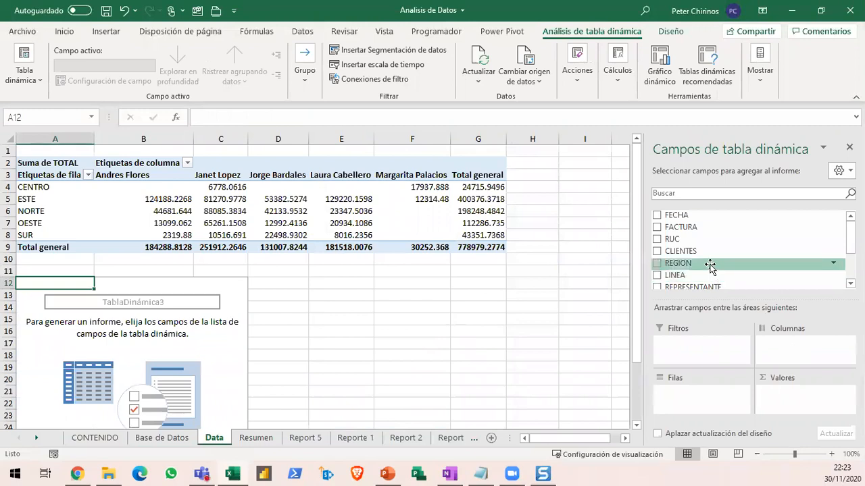
# Lay out the pivot table at A12 with REGION in rows, LINEA in columns and the sum of TOTAL as values
pyautogui.moveTo(721, 404); pyautogui.dragTo(720, 401)
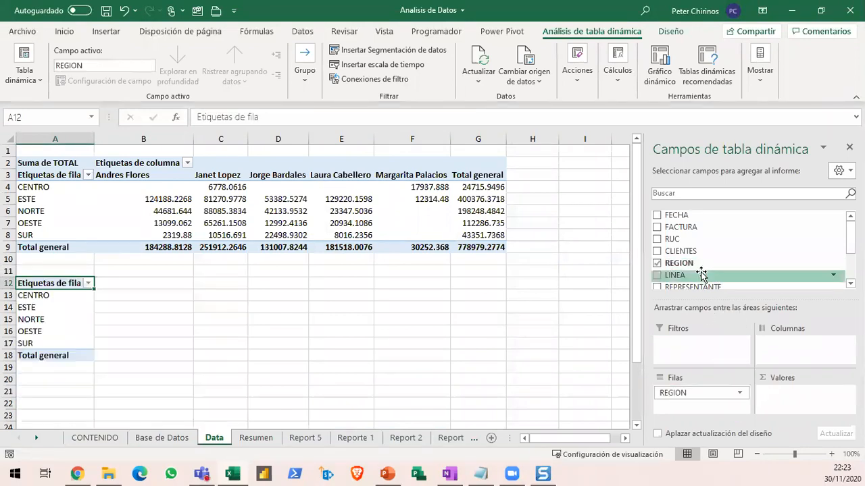
pyautogui.moveTo(700, 275); pyautogui.dragTo(777, 343)
pyautogui.scroll(-1, 701, 270)
pyautogui.moveTo(700, 282); pyautogui.dragTo(783, 400)
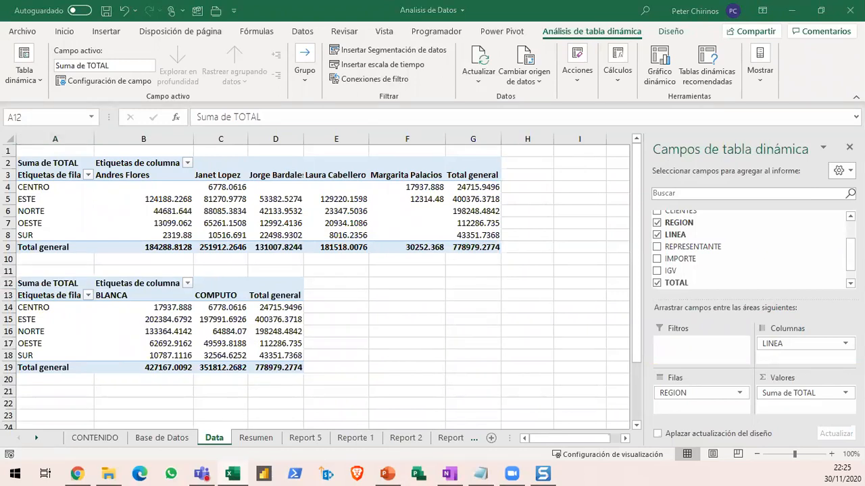
# Start another pivot table from tbl_Database on Base de Datos, with an existing worksheet as its destination
pyautogui.click(162, 438)
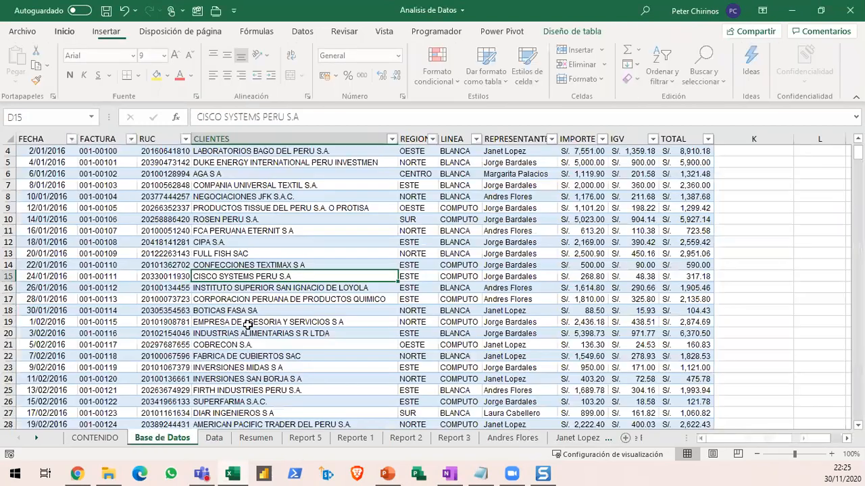
pyautogui.click(247, 324)
pyautogui.click(299, 263)
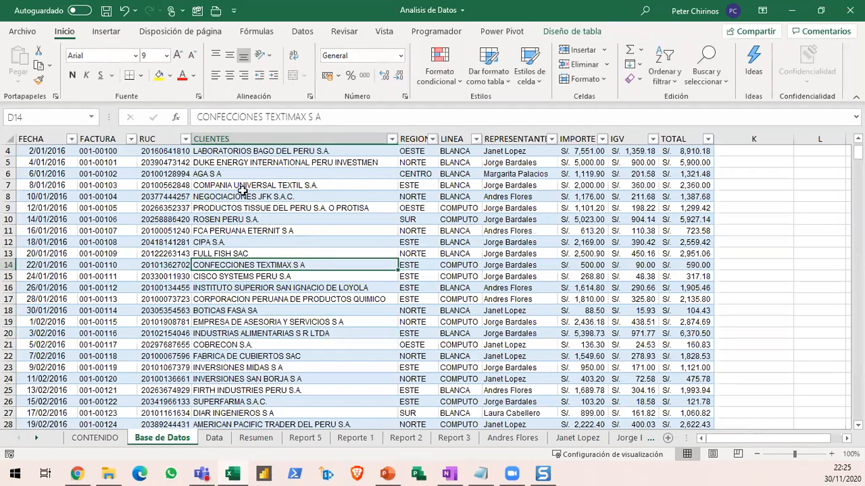
pyautogui.click(106, 31)
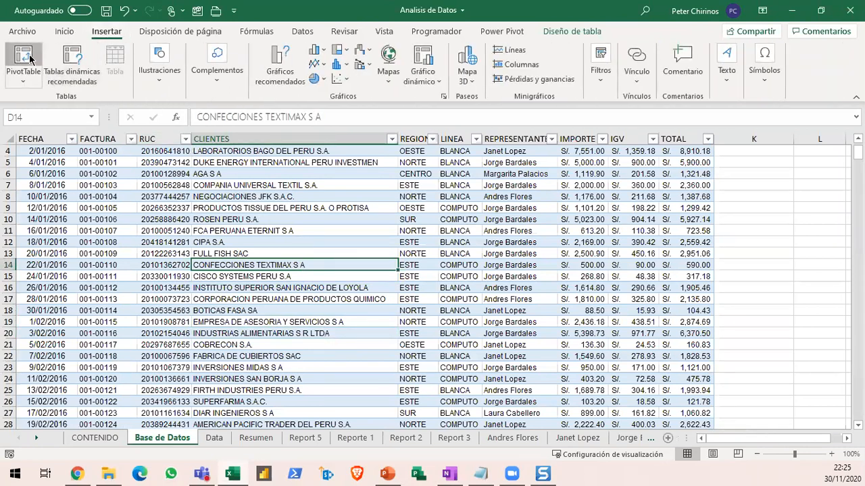
pyautogui.click(23, 60)
pyautogui.click(381, 310)
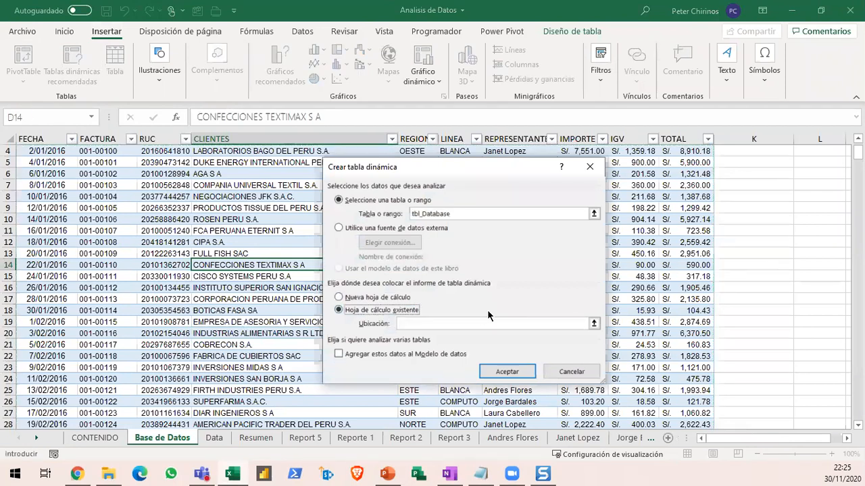
pyautogui.moveTo(330, 303)
pyautogui.mouseDown()
pyautogui.moveTo(473, 338)
pyautogui.moveTo(544, 236)
pyautogui.moveTo(493, 312)
pyautogui.moveTo(538, 245)
pyautogui.mouseUp()
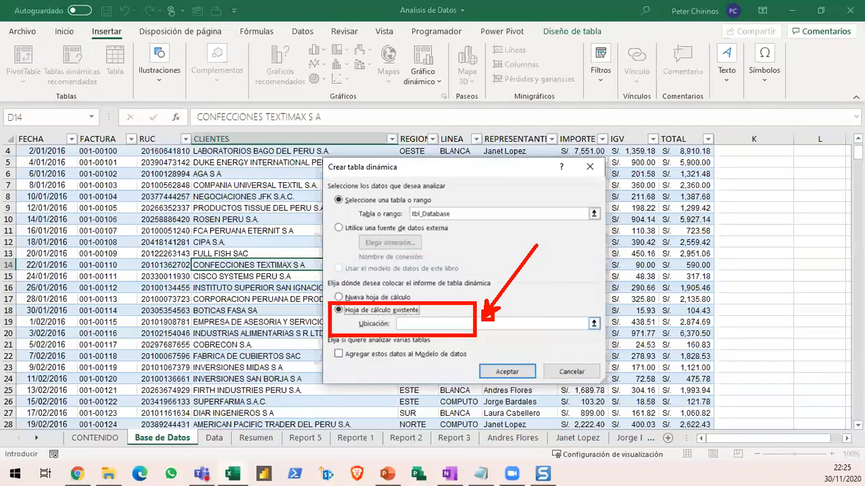
pyautogui.press('e')
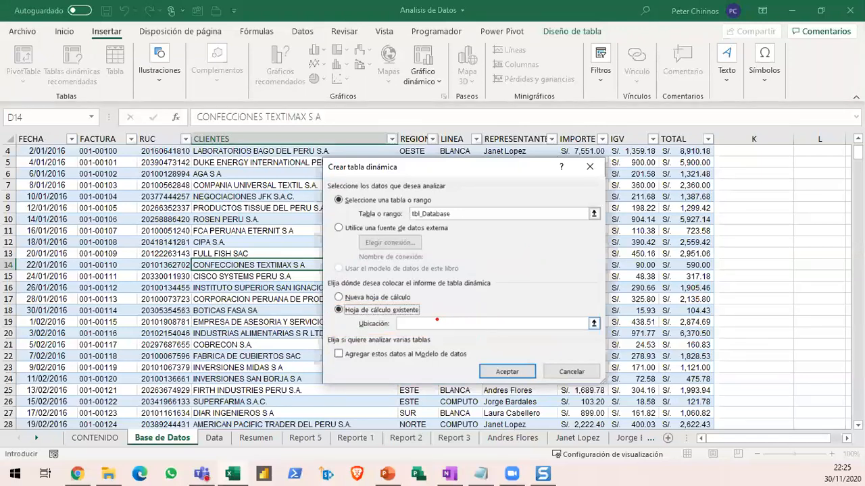
pyautogui.moveTo(436, 313); pyautogui.dragTo(482, 335)
pyautogui.moveTo(539, 269)
pyautogui.mouseDown()
pyautogui.moveTo(492, 323)
pyautogui.moveTo(558, 294)
pyautogui.mouseUp()
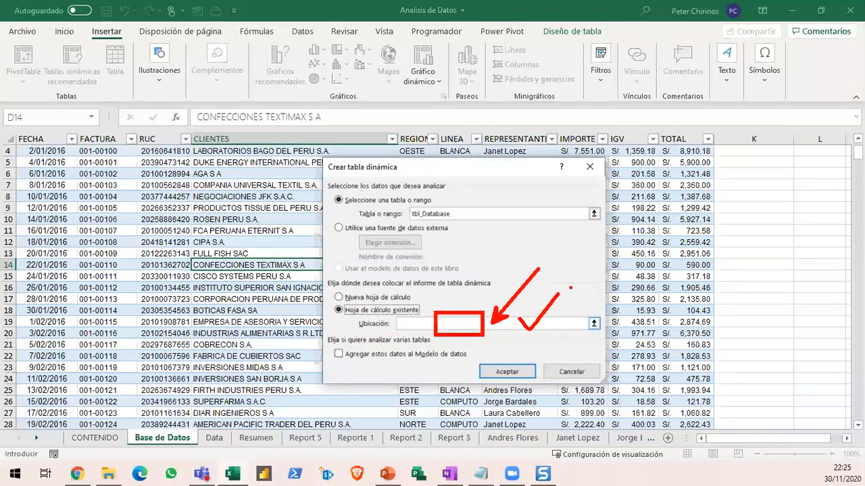
pyautogui.press('Escape')
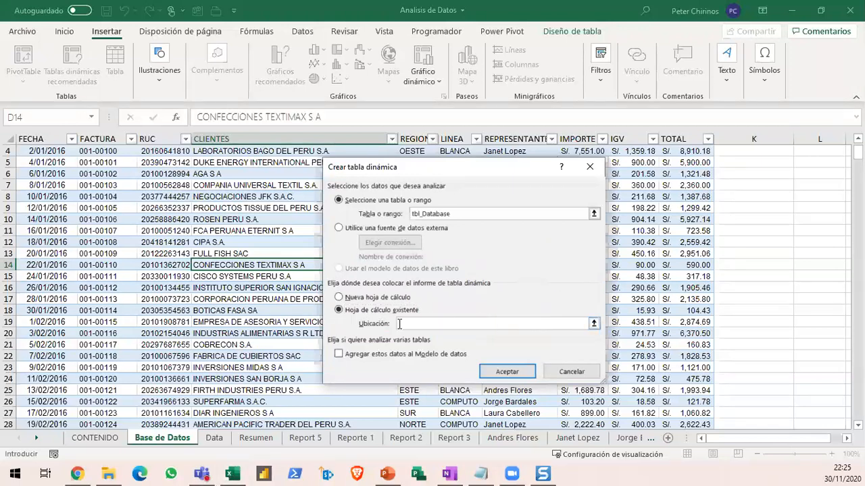
# Place the new pivot table at cell A23 of the Data sheet and create it
pyautogui.click(214, 438)
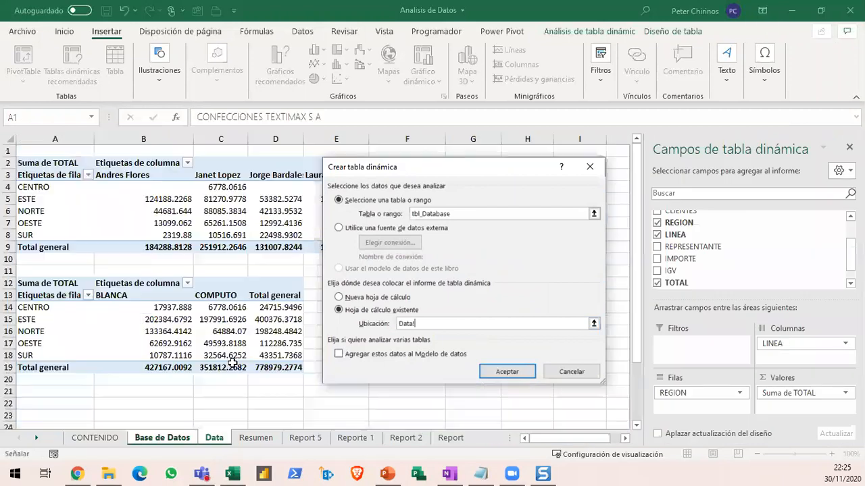
pyautogui.scroll(-2, 54, 346)
pyautogui.click(58, 343)
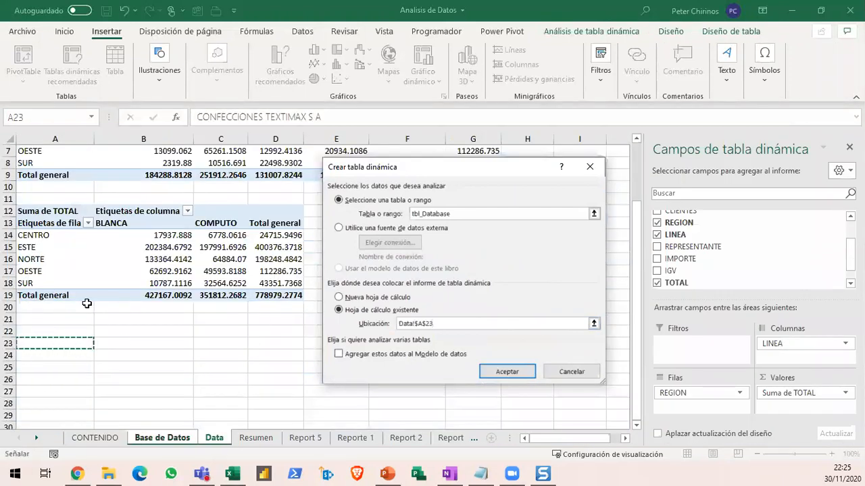
pyautogui.scroll(-3, 87, 304)
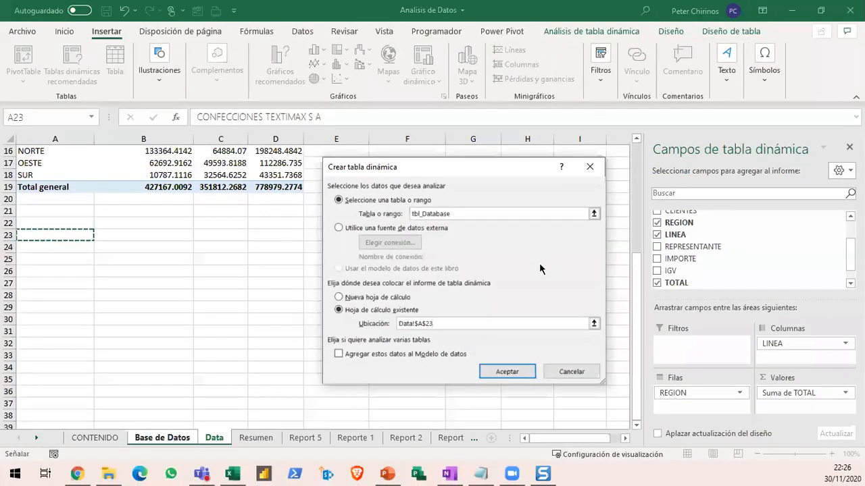
pyautogui.click(510, 373)
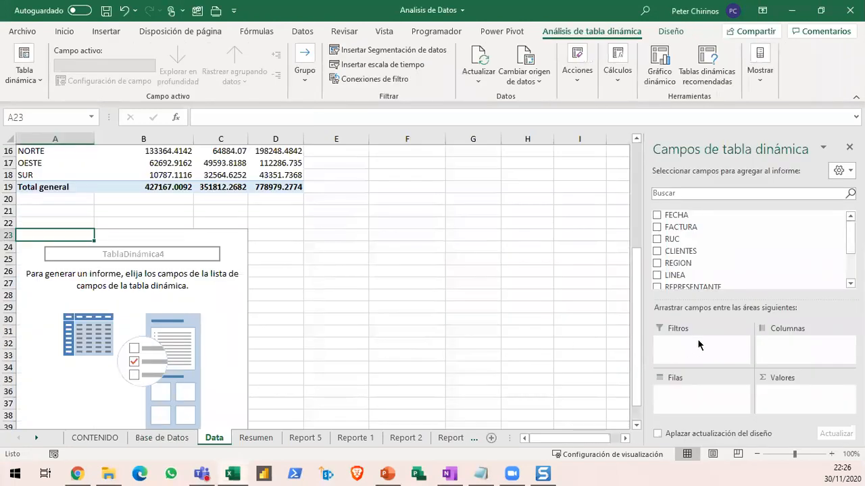
# Lay out the pivot table at A23 with REPRESENTANTE in rows, LINEA in columns and the sum of TOTAL as values
pyautogui.moveTo(702, 287); pyautogui.dragTo(717, 400)
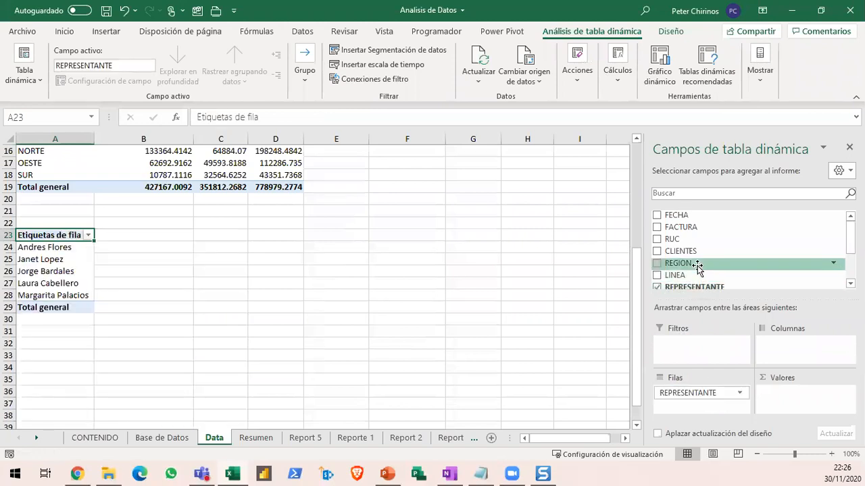
pyautogui.moveTo(698, 265); pyautogui.dragTo(796, 348)
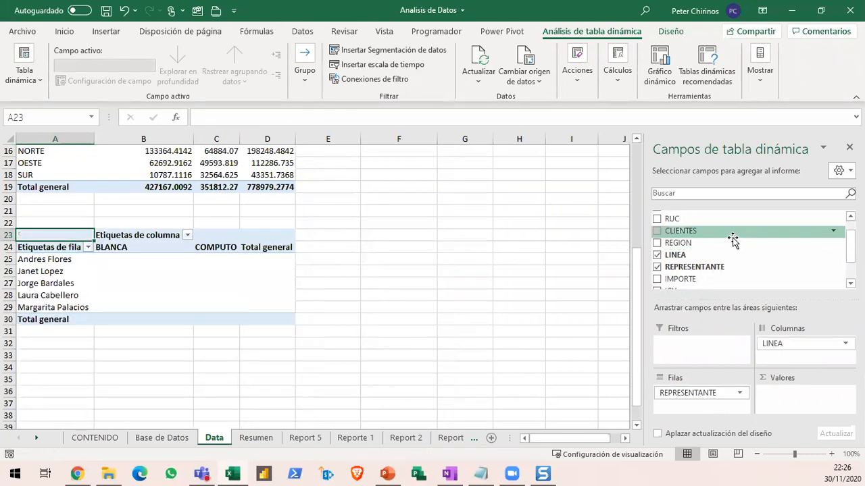
pyautogui.scroll(-2, 716, 257)
pyautogui.moveTo(704, 269); pyautogui.dragTo(787, 399)
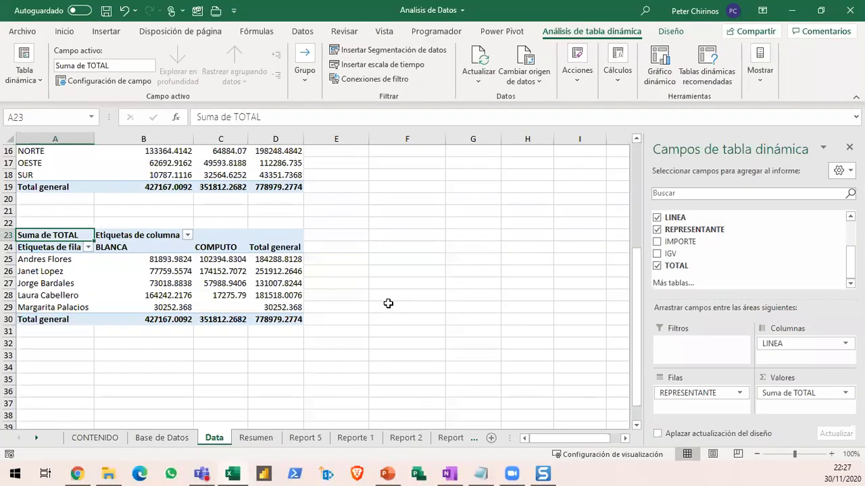
# Select cell B5 inside the REGION by REPRESENTANTE pivot table at A2 of the Data sheet
pyautogui.scroll(5, 388, 303)
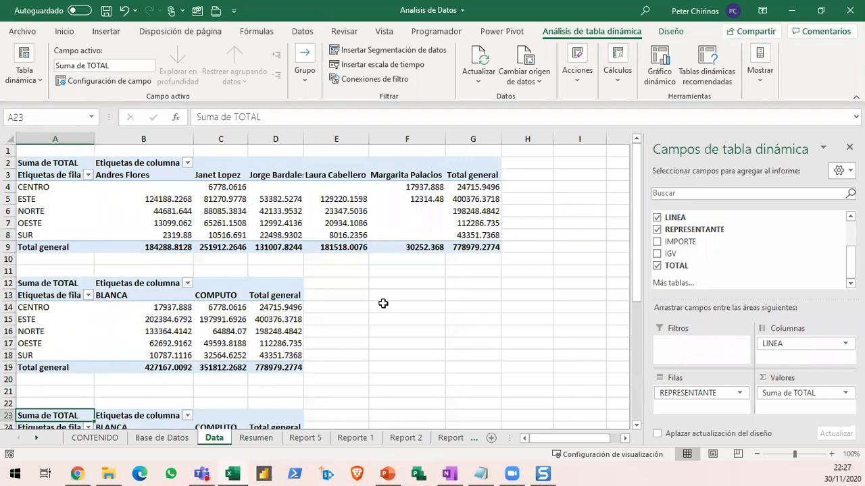
pyautogui.click(165, 200)
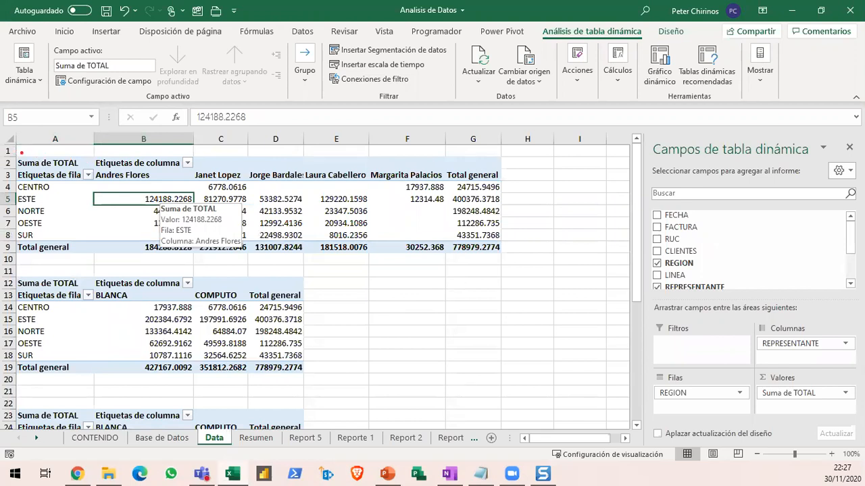
pyautogui.moveTo(123, 186)
pyautogui.mouseDown()
pyautogui.moveTo(203, 214)
pyautogui.moveTo(370, 308)
pyautogui.moveTo(391, 313)
pyautogui.moveTo(436, 295)
pyautogui.mouseUp()
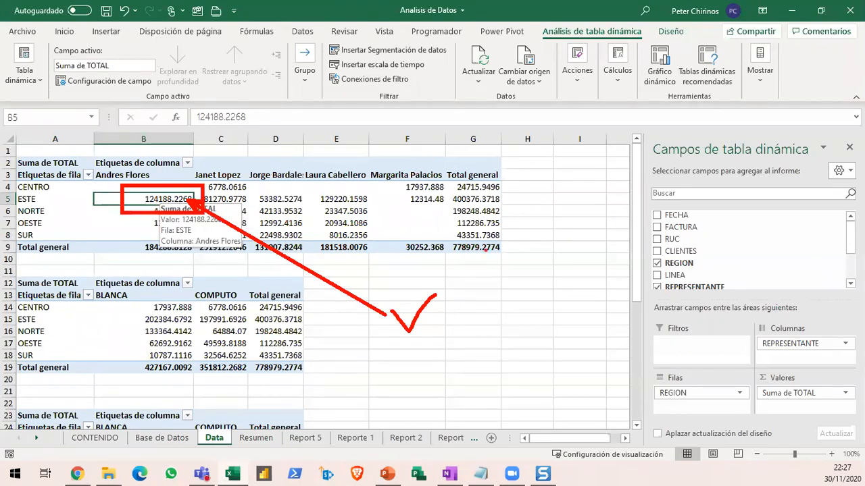
pyautogui.moveTo(503, 148)
pyautogui.mouseDown()
pyautogui.moveTo(27, 136)
pyautogui.moveTo(16, 251)
pyautogui.moveTo(464, 275)
pyautogui.moveTo(514, 152)
pyautogui.moveTo(509, 138)
pyautogui.moveTo(465, 136)
pyautogui.mouseUp()
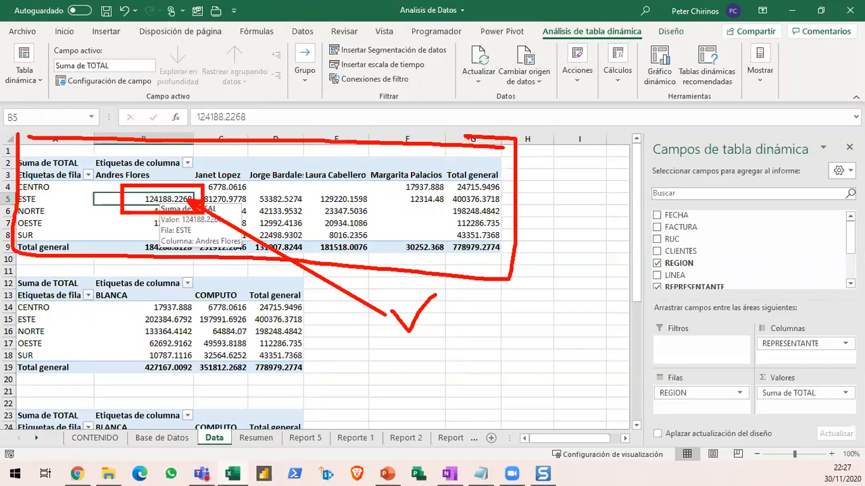
pyautogui.press('e')
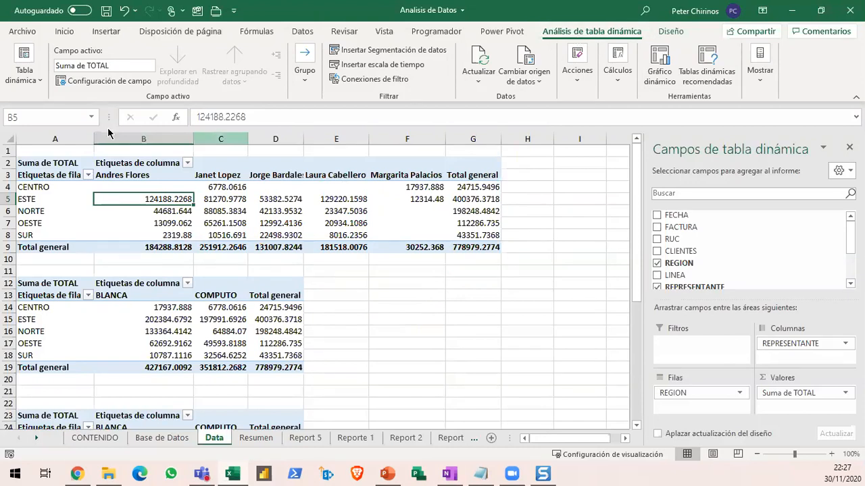
# Rename the selected pivot table as TD_Regiones and check its name
pyautogui.click(41, 85)
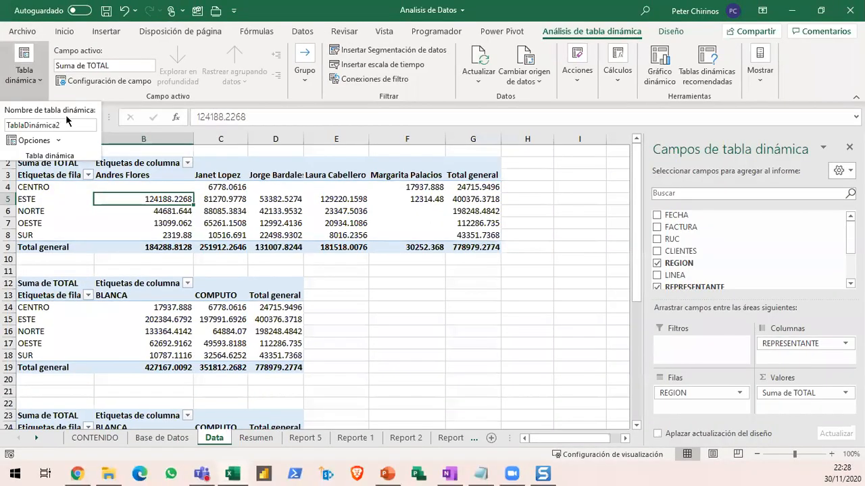
pyautogui.click(68, 124)
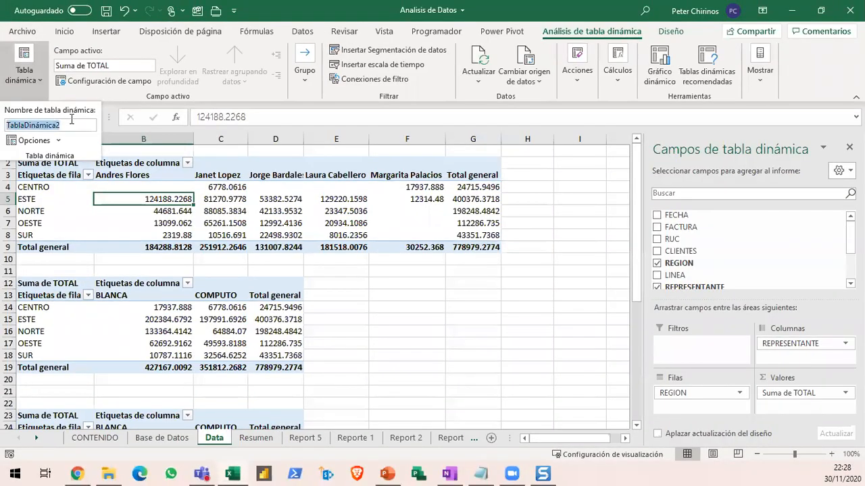
pyautogui.moveTo(8, 125); pyautogui.dragTo(87, 125)
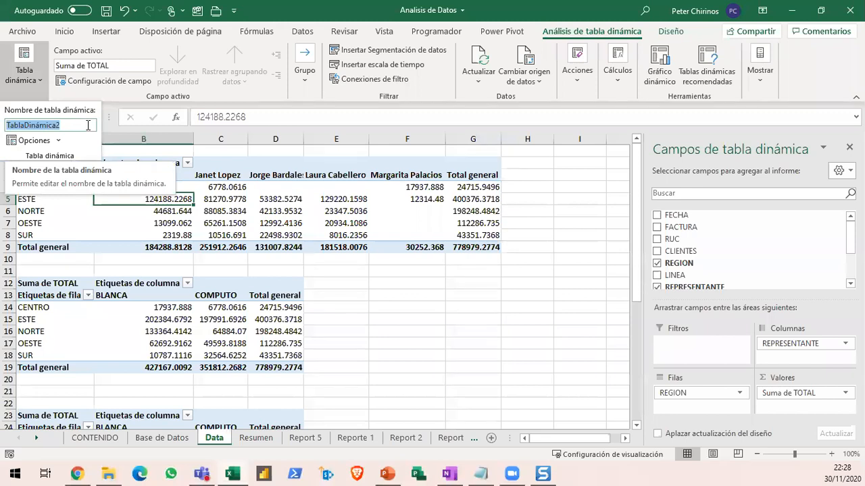
pyautogui.write('T')
pyautogui.press('BackSpace')
pyautogui.write('TD_')
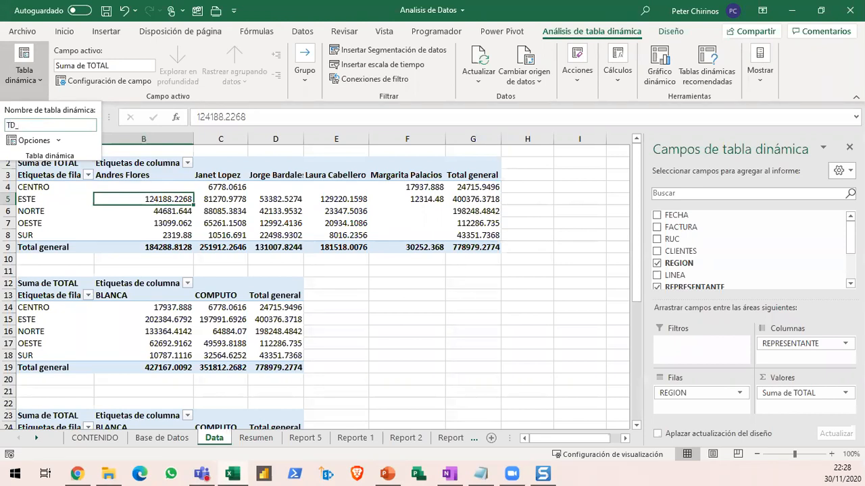
pyautogui.write('Regiones')
pyautogui.press('Return')
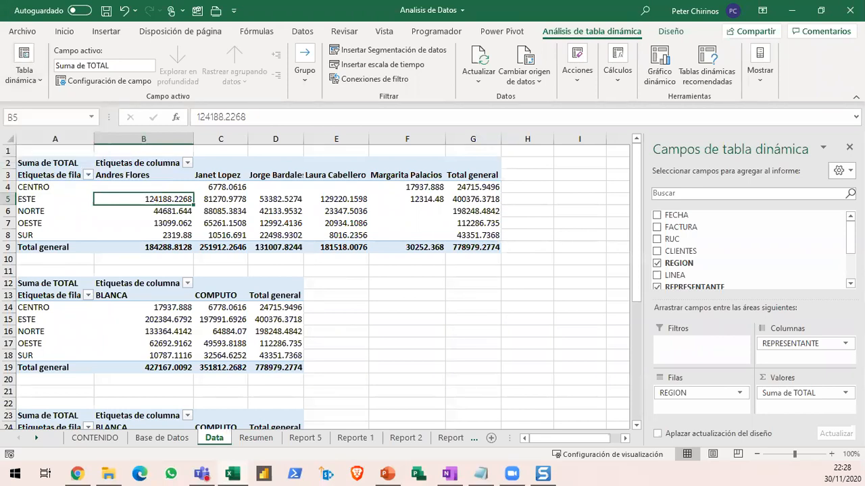
pyautogui.click(30, 75)
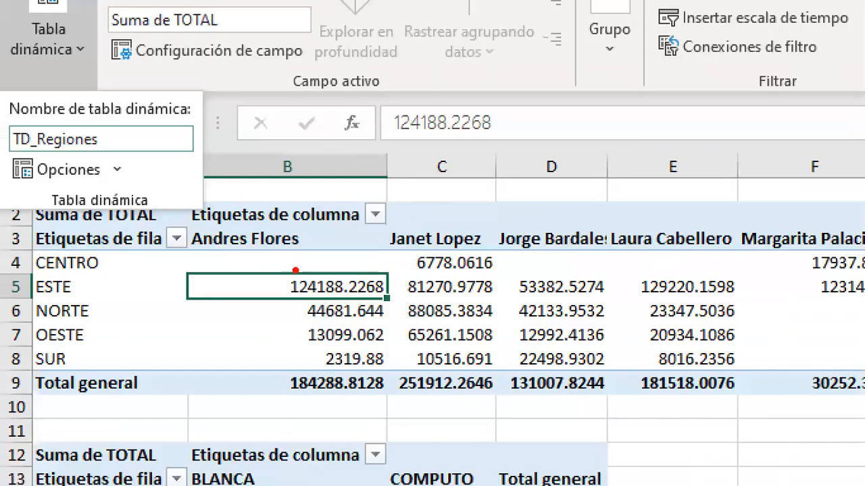
pyautogui.moveTo(295, 270); pyautogui.dragTo(377, 210)
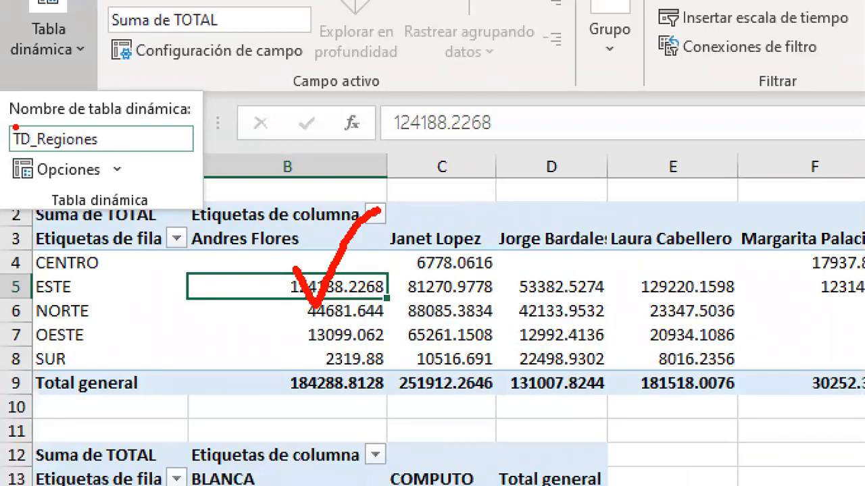
pyautogui.moveTo(2, 112)
pyautogui.mouseDown()
pyautogui.moveTo(6, 125)
pyautogui.moveTo(135, 168)
pyautogui.moveTo(247, 137)
pyautogui.moveTo(316, 137)
pyautogui.moveTo(358, 153)
pyautogui.moveTo(424, 51)
pyautogui.mouseUp()
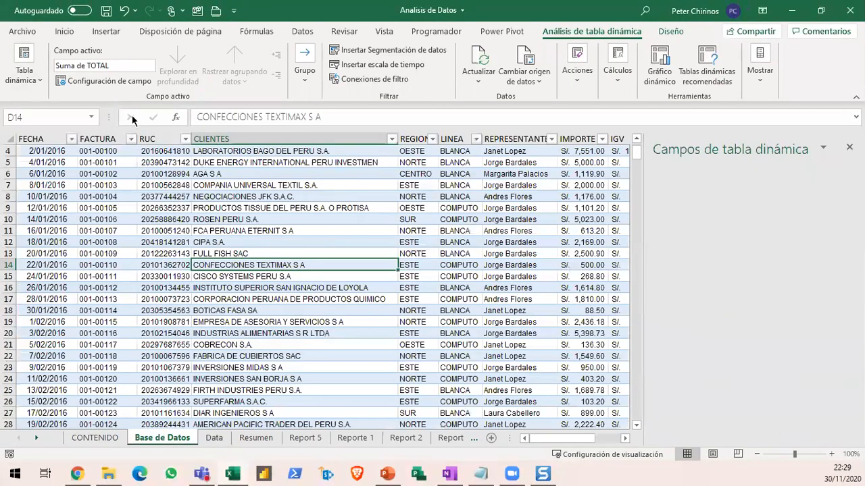
pyautogui.click(106, 31)
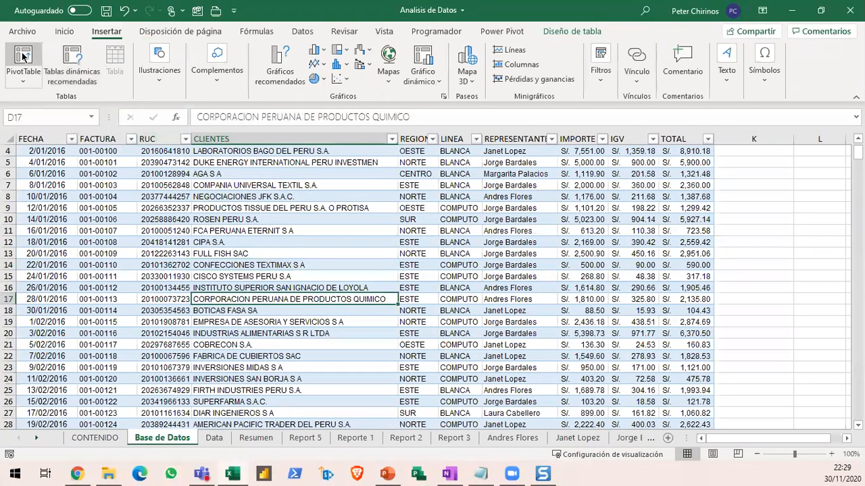
pyautogui.click(28, 76)
pyautogui.click(378, 310)
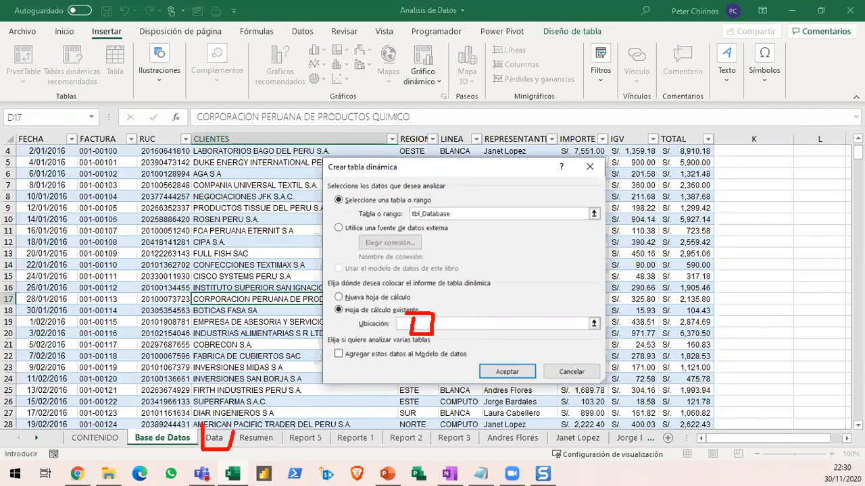
pyautogui.click(212, 439)
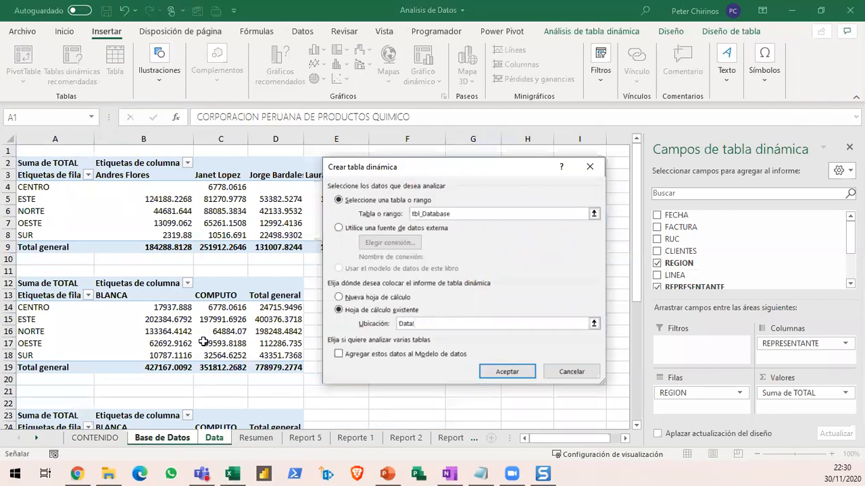
pyautogui.scroll(-3, 203, 342)
pyautogui.scroll(-4, 67, 336)
pyautogui.click(57, 331)
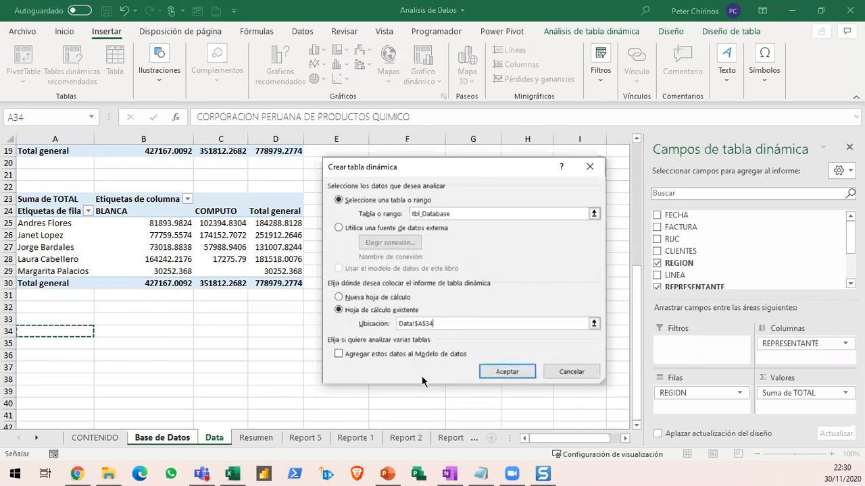
pyautogui.click(564, 372)
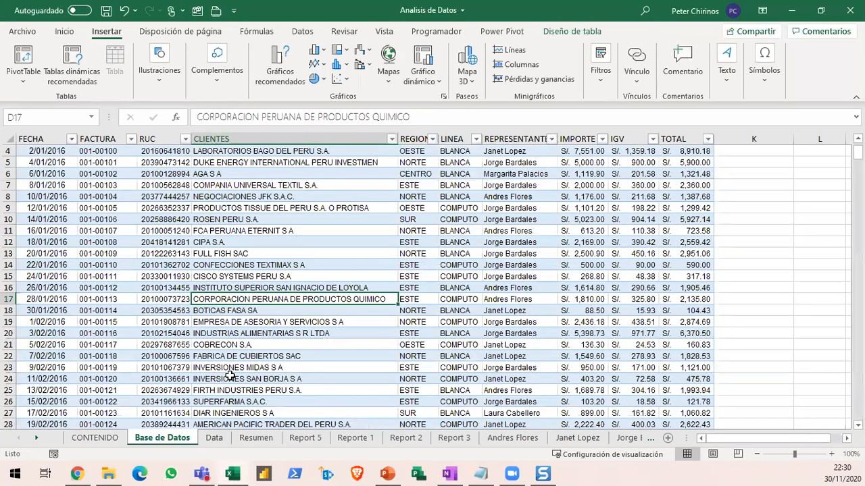
# Create another pivot table from tbl_Database on Base de Datos, placing it at cell A34 of the existing Data sheet
pyautogui.click(217, 439)
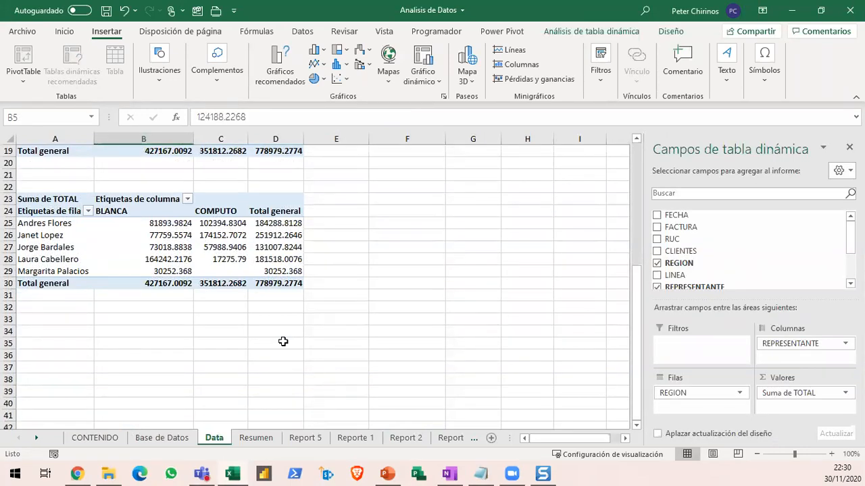
pyautogui.click(168, 437)
pyautogui.click(27, 52)
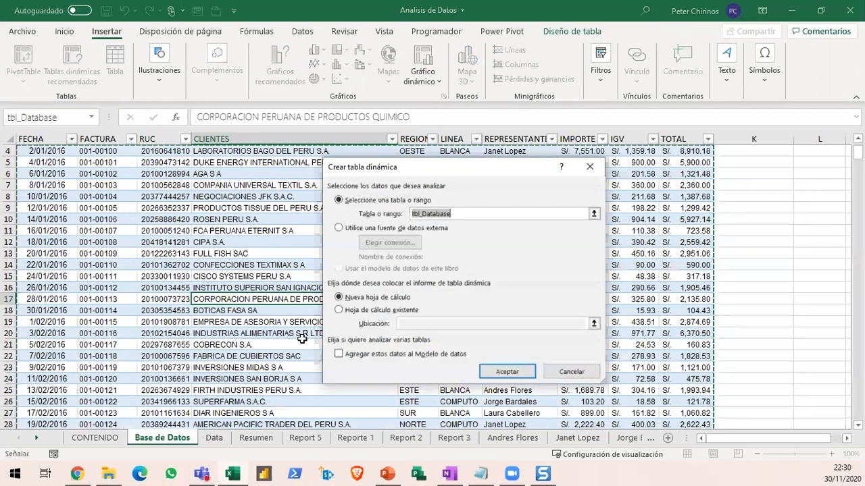
pyautogui.click(348, 310)
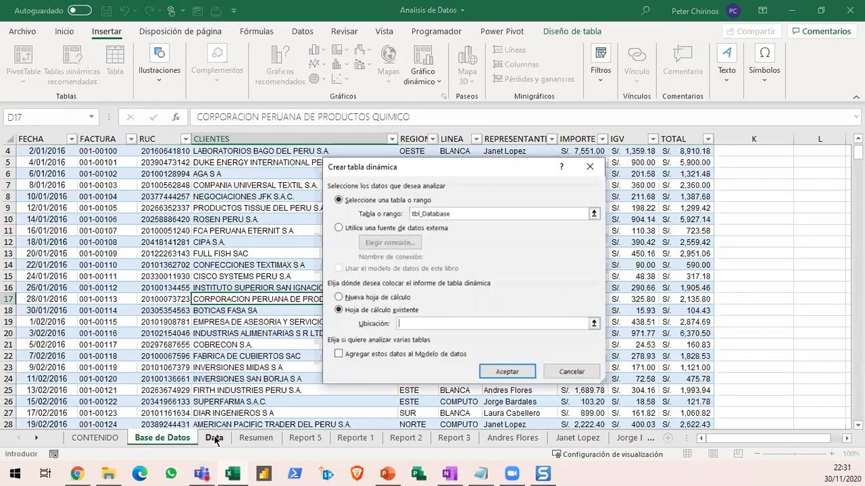
pyautogui.click(214, 438)
pyautogui.click(54, 258)
pyautogui.click(506, 369)
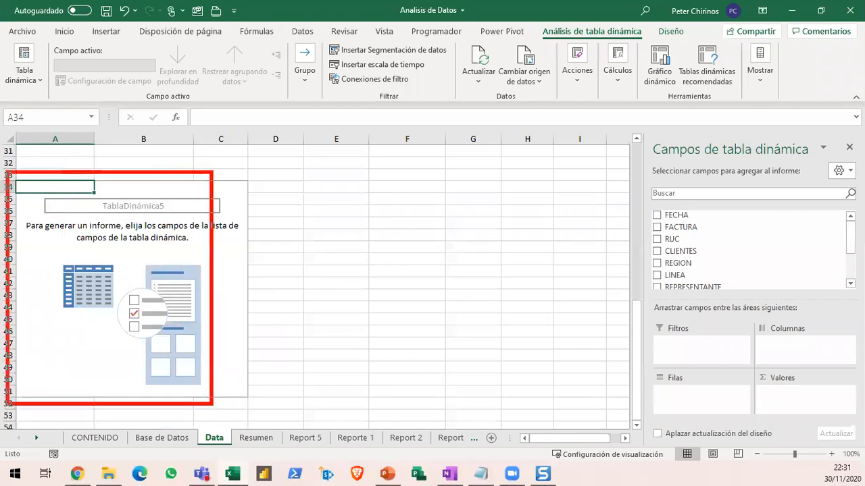
pyautogui.moveTo(211, 315); pyautogui.dragTo(429, 315)
pyautogui.moveTo(404, 229)
pyautogui.mouseDown()
pyautogui.moveTo(413, 224)
pyautogui.moveTo(453, 371)
pyautogui.mouseUp()
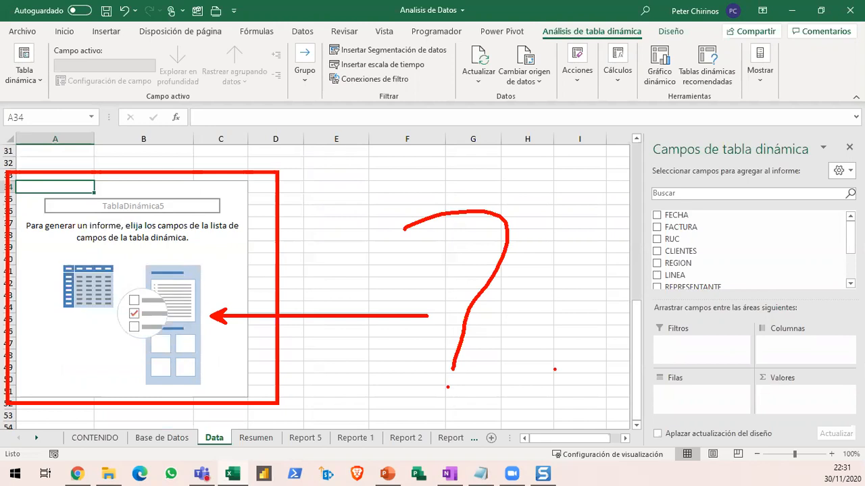
pyautogui.press('Escape')
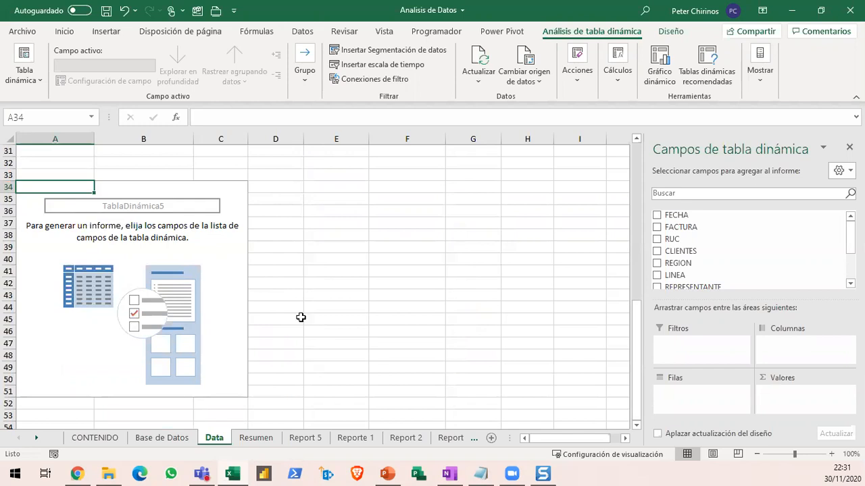
# Delete rows 33 to 54 of the Data sheet to remove the empty pivot table at A34
pyautogui.scroll(4, 288, 307)
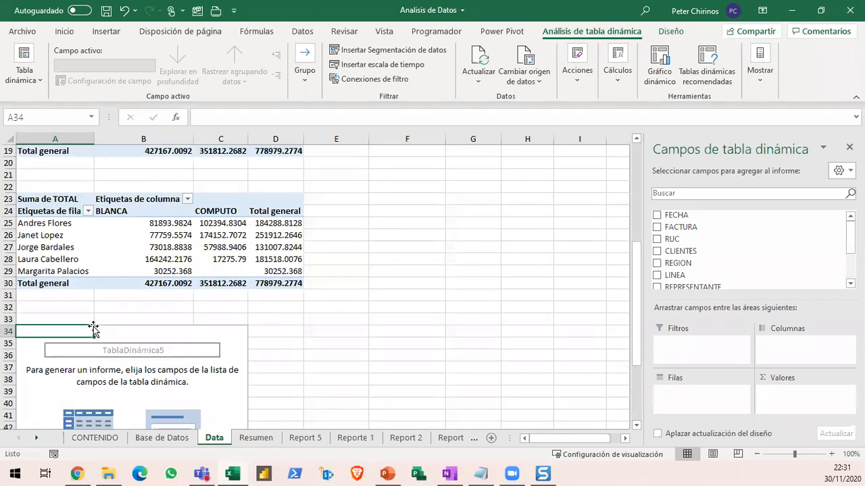
pyautogui.scroll(-2, 121, 331)
pyautogui.click(8, 247)
pyautogui.moveTo(18, 392); pyautogui.dragTo(277, 325)
pyautogui.rightClick(277, 325)
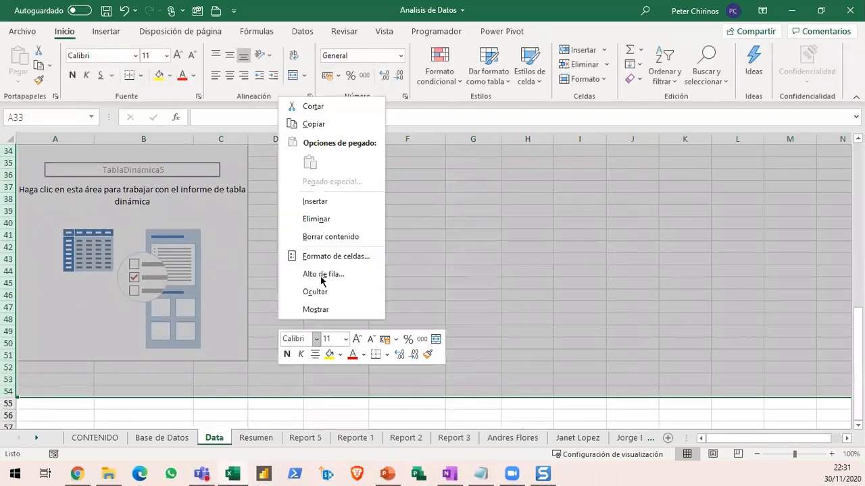
pyautogui.click(329, 218)
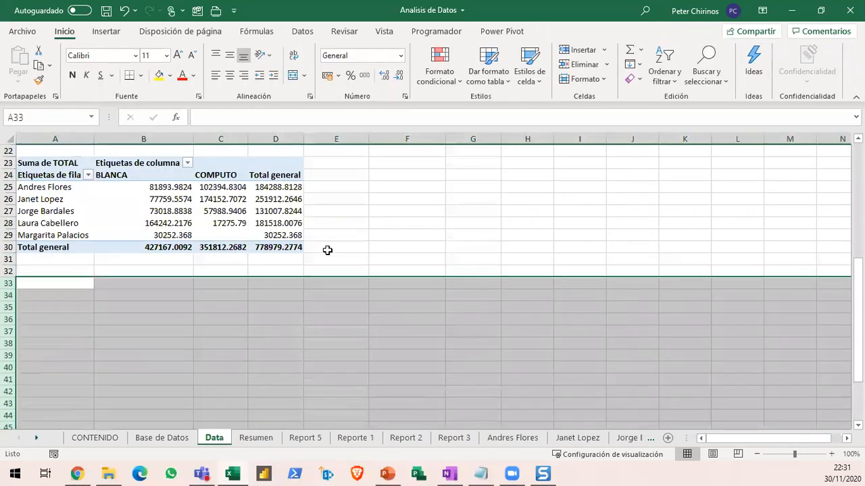
pyautogui.click(329, 249)
# Rename the REGION by LINEA pivot table at A12 of the Data sheet as TD_Lineas
pyautogui.scroll(5, 307, 299)
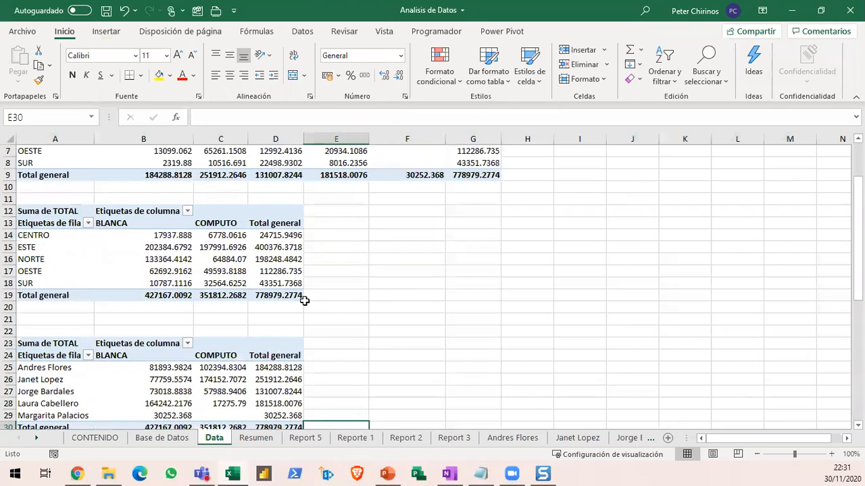
pyautogui.scroll(2, 304, 300)
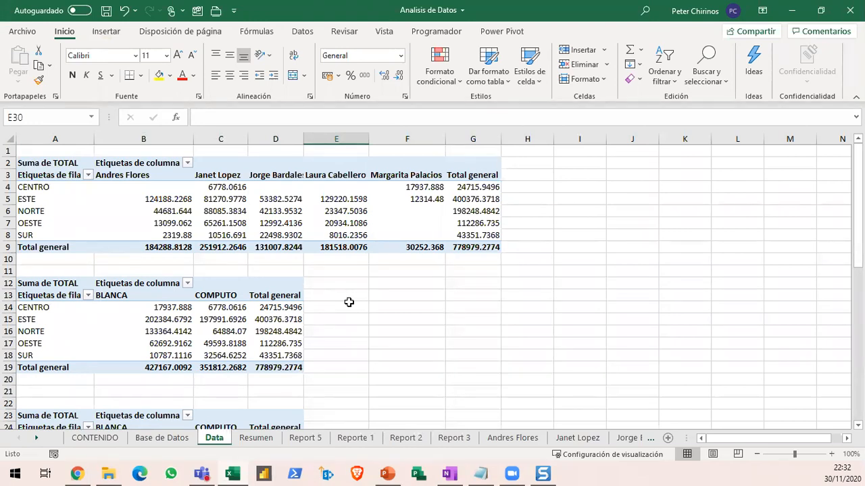
pyautogui.click(155, 329)
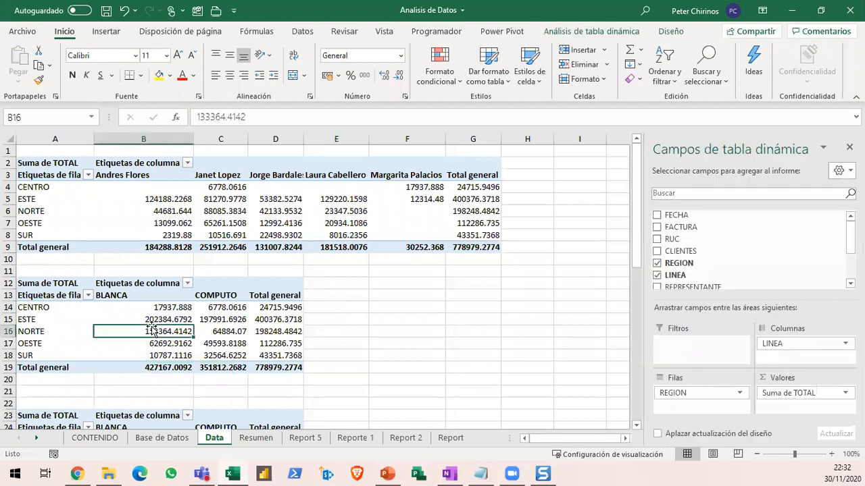
pyautogui.click(591, 31)
pyautogui.scroll(-3, 143, 198)
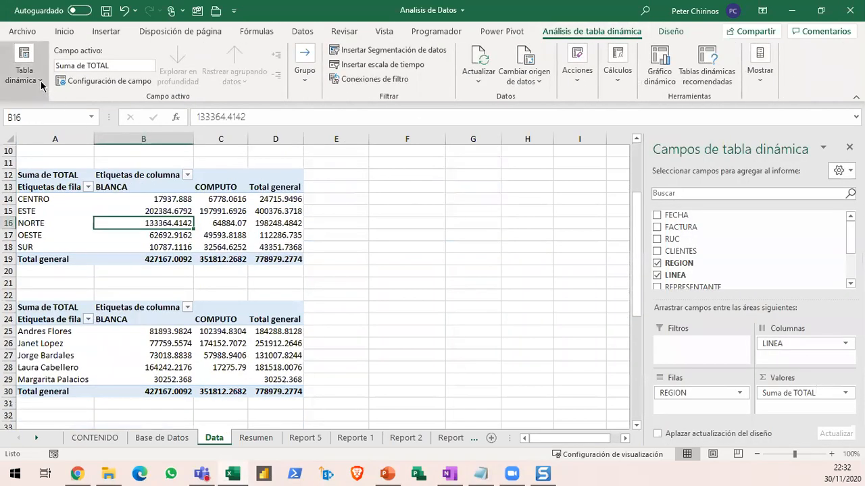
pyautogui.click(41, 81)
pyautogui.doubleClick(80, 124)
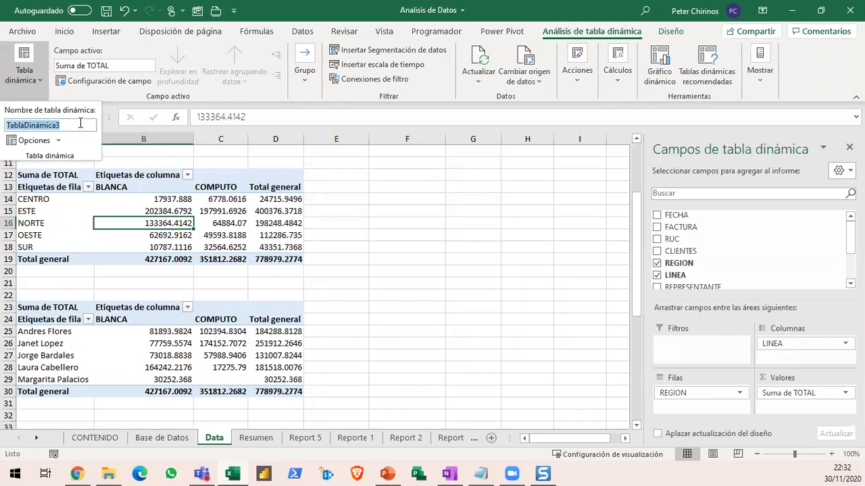
pyautogui.write('TD_L')
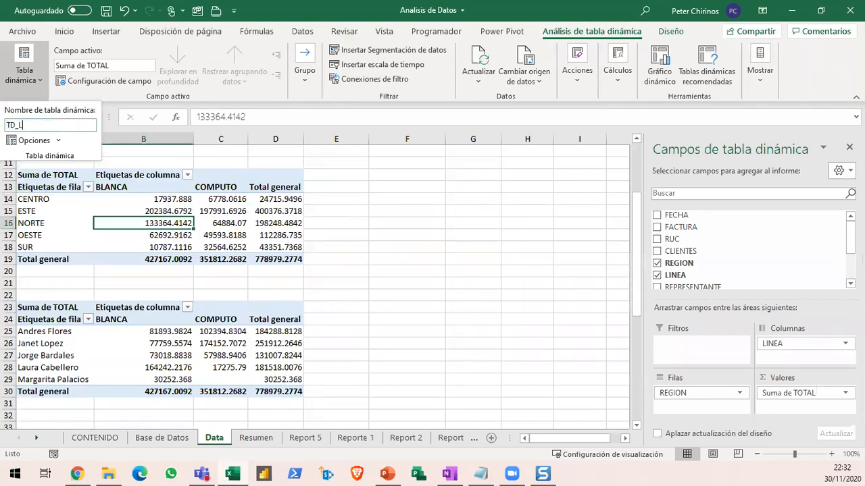
pyautogui.write('ineas')
pyautogui.press('Return')
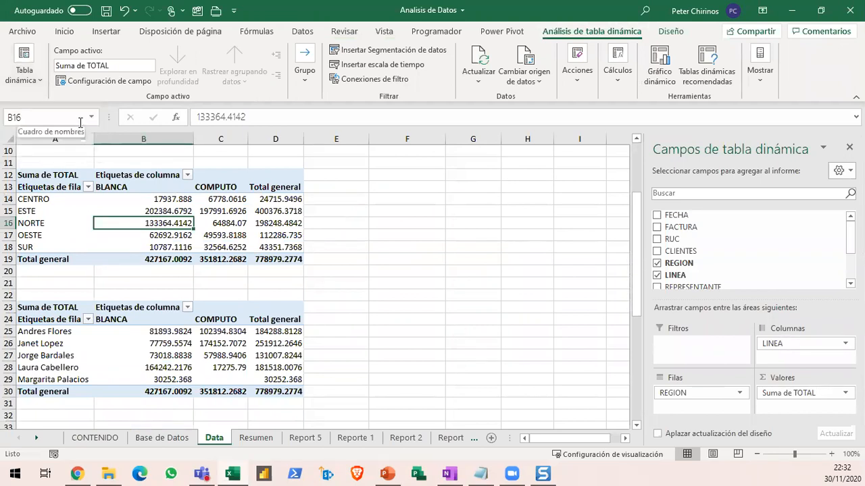
# Check the name assigned to the REGION by LINEA pivot table at A12
pyautogui.click(24, 67)
pyautogui.click(78, 126)
pyautogui.write('s')
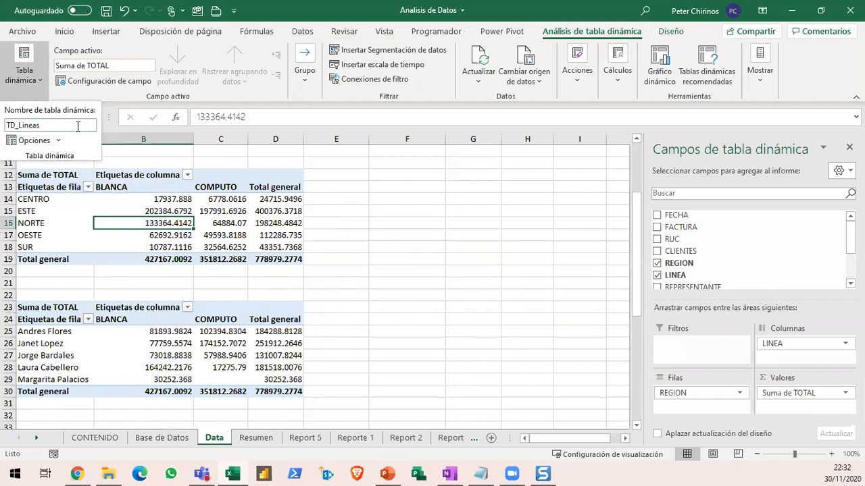
pyautogui.moveTo(8, 165)
pyautogui.mouseDown()
pyautogui.moveTo(26, 210)
pyautogui.moveTo(339, 272)
pyautogui.mouseUp()
pyautogui.moveTo(322, 230)
pyautogui.mouseDown()
pyautogui.moveTo(435, 237)
pyautogui.moveTo(447, 189)
pyautogui.mouseUp()
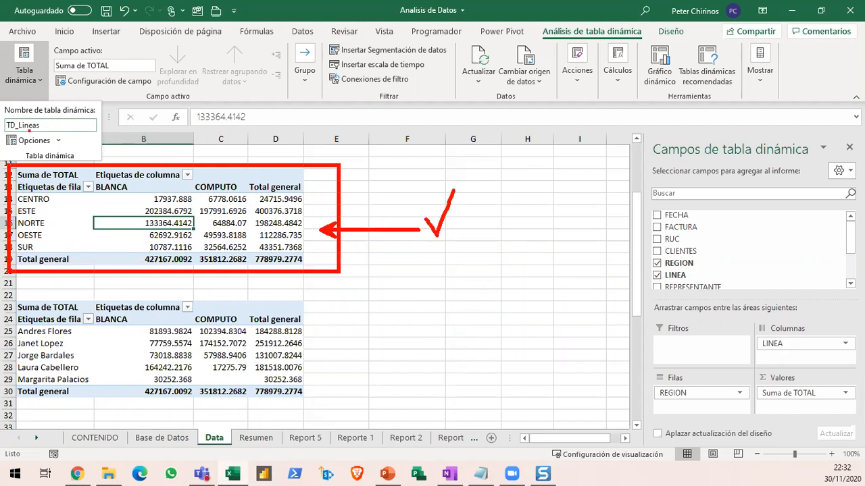
pyautogui.moveTo(3, 110)
pyautogui.mouseDown()
pyautogui.moveTo(39, 134)
pyautogui.moveTo(327, 124)
pyautogui.mouseUp()
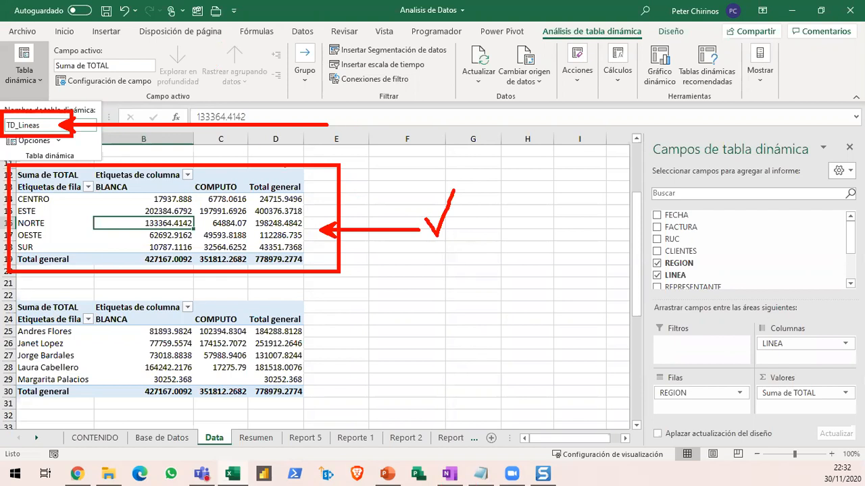
pyautogui.press('Escape')
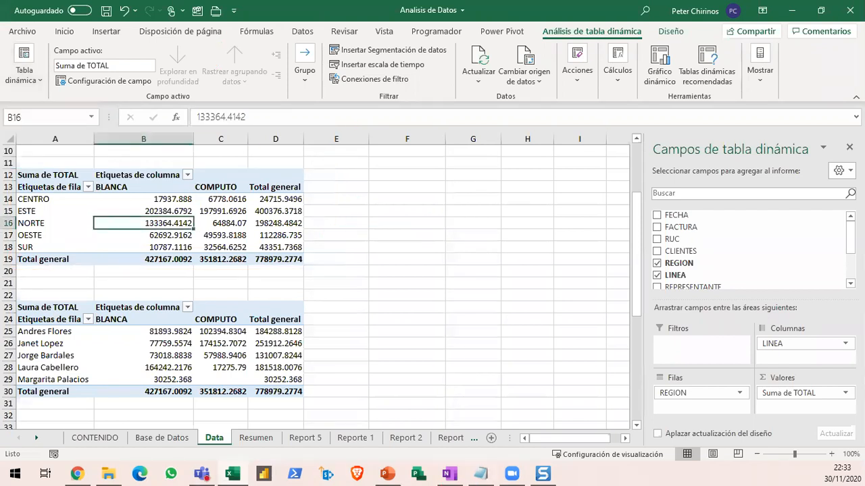
pyautogui.hotkey('alt', 'Tab')
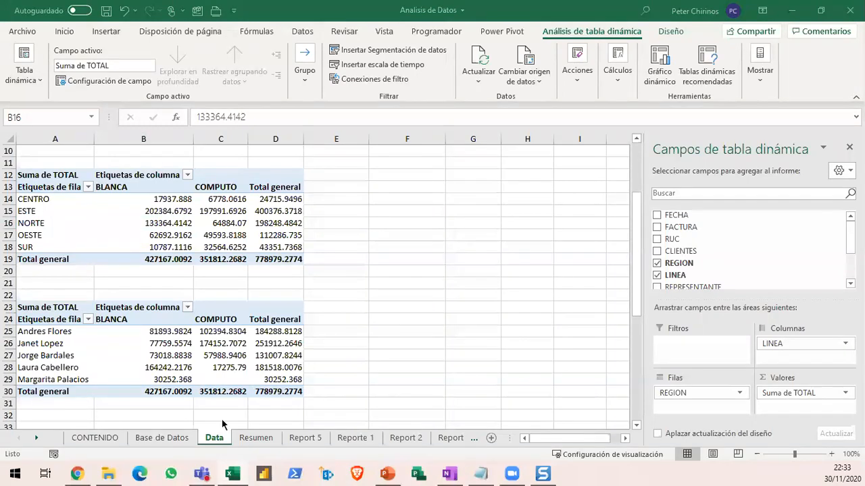
pyautogui.click(24, 74)
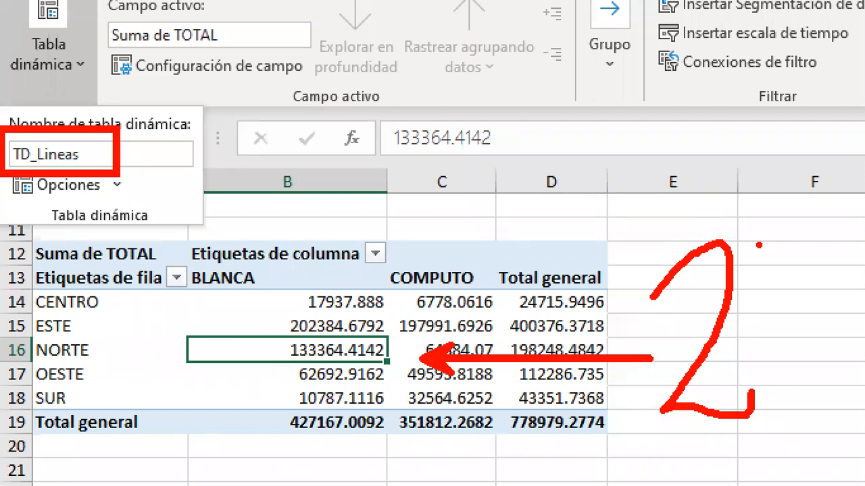
pyautogui.press('Escape')
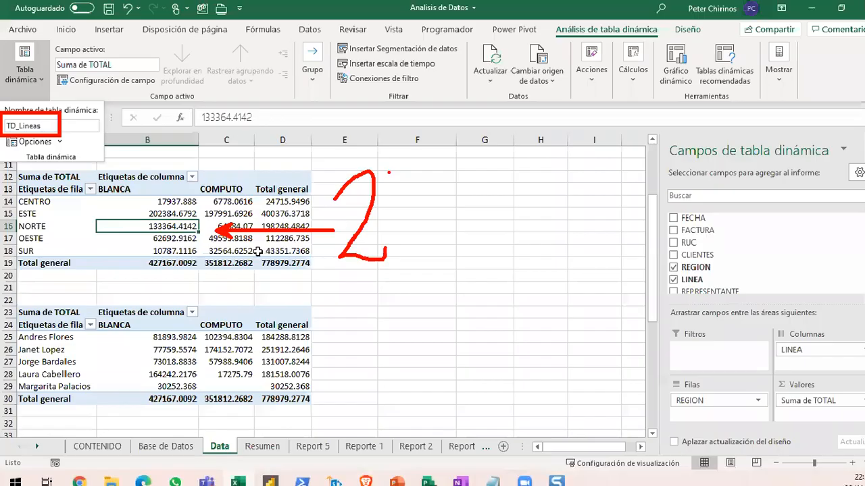
# Rename the REPRESENTANTE by LINEA pivot table at A23 of the Data sheet as TD_Representante
pyautogui.scroll(-2, 173, 296)
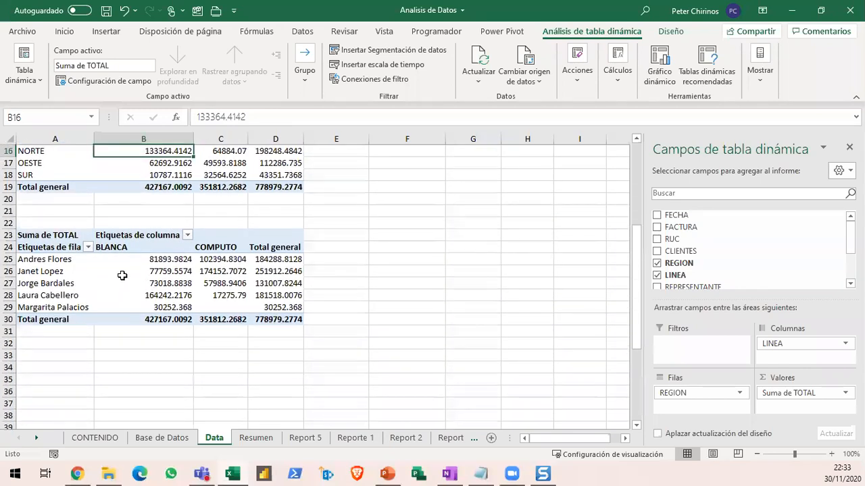
pyautogui.click(129, 268)
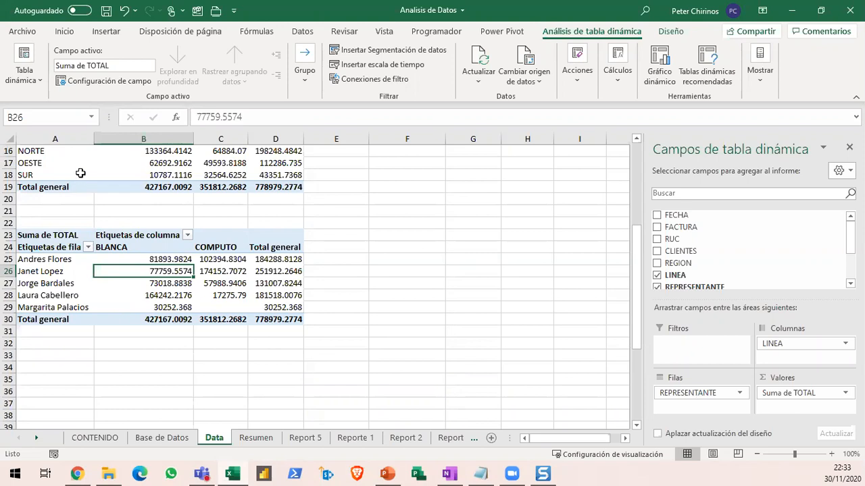
pyautogui.click(38, 81)
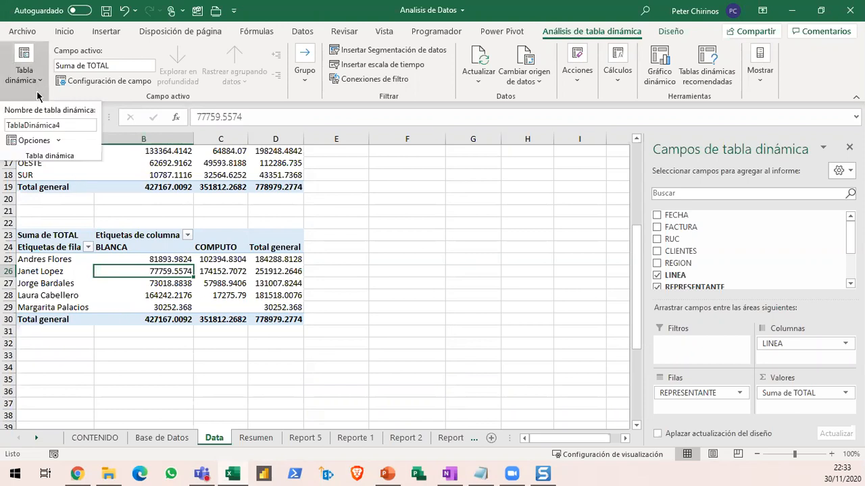
pyautogui.click(74, 125)
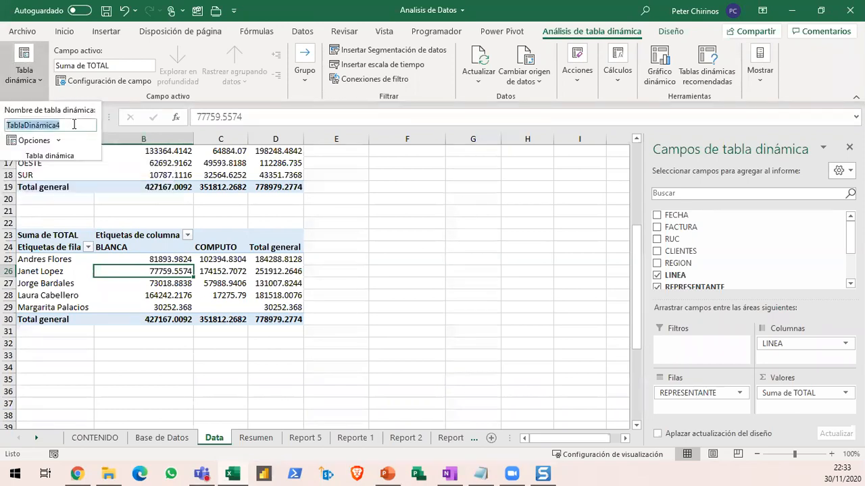
pyautogui.write('TD_')
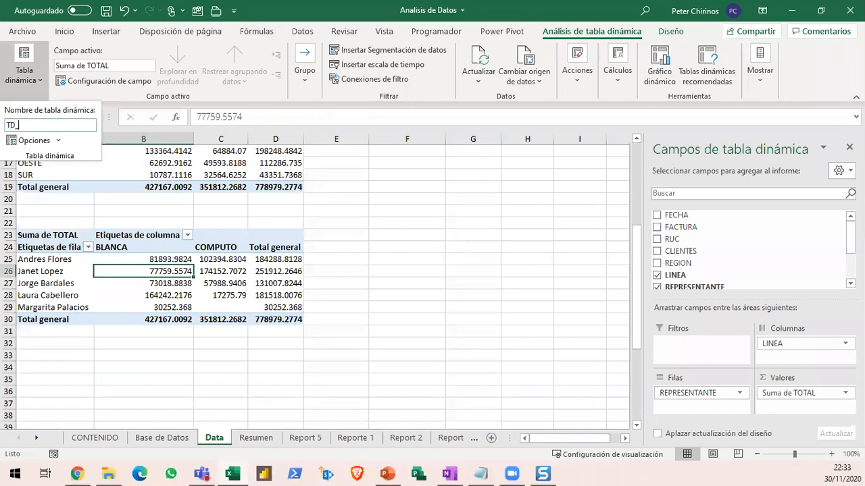
pyautogui.write('Representante')
pyautogui.press('Return')
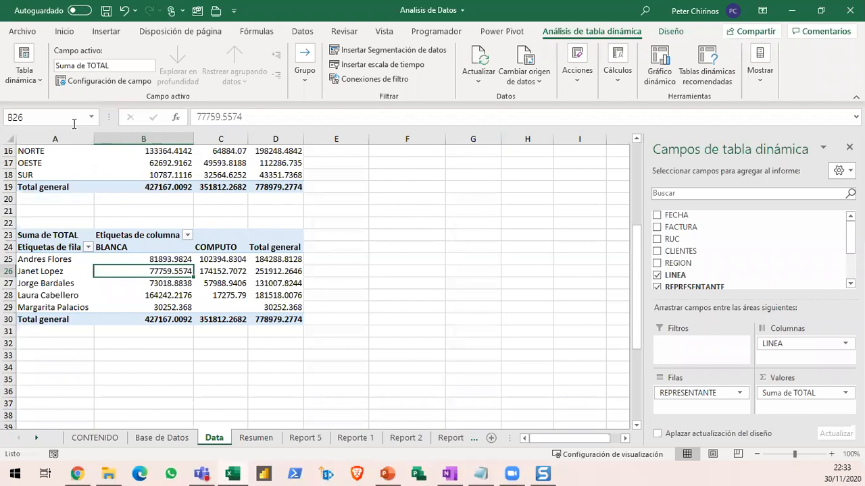
# Check the names of the pivot tables at A12 and A23 of the Data sheet
pyautogui.click(98, 189)
pyautogui.scroll(-2, 98, 192)
pyautogui.click(24, 73)
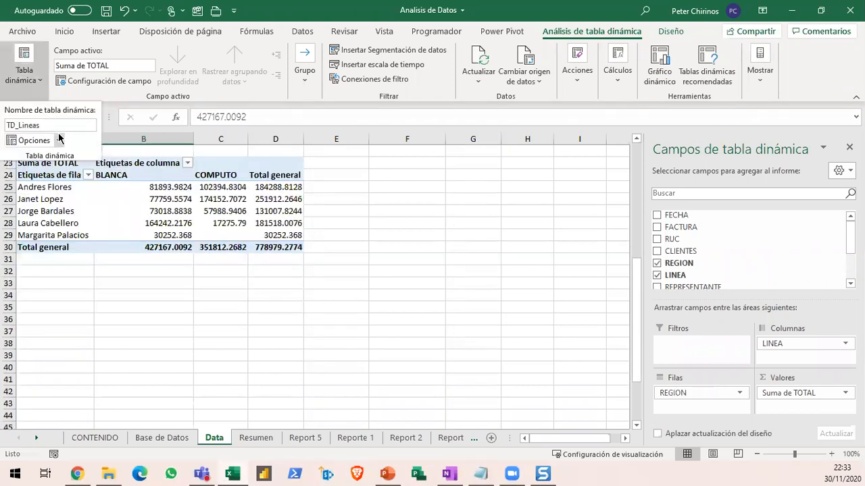
pyautogui.click(89, 191)
pyautogui.click(58, 197)
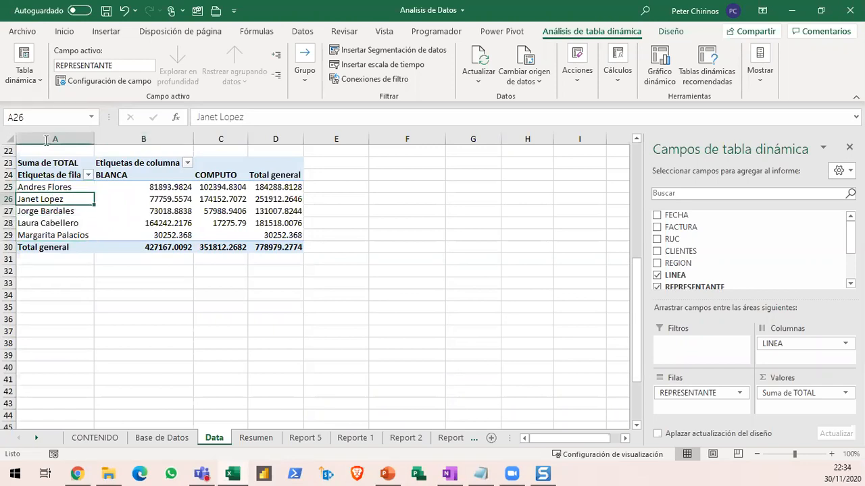
pyautogui.click(24, 73)
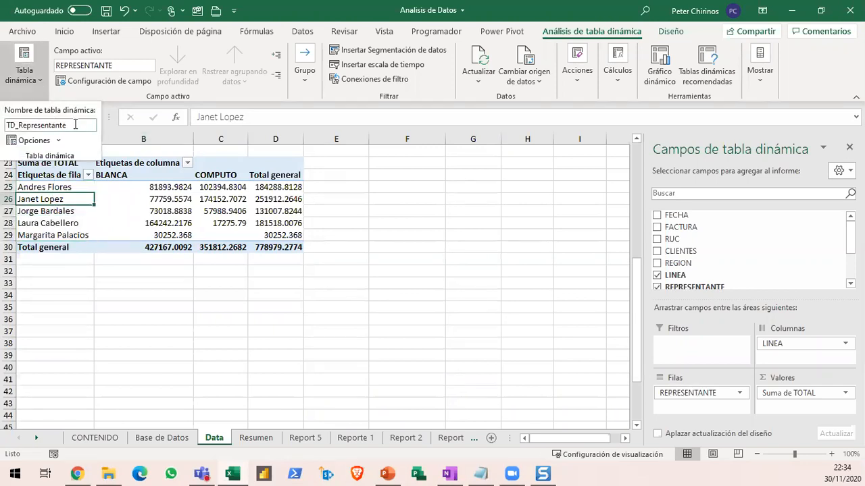
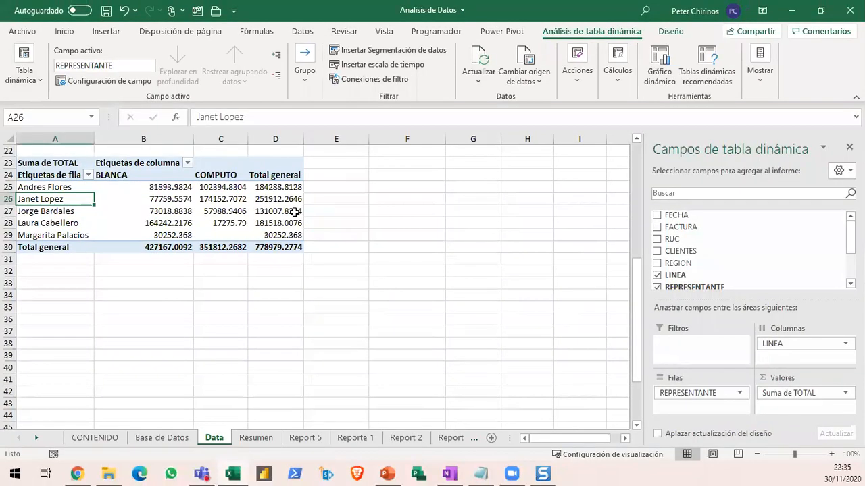
# Hide the pivot table field list and check the name of the REGION by REPRESENTANTE pivot table at A2
pyautogui.scroll(5, 294, 212)
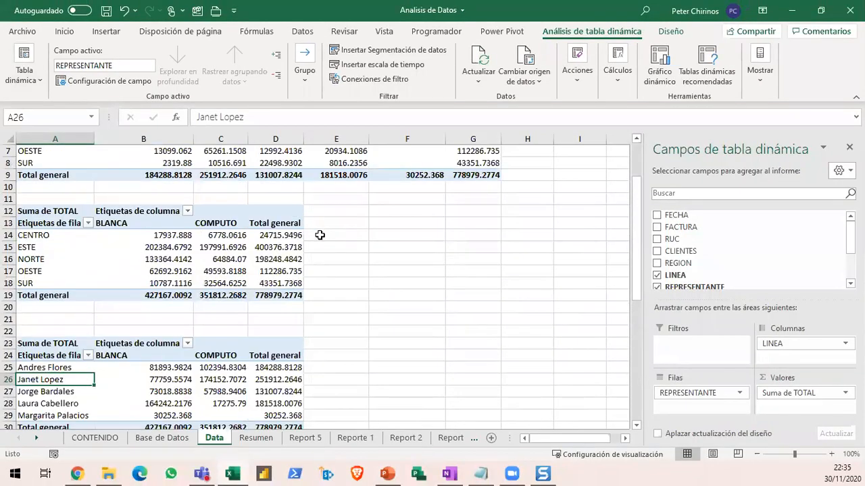
pyautogui.click(849, 146)
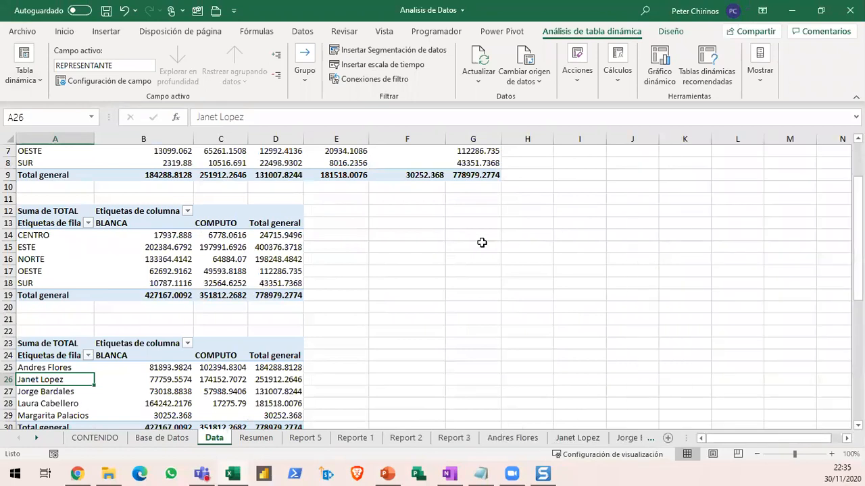
pyautogui.scroll(2, 481, 242)
pyautogui.click(331, 199)
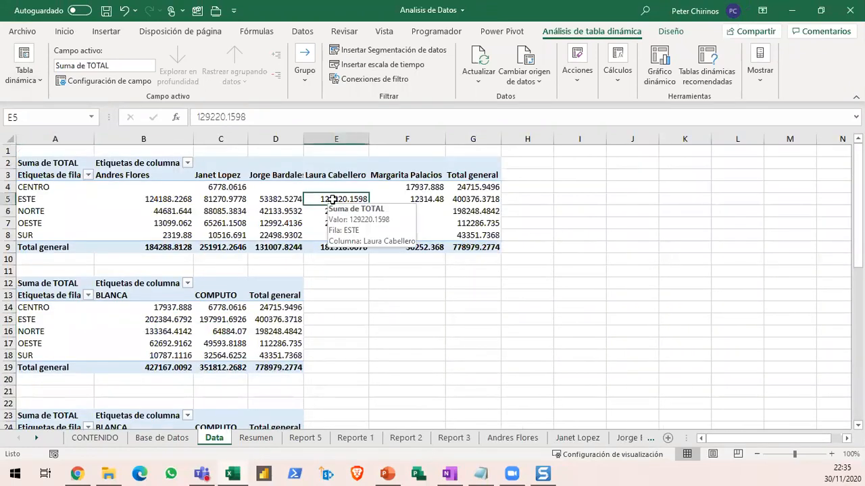
pyautogui.click(31, 78)
pyautogui.click(280, 188)
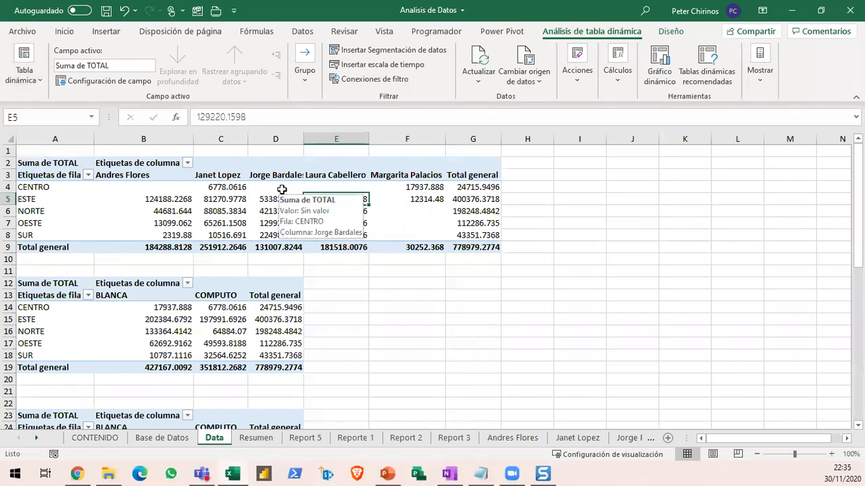
pyautogui.click(281, 187)
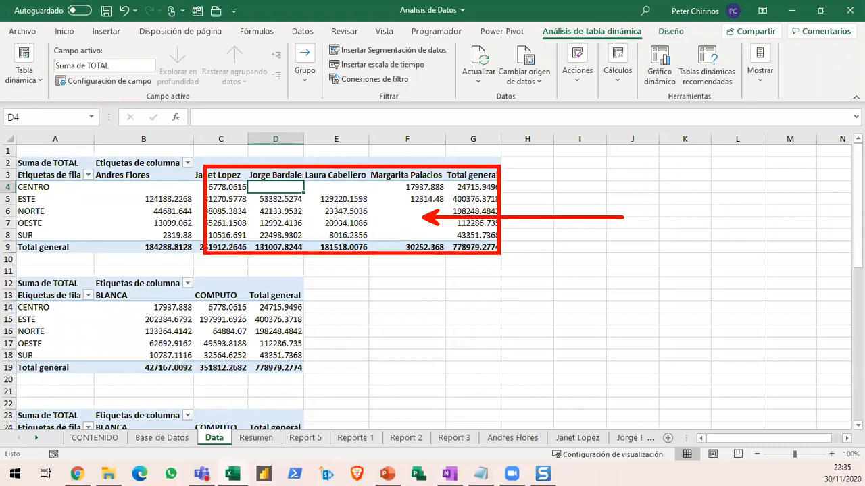
pyautogui.click(27, 76)
pyautogui.click(426, 200)
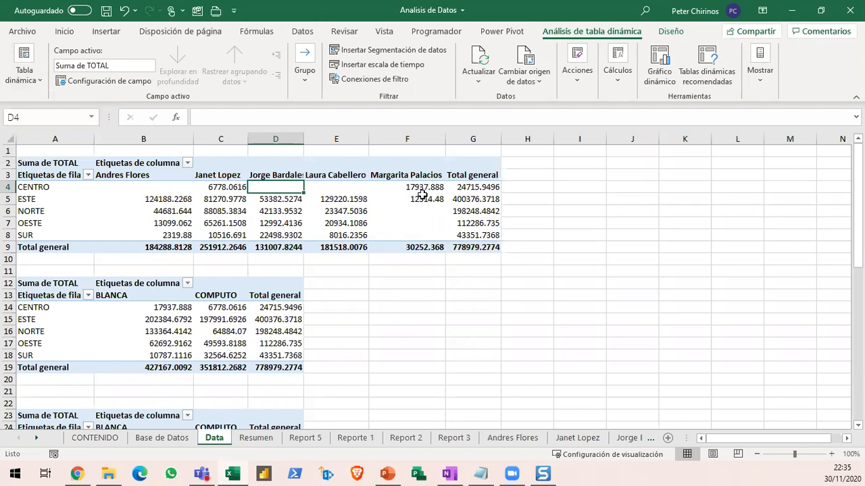
pyautogui.click(425, 199)
pyautogui.click(659, 64)
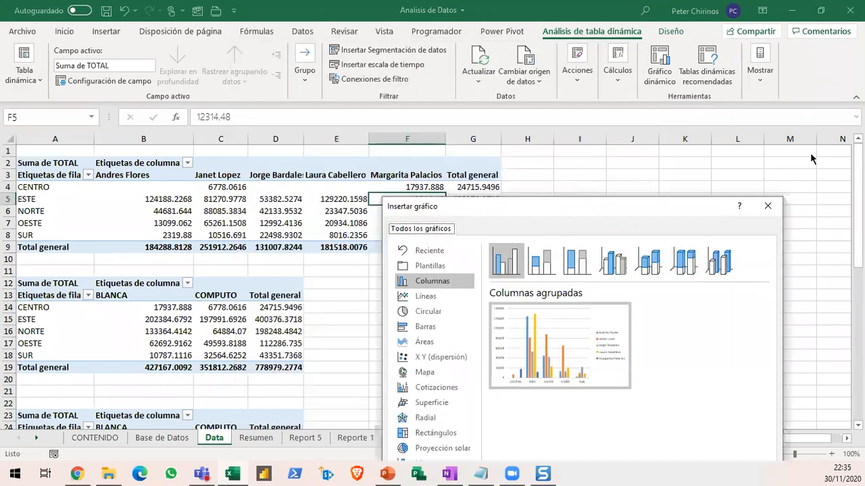
pyautogui.click(768, 205)
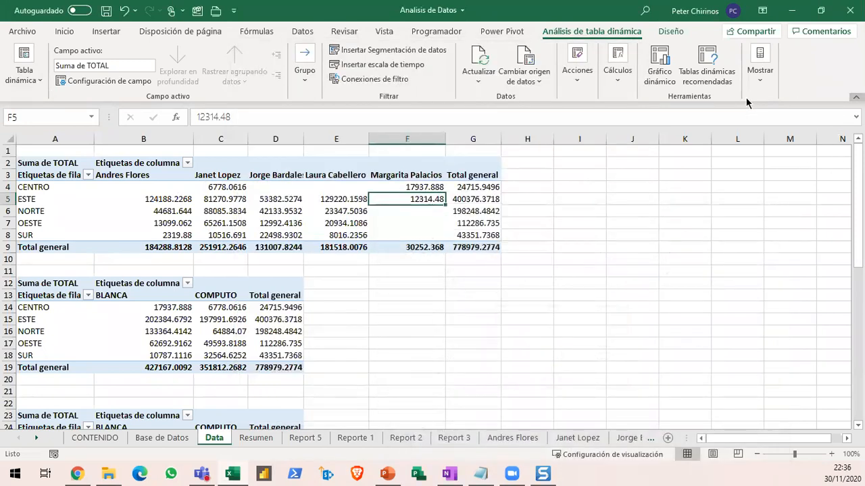
# Insert a clustered column pivot chart from the REGION by REPRESENTANTE pivot table at A2 of the Data sheet
pyautogui.doubleClick(593, 32)
pyautogui.click(592, 31)
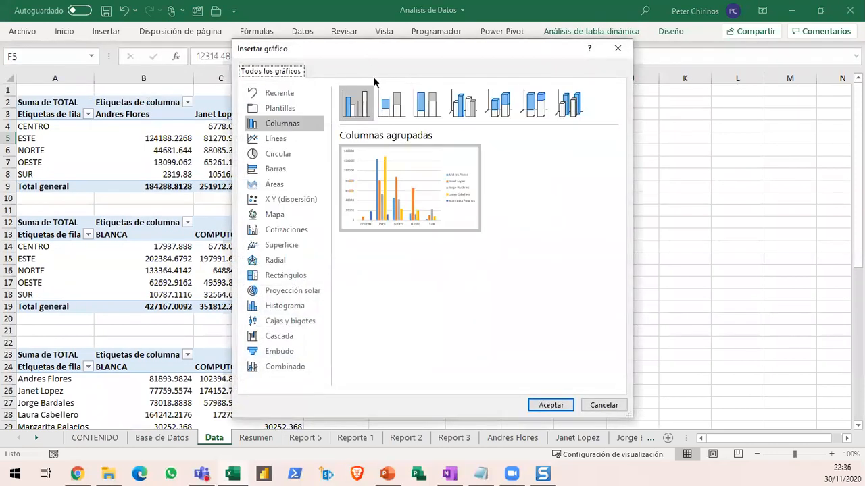
pyautogui.moveTo(365, 50); pyautogui.dragTo(474, 204)
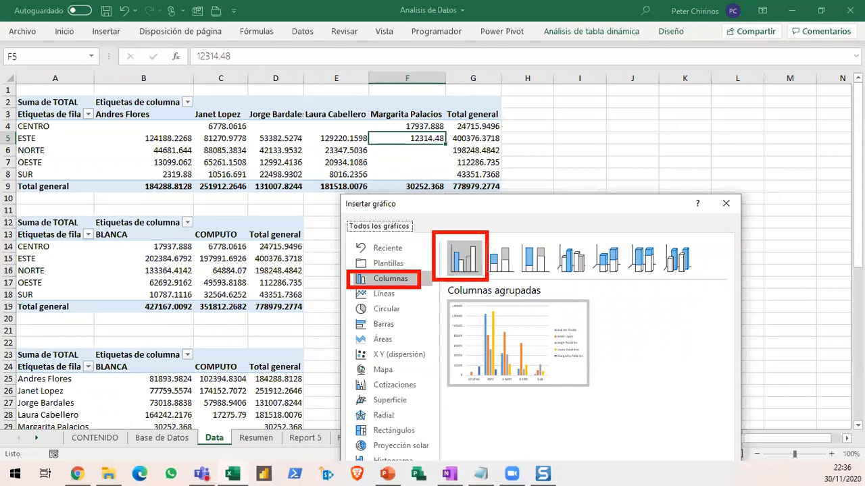
pyautogui.moveTo(113, 103)
pyautogui.mouseDown()
pyautogui.moveTo(448, 165)
pyautogui.moveTo(481, 184)
pyautogui.mouseUp()
pyautogui.moveTo(377, 155); pyautogui.dragTo(454, 250)
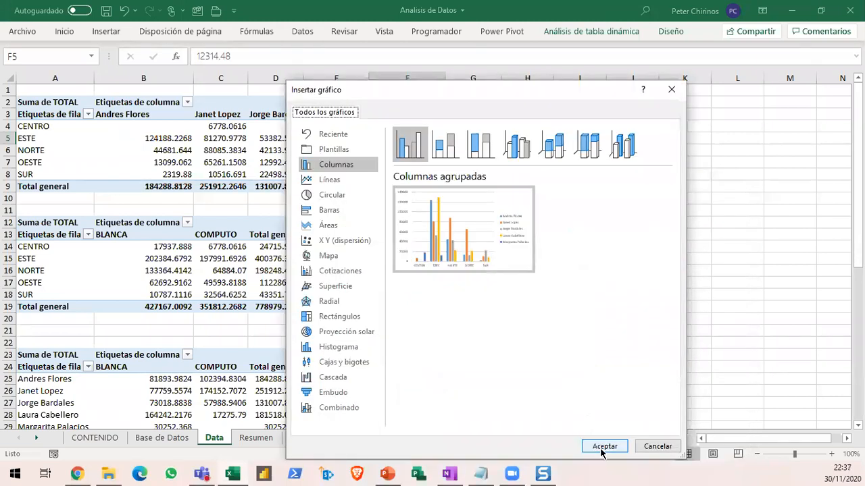
pyautogui.click(604, 447)
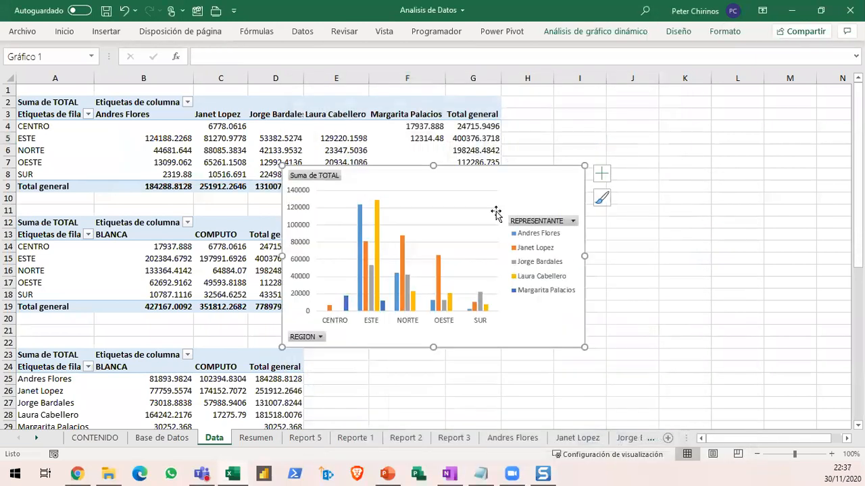
# Hide all field buttons on the column pivot chart and move the chart clear of the pivot tables
pyautogui.click(596, 31)
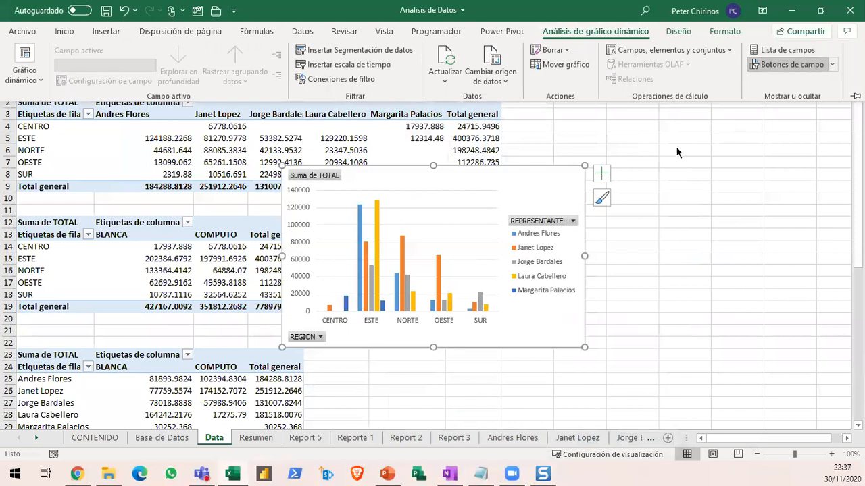
pyautogui.click(575, 196)
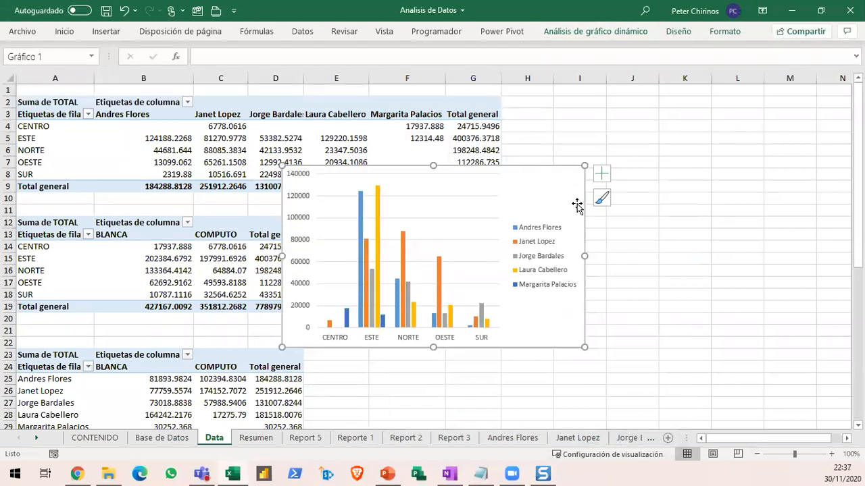
pyautogui.moveTo(581, 177); pyautogui.dragTo(617, 227)
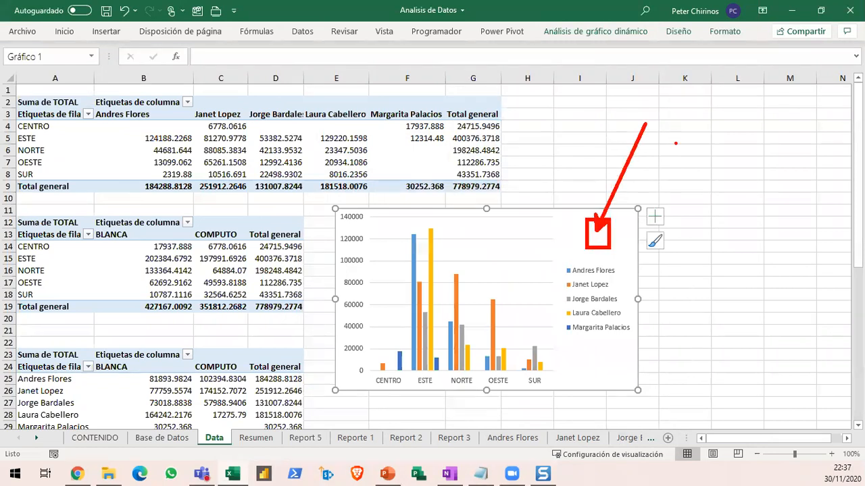
pyautogui.moveTo(686, 148)
pyautogui.mouseDown()
pyautogui.moveTo(653, 175)
pyautogui.moveTo(689, 181)
pyautogui.moveTo(698, 162)
pyautogui.moveTo(698, 188)
pyautogui.moveTo(717, 150)
pyautogui.moveTo(723, 185)
pyautogui.mouseUp()
pyautogui.moveTo(721, 152)
pyautogui.mouseDown()
pyautogui.moveTo(737, 150)
pyautogui.moveTo(738, 186)
pyautogui.mouseUp()
pyautogui.moveTo(748, 150)
pyautogui.mouseDown()
pyautogui.moveTo(749, 193)
pyautogui.moveTo(774, 192)
pyautogui.mouseUp()
pyautogui.moveTo(813, 144); pyautogui.dragTo(853, 195)
pyautogui.moveTo(851, 144); pyautogui.dragTo(815, 193)
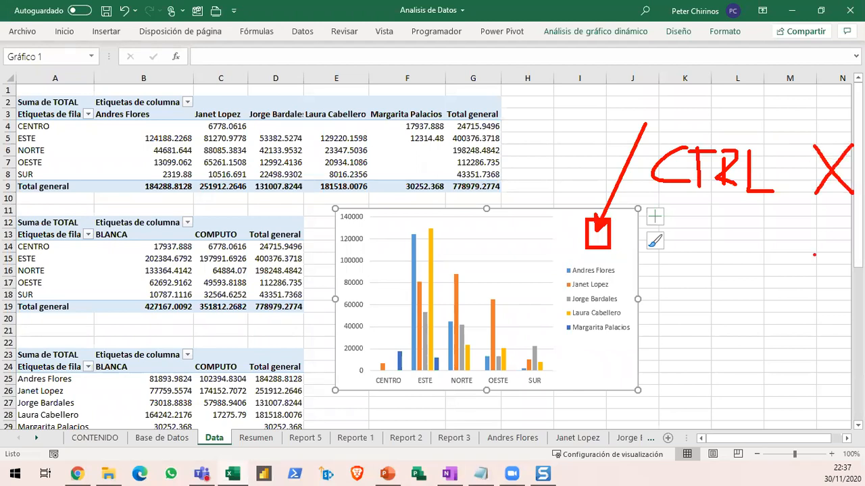
pyautogui.press('Escape')
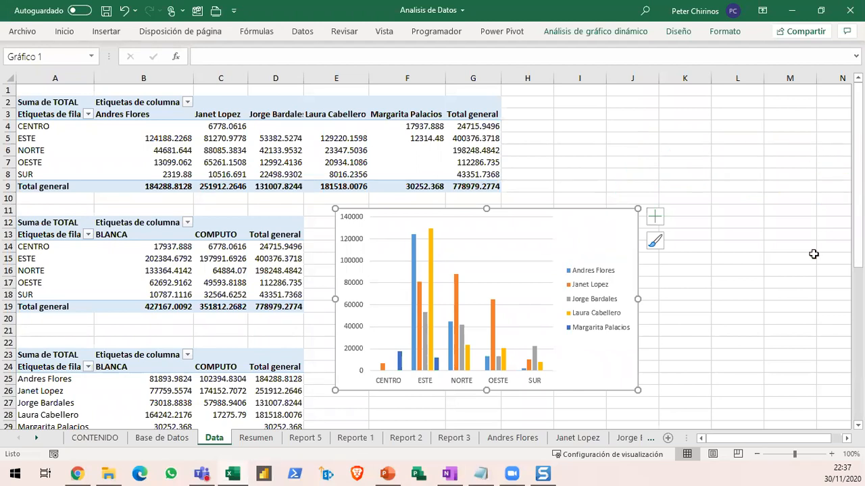
# Cut the column pivot chart from the Data sheet and paste it at A1 of the Resumen sheet, nudging it just inside the corner
pyautogui.hotkey('ctrl', 'x')
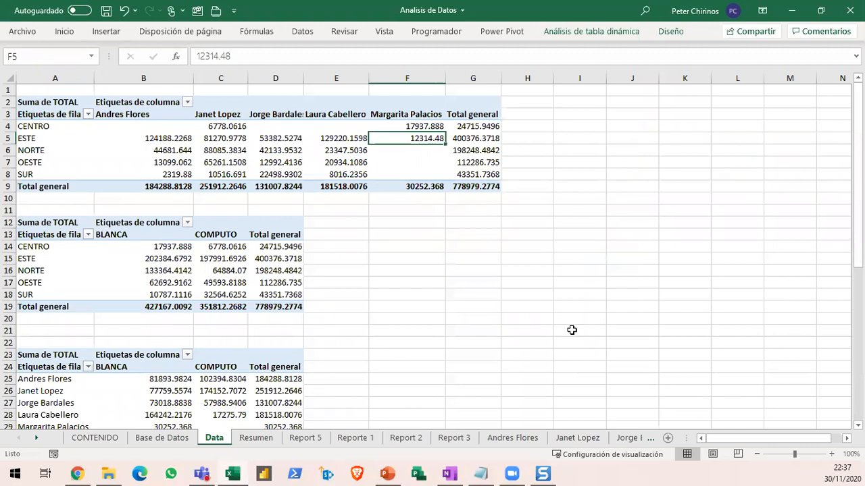
pyautogui.click(256, 437)
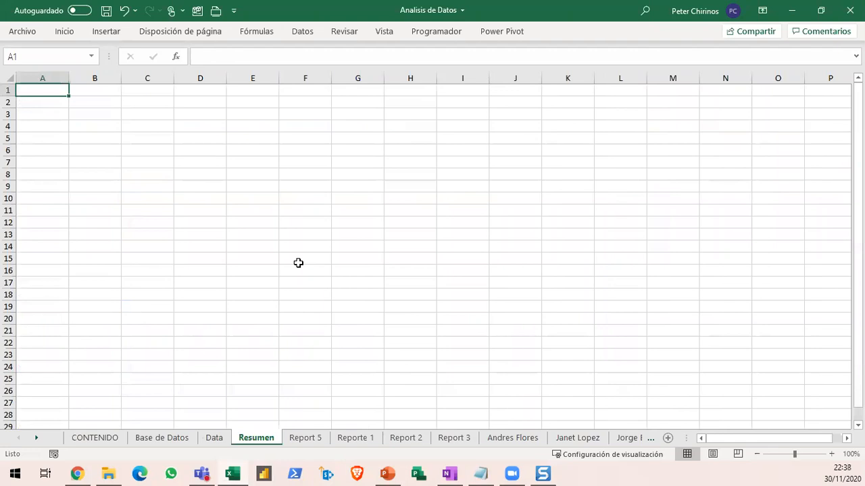
pyautogui.hotkey('ctrl', 'v')
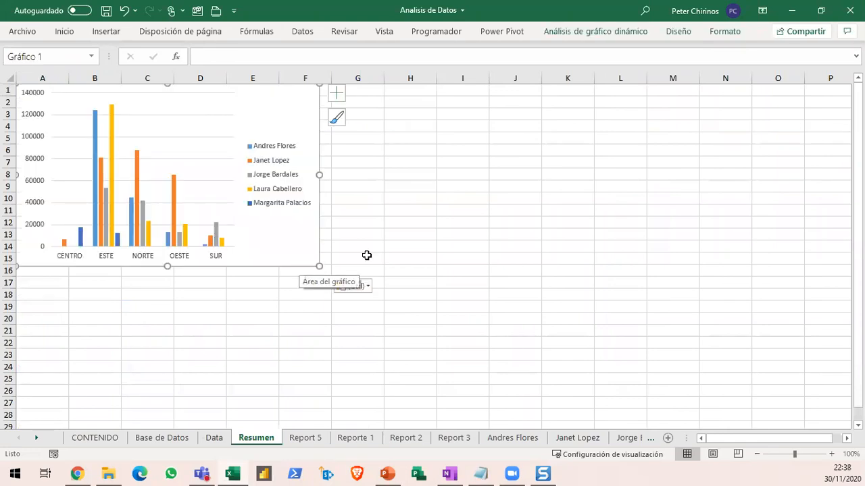
pyautogui.moveTo(305, 255); pyautogui.dragTo(308, 258)
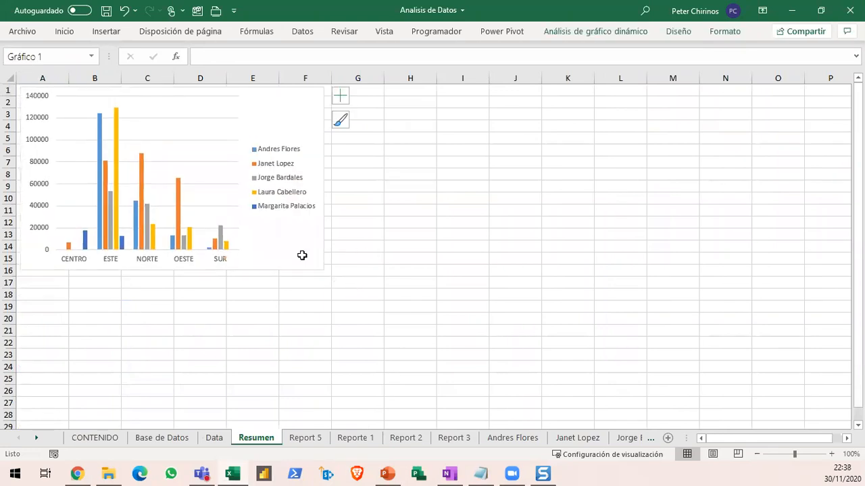
pyautogui.click(414, 234)
pyautogui.moveTo(404, 194); pyautogui.dragTo(422, 247)
pyautogui.moveTo(437, 195)
pyautogui.mouseDown()
pyautogui.moveTo(436, 258)
pyautogui.moveTo(457, 195)
pyautogui.moveTo(477, 258)
pyautogui.mouseUp()
pyautogui.moveTo(476, 211)
pyautogui.mouseDown()
pyautogui.moveTo(477, 235)
pyautogui.moveTo(511, 257)
pyautogui.mouseUp()
pyautogui.moveTo(527, 209); pyautogui.dragTo(569, 259)
pyautogui.moveTo(606, 201)
pyautogui.mouseDown()
pyautogui.moveTo(613, 258)
pyautogui.moveTo(609, 235)
pyautogui.moveTo(645, 233)
pyautogui.moveTo(707, 273)
pyautogui.moveTo(755, 212)
pyautogui.mouseUp()
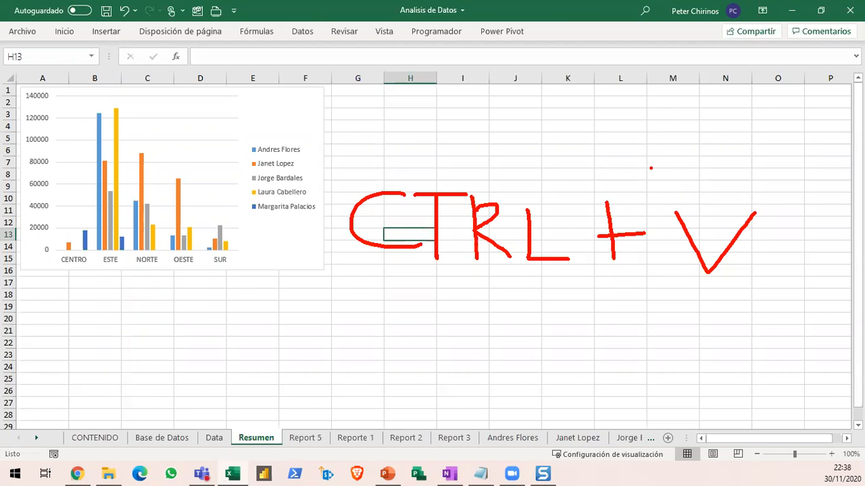
pyautogui.press('Escape')
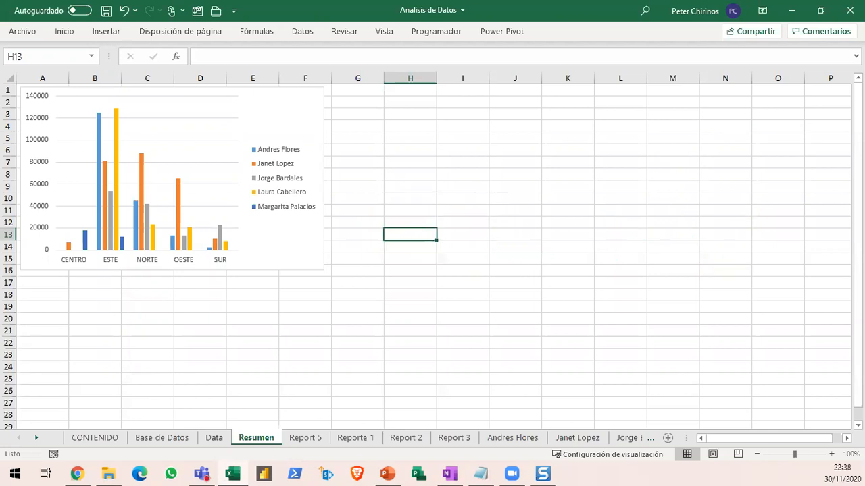
pyautogui.hotkey('alt', 'Tab')
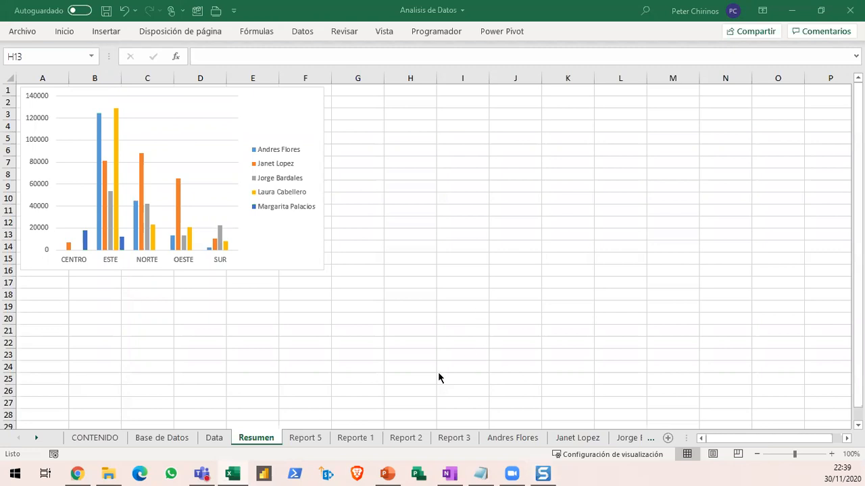
# Start a pivot chart from the REGION by LINEA pivot table at A12 of the Data sheet and choose the clustered bar type
pyautogui.click(214, 438)
pyautogui.click(216, 259)
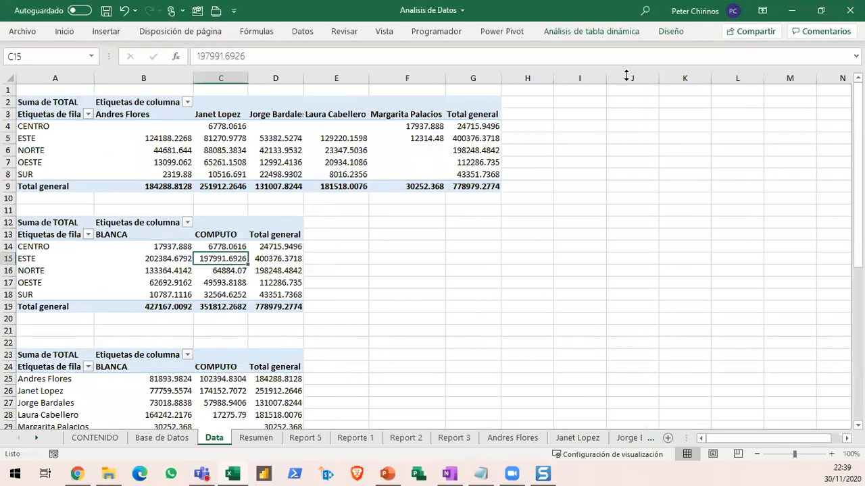
pyautogui.click(591, 31)
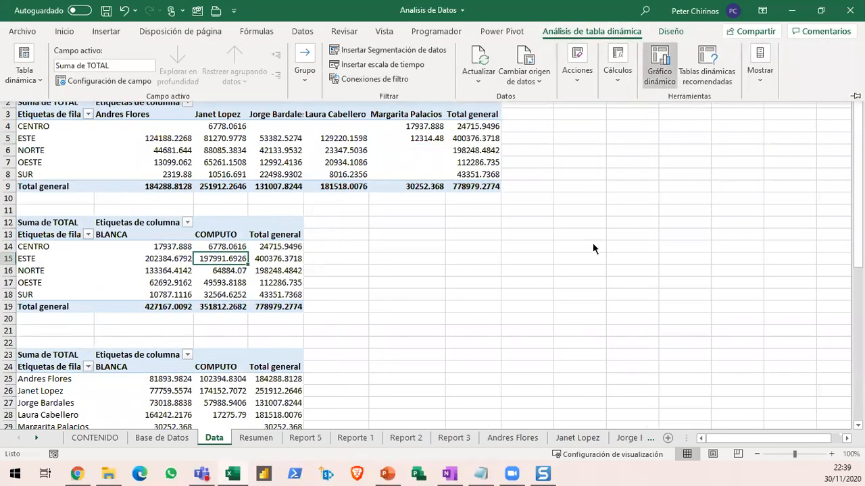
pyautogui.click(532, 236)
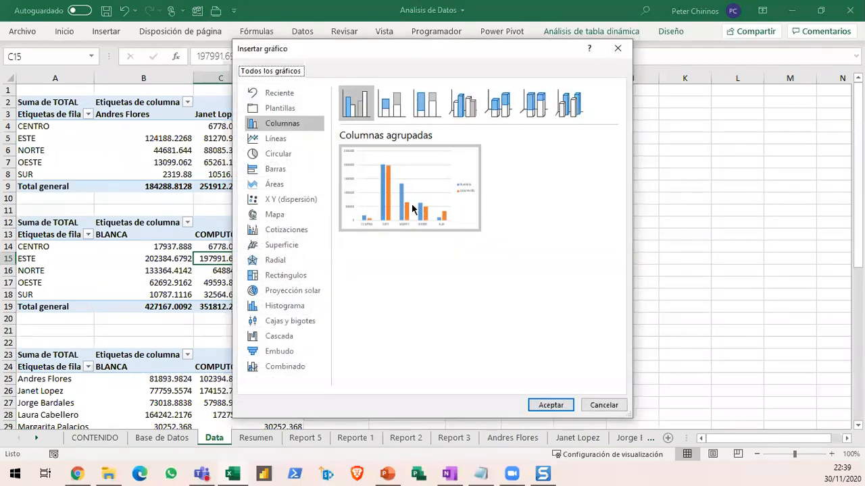
pyautogui.click(413, 205)
pyautogui.moveTo(526, 140)
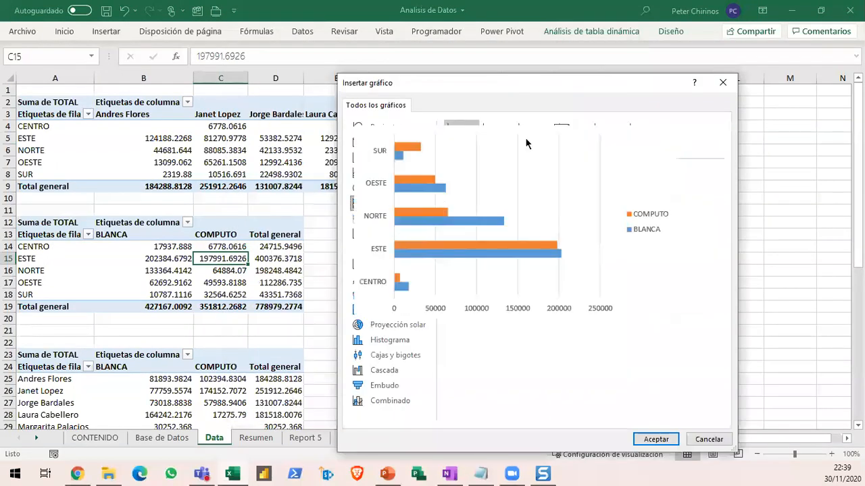
pyautogui.moveTo(507, 87); pyautogui.dragTo(482, 214)
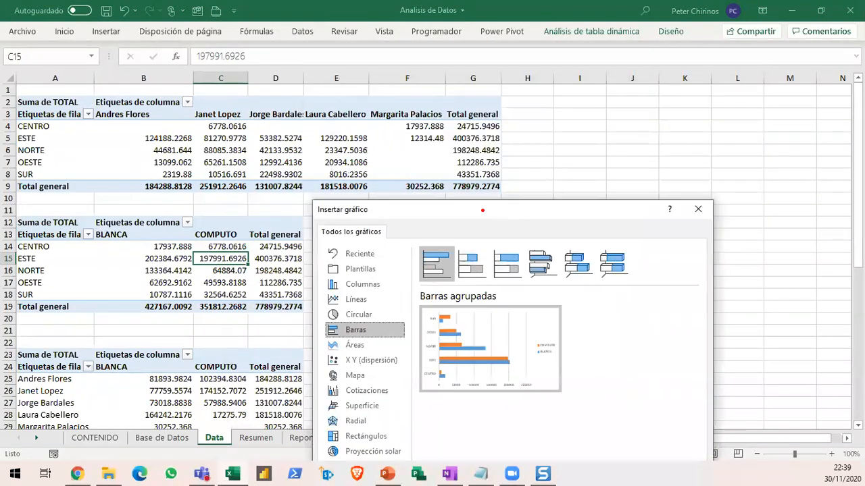
pyautogui.moveTo(100, 210)
pyautogui.mouseDown()
pyautogui.moveTo(270, 320)
pyautogui.moveTo(400, 342)
pyautogui.mouseUp()
pyautogui.moveTo(408, 231); pyautogui.dragTo(464, 298)
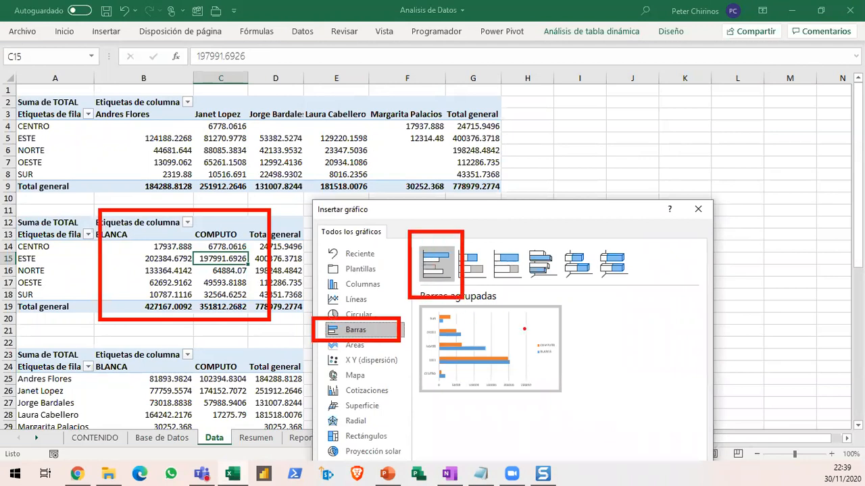
pyautogui.press('e')
pyautogui.moveTo(415, 236)
pyautogui.mouseDown()
pyautogui.moveTo(427, 270)
pyautogui.moveTo(459, 289)
pyautogui.mouseUp()
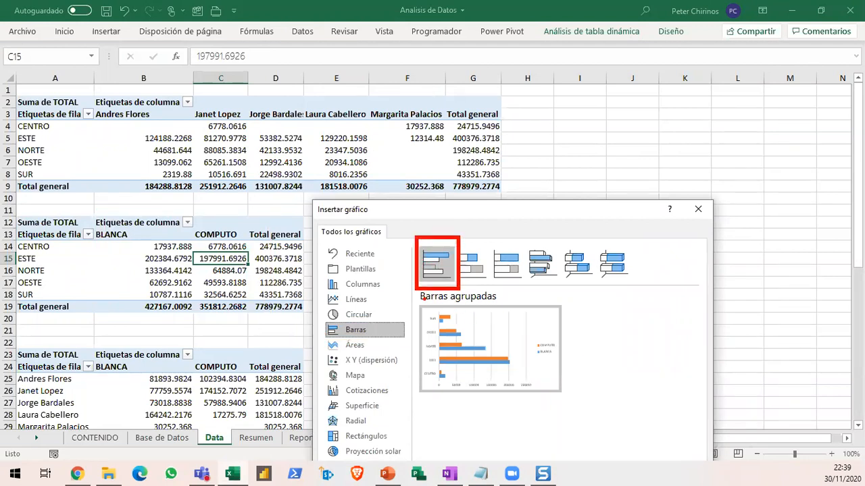
pyautogui.moveTo(318, 321); pyautogui.dragTo(318, 339)
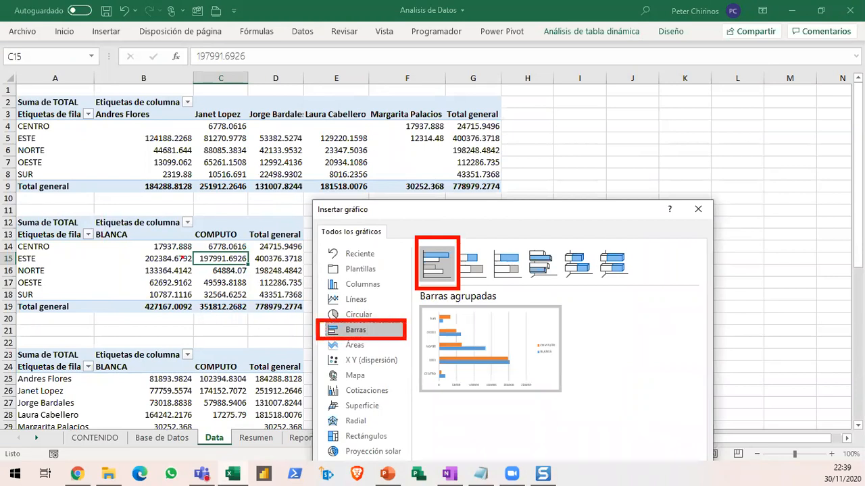
pyautogui.moveTo(124, 209)
pyautogui.mouseDown()
pyautogui.moveTo(125, 311)
pyautogui.moveTo(123, 207)
pyautogui.mouseUp()
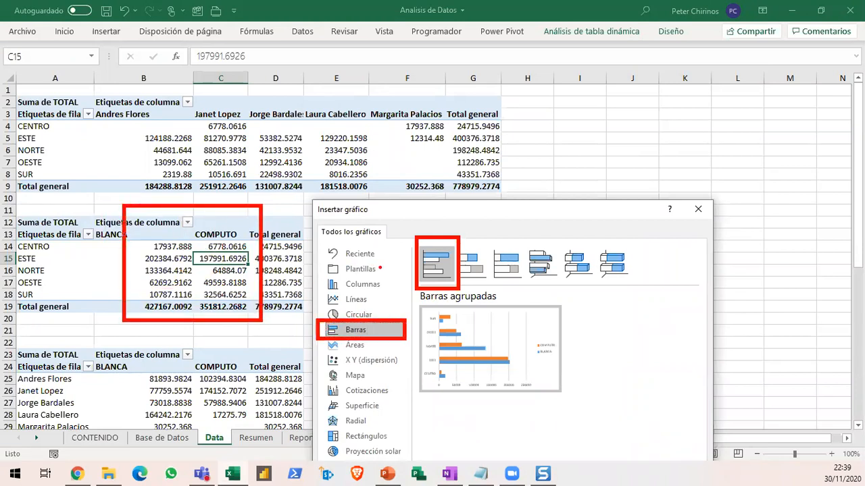
pyautogui.moveTo(242, 277); pyautogui.dragTo(359, 276)
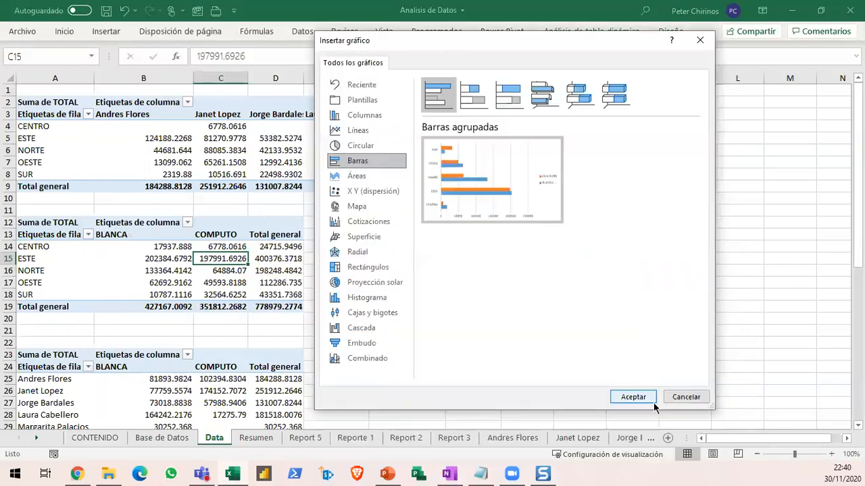
# Insert the clustered bar pivot chart on the Data sheet and hide all its field buttons
pyautogui.click(631, 397)
pyautogui.click(624, 31)
pyautogui.click(800, 66)
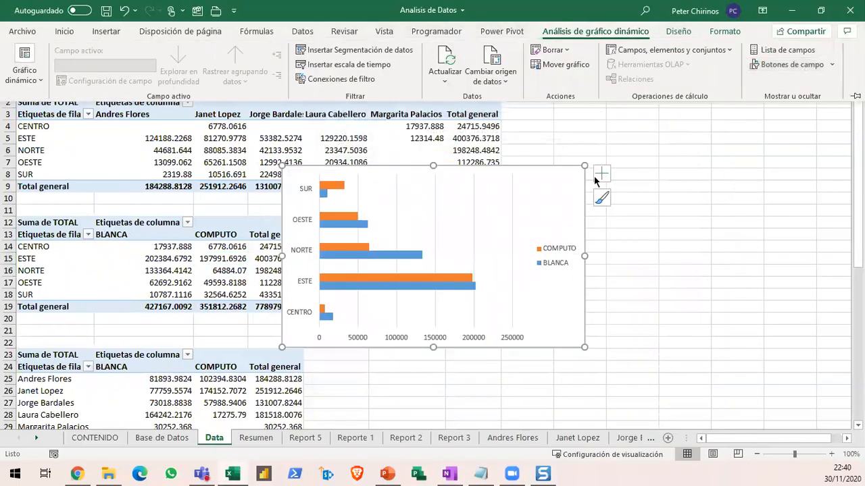
# Cut the bar pivot chart, paste it at A17 of the Resumen sheet and align it directly below the column chart
pyautogui.click(558, 192)
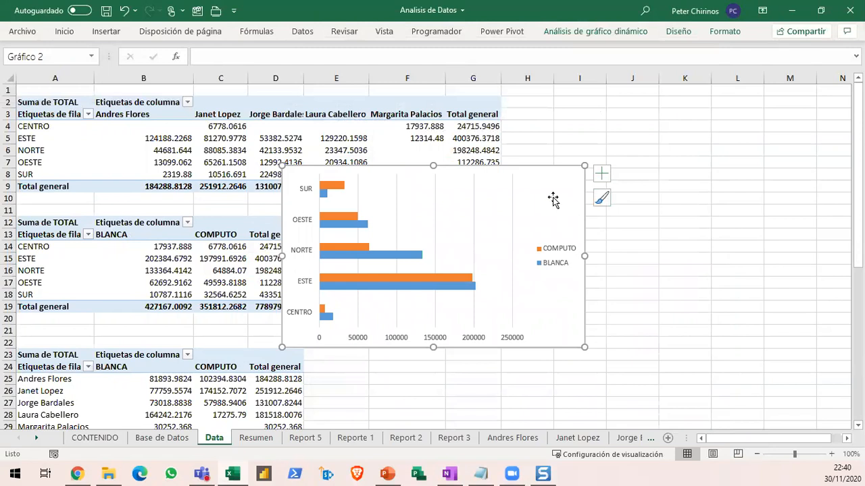
pyautogui.press('Delete')
pyautogui.click(256, 437)
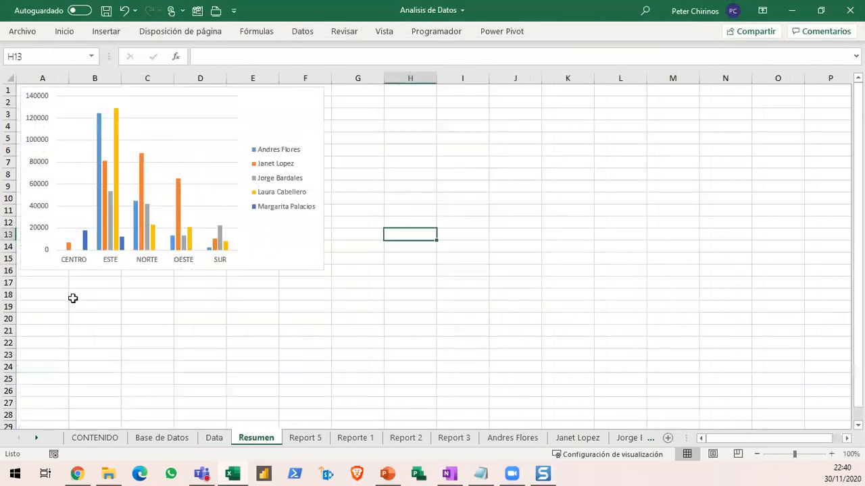
pyautogui.click(44, 282)
pyautogui.hotkey('ctrl', 'v')
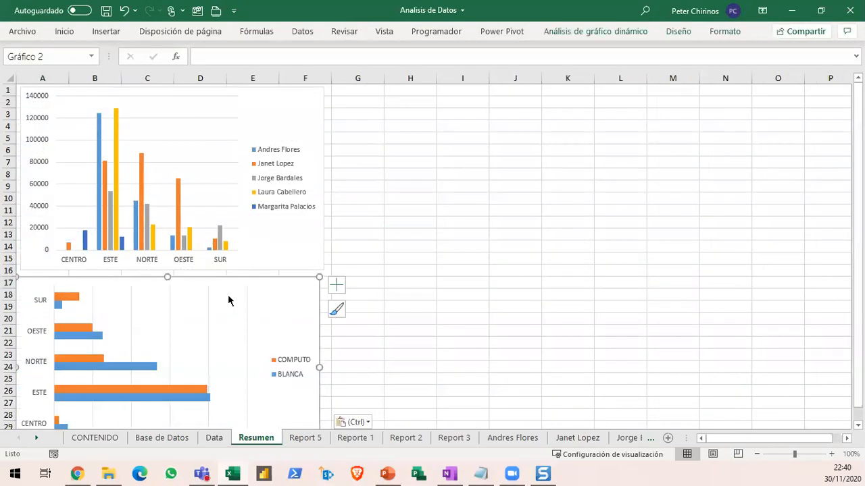
pyautogui.moveTo(272, 287); pyautogui.dragTo(278, 282)
pyautogui.click(473, 308)
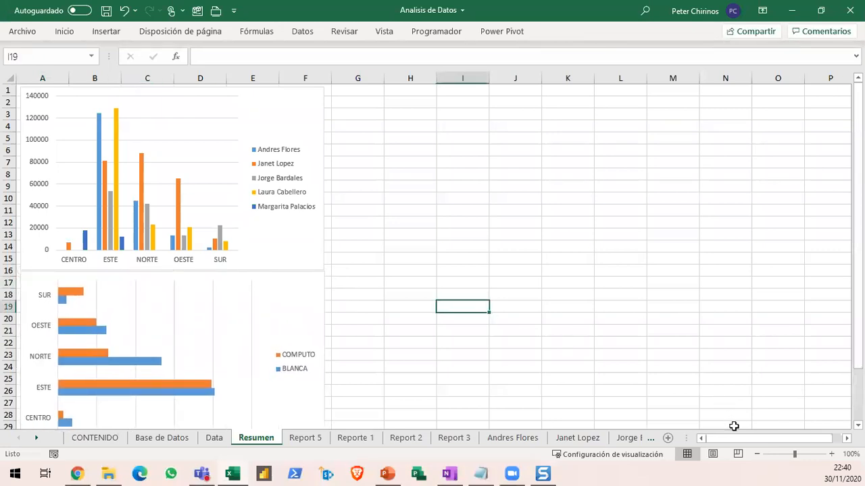
pyautogui.click(756, 454)
pyautogui.click(430, 307)
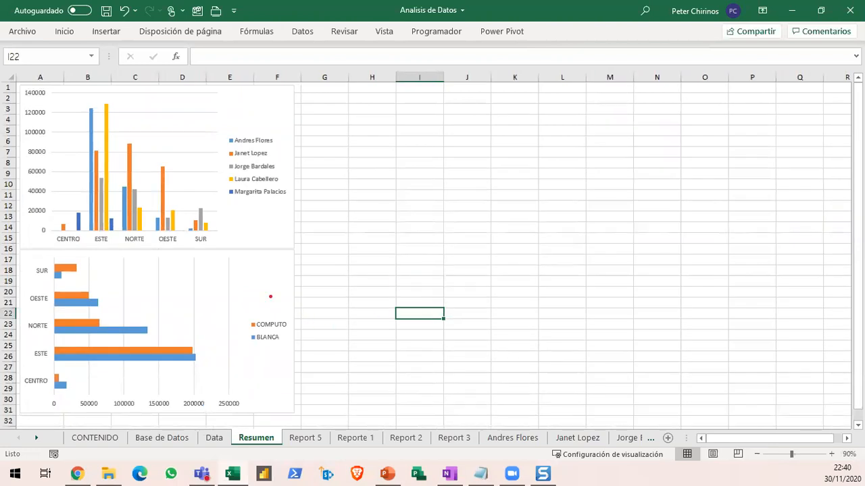
pyautogui.moveTo(265, 292); pyautogui.dragTo(462, 292)
pyautogui.moveTo(471, 283)
pyautogui.mouseDown()
pyautogui.moveTo(487, 305)
pyautogui.moveTo(538, 235)
pyautogui.mouseUp()
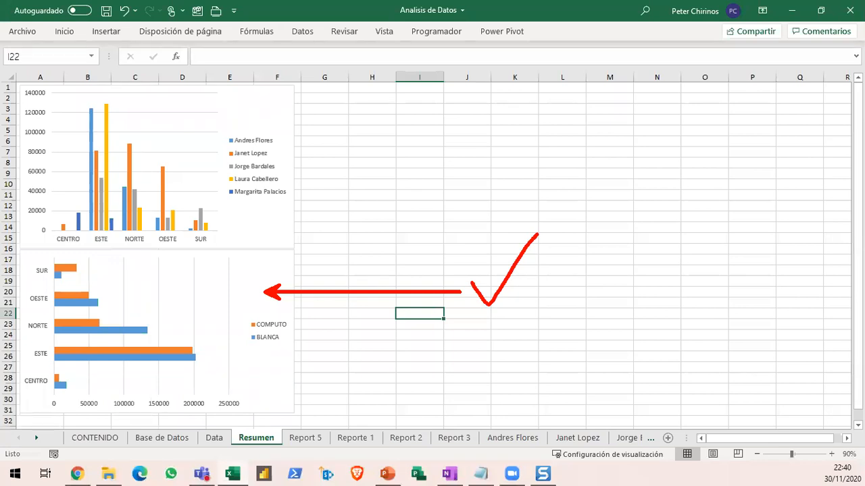
# Start a pivot chart from the REPRESENTANTE by LINEA pivot table at A23 of the Data sheet and choose the Línea con marcadores type
pyautogui.press('Escape')
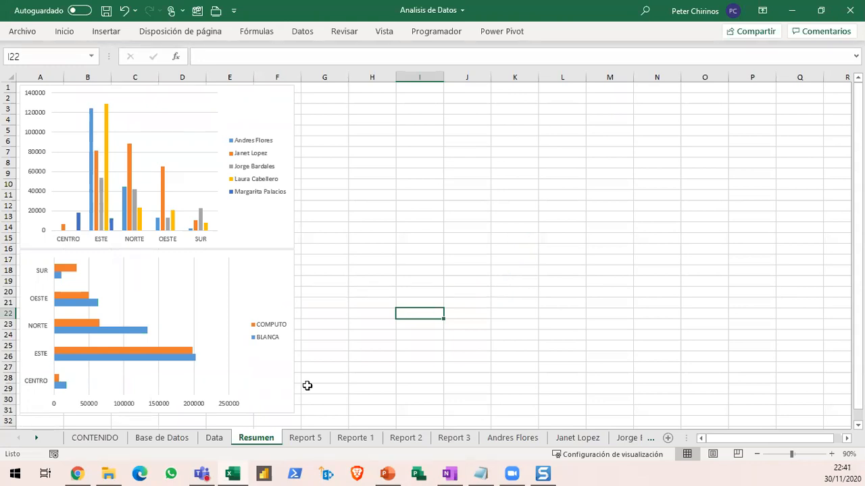
pyautogui.click(214, 438)
pyautogui.scroll(-2, 459, 204)
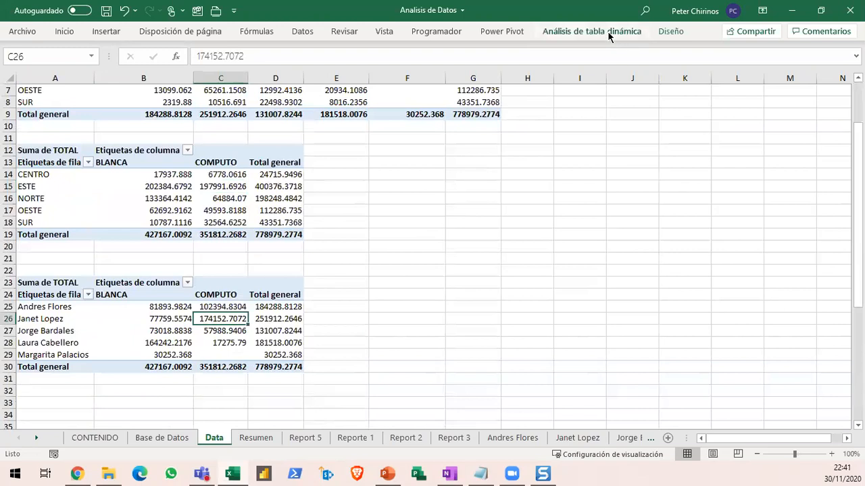
pyautogui.click(607, 31)
pyautogui.click(664, 69)
pyautogui.moveTo(330, 52); pyautogui.dragTo(454, 68)
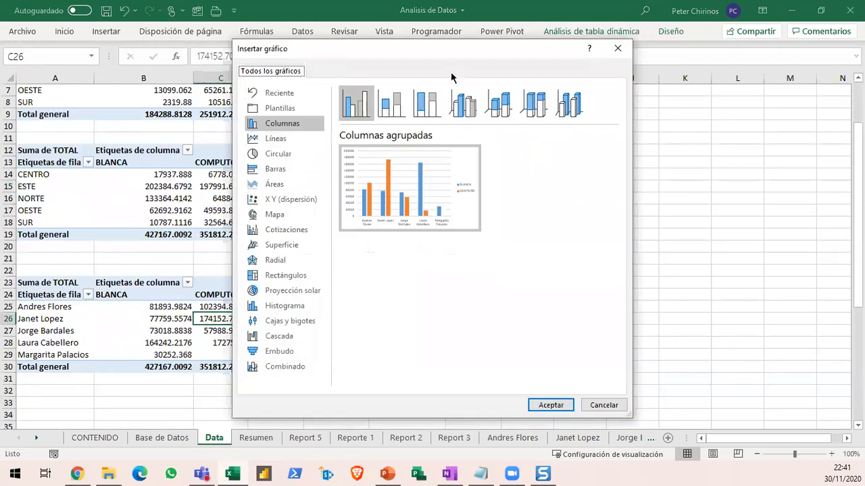
pyautogui.click(403, 152)
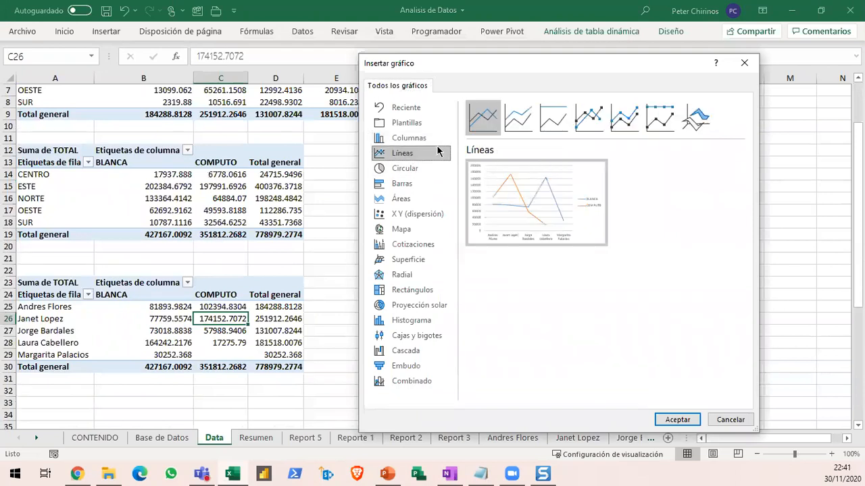
pyautogui.click(589, 118)
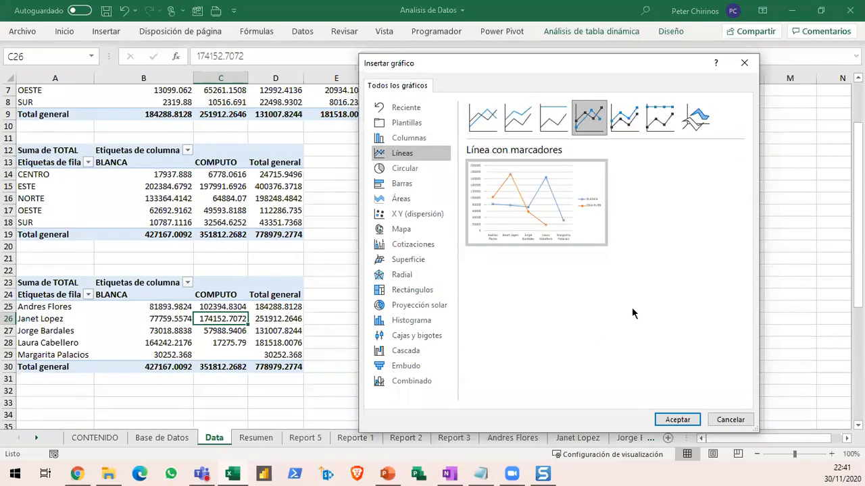
pyautogui.click(419, 167)
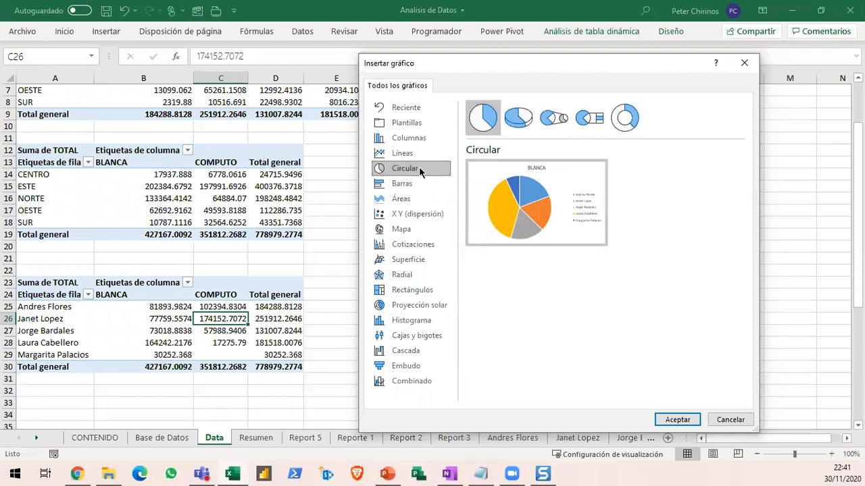
pyautogui.click(416, 153)
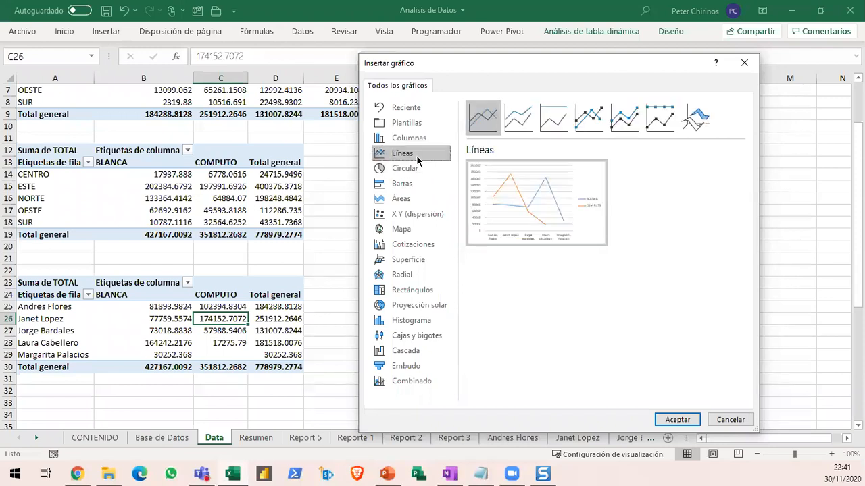
pyautogui.click(590, 126)
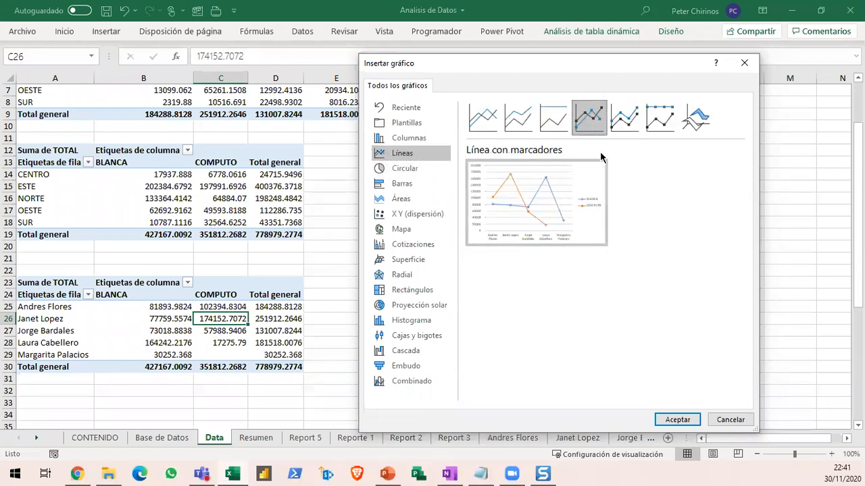
pyautogui.moveTo(144, 264)
pyautogui.mouseDown()
pyautogui.moveTo(251, 376)
pyautogui.moveTo(314, 385)
pyautogui.mouseUp()
pyautogui.moveTo(362, 139)
pyautogui.mouseDown()
pyautogui.moveTo(393, 157)
pyautogui.moveTo(456, 163)
pyautogui.mouseUp()
pyautogui.moveTo(565, 95)
pyautogui.mouseDown()
pyautogui.moveTo(609, 141)
pyautogui.moveTo(670, 235)
pyautogui.mouseUp()
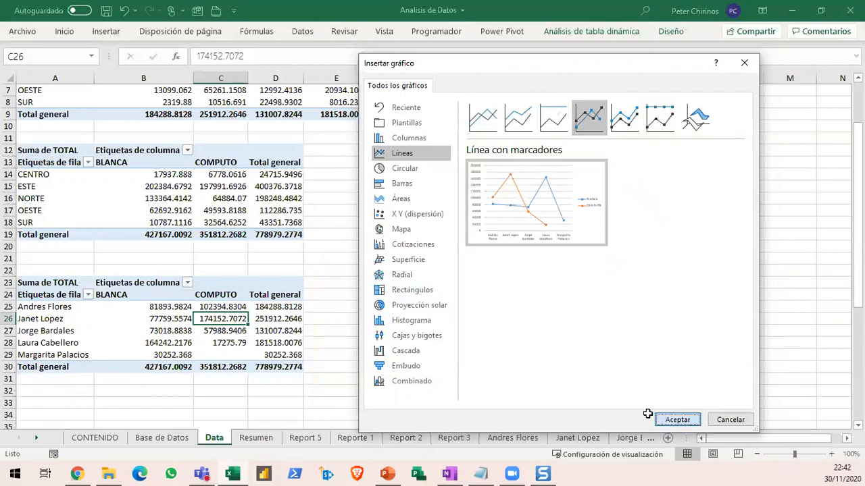
# Insert the line-with-markers pivot chart on the Data sheet and hide all its field buttons
pyautogui.click(676, 419)
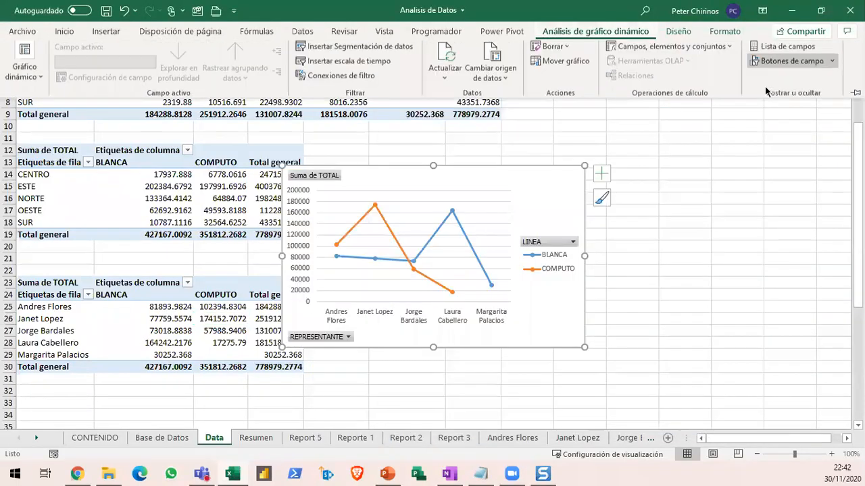
pyautogui.click(787, 60)
pyautogui.click(563, 198)
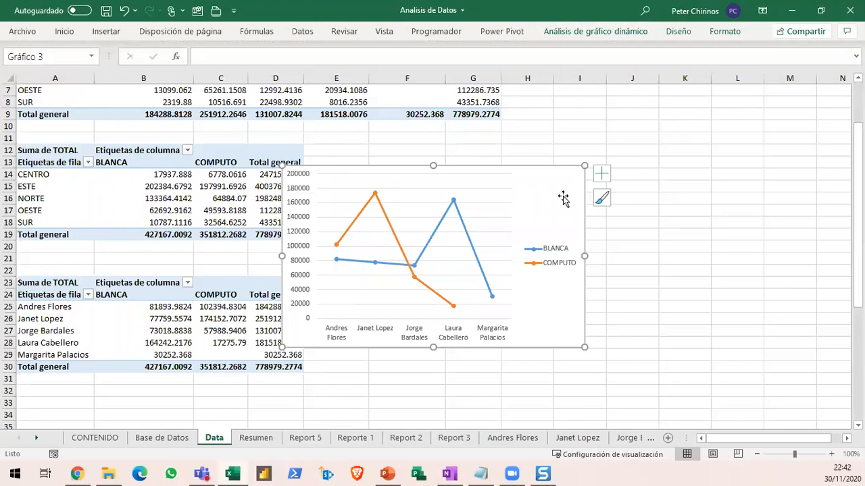
# Cut the line pivot chart from the Data sheet, paste it at G17 of the Resumen sheet and align it directly beside the bar chart
pyautogui.click(256, 439)
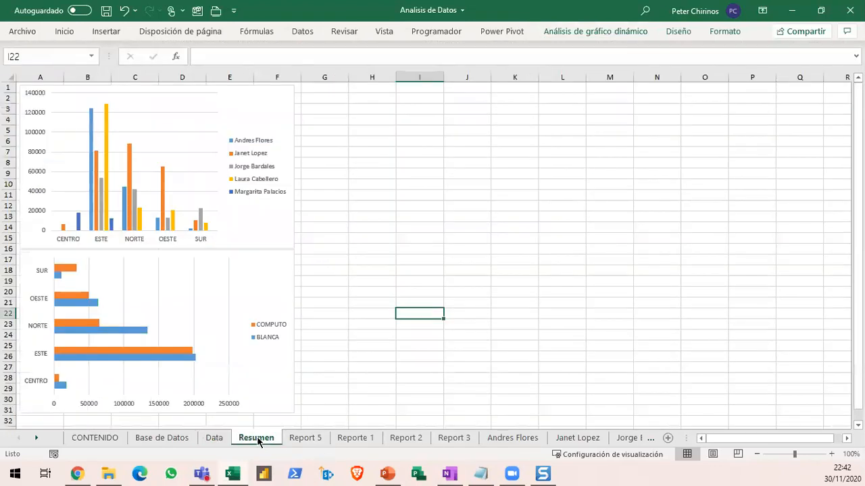
pyautogui.hotkey('ctrl', 'pageup')
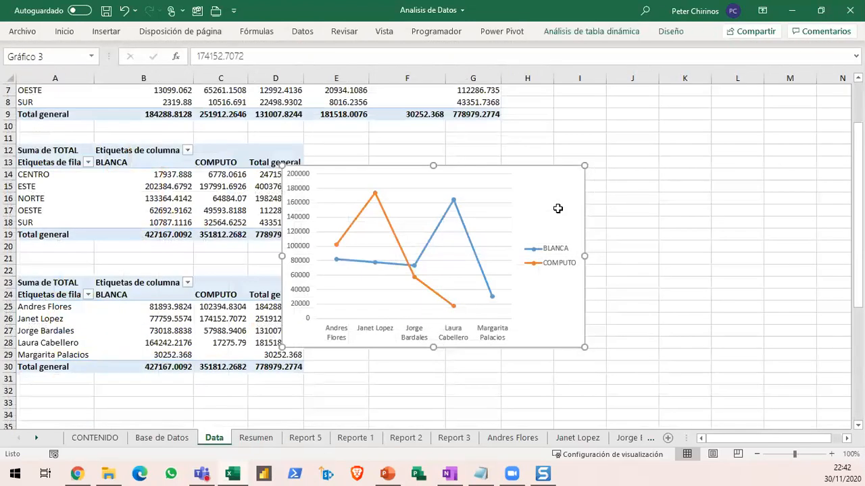
pyautogui.click(261, 439)
pyautogui.click(312, 260)
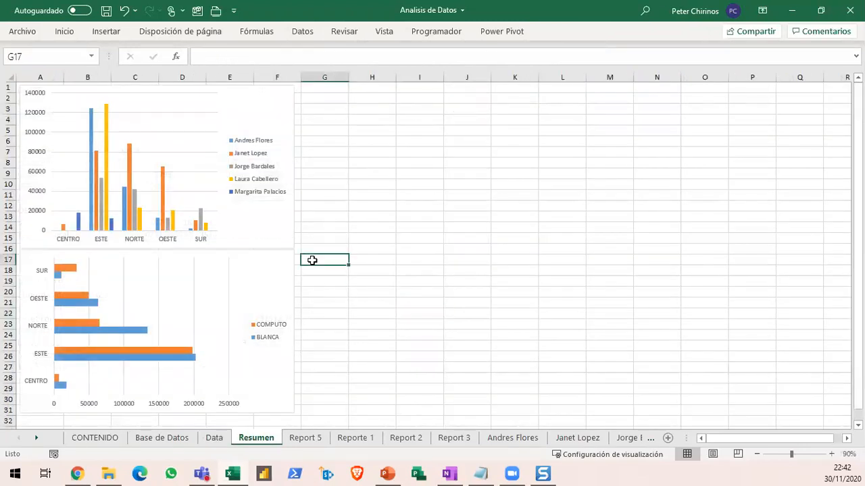
pyautogui.hotkey('ctrl', 'v')
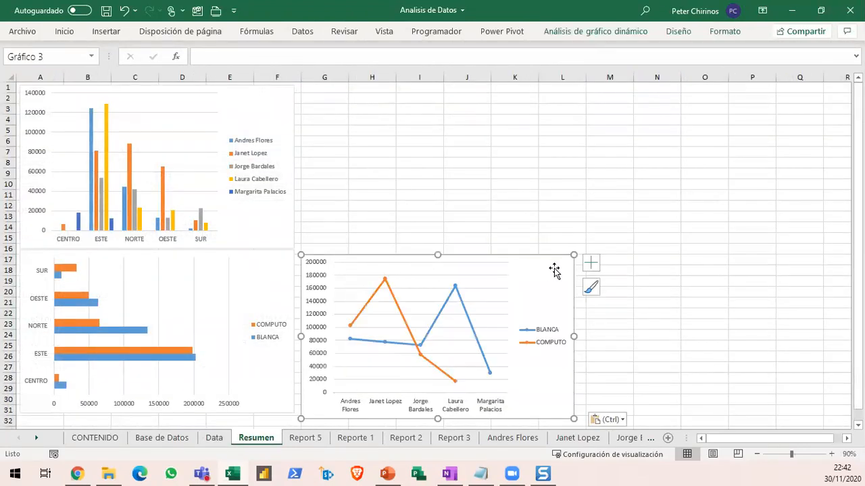
pyautogui.moveTo(552, 265); pyautogui.dragTo(551, 262)
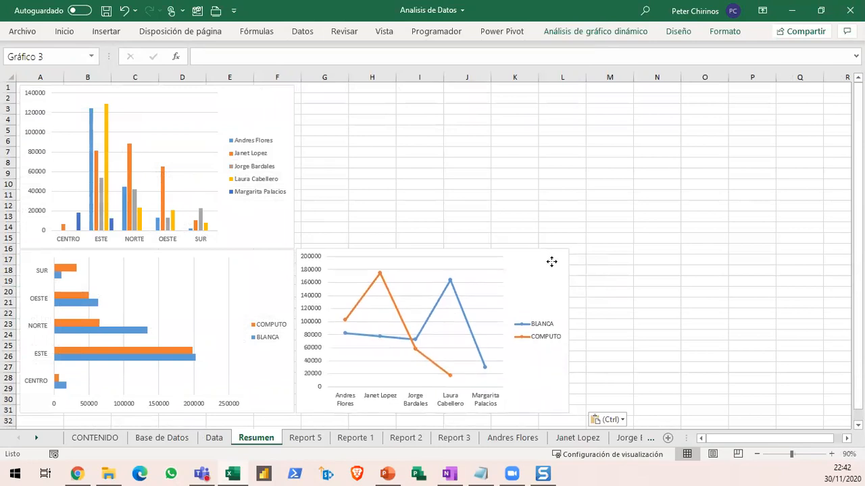
pyautogui.click(662, 285)
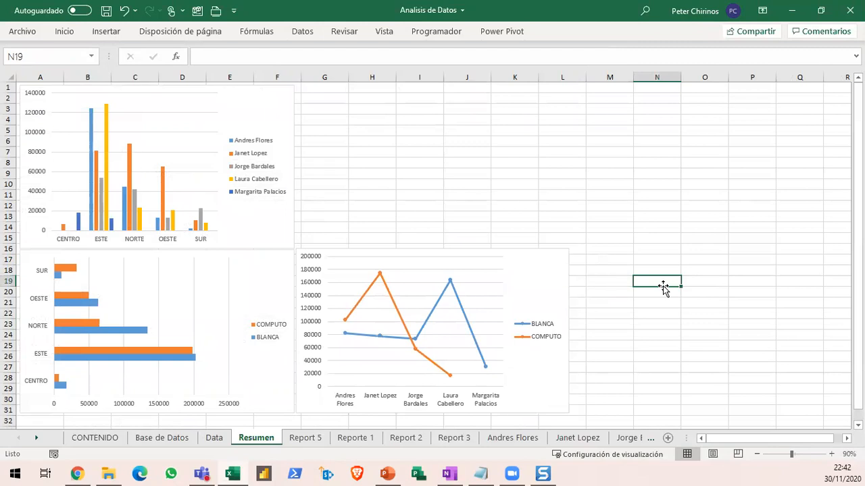
# Recolour the column pivot chart with the third Multicolor palette, starting with orange, yellow and green
pyautogui.click(286, 106)
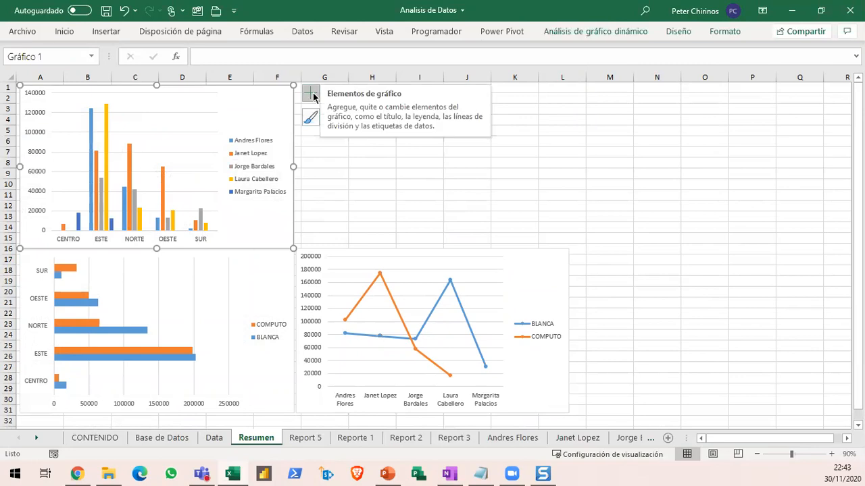
pyautogui.click(310, 118)
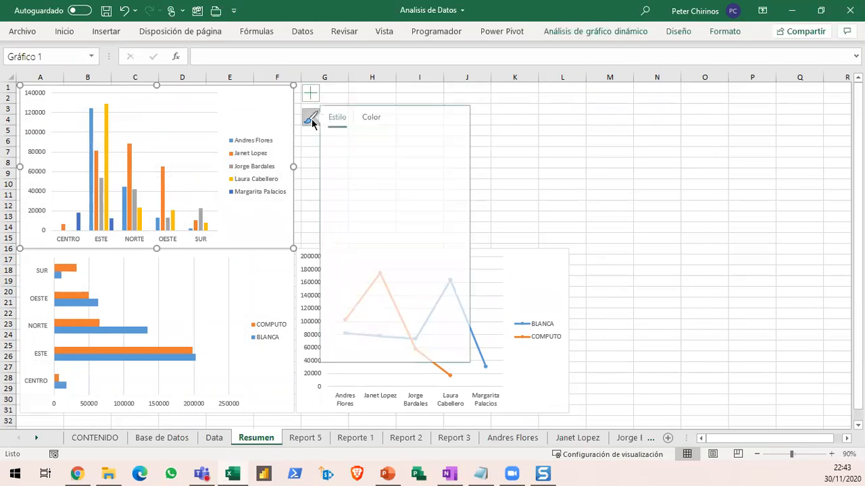
pyautogui.click(378, 118)
pyautogui.click(381, 194)
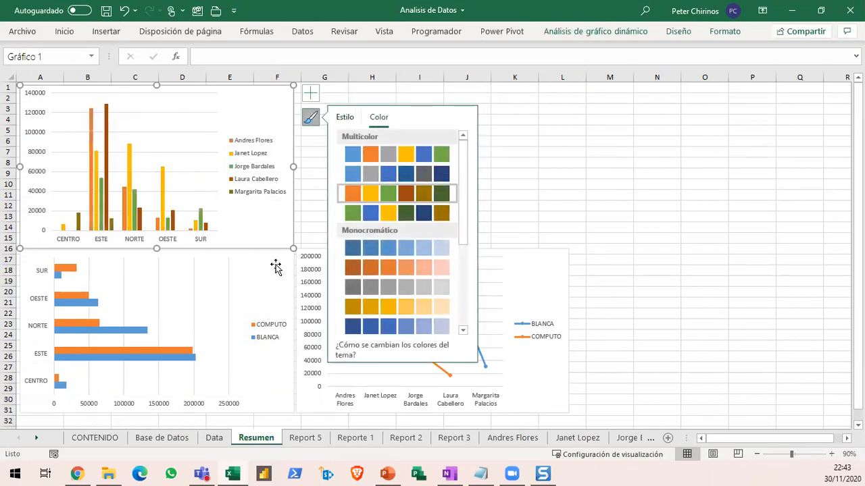
# Apply the third Multicolor palette, starting with orange, yellow and green, to the bar pivot chart
pyautogui.click(280, 256)
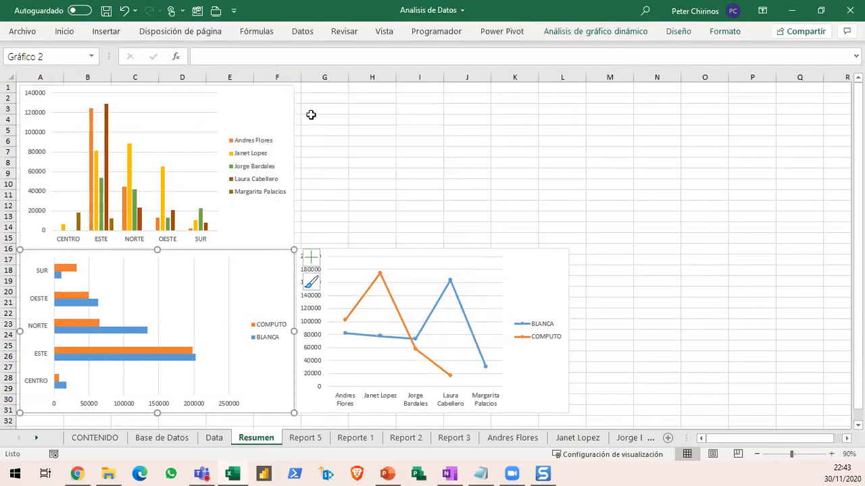
pyautogui.click(311, 282)
pyautogui.click(380, 215)
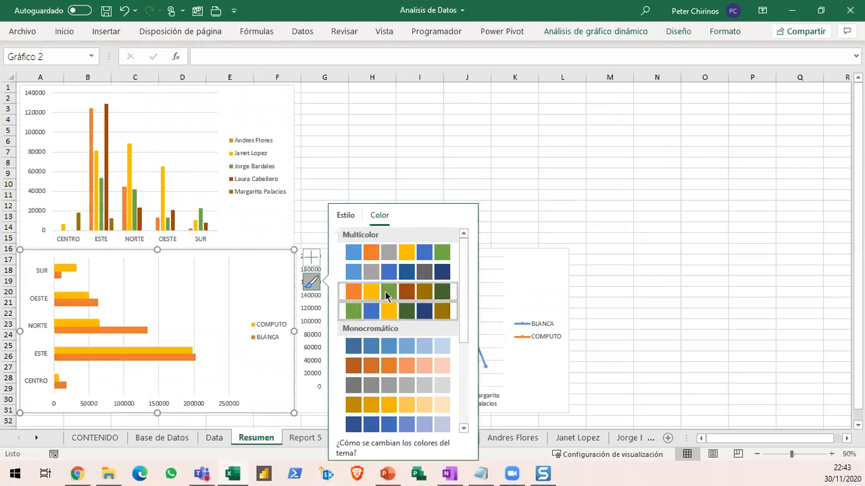
pyautogui.click(386, 296)
# Check the column chart's colour palette and apply the same orange, yellow and green Multicolor palette to the line pivot chart
pyautogui.click(264, 227)
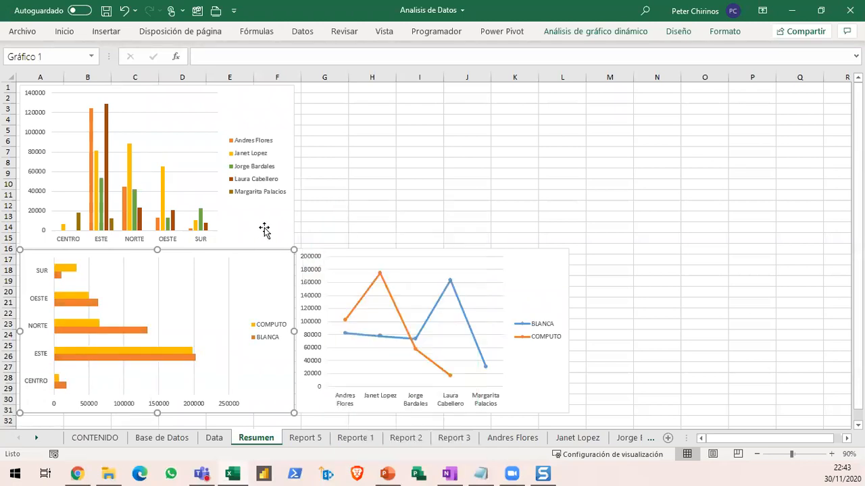
pyautogui.click(311, 117)
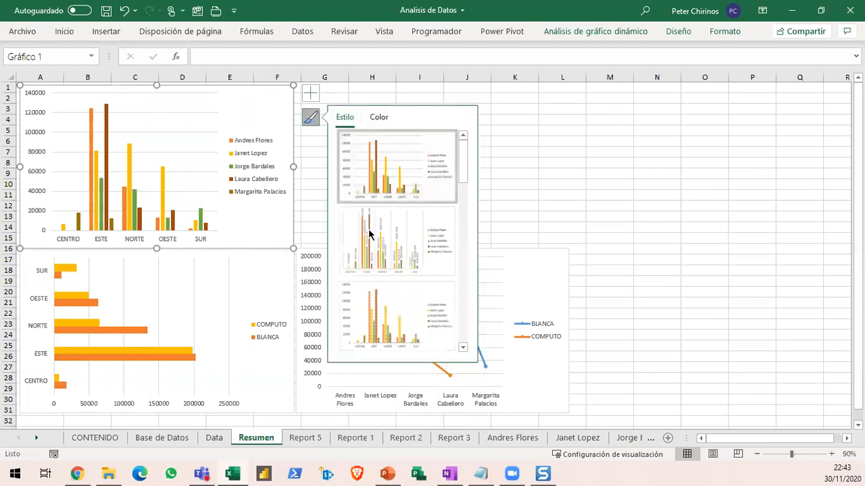
pyautogui.click(378, 117)
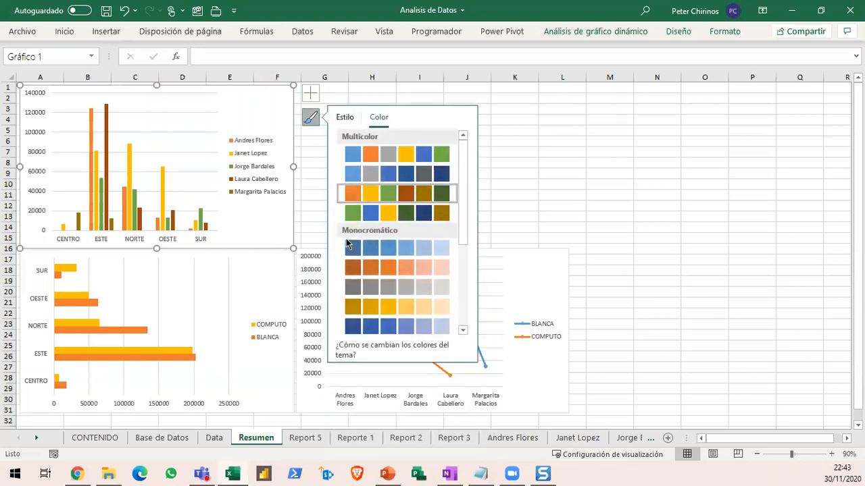
pyautogui.click(537, 265)
pyautogui.doubleClick(537, 265)
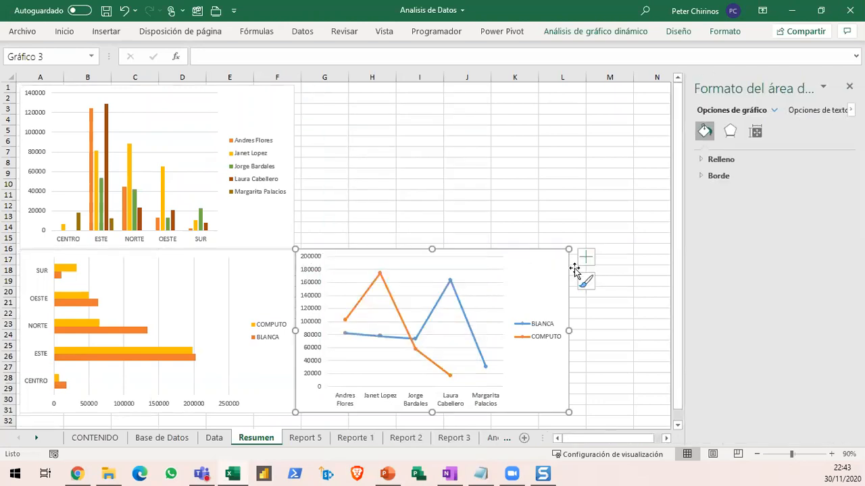
pyautogui.click(850, 86)
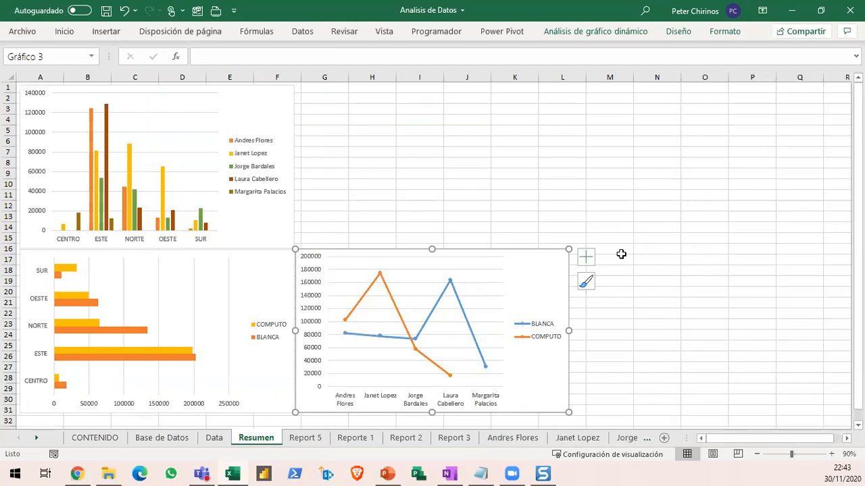
pyautogui.click(586, 282)
pyautogui.click(654, 215)
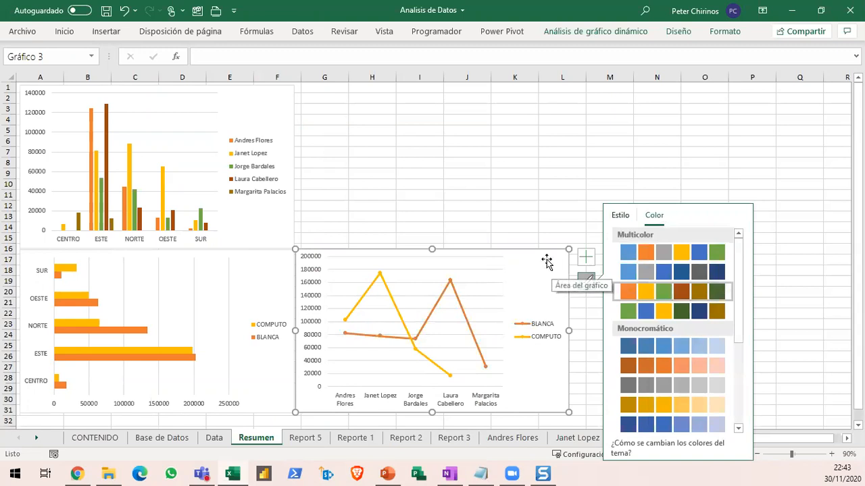
pyautogui.click(517, 197)
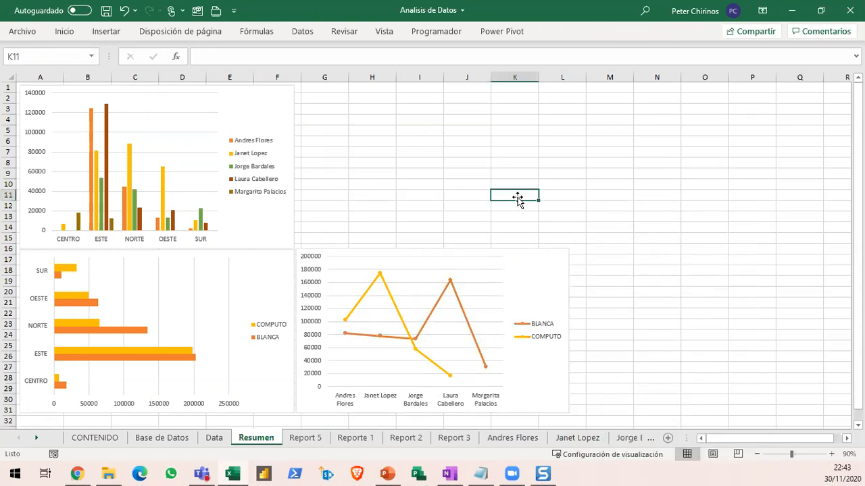
# Nudge the line pivot chart and lower its upper edge slightly so it lines up with the neighbouring bar chart
pyautogui.click(538, 269)
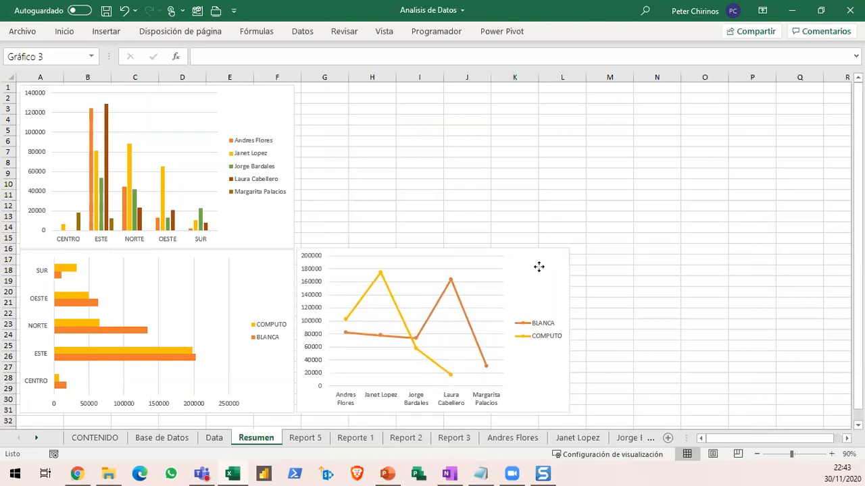
pyautogui.moveTo(432, 251); pyautogui.dragTo(433, 252)
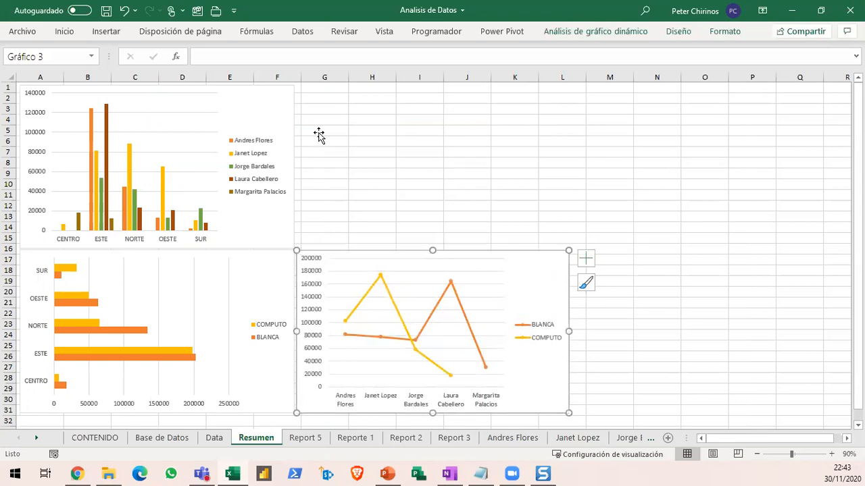
# Select the column pivot chart and display its pivot chart analysis commands
pyautogui.click(276, 106)
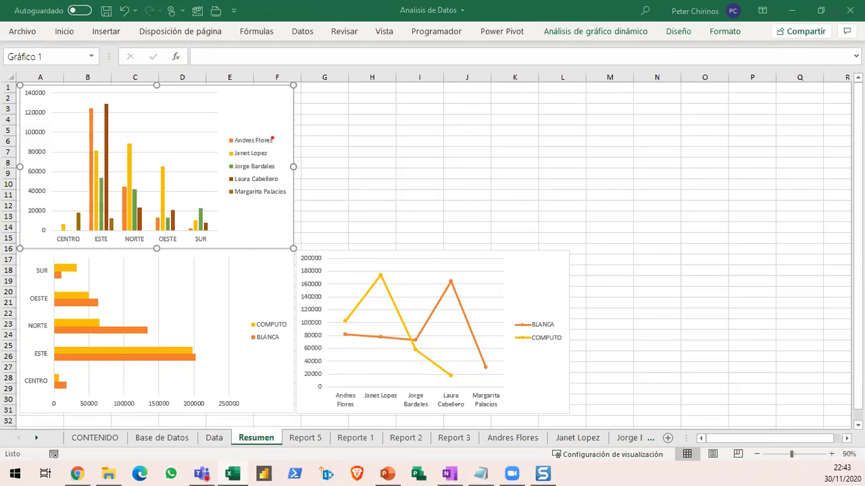
pyautogui.moveTo(238, 96)
pyautogui.mouseDown()
pyautogui.moveTo(285, 129)
pyautogui.moveTo(486, 113)
pyautogui.moveTo(538, 88)
pyautogui.mouseUp()
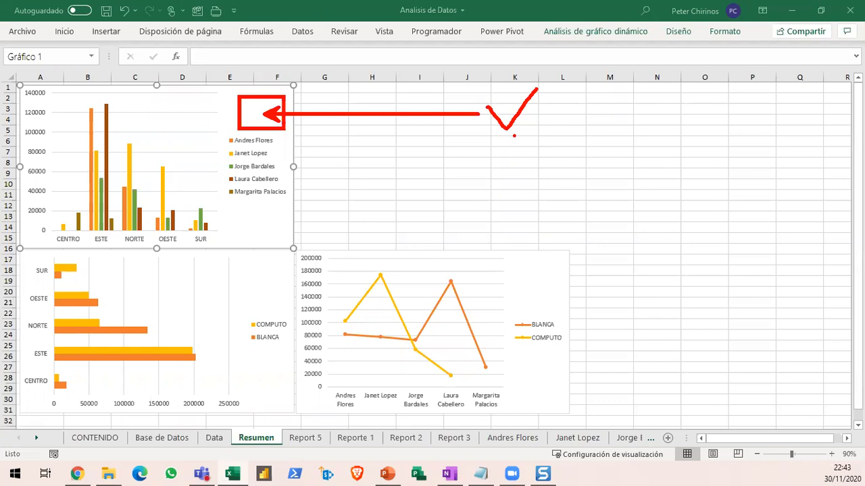
pyautogui.press('Escape')
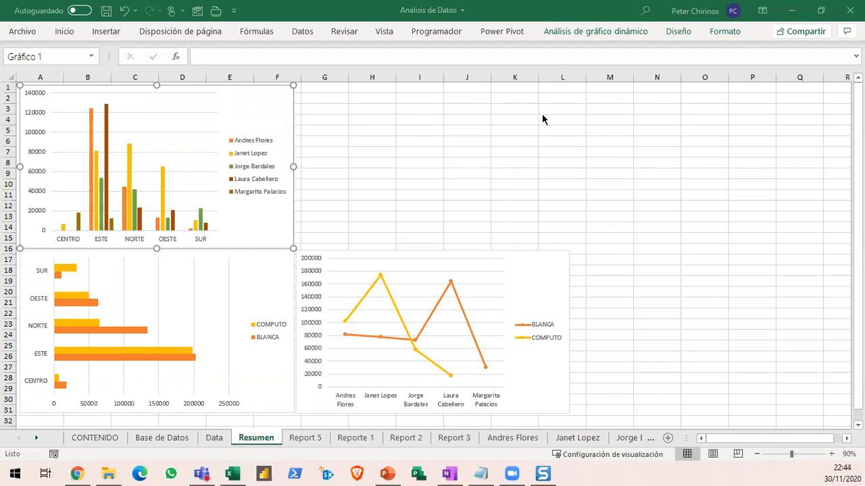
pyautogui.click(612, 32)
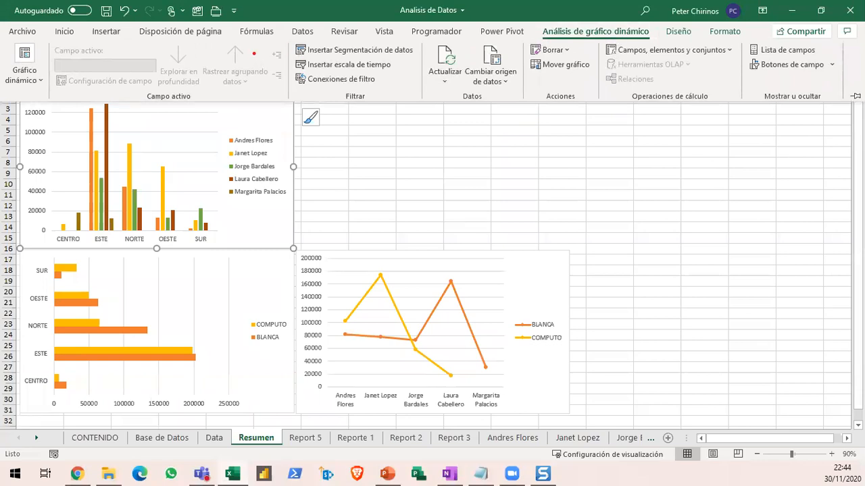
pyautogui.moveTo(290, 42)
pyautogui.mouseDown()
pyautogui.moveTo(429, 60)
pyautogui.moveTo(405, 76)
pyautogui.moveTo(405, 181)
pyautogui.mouseUp()
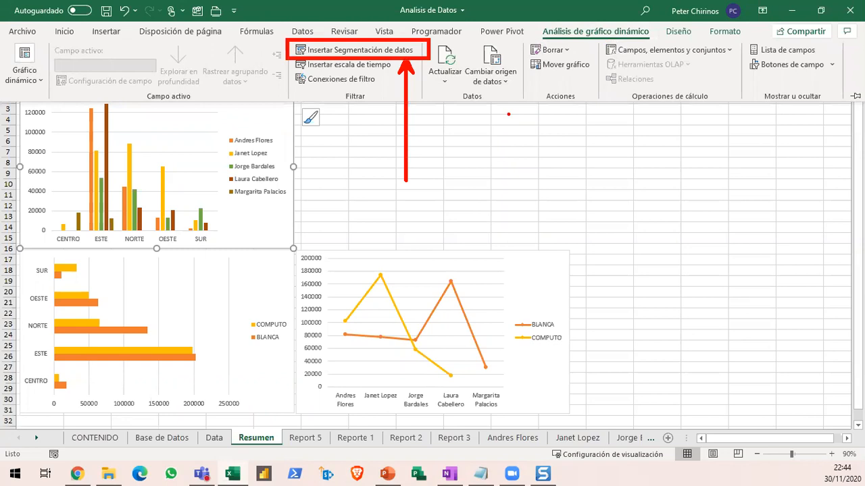
pyautogui.moveTo(538, 20); pyautogui.dragTo(655, 42)
pyautogui.moveTo(609, 44); pyautogui.dragTo(609, 190)
pyautogui.moveTo(241, 208)
pyautogui.mouseDown()
pyautogui.moveTo(273, 240)
pyautogui.moveTo(446, 228)
pyautogui.moveTo(470, 207)
pyautogui.moveTo(448, 237)
pyautogui.moveTo(489, 237)
pyautogui.mouseUp()
pyautogui.moveTo(617, 177)
pyautogui.mouseDown()
pyautogui.moveTo(631, 204)
pyautogui.moveTo(679, 203)
pyautogui.mouseUp()
pyautogui.moveTo(422, 161)
pyautogui.mouseDown()
pyautogui.moveTo(453, 164)
pyautogui.moveTo(449, 192)
pyautogui.moveTo(414, 197)
pyautogui.mouseUp()
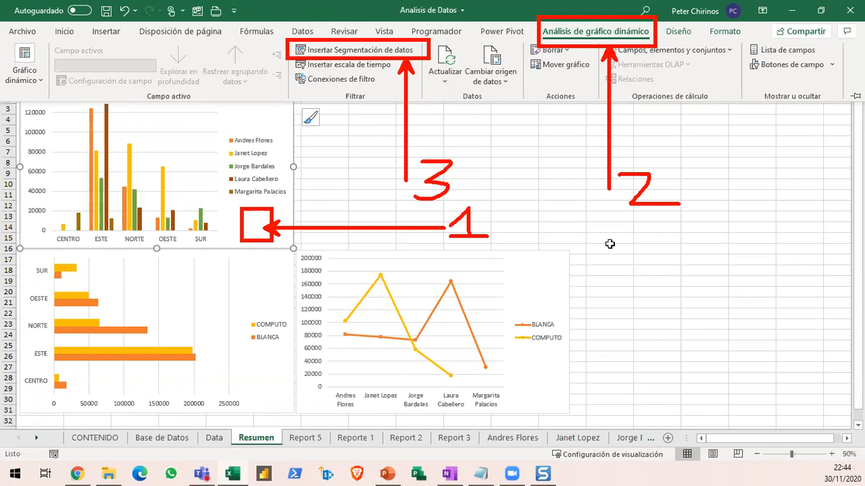
pyautogui.press('Escape')
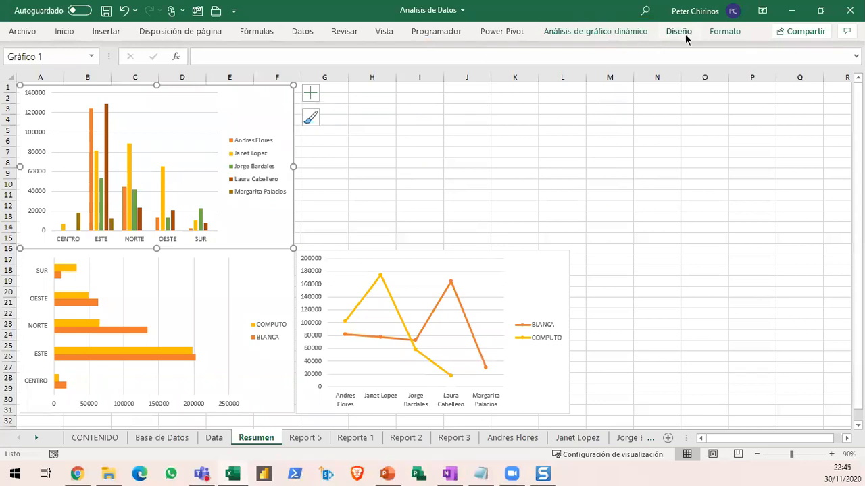
# Insert a slicer for the REGION field of the column pivot chart
pyautogui.click(620, 33)
pyautogui.click(361, 52)
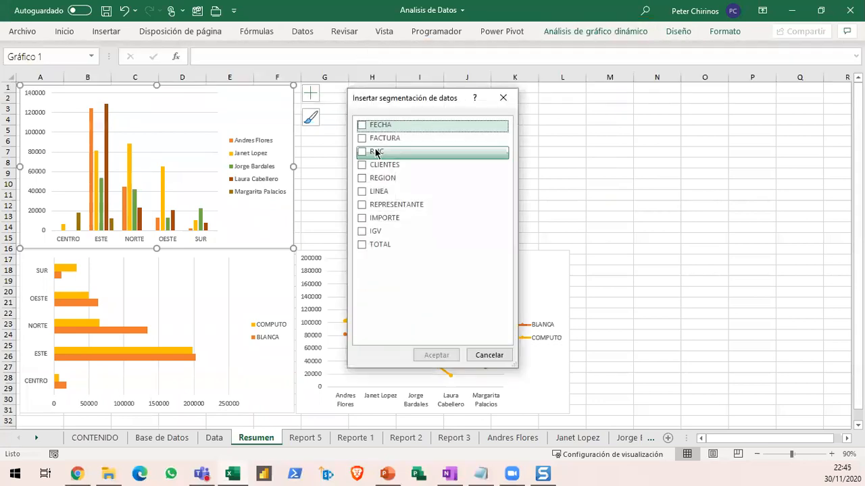
pyautogui.click(356, 173)
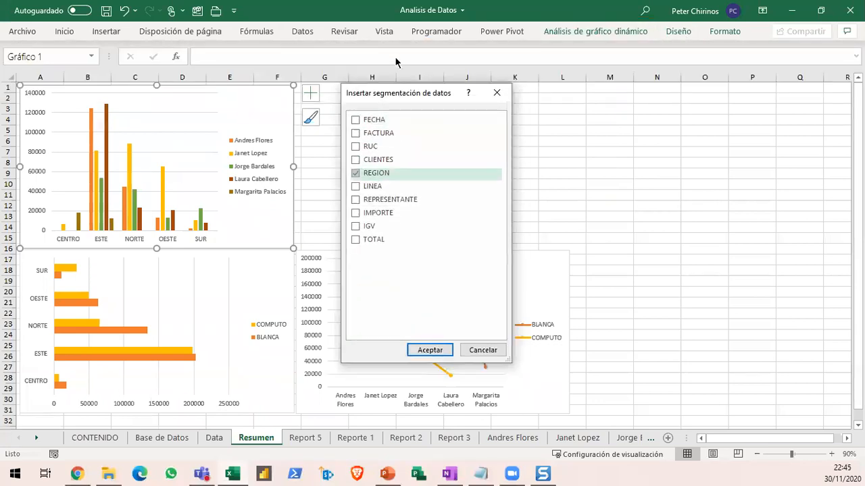
pyautogui.moveTo(403, 91); pyautogui.dragTo(387, 54)
pyautogui.click(426, 313)
# Move the REGION slicer into the empty area above the line chart and shorten it to about 4.83 cm high
pyautogui.moveTo(428, 189); pyautogui.dragTo(413, 100)
pyautogui.moveTo(422, 238); pyautogui.dragTo(421, 194)
pyautogui.moveTo(434, 96); pyautogui.dragTo(442, 120)
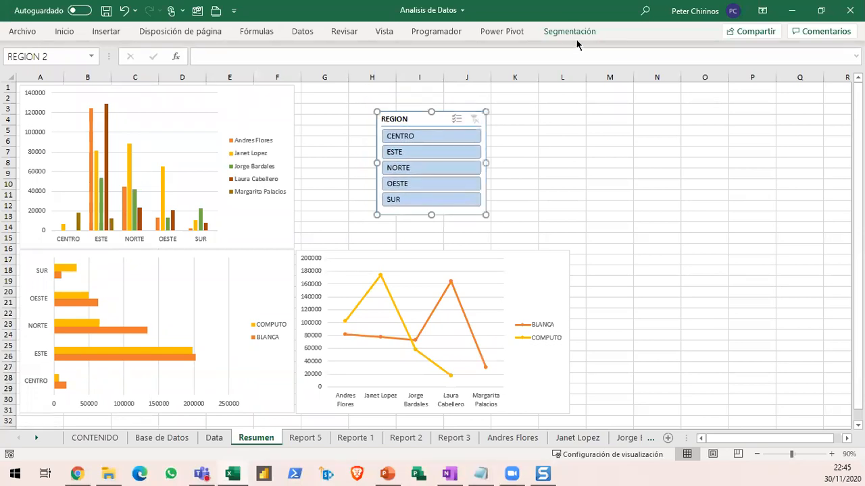
# Apply the solid orange slicer style to the REGION slicer and deselect it
pyautogui.click(571, 33)
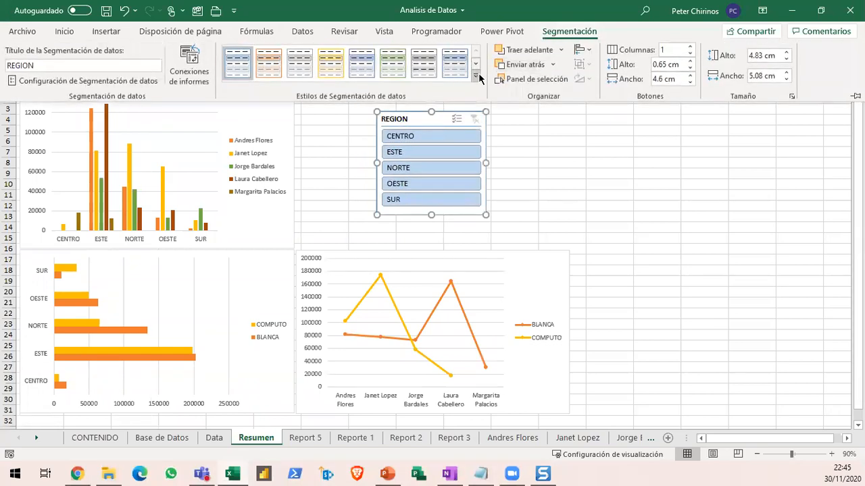
pyautogui.click(476, 76)
pyautogui.click(269, 139)
pyautogui.hotkey('ctrl', 'F1')
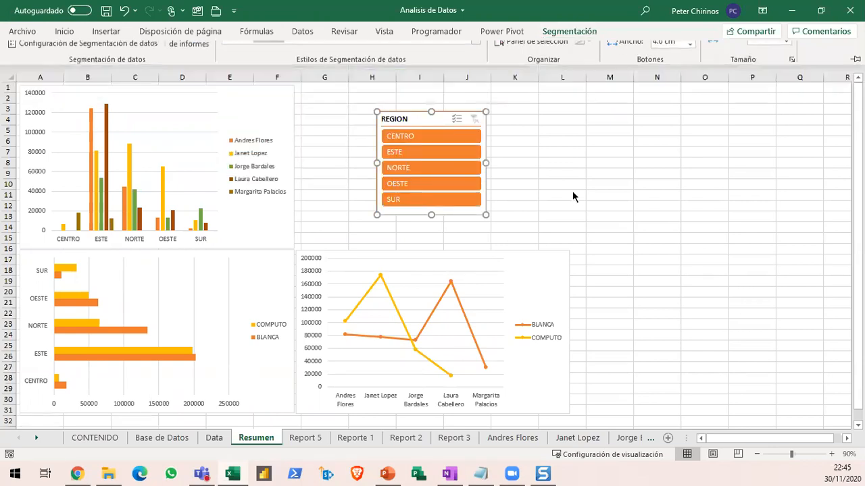
pyautogui.click(588, 151)
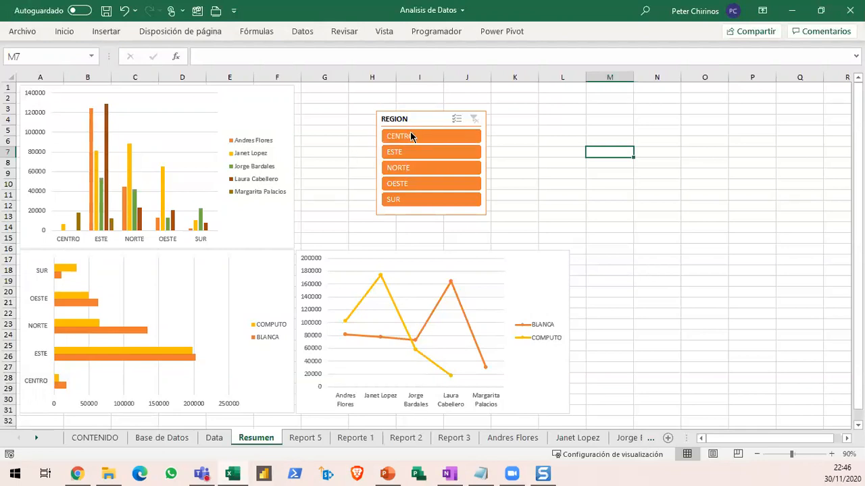
# Test the REGION slicer by filtering to each of the five regions in turn, and clear the filter
pyautogui.click(405, 197)
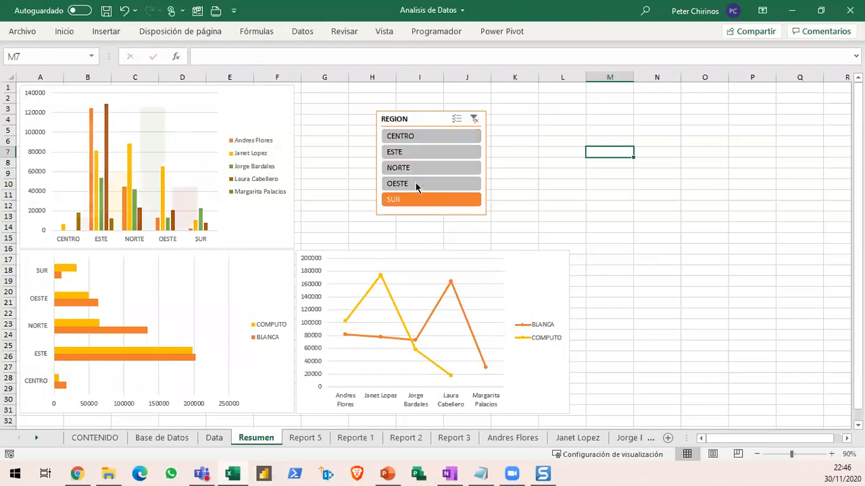
pyautogui.click(419, 168)
pyautogui.click(421, 152)
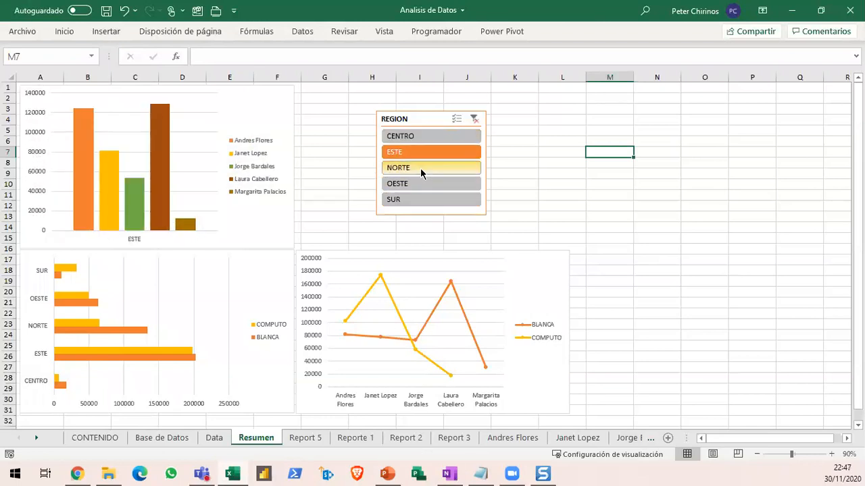
pyautogui.click(420, 167)
pyautogui.click(419, 179)
pyautogui.click(424, 196)
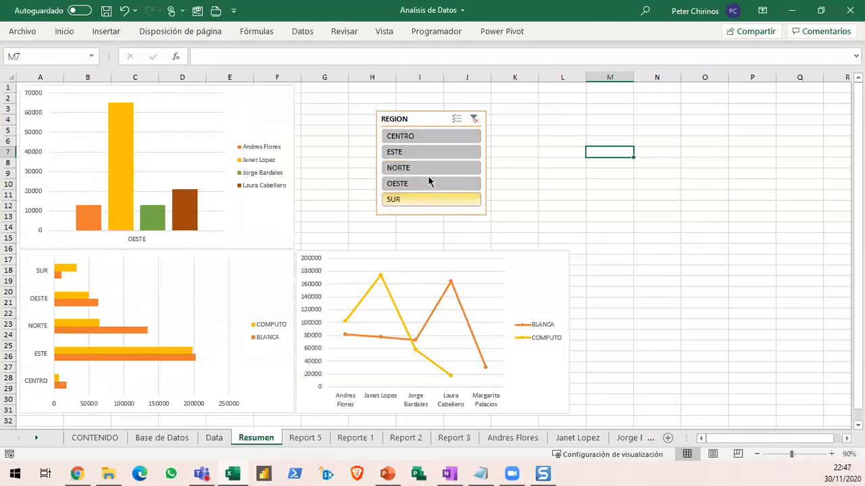
pyautogui.click(435, 148)
pyautogui.click(435, 135)
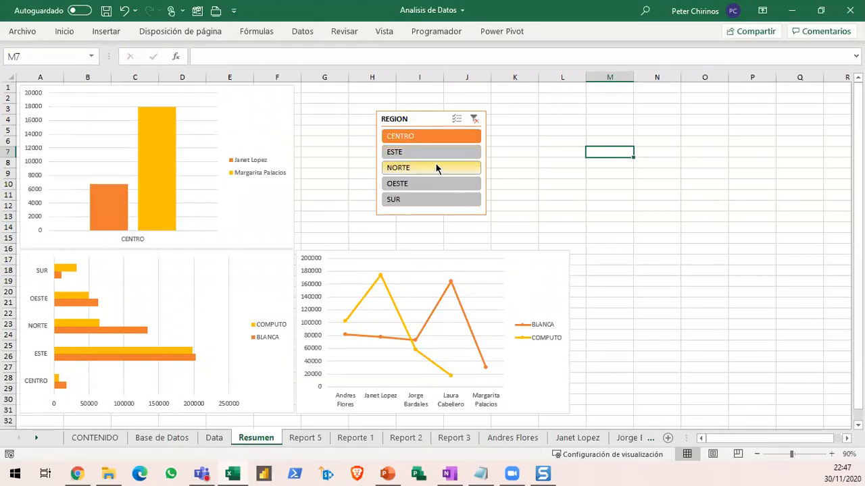
pyautogui.click(436, 169)
pyautogui.click(433, 181)
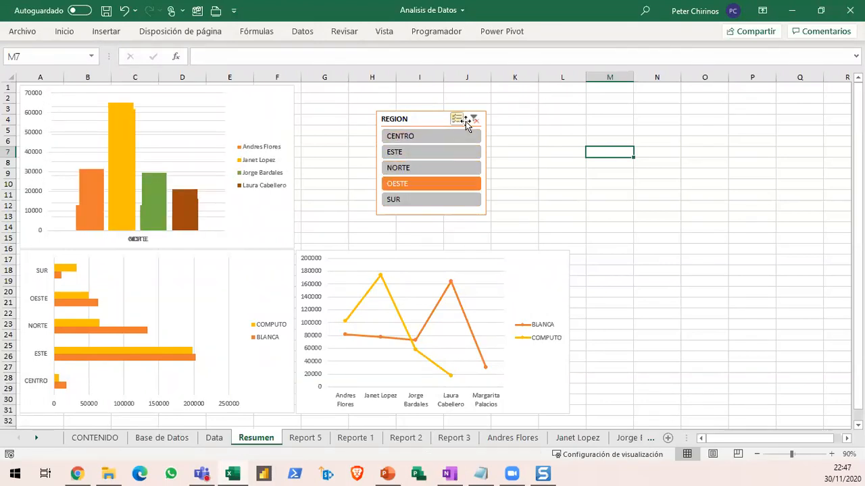
pyautogui.click(473, 119)
# Check the charts' response to REGION filters ESTE, OESTE, NORTE and CENTRO, and clear the filter again
pyautogui.click(435, 147)
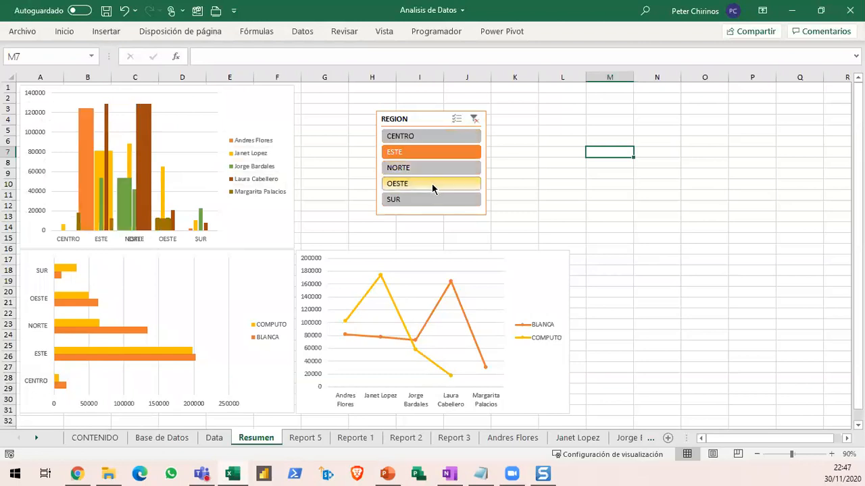
pyautogui.click(431, 184)
pyautogui.click(433, 167)
pyautogui.click(439, 136)
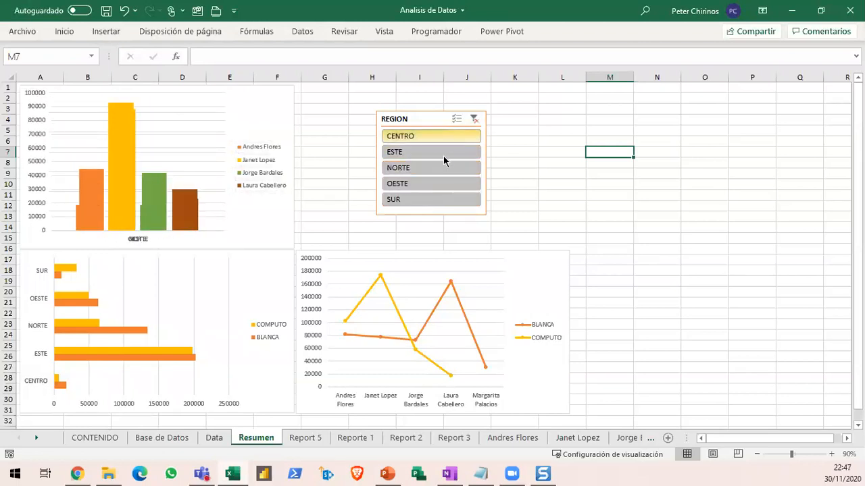
pyautogui.click(474, 119)
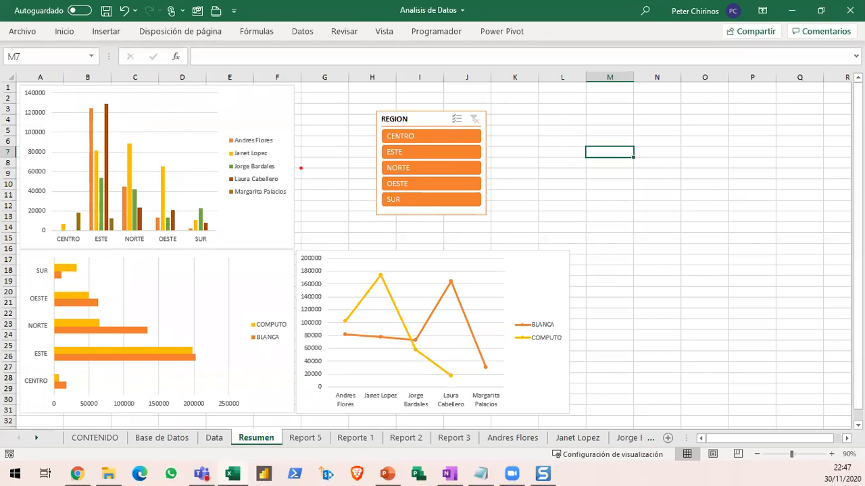
pyautogui.moveTo(362, 100)
pyautogui.mouseDown()
pyautogui.moveTo(421, 204)
pyautogui.moveTo(509, 226)
pyautogui.mouseUp()
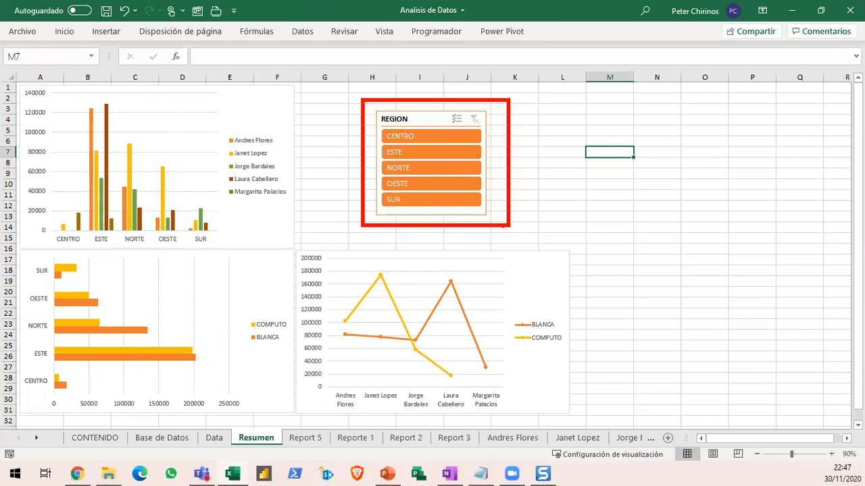
pyautogui.moveTo(244, 118); pyautogui.dragTo(404, 118)
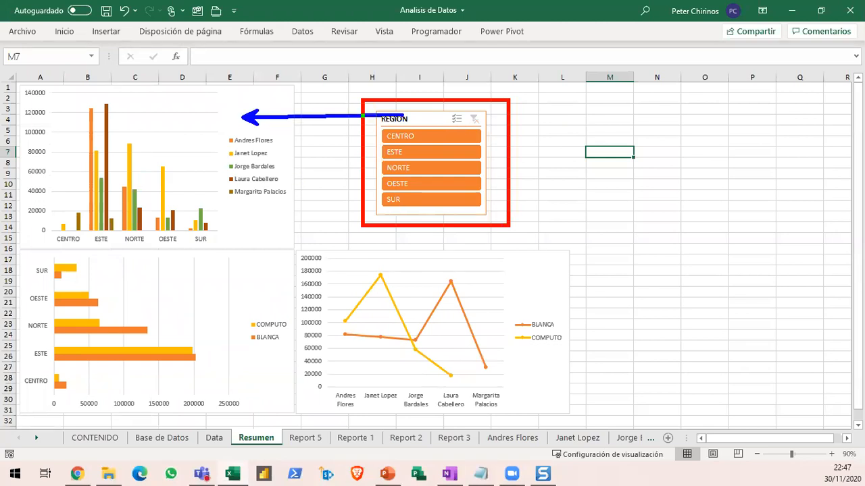
pyautogui.moveTo(238, 317); pyautogui.dragTo(392, 174)
pyautogui.moveTo(427, 339); pyautogui.dragTo(428, 175)
pyautogui.moveTo(532, 152)
pyautogui.mouseDown()
pyautogui.moveTo(567, 203)
pyautogui.moveTo(627, 203)
pyautogui.mouseUp()
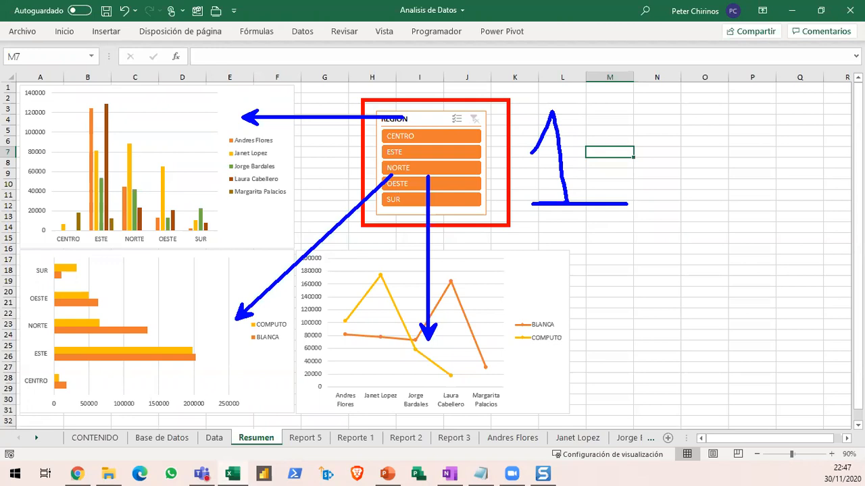
pyautogui.press('e')
pyautogui.moveTo(191, 124)
pyautogui.mouseDown()
pyautogui.moveTo(166, 215)
pyautogui.moveTo(235, 139)
pyautogui.moveTo(187, 125)
pyautogui.mouseUp()
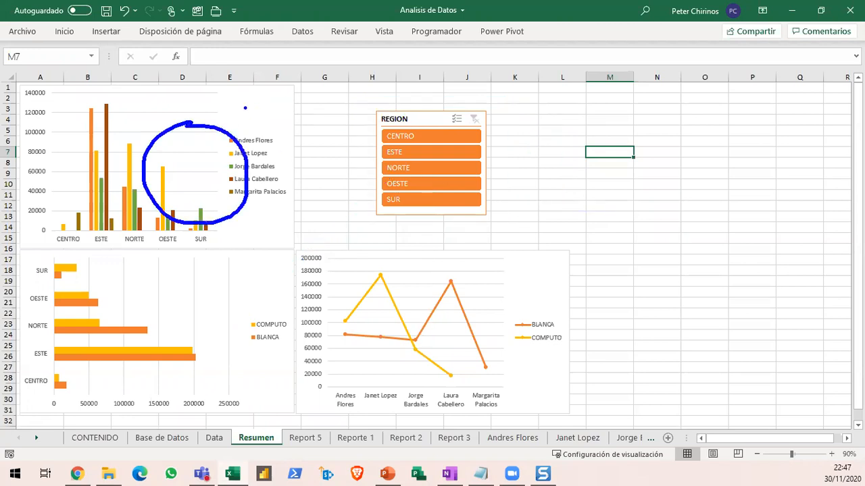
pyautogui.moveTo(245, 107); pyautogui.dragTo(294, 77)
pyautogui.moveTo(422, 95)
pyautogui.mouseDown()
pyautogui.moveTo(408, 96)
pyautogui.moveTo(379, 245)
pyautogui.moveTo(530, 194)
pyautogui.moveTo(448, 101)
pyautogui.moveTo(398, 82)
pyautogui.mouseUp()
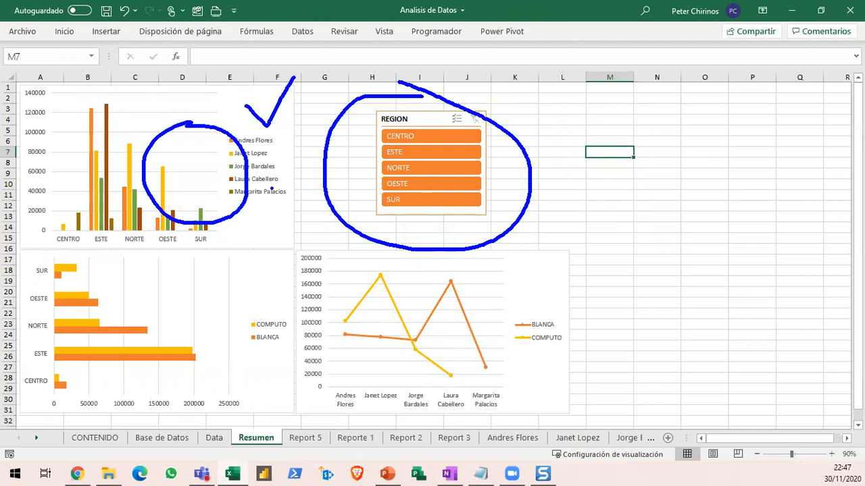
pyautogui.moveTo(199, 170); pyautogui.dragTo(358, 162)
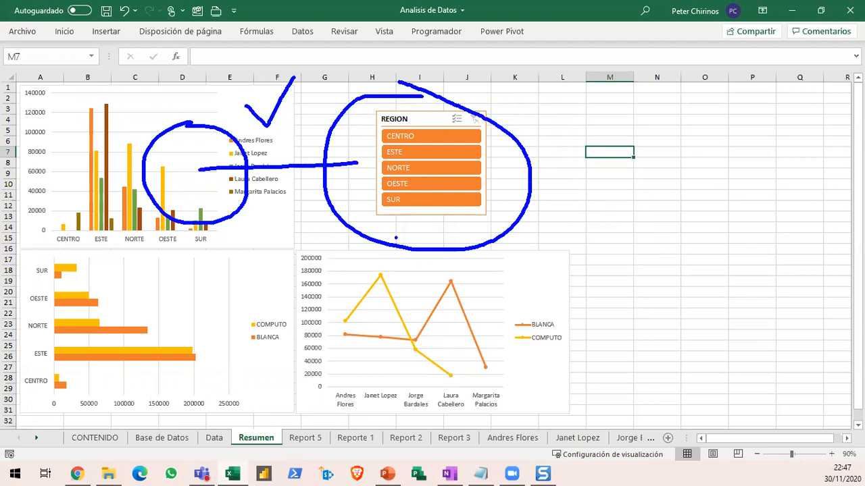
pyautogui.press('e')
pyautogui.moveTo(408, 190); pyautogui.dragTo(230, 291)
pyautogui.moveTo(417, 211); pyautogui.dragTo(437, 327)
pyautogui.moveTo(386, 164)
pyautogui.mouseDown()
pyautogui.moveTo(424, 165)
pyautogui.moveTo(237, 169)
pyautogui.mouseUp()
pyautogui.moveTo(261, 348); pyautogui.dragTo(282, 336)
pyautogui.moveTo(306, 346); pyautogui.dragTo(333, 327)
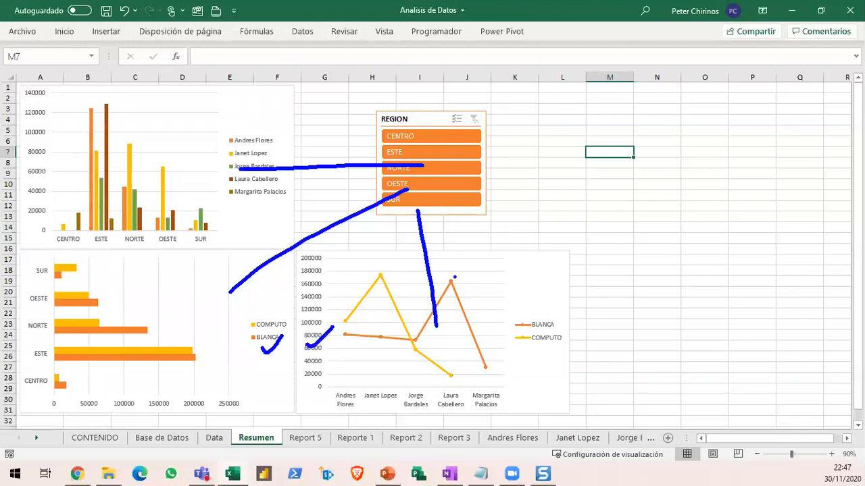
pyautogui.press('Escape')
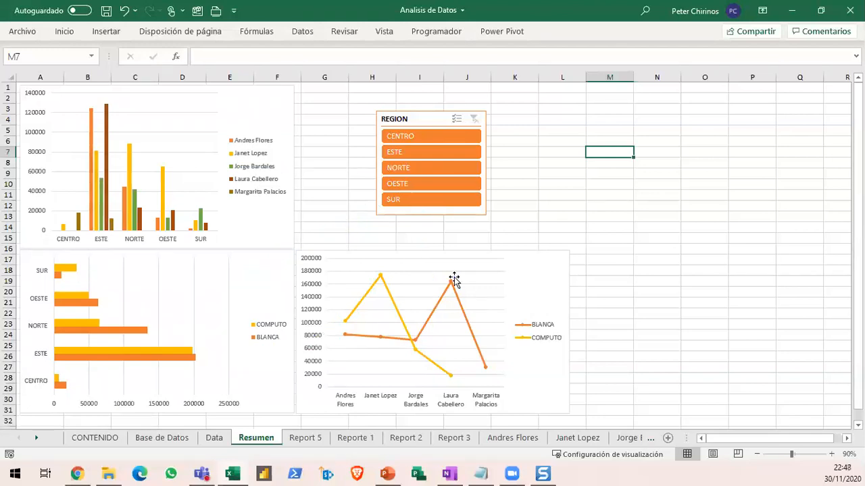
# Open the REGION slicer's report connections and enlarge the dialog so its list shows every pivot table
pyautogui.click(419, 119)
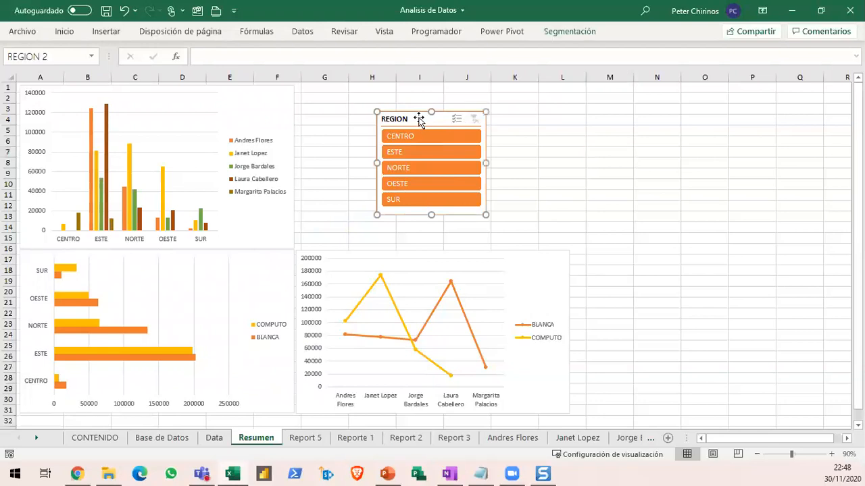
pyautogui.click(587, 32)
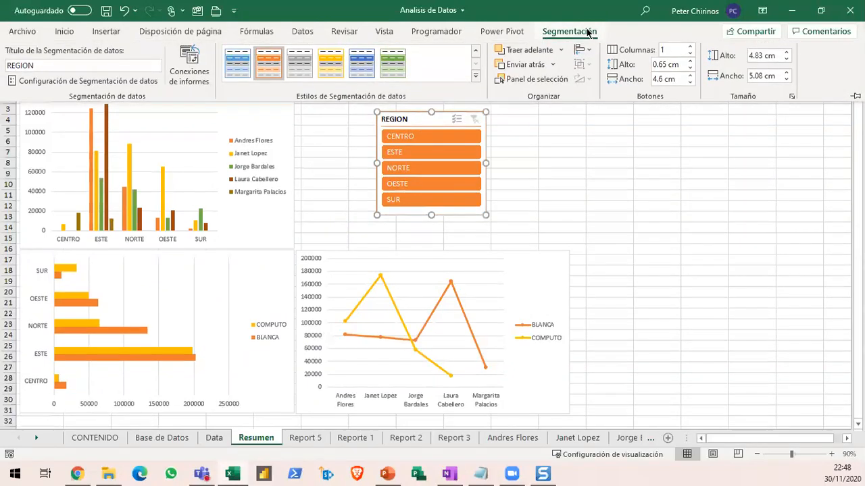
pyautogui.click(588, 32)
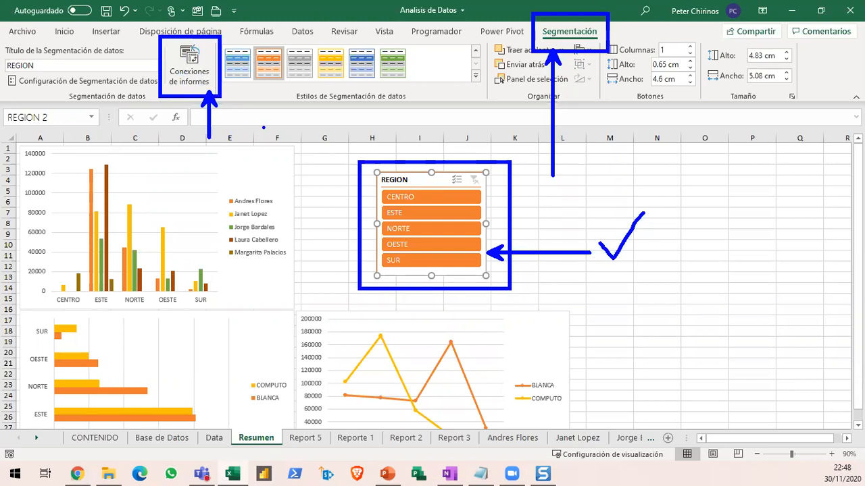
pyautogui.press('Escape')
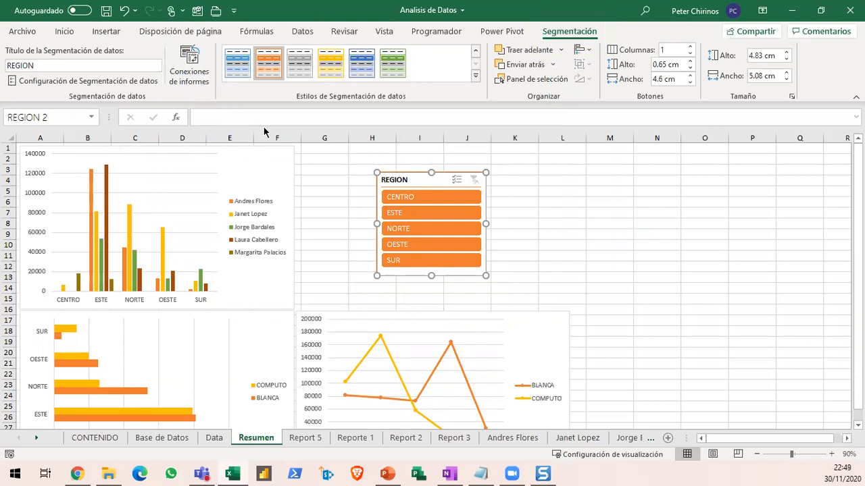
pyautogui.click(194, 65)
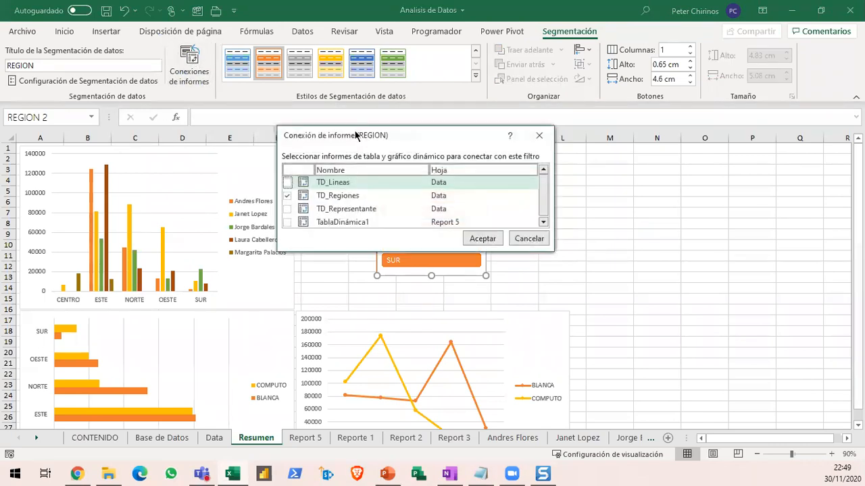
pyautogui.moveTo(356, 135); pyautogui.dragTo(595, 163)
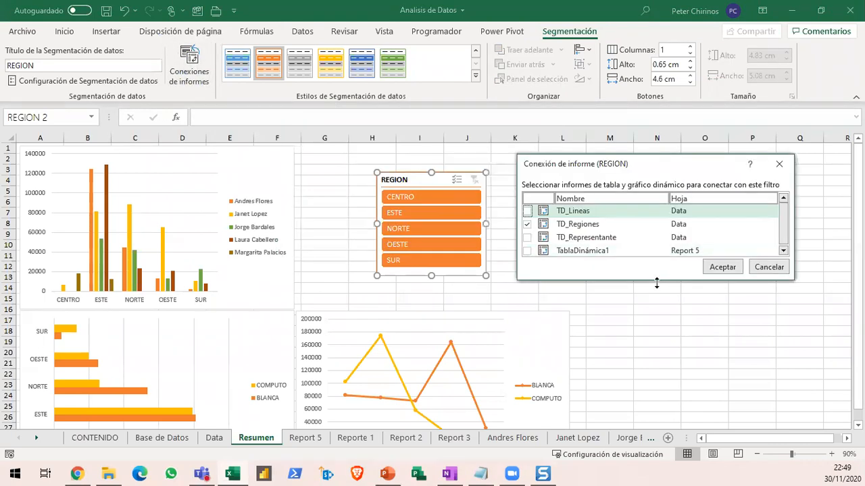
pyautogui.moveTo(657, 283); pyautogui.dragTo(661, 316)
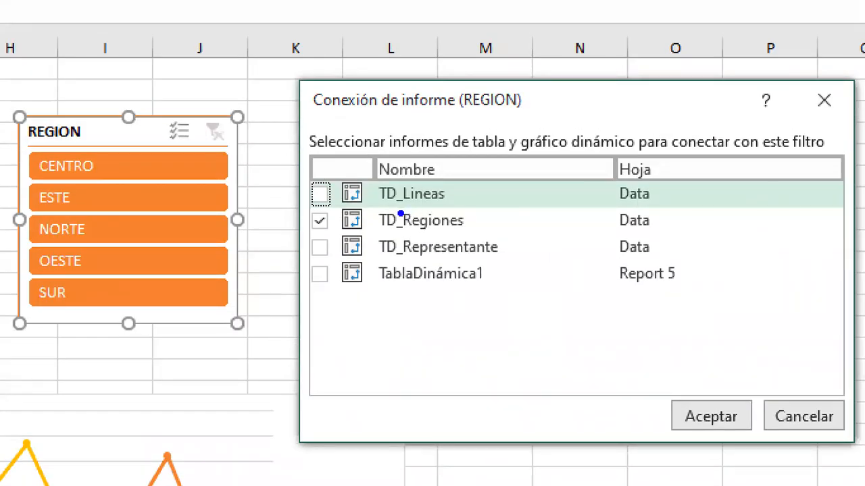
# Connect the REGION slicer to TD_Lineas and TD_Representante in addition to TD_Regiones, and deselect the slicer
pyautogui.moveTo(296, 169)
pyautogui.mouseDown()
pyautogui.moveTo(452, 238)
pyautogui.moveTo(583, 265)
pyautogui.mouseUp()
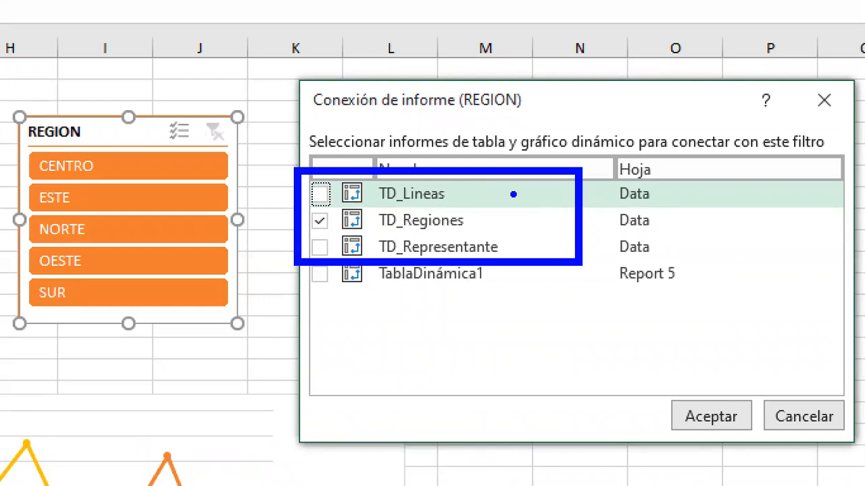
pyautogui.click(513, 195)
pyautogui.click(511, 222)
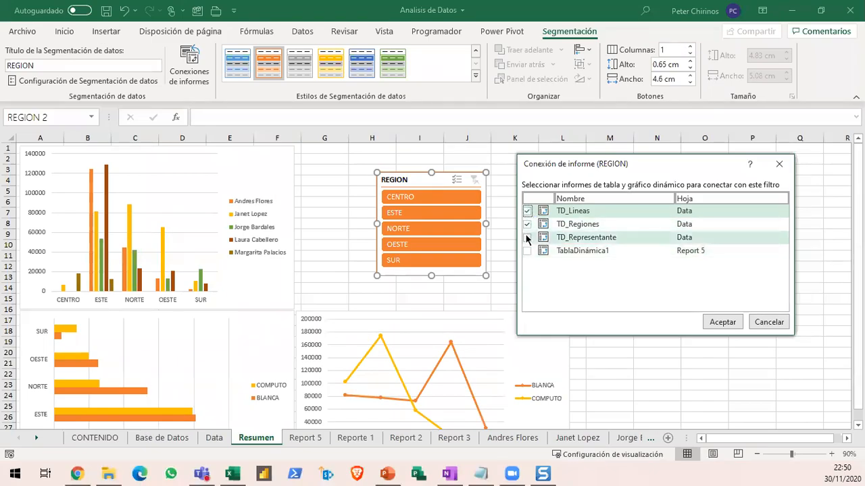
pyautogui.click(527, 237)
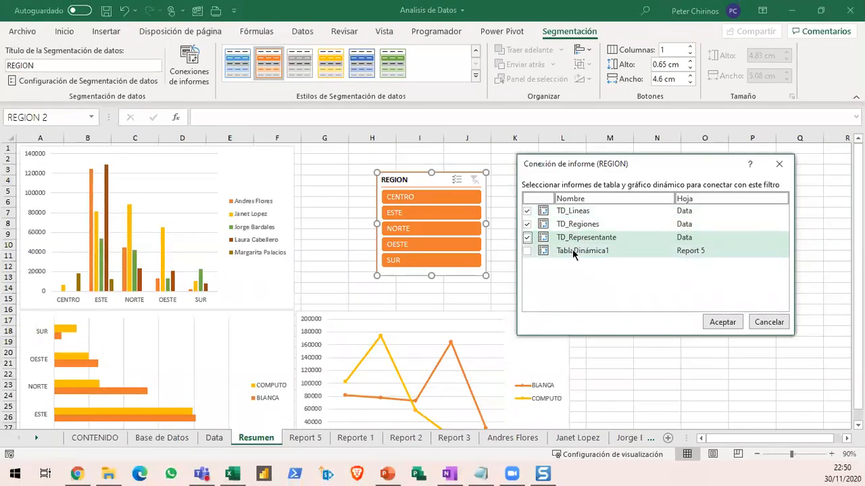
pyautogui.click(722, 322)
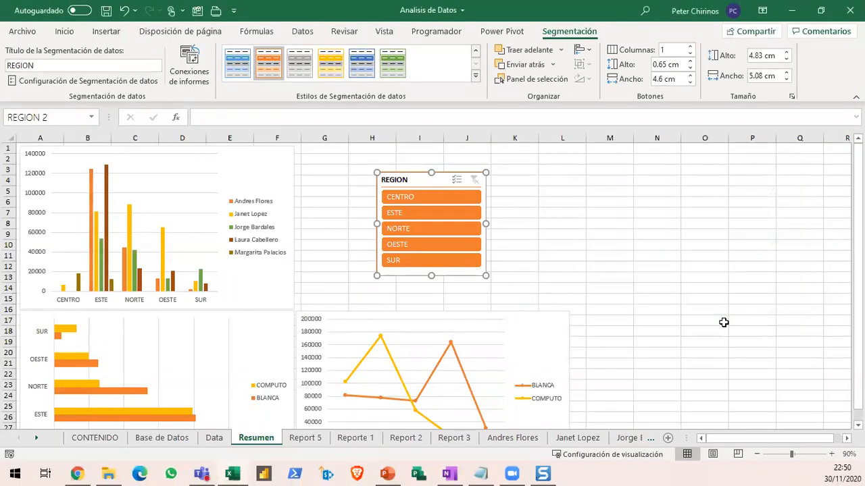
pyautogui.click(534, 231)
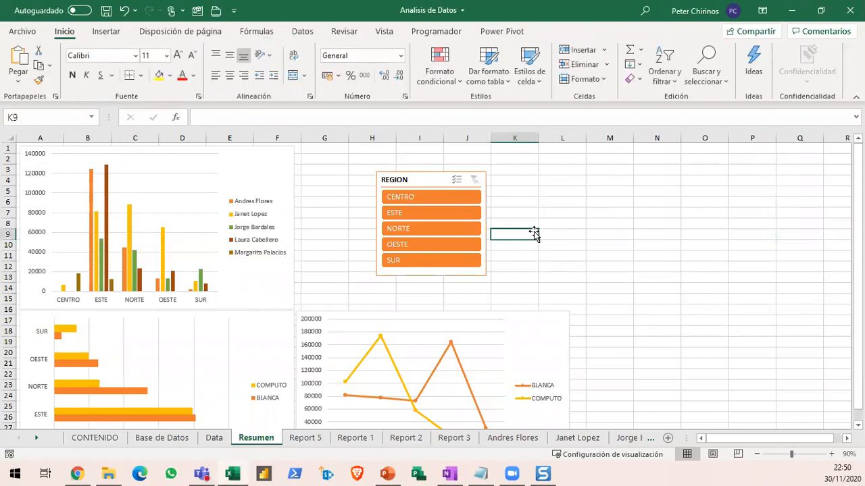
pyautogui.click(855, 96)
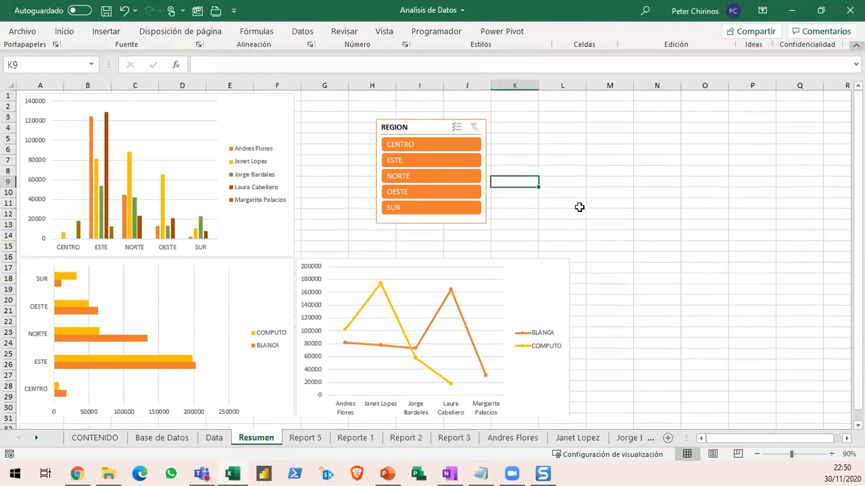
# Test the connected REGION slicer on all three charts by filtering to CENTRO, ESTE, NORTE, OESTE and SUR in turn
pyautogui.click(404, 135)
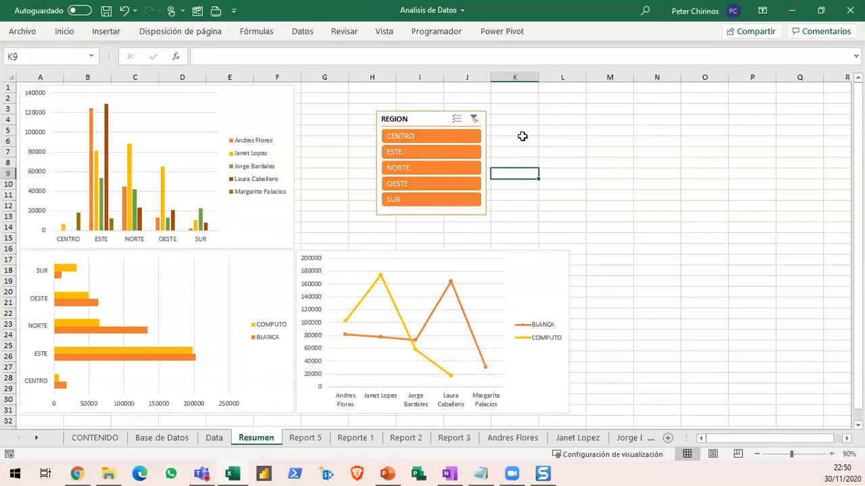
pyautogui.click(447, 156)
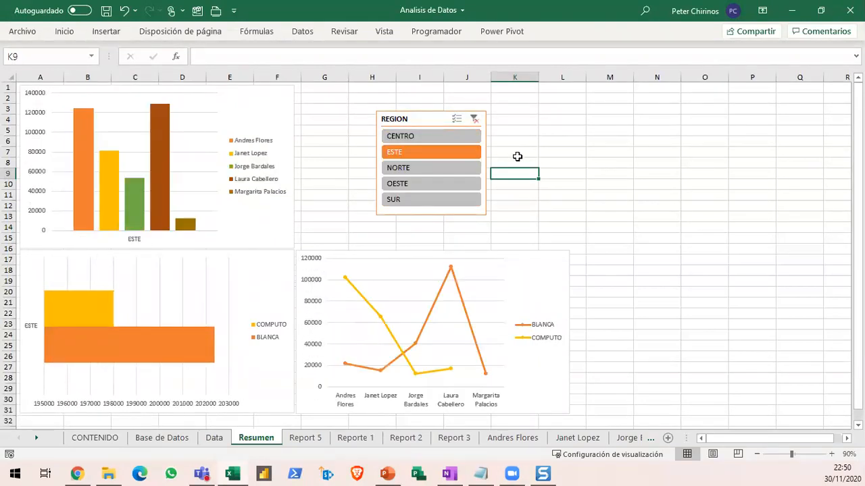
pyautogui.click(446, 168)
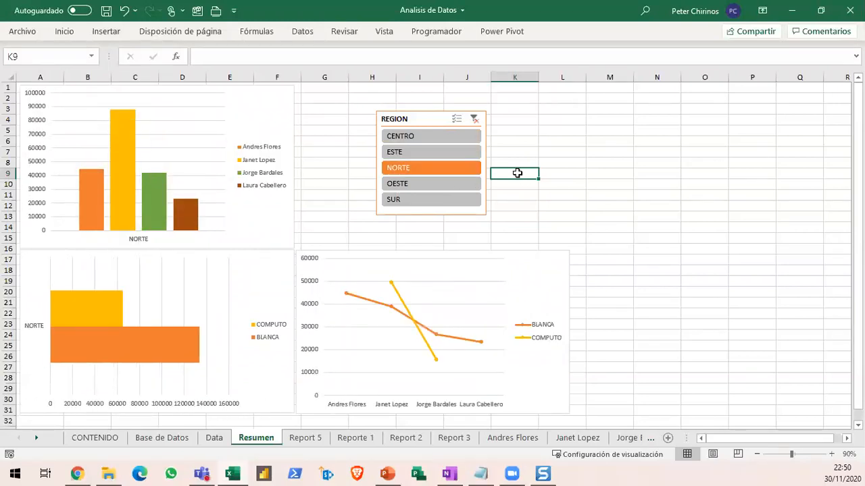
pyautogui.click(455, 191)
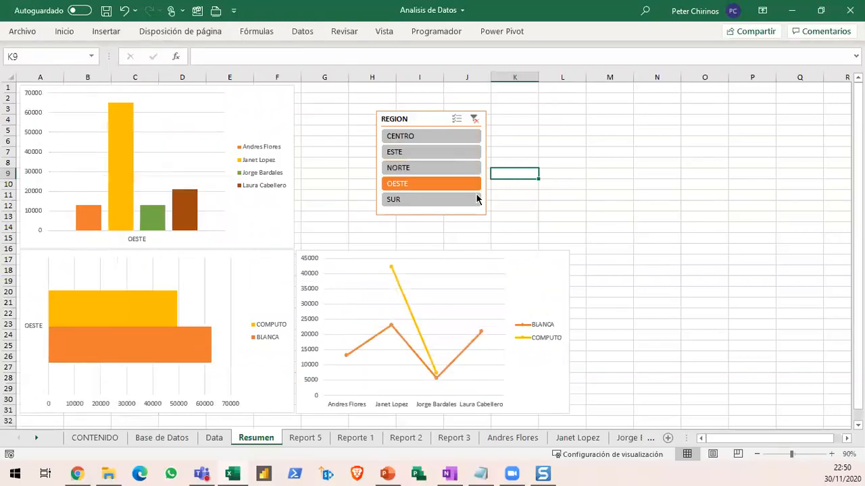
pyautogui.click(467, 197)
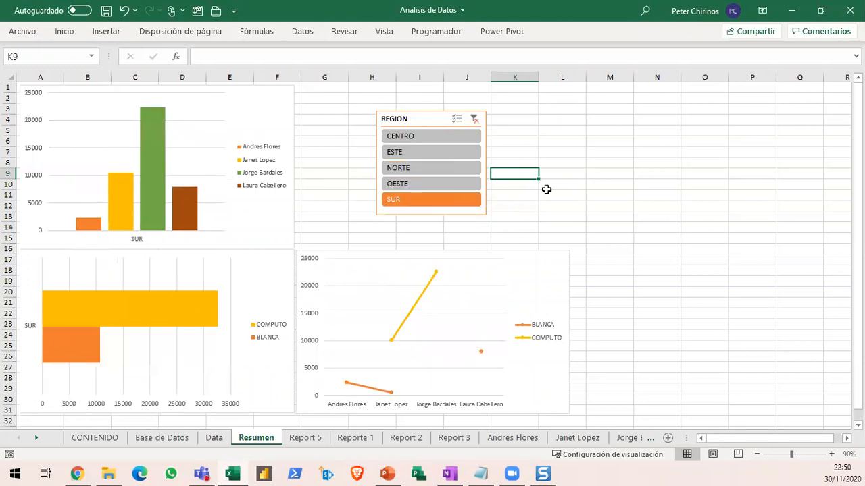
# Recheck the three charts with the REGION filters NORTE, CENTRO, OESTE and SUR, and clear the filter
pyautogui.click(470, 170)
pyautogui.click(475, 137)
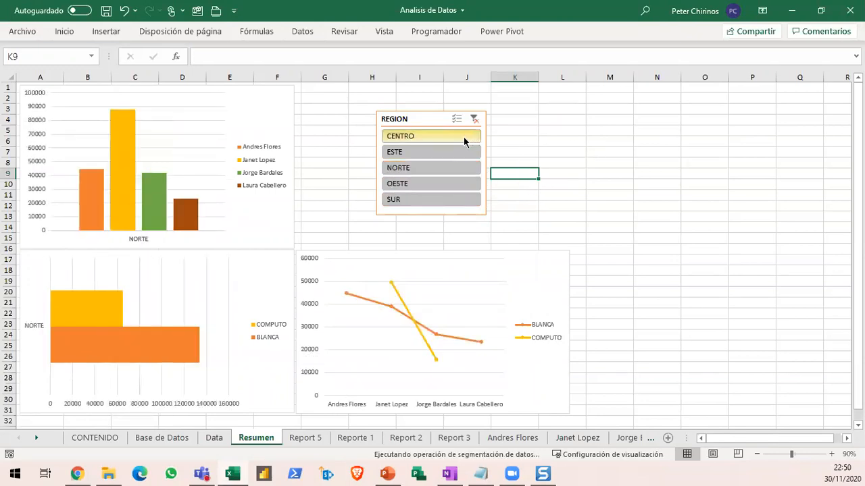
pyautogui.click(482, 169)
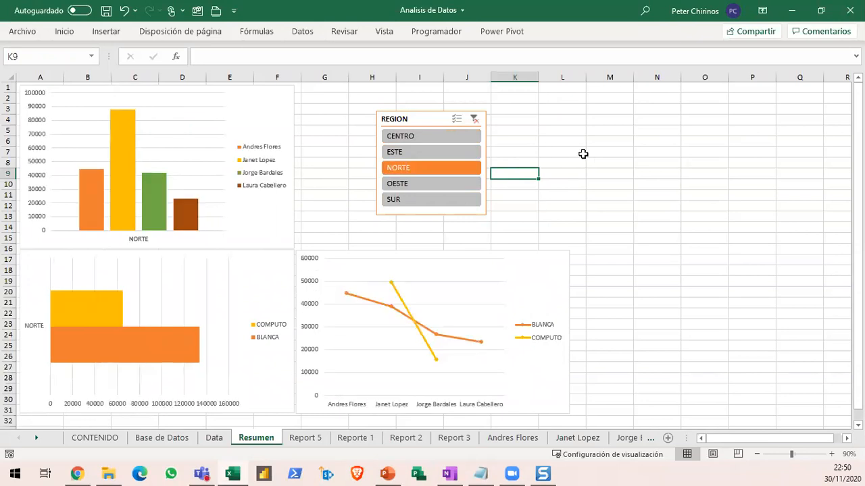
pyautogui.click(476, 189)
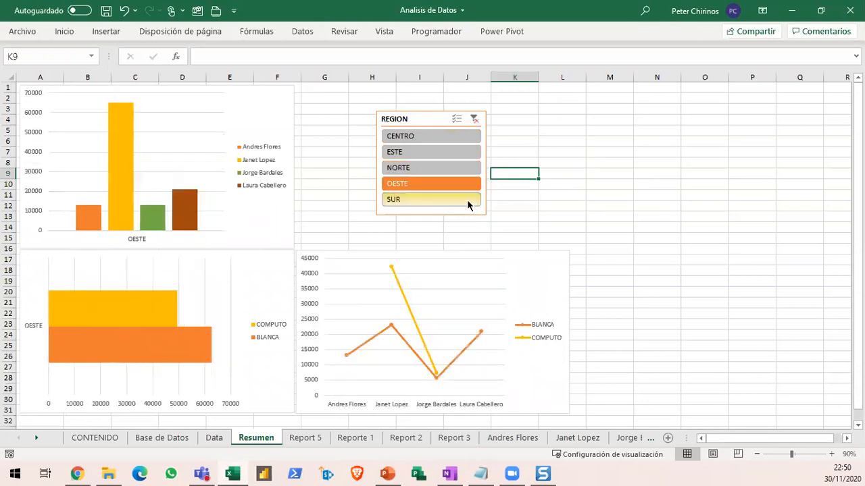
pyautogui.click(467, 201)
pyautogui.click(462, 169)
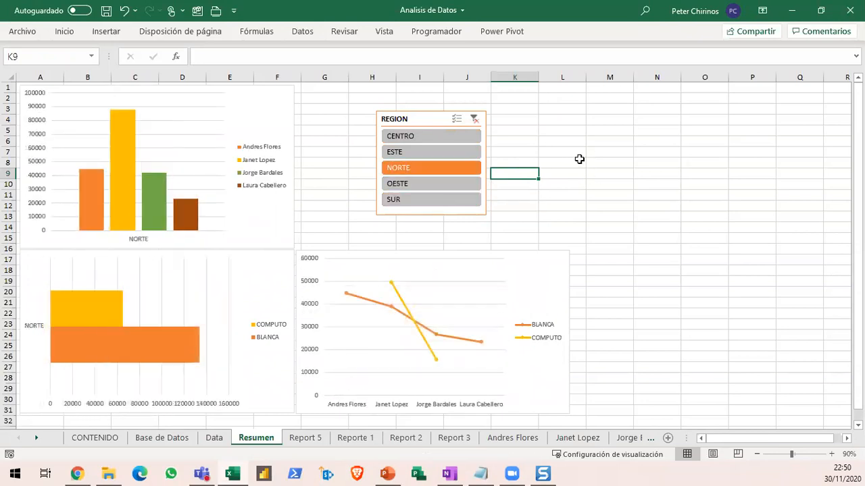
pyautogui.click(455, 135)
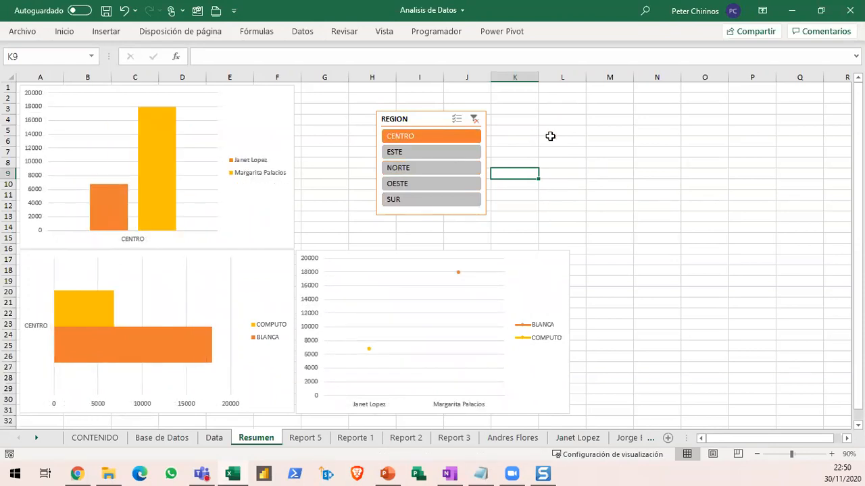
pyautogui.hotkey('alt', 'c')
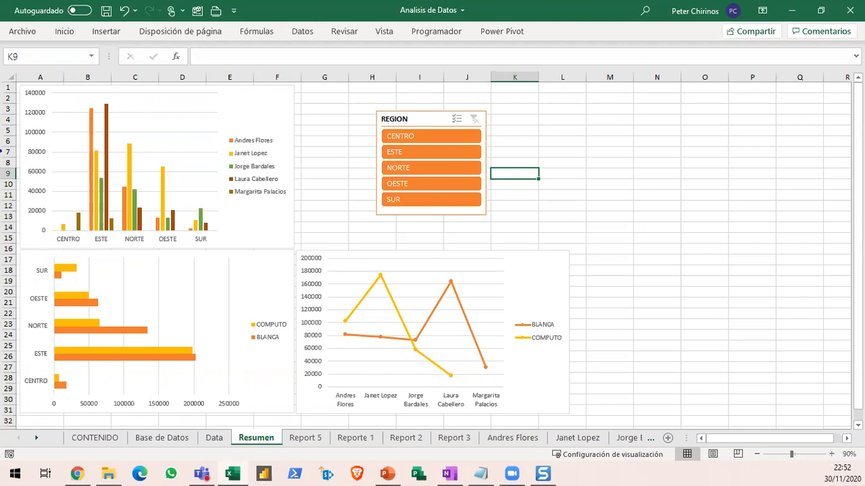
pyautogui.moveTo(362, 104)
pyautogui.mouseDown()
pyautogui.moveTo(485, 221)
pyautogui.moveTo(507, 227)
pyautogui.mouseUp()
pyautogui.moveTo(244, 126)
pyautogui.mouseDown()
pyautogui.moveTo(399, 120)
pyautogui.moveTo(245, 156)
pyautogui.moveTo(239, 104)
pyautogui.mouseUp()
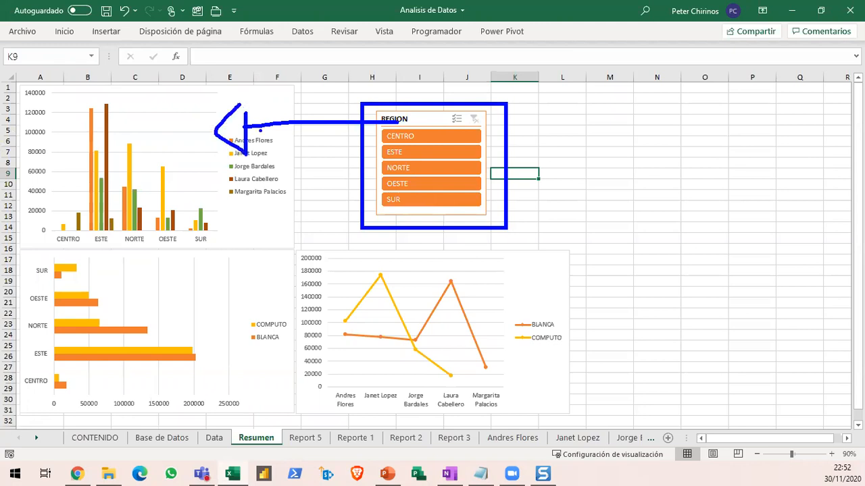
pyautogui.press('e')
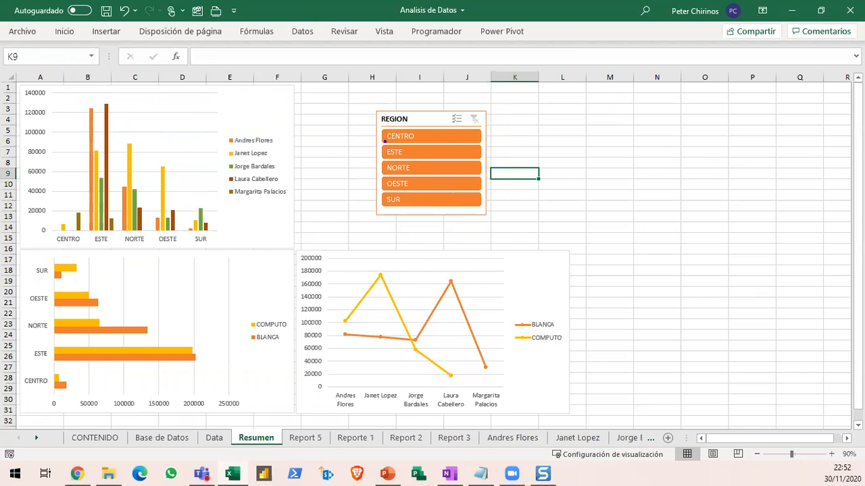
pyautogui.click(247, 288)
pyautogui.moveTo(498, 117)
pyautogui.mouseDown()
pyautogui.moveTo(523, 171)
pyautogui.moveTo(589, 217)
pyautogui.mouseUp()
pyautogui.moveTo(597, 111)
pyautogui.mouseDown()
pyautogui.moveTo(654, 199)
pyautogui.moveTo(707, 229)
pyautogui.mouseUp()
pyautogui.moveTo(504, 122); pyautogui.dragTo(678, 126)
pyautogui.moveTo(354, 94)
pyautogui.mouseDown()
pyautogui.moveTo(700, 254)
pyautogui.moveTo(757, 262)
pyautogui.mouseUp()
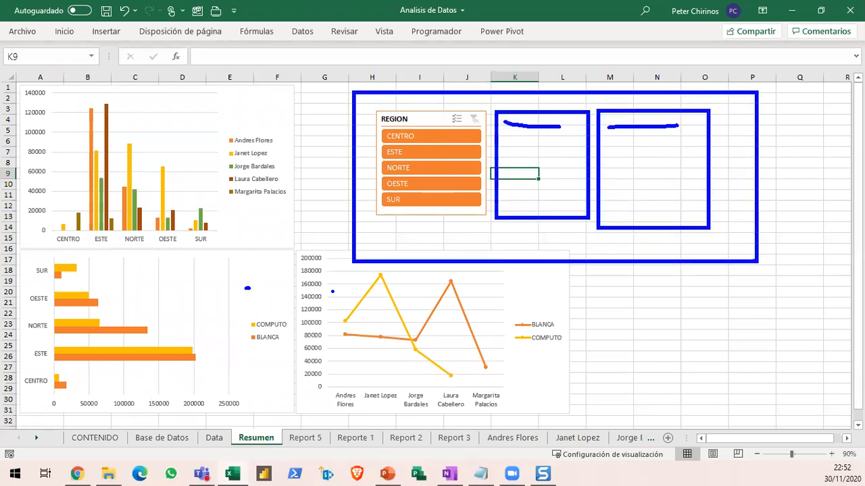
pyautogui.press('e')
pyautogui.moveTo(361, 106); pyautogui.dragTo(502, 225)
pyautogui.moveTo(200, 183); pyautogui.dragTo(376, 182)
pyautogui.moveTo(212, 312); pyautogui.dragTo(378, 180)
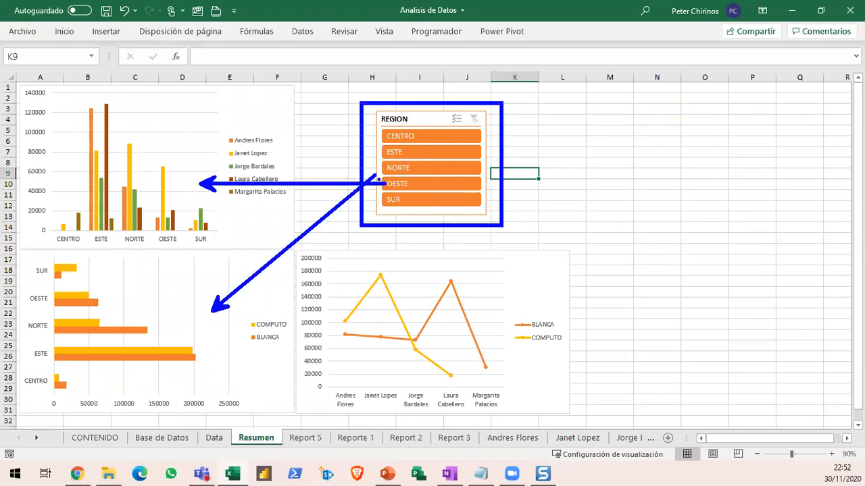
pyautogui.moveTo(434, 179); pyautogui.dragTo(421, 287)
pyautogui.moveTo(538, 145); pyautogui.dragTo(625, 91)
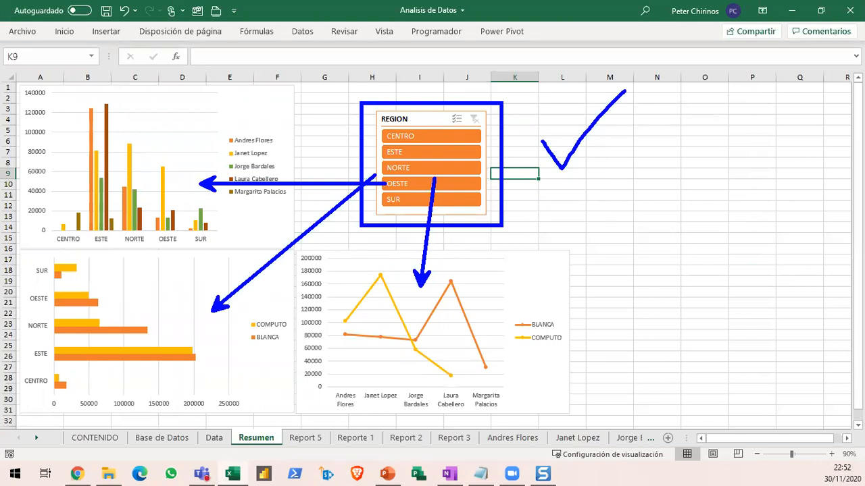
pyautogui.press('Escape')
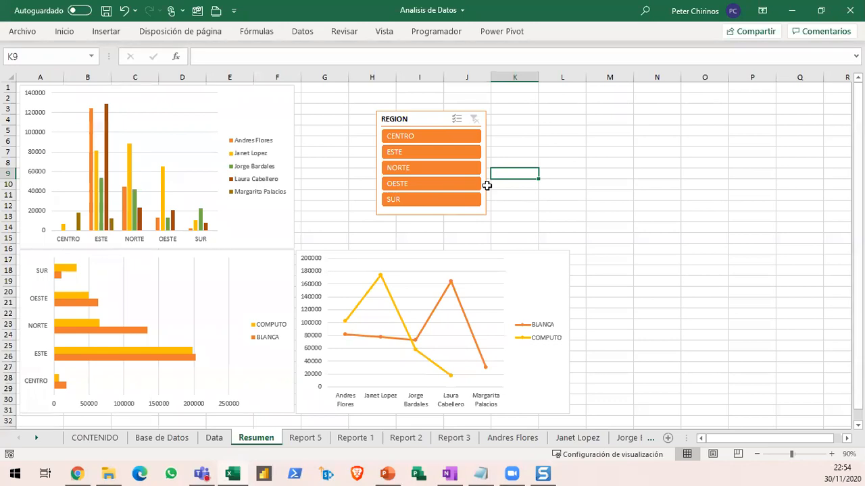
pyautogui.click(548, 186)
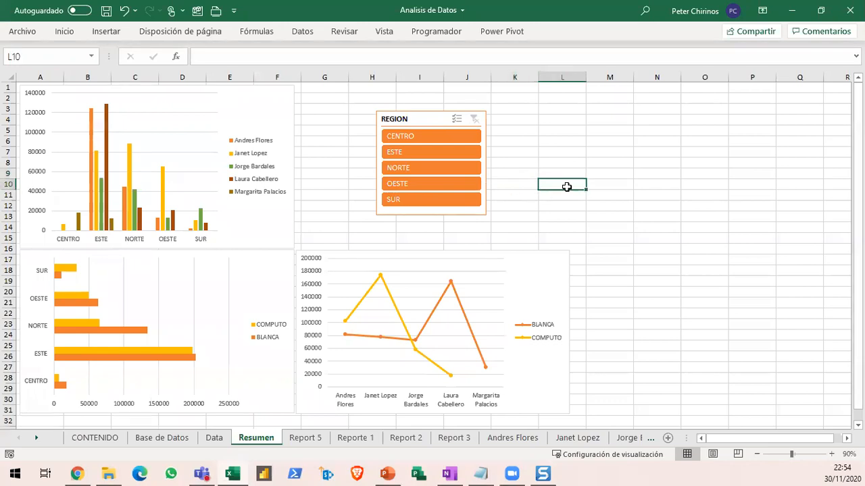